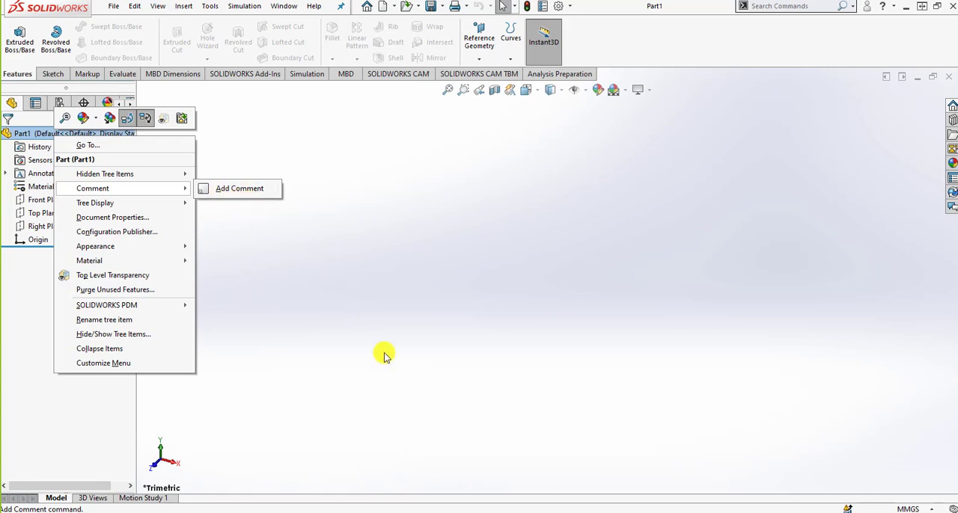
Add the comment "MY FIRST PART" with a date/time stamp to Part1, save it, and expand the Comments folder in the feature tree
{"action": "left_click", "coordinate": [395, 512]}
{"action": "left_click", "coordinate": [494, 357]}
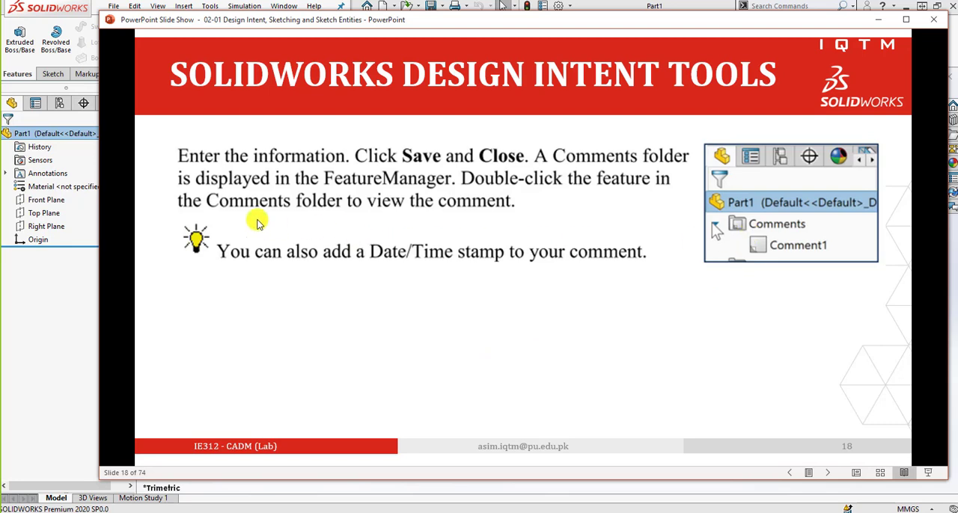
{"action": "right_click", "coordinate": [59, 136]}
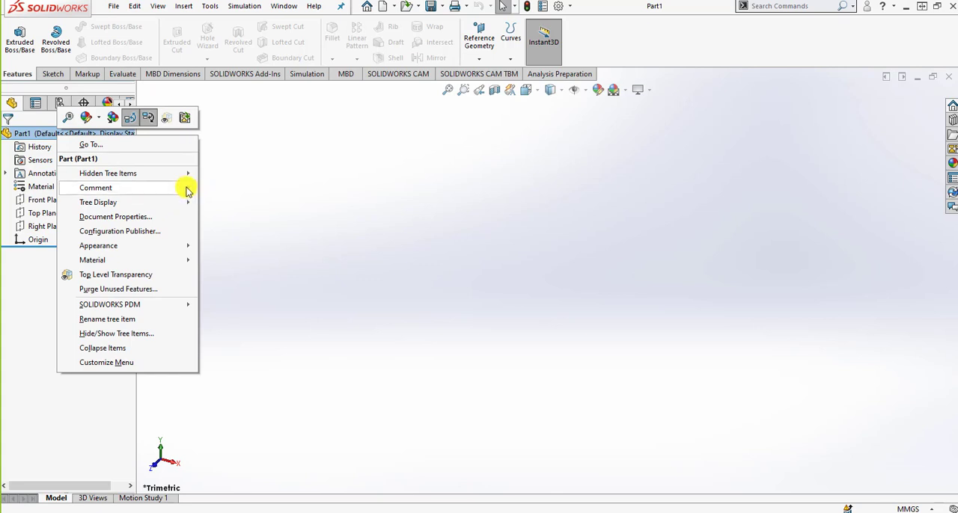
{"action": "left_click", "coordinate": [211, 189]}
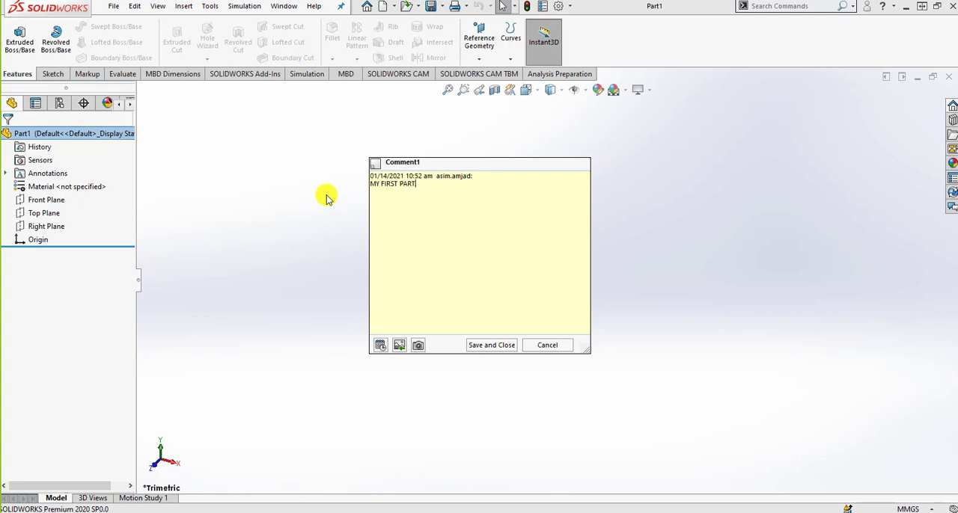
{"action": "left_click", "coordinate": [500, 345]}
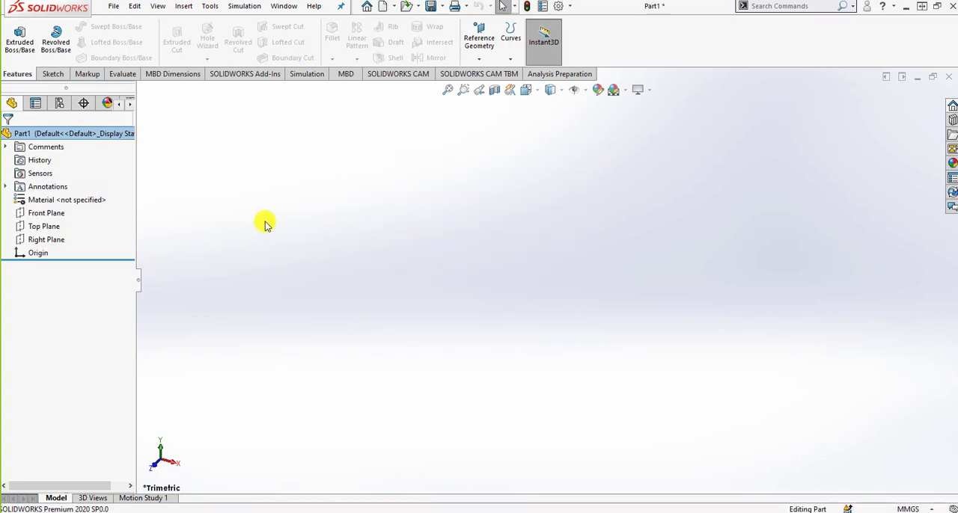
{"action": "left_click", "coordinate": [6, 147]}
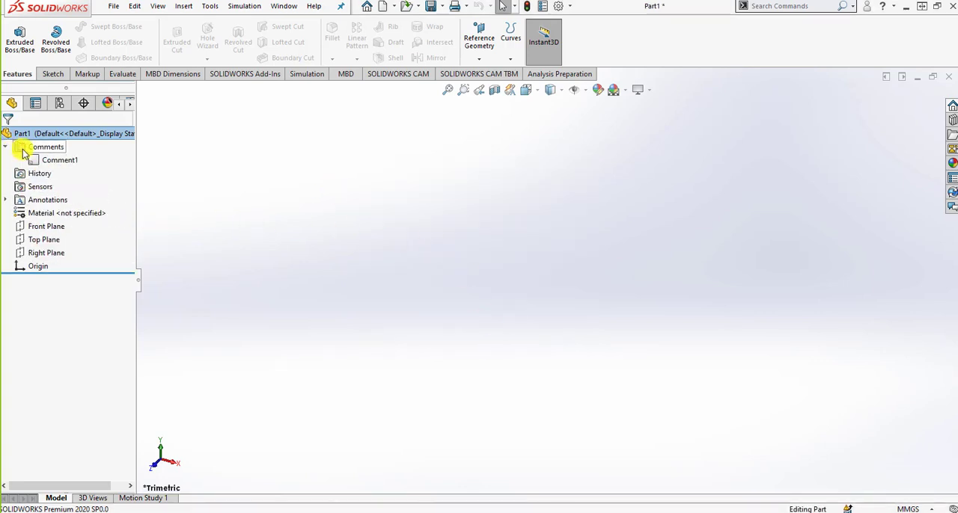
{"action": "mouse_move", "coordinate": [51, 164]}
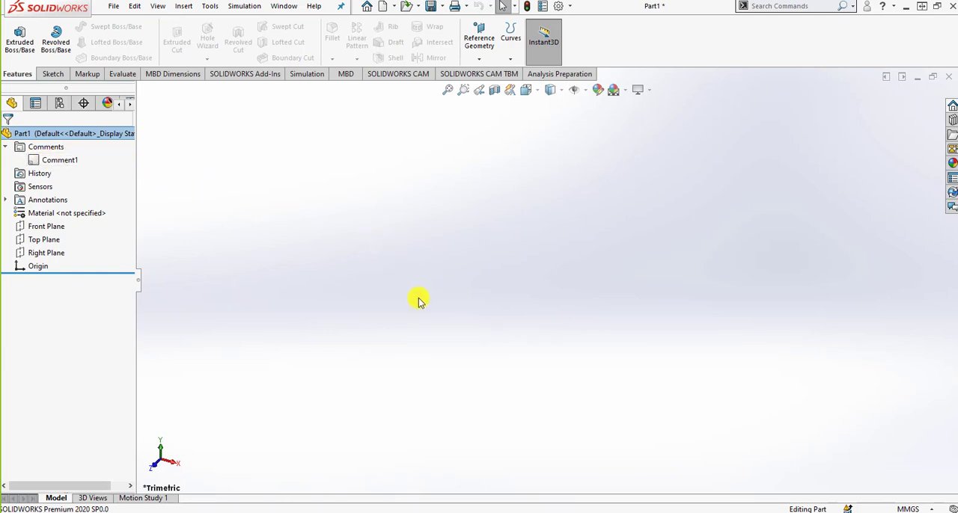
Switch to the PowerPoint slide show and read the Design Binder slide, viewing the 02-01 Shared Sketch 4-1 part in SOLIDWORKS
{"action": "left_click", "coordinate": [368, 512]}
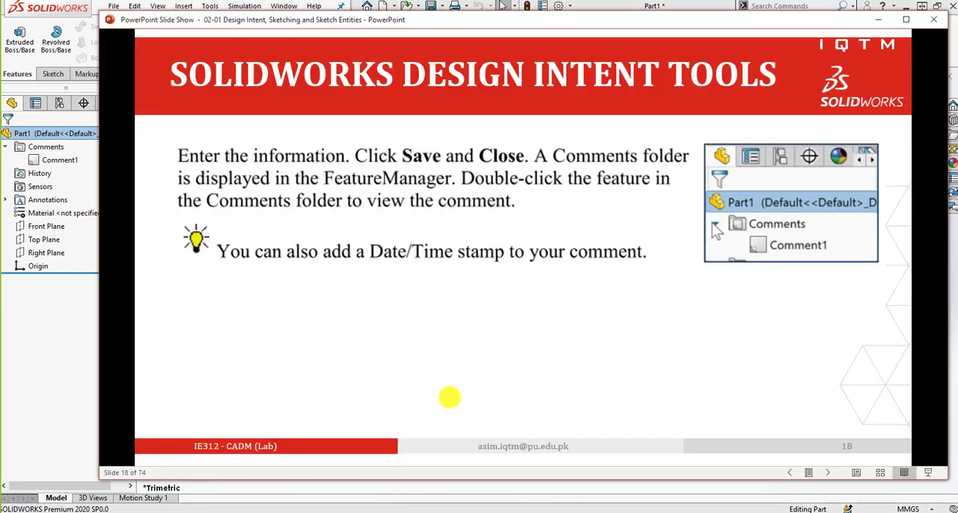
{"action": "left_click", "coordinate": [465, 327]}
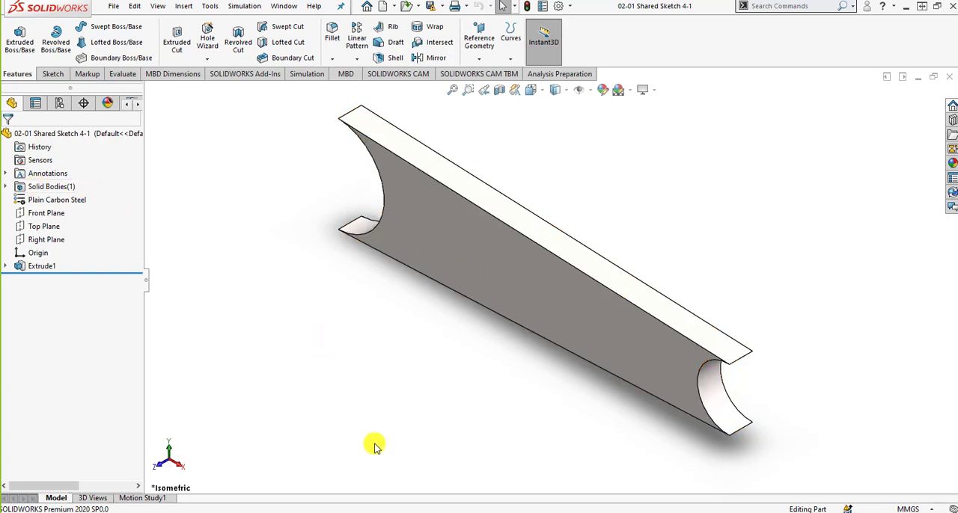
{"action": "left_click", "coordinate": [391, 512]}
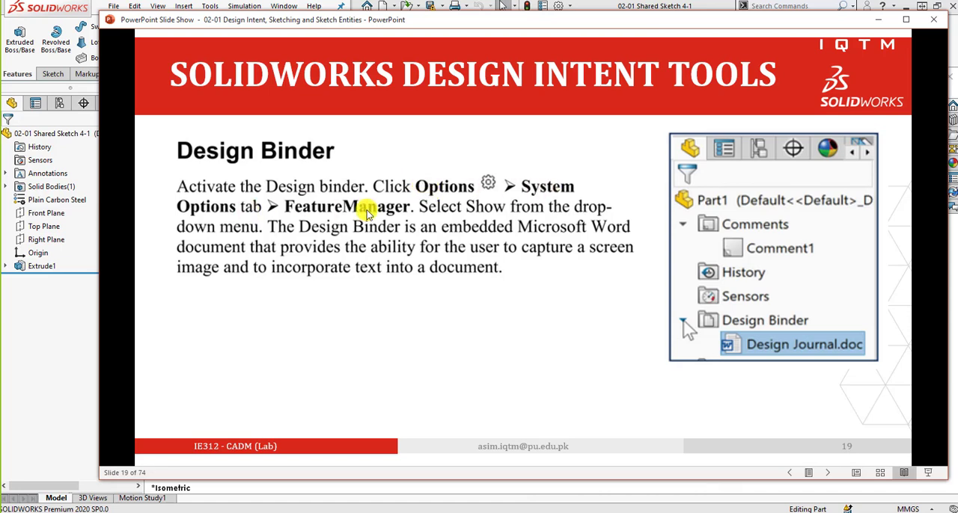
In the system options for the FeatureManager, set the Design Binder tree item to Show and apply the change
{"action": "left_click", "coordinate": [569, 8]}
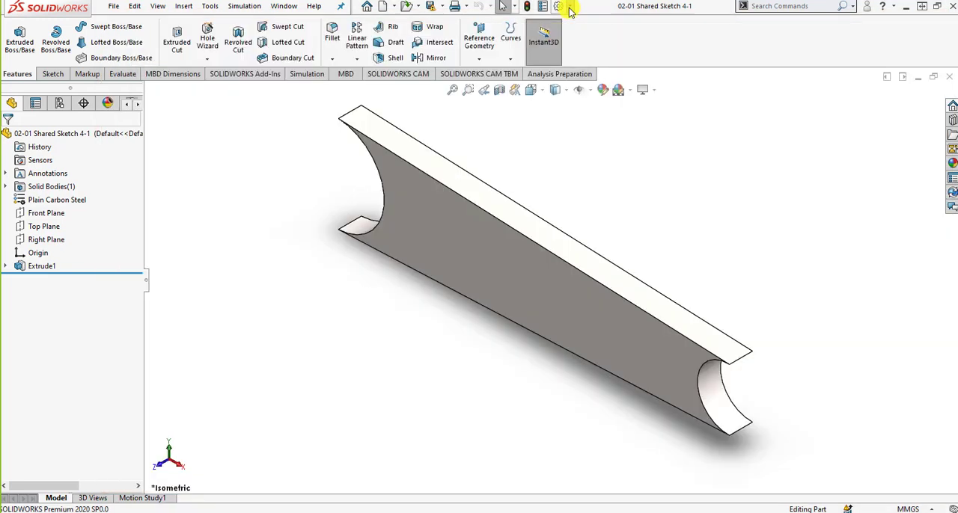
{"action": "left_click", "coordinate": [570, 7]}
{"action": "left_click", "coordinate": [582, 22]}
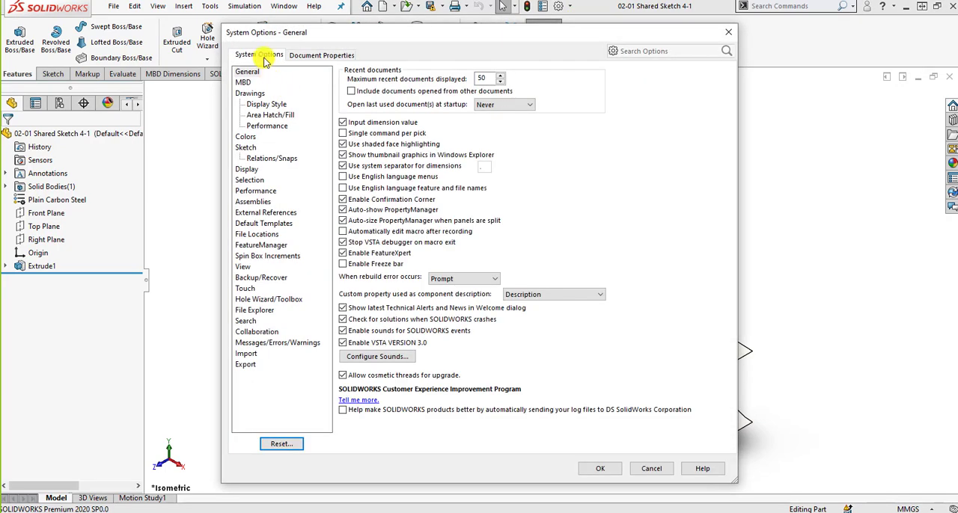
{"action": "left_click", "coordinate": [272, 247]}
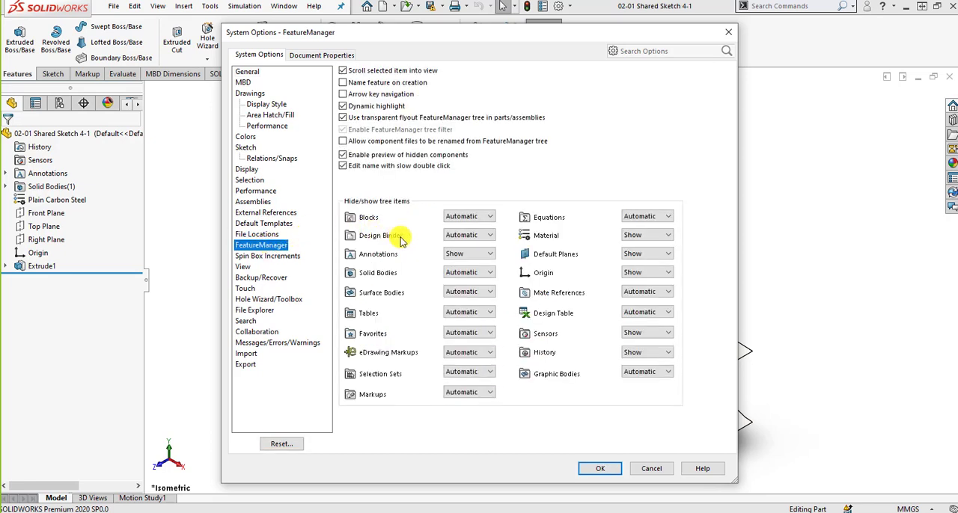
{"action": "left_click", "coordinate": [483, 236]}
{"action": "left_click", "coordinate": [465, 254]}
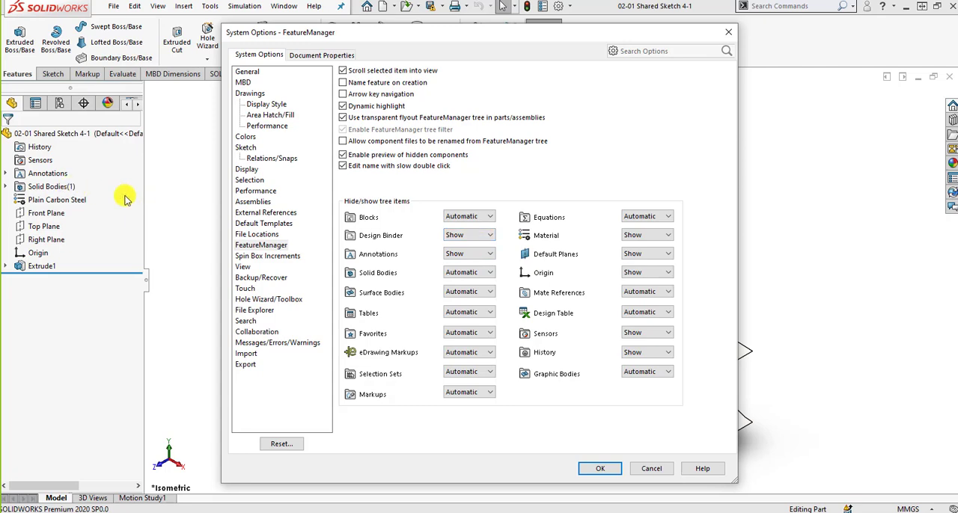
{"action": "left_click", "coordinate": [601, 469]}
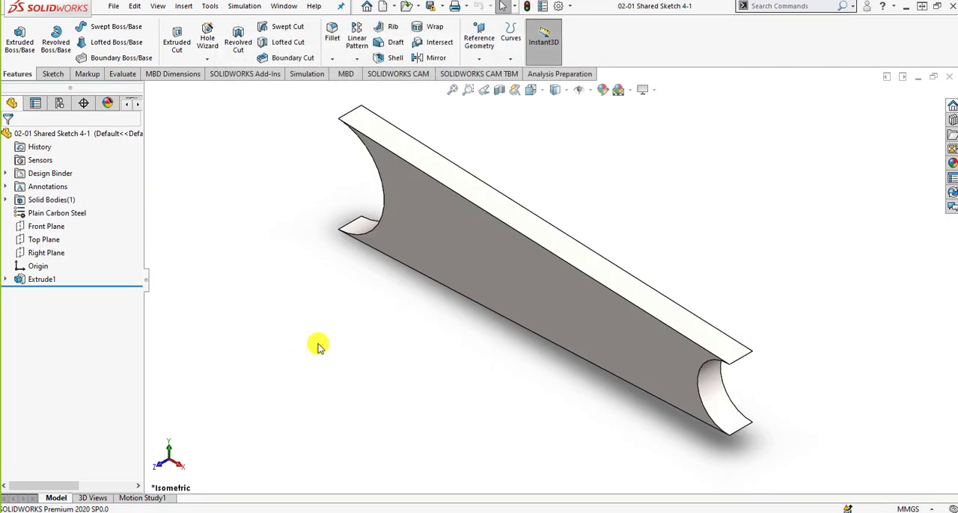
Expand the Design Binder folder, open Design Journal.doc in Word, and examine its File Name and Material lines and the clipboard contents
{"action": "left_click", "coordinate": [6, 173]}
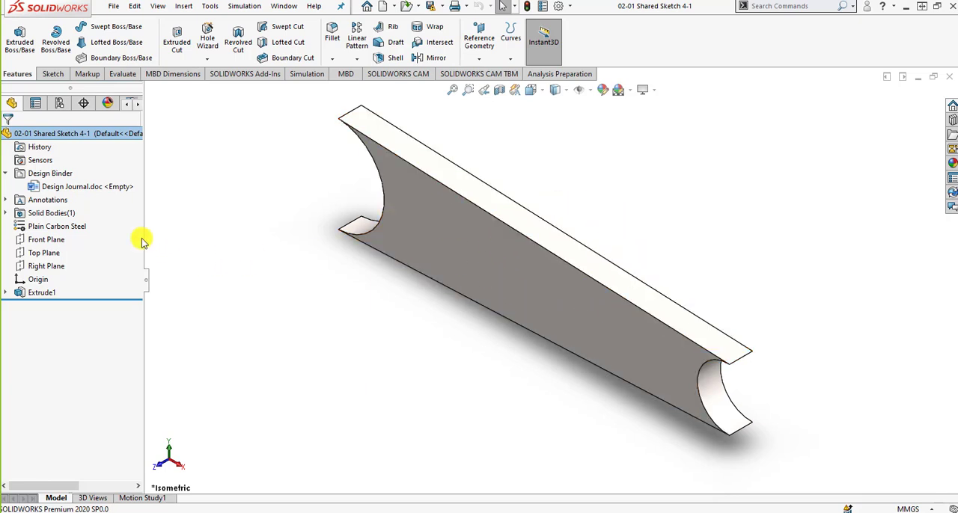
{"action": "left_click", "coordinate": [111, 190]}
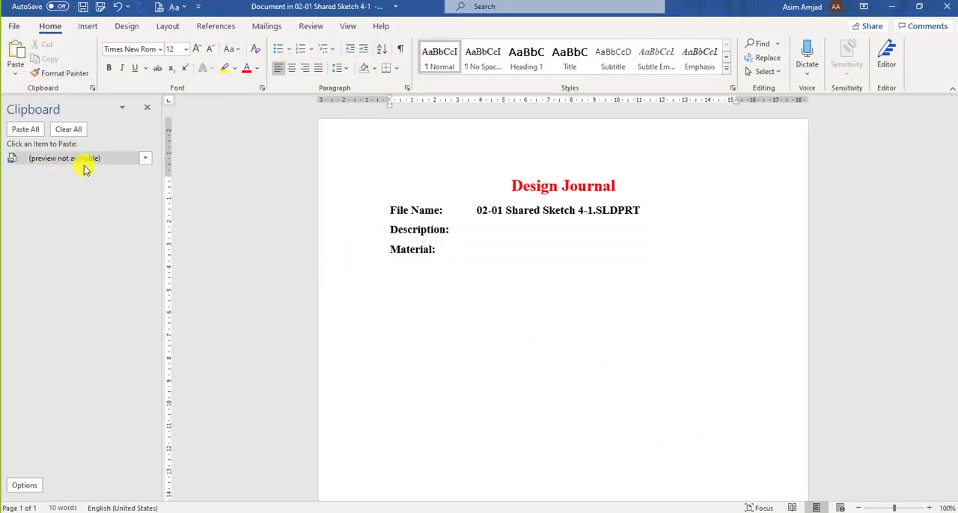
{"action": "left_click", "coordinate": [143, 160]}
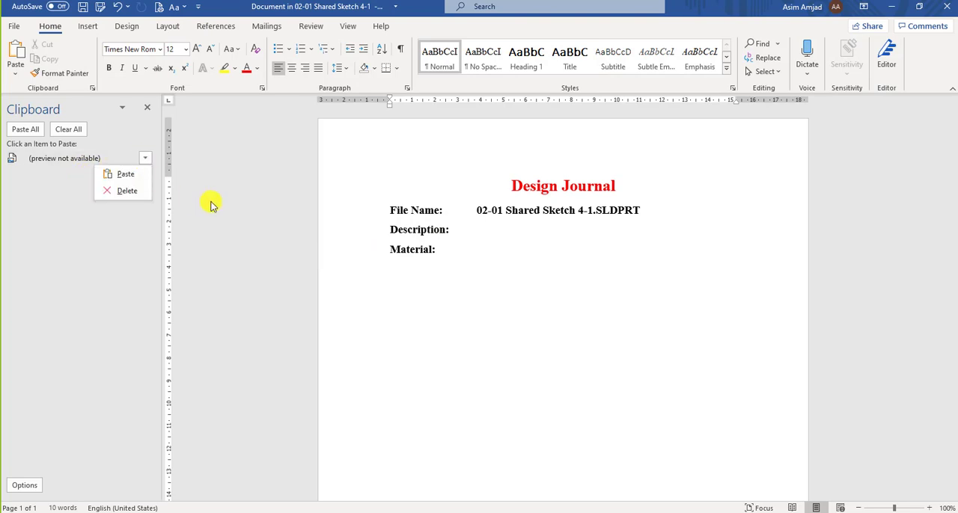
{"action": "left_click", "coordinate": [30, 164]}
{"action": "left_click", "coordinate": [212, 207]}
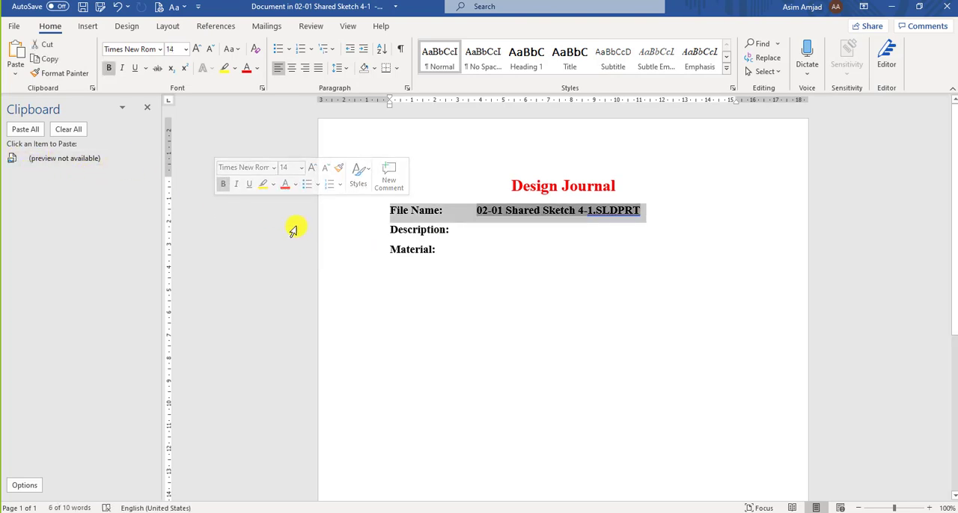
{"action": "left_click", "coordinate": [319, 258]}
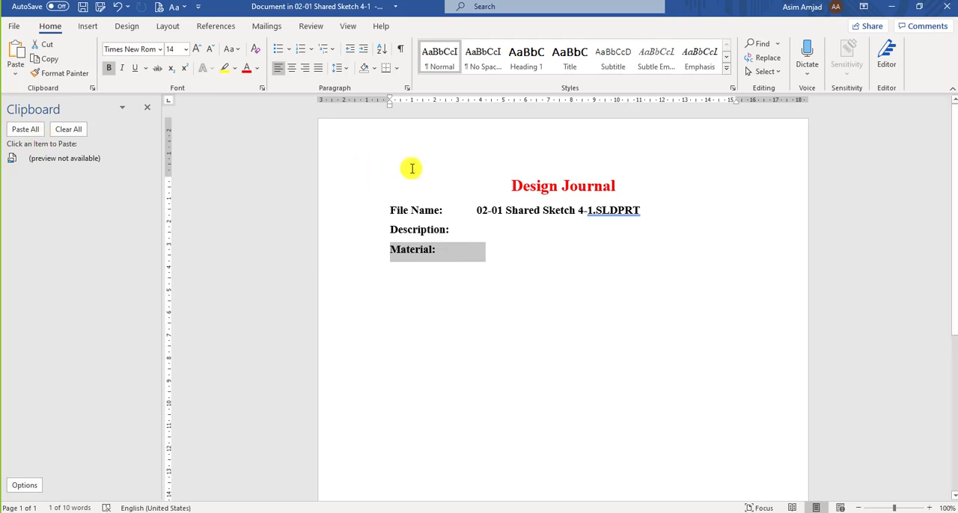
Paste the copied image of the part below the Material line of the design journal and close the document
{"action": "left_click", "coordinate": [891, 7]}
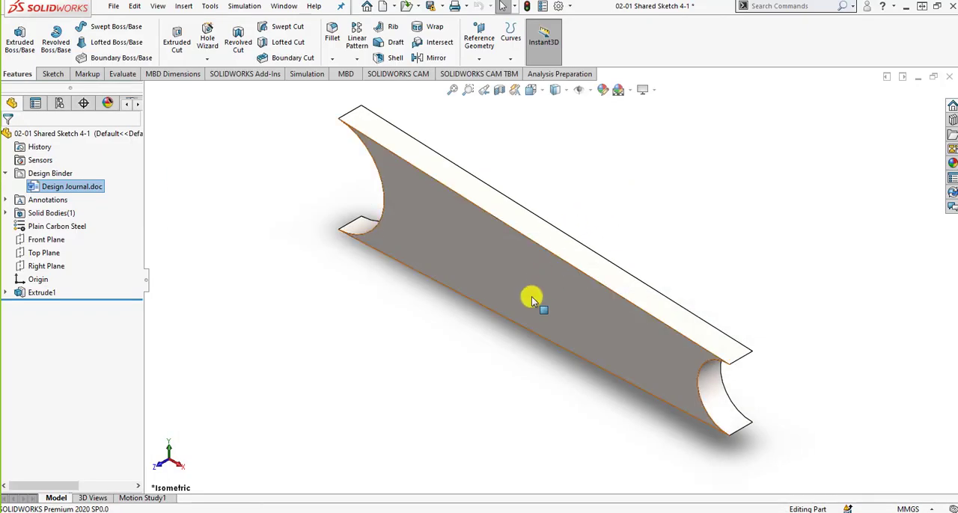
{"action": "middle_click_drag", "start_coordinate": [532, 274], "coordinate": [554, 312]}
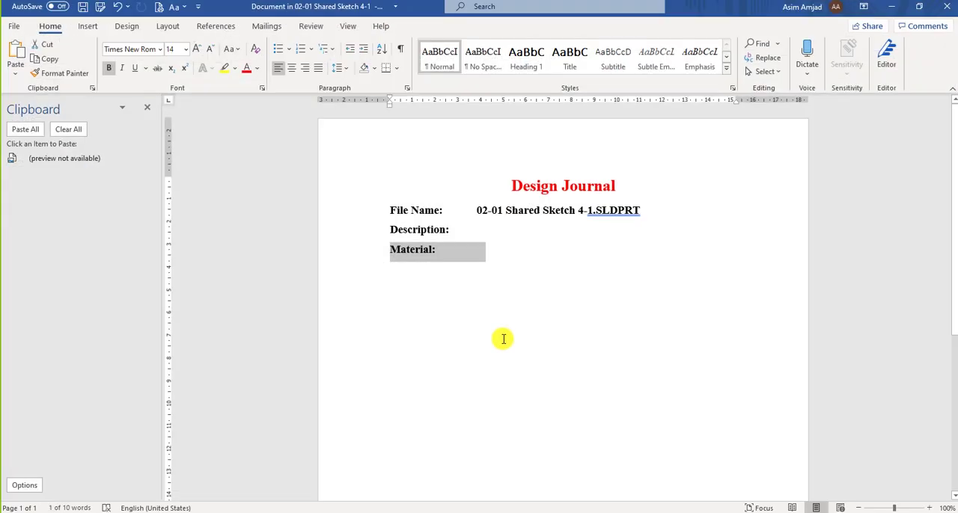
{"action": "left_click", "coordinate": [490, 310]}
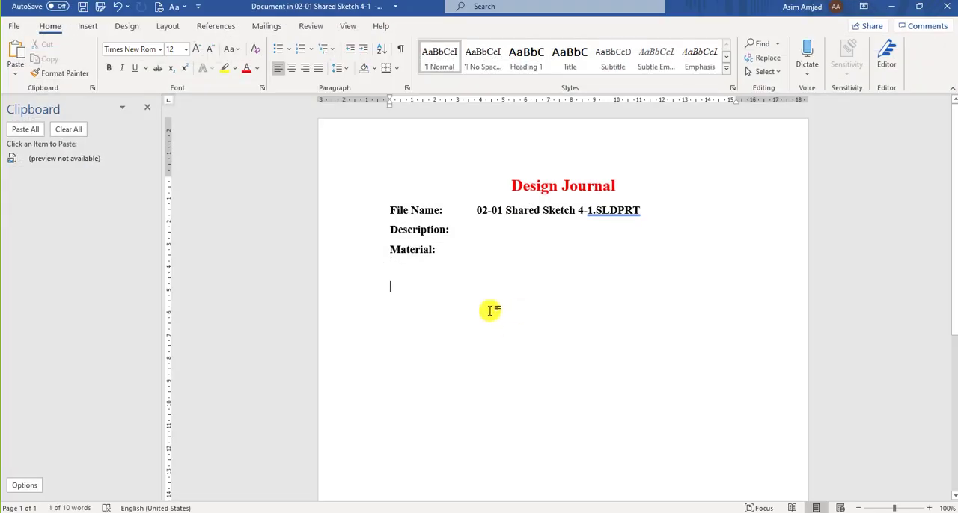
{"action": "left_click", "coordinate": [65, 159]}
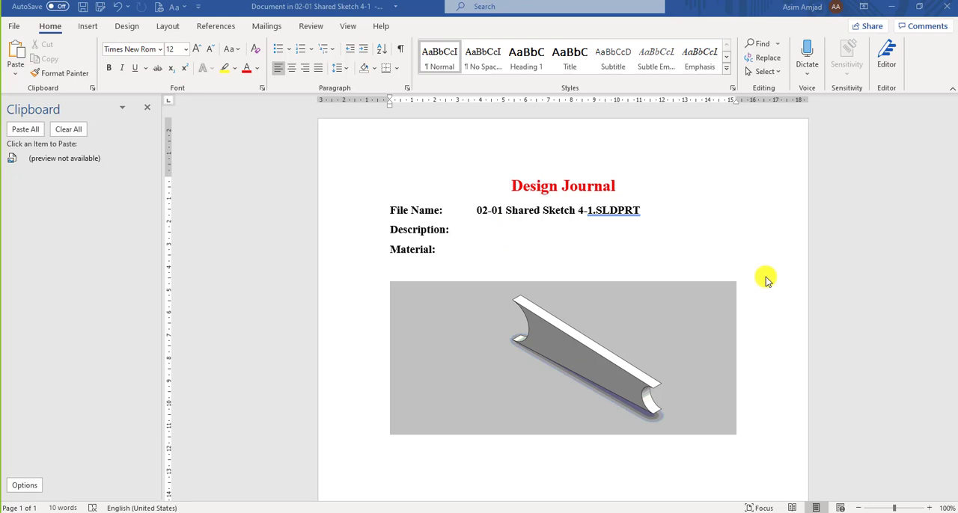
{"action": "scroll", "coordinate": [763, 278], "scroll_direction": "down", "scroll_amount": 2}
{"action": "scroll", "coordinate": [764, 286], "scroll_direction": "up", "scroll_amount": 1}
{"action": "scroll", "coordinate": [764, 286], "scroll_direction": "down", "scroll_amount": 5}
{"action": "scroll", "coordinate": [764, 286], "scroll_direction": "up", "scroll_amount": 5}
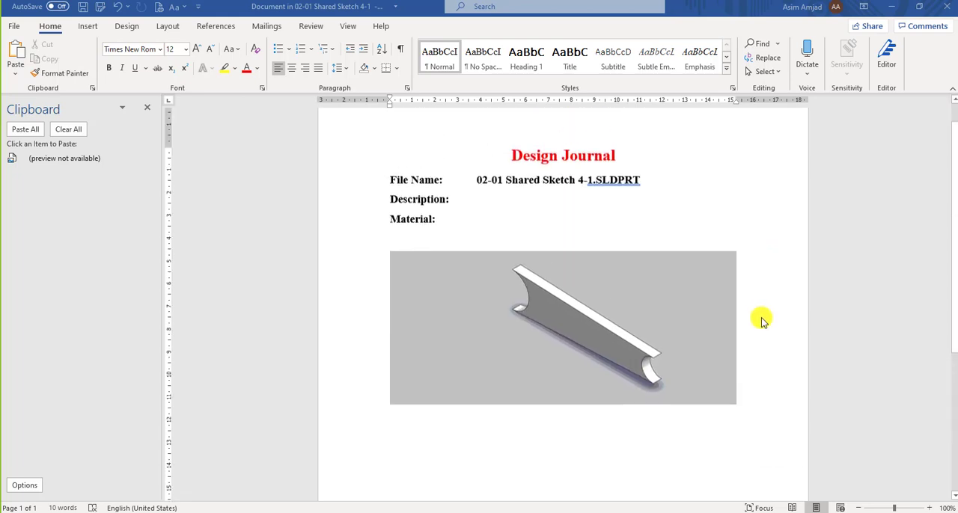
{"action": "left_click", "coordinate": [947, 6]}
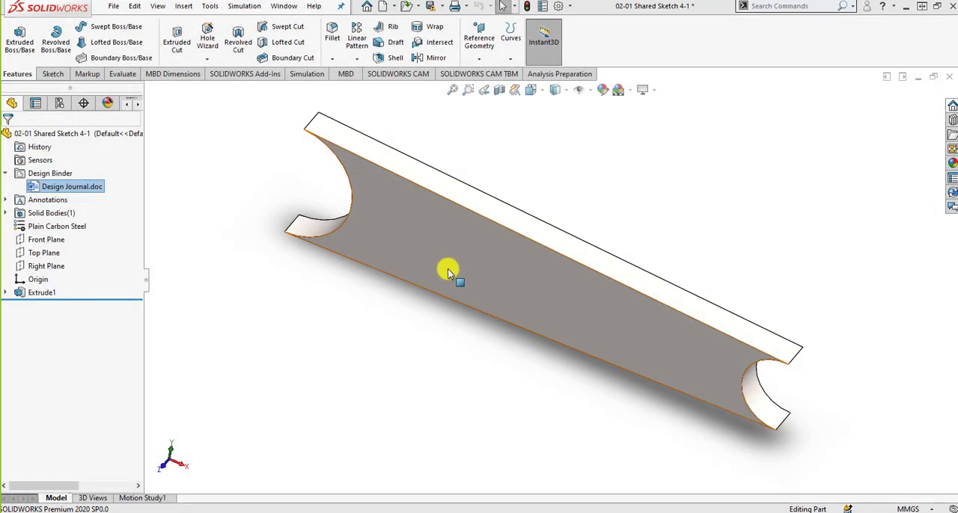
{"action": "left_click", "coordinate": [368, 348]}
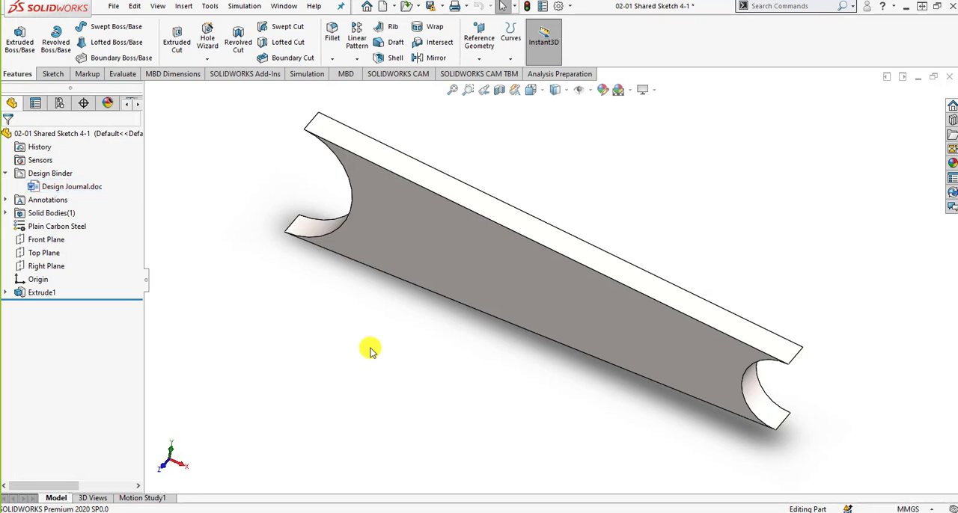
Read the ConfigurationManager slide in PowerPoint, and display the part's configurations in SOLIDWORKS
{"action": "left_click", "coordinate": [372, 512]}
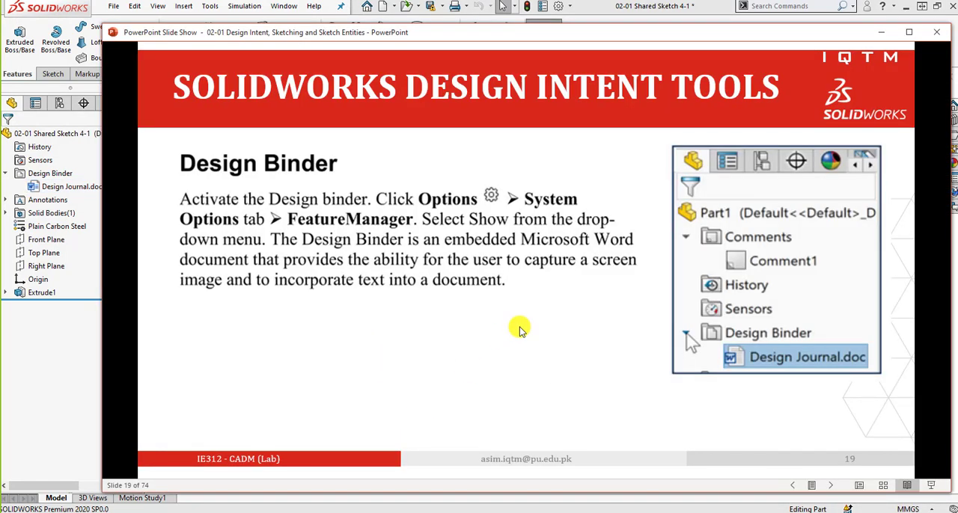
{"action": "left_click", "coordinate": [522, 329]}
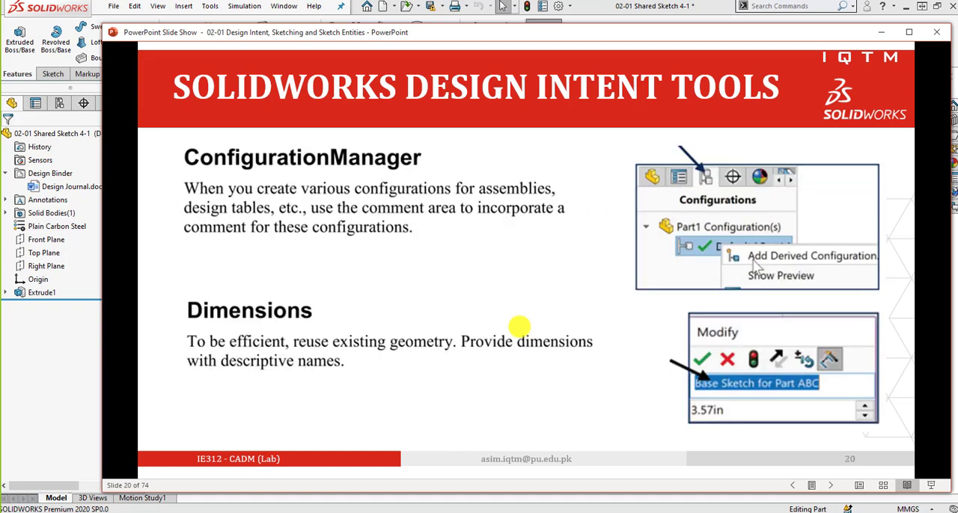
{"action": "left_click", "coordinate": [59, 103]}
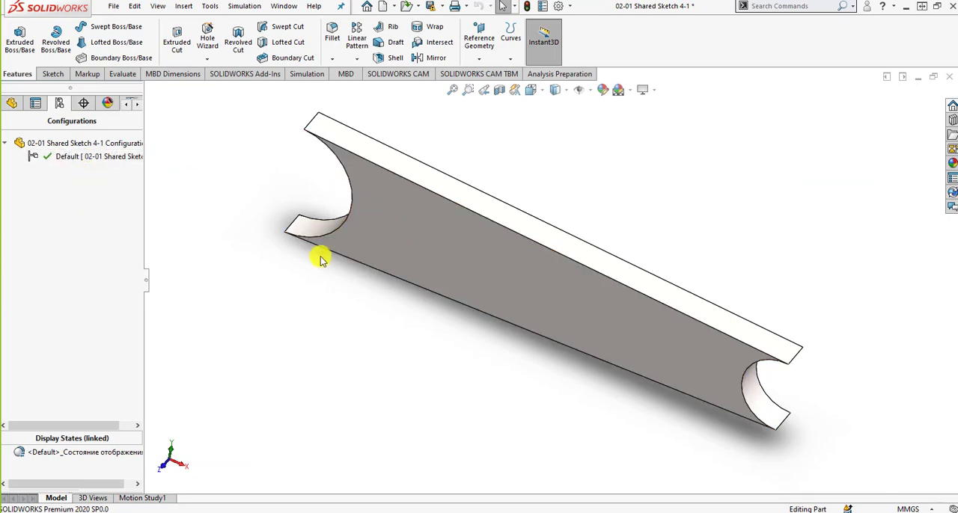
Advance the PowerPoint slide show to the Equations slide, and return the part to its feature tree in SOLIDWORKS
{"action": "left_click", "coordinate": [372, 508]}
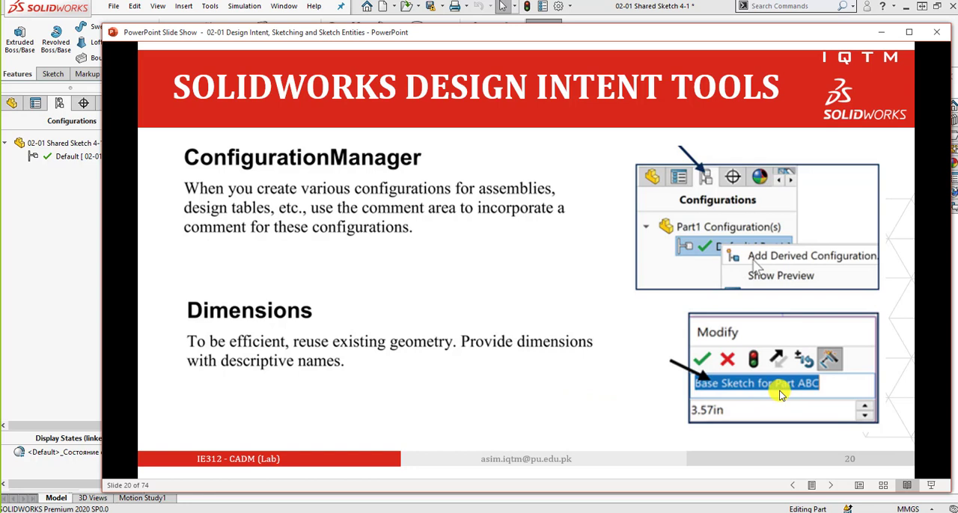
{"action": "left_click", "coordinate": [585, 342]}
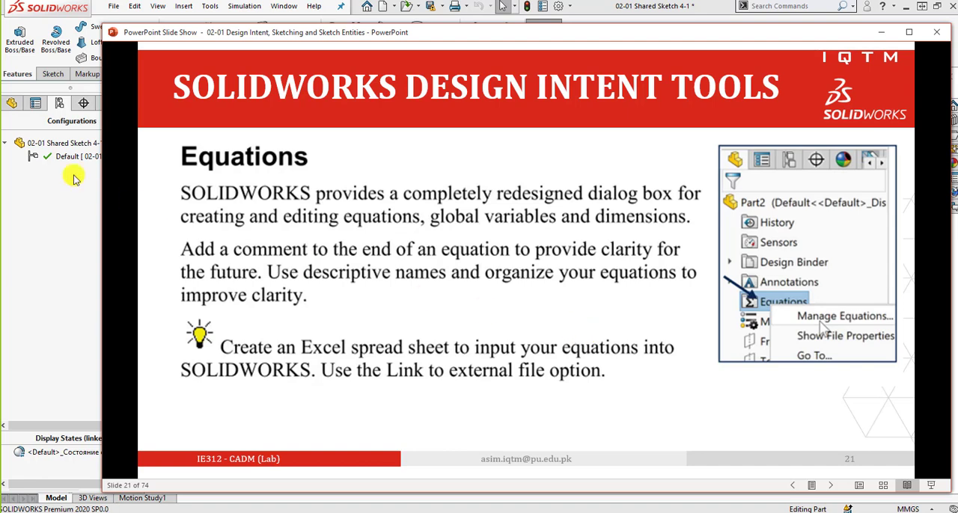
{"action": "left_click", "coordinate": [13, 105]}
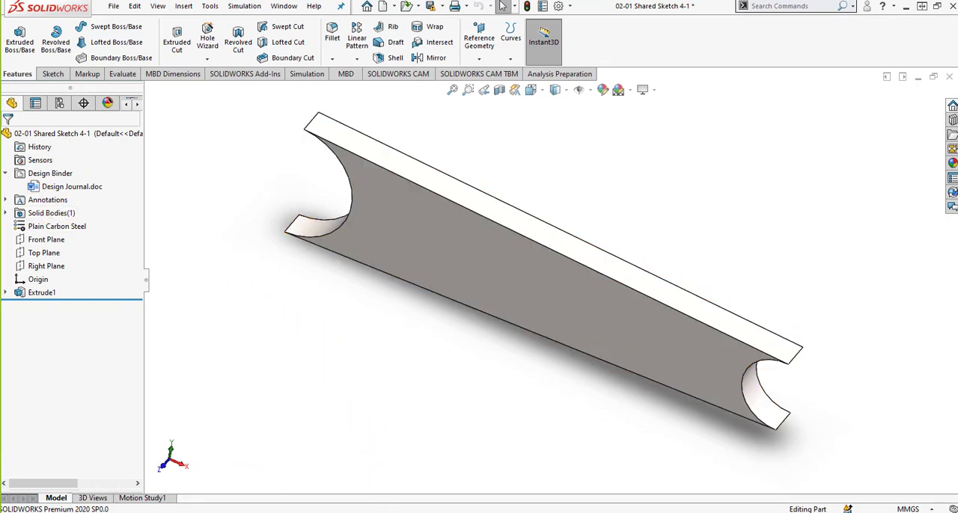
Switch to the PowerPoint slide show and go through the slides on equations, global variable units and design tables
{"action": "left_click", "coordinate": [399, 512]}
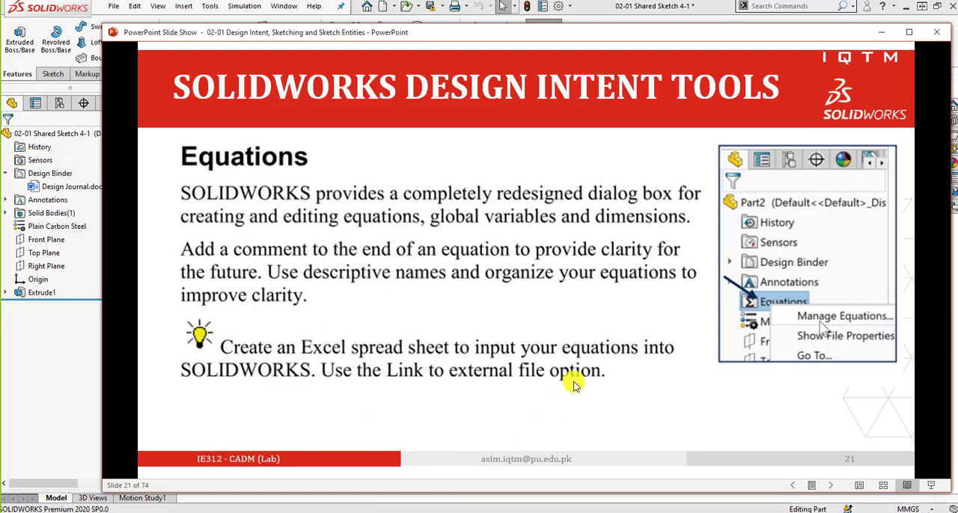
{"action": "left_click", "coordinate": [589, 343]}
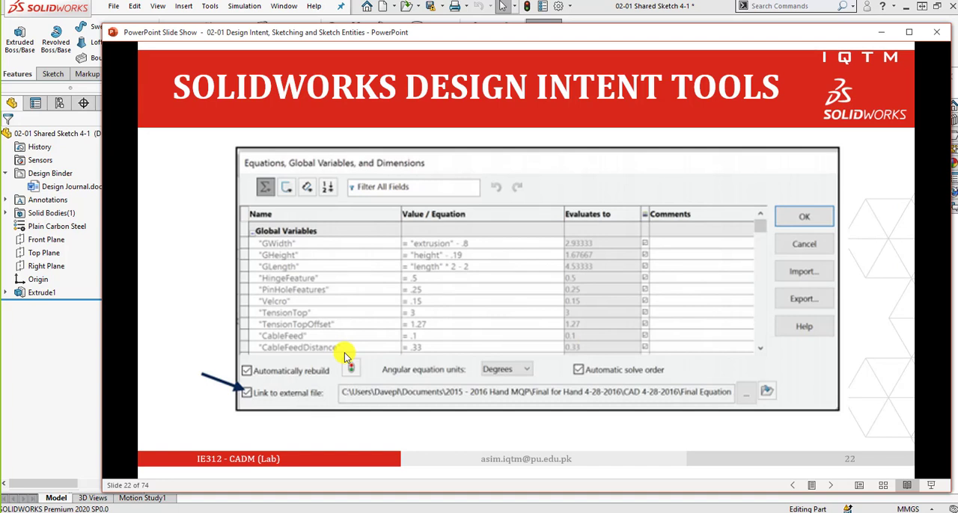
{"action": "left_click", "coordinate": [367, 312]}
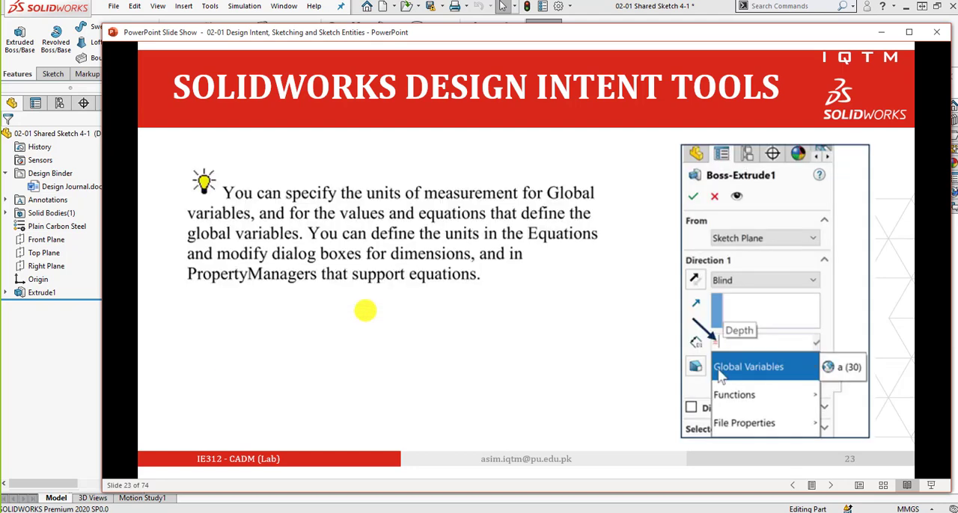
{"action": "left_click", "coordinate": [405, 261]}
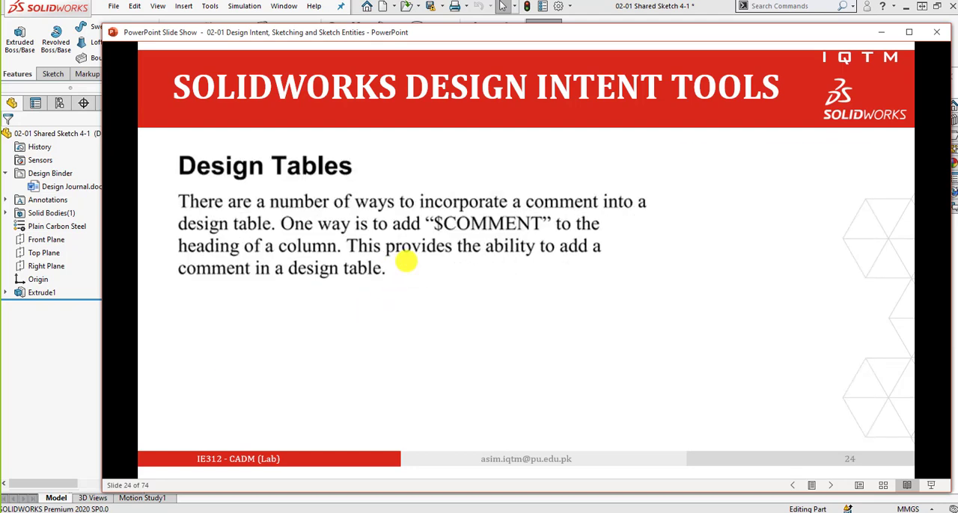
Advance the slide show to the Features slide on descriptive feature names, and switch to the part in SOLIDWORKS
{"action": "left_click", "coordinate": [405, 261]}
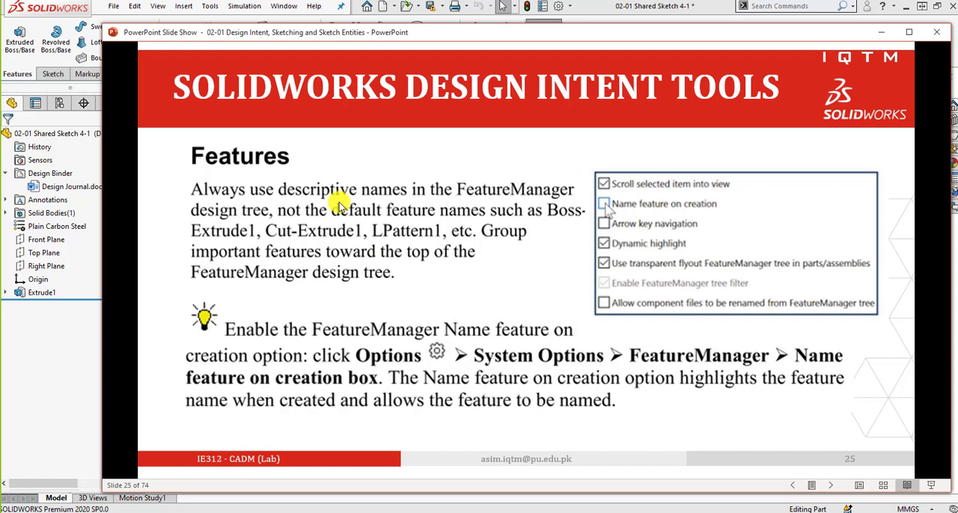
{"action": "left_click", "coordinate": [36, 293]}
{"action": "left_click", "coordinate": [199, 321]}
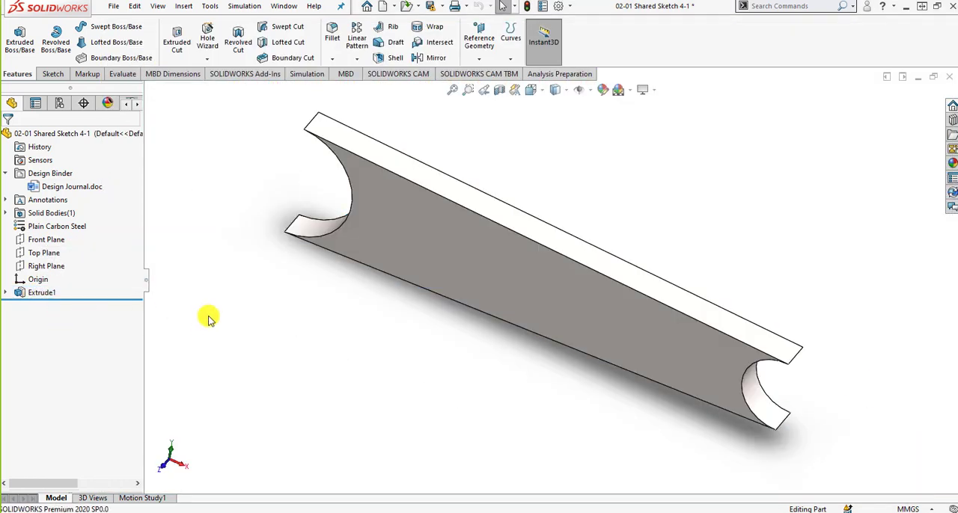
Sketch a corner rectangle about 6.2 mm by 6.5 mm on the part's large flat face, near the origin
{"action": "left_click", "coordinate": [54, 74]}
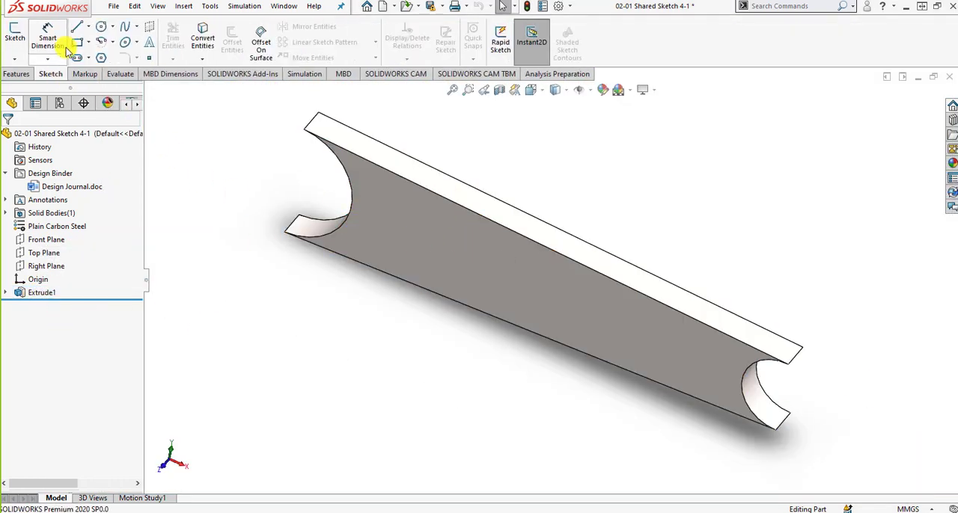
{"action": "left_click", "coordinate": [16, 38]}
{"action": "left_click", "coordinate": [484, 263]}
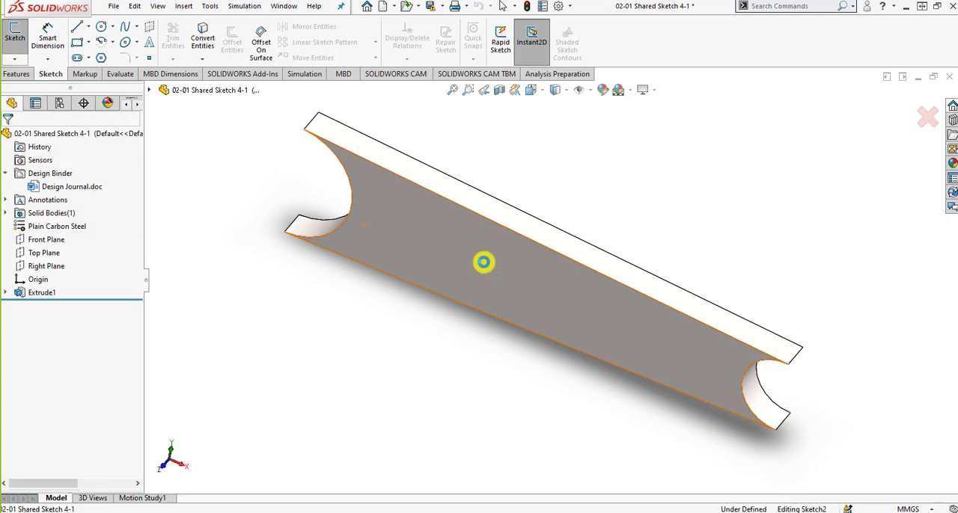
{"action": "key", "text": "r"}
{"action": "left_click", "coordinate": [477, 253]}
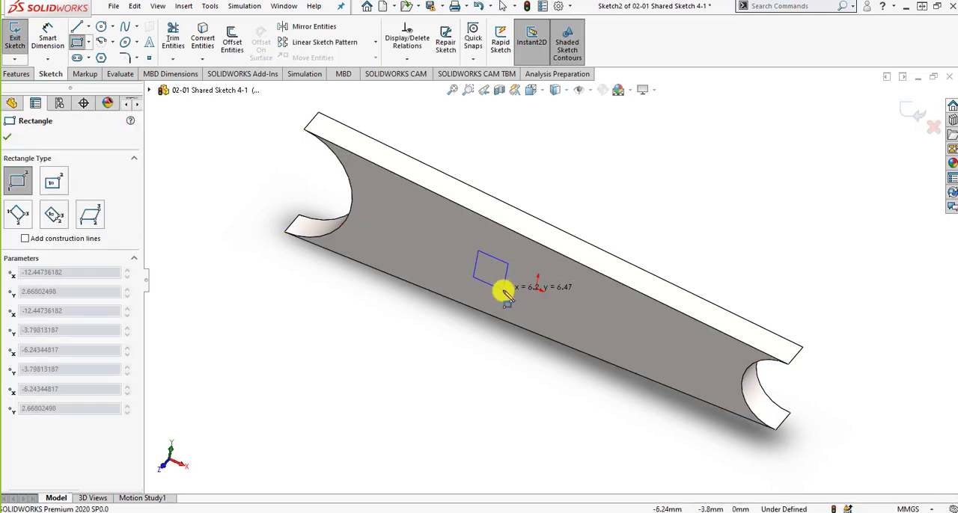
{"action": "left_click", "coordinate": [504, 291]}
Extrude the rectangle as a blind boss 8 mm outward from the face, merged with the part
{"action": "left_click", "coordinate": [21, 72]}
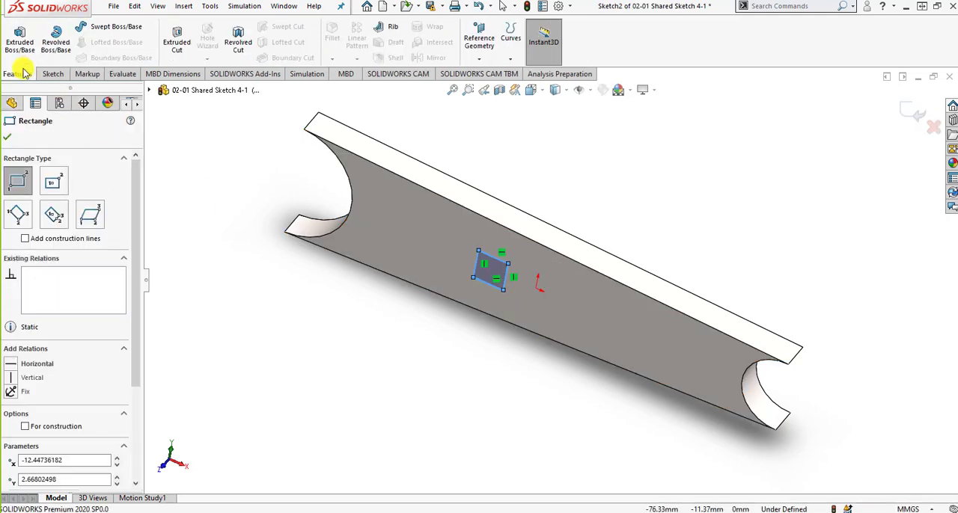
{"action": "key", "text": "Escape"}
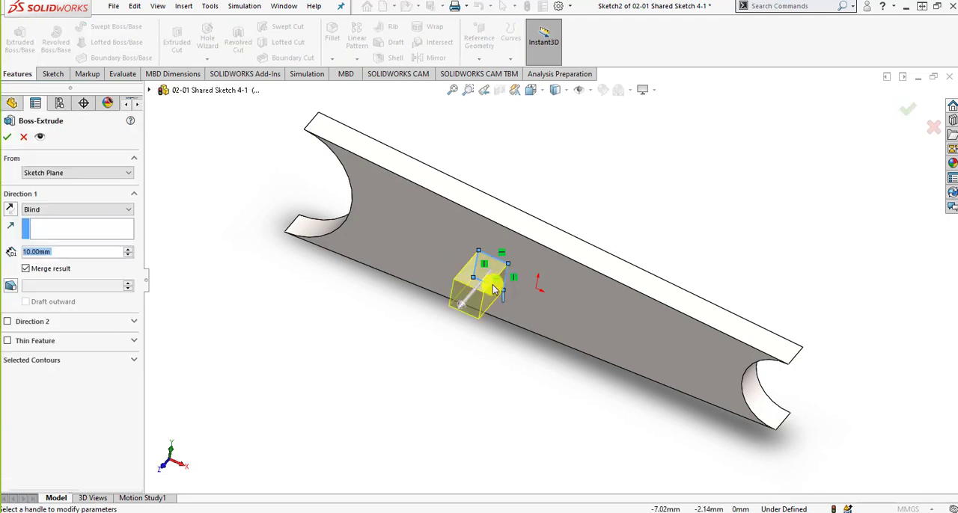
{"action": "left_click_drag", "start_coordinate": [467, 303], "coordinate": [476, 292]}
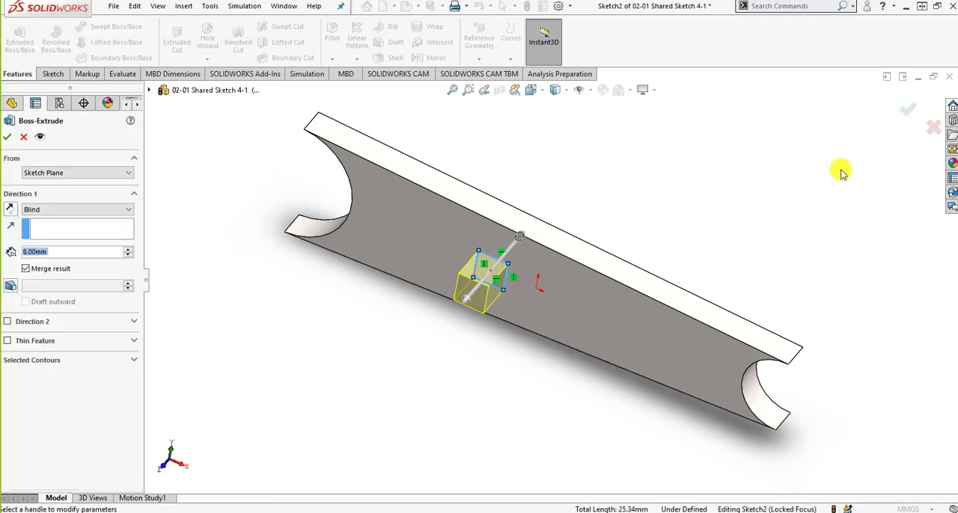
{"action": "left_click", "coordinate": [909, 113]}
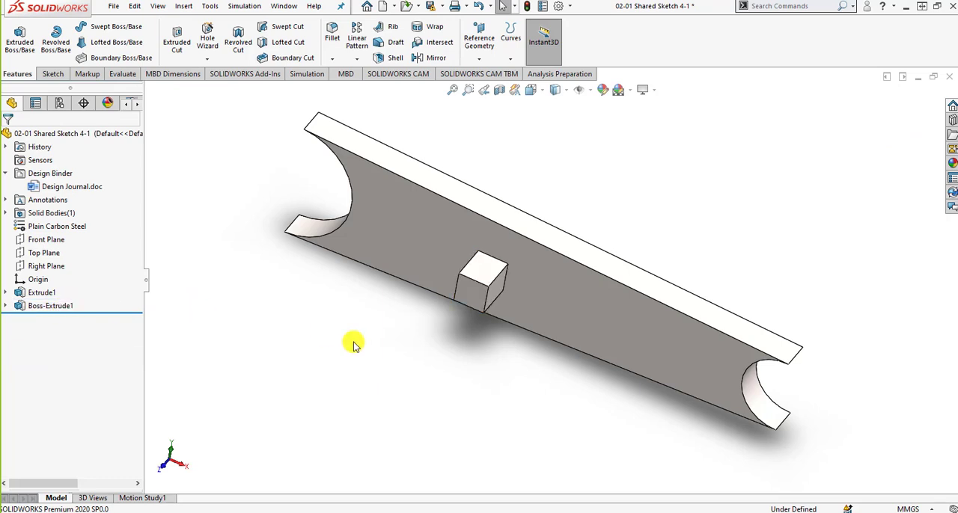
Rename the new boss extrusion to FEATURE 2 in its feature properties
{"action": "left_click", "coordinate": [59, 305]}
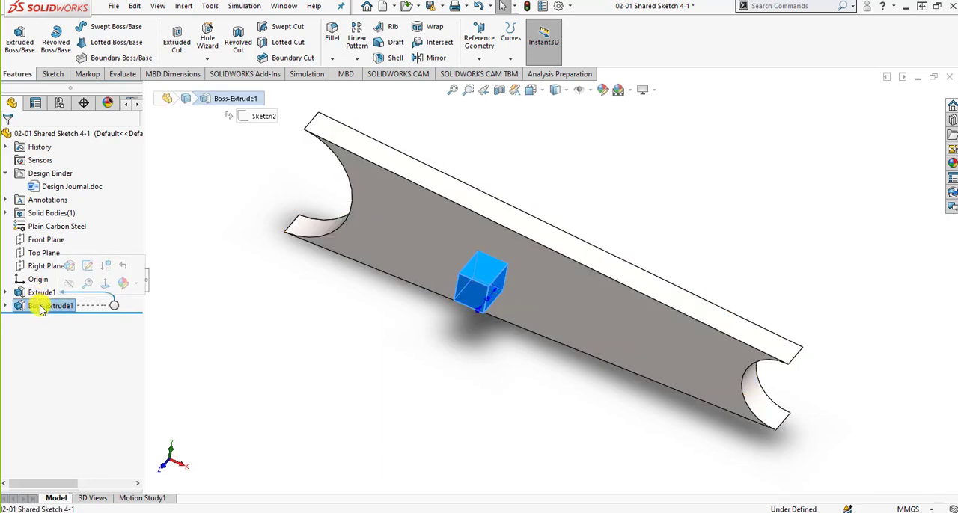
{"action": "right_click", "coordinate": [41, 310]}
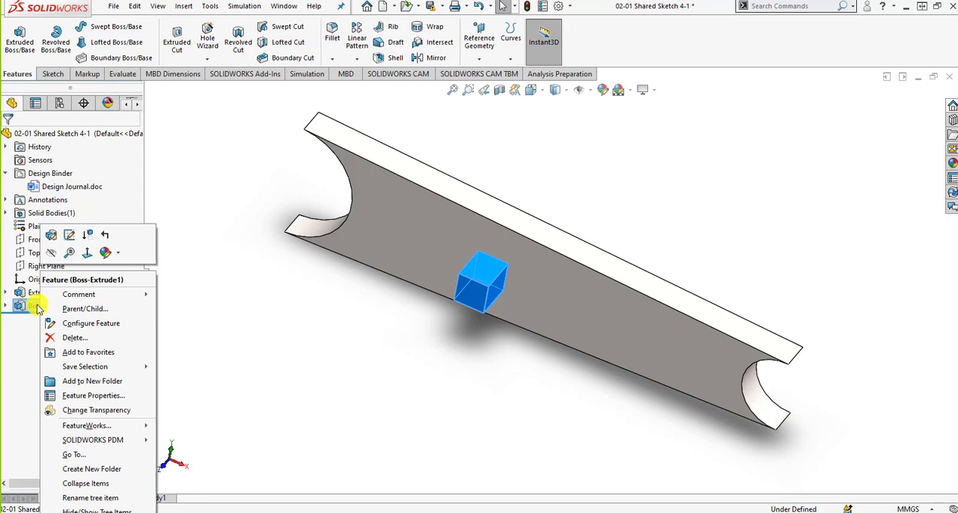
{"action": "left_click", "coordinate": [94, 396]}
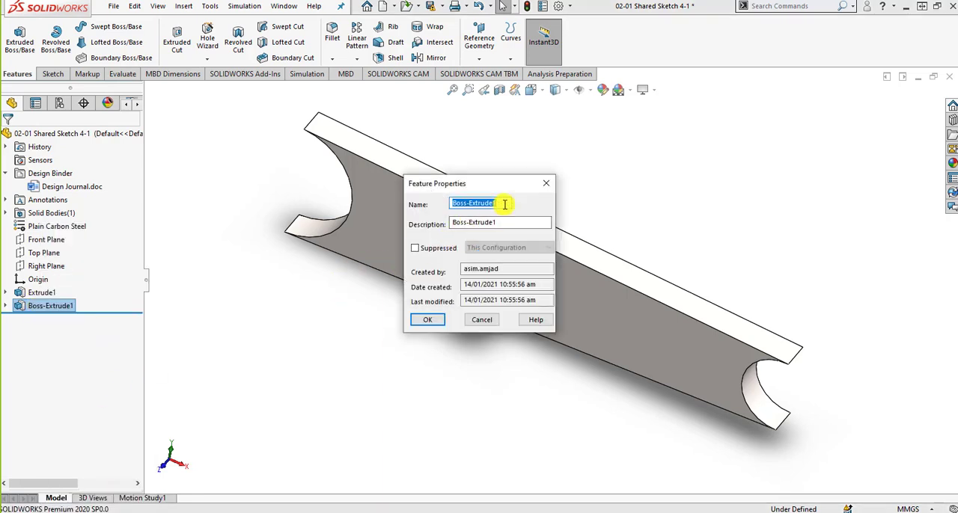
{"action": "type", "text": "FEATURE 2"}
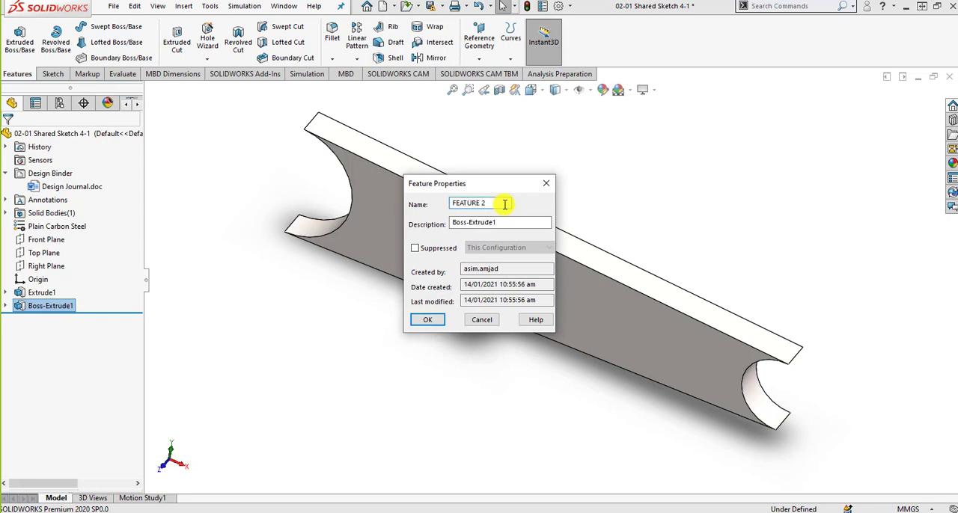
{"action": "left_click", "coordinate": [428, 319]}
{"action": "left_click", "coordinate": [199, 323]}
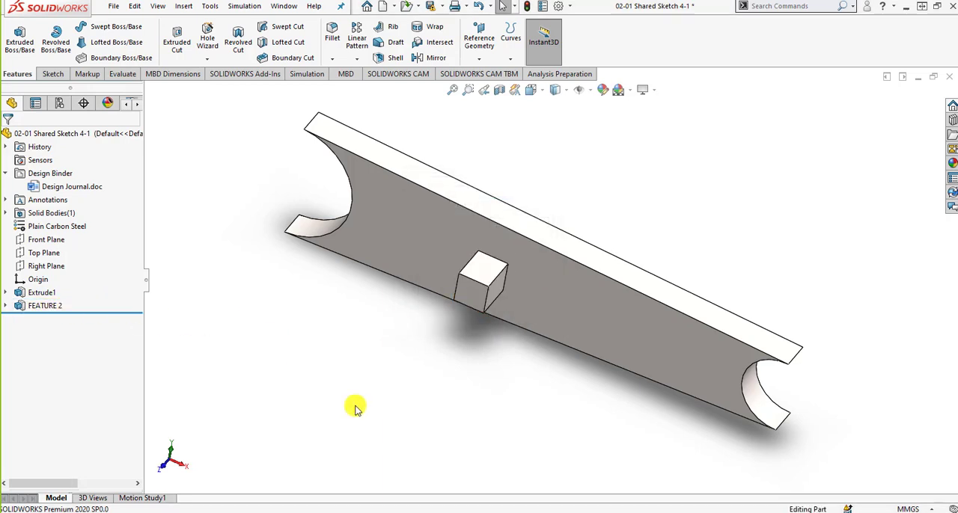
Switch to the PowerPoint slide show and advance to the slide on identifying the correct reference planes
{"action": "left_click", "coordinate": [391, 512]}
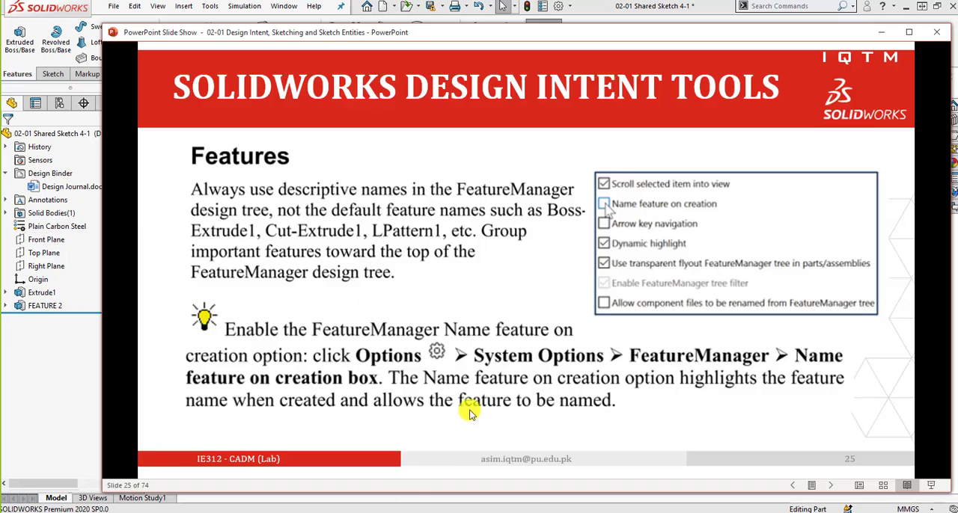
{"action": "left_click", "coordinate": [485, 389]}
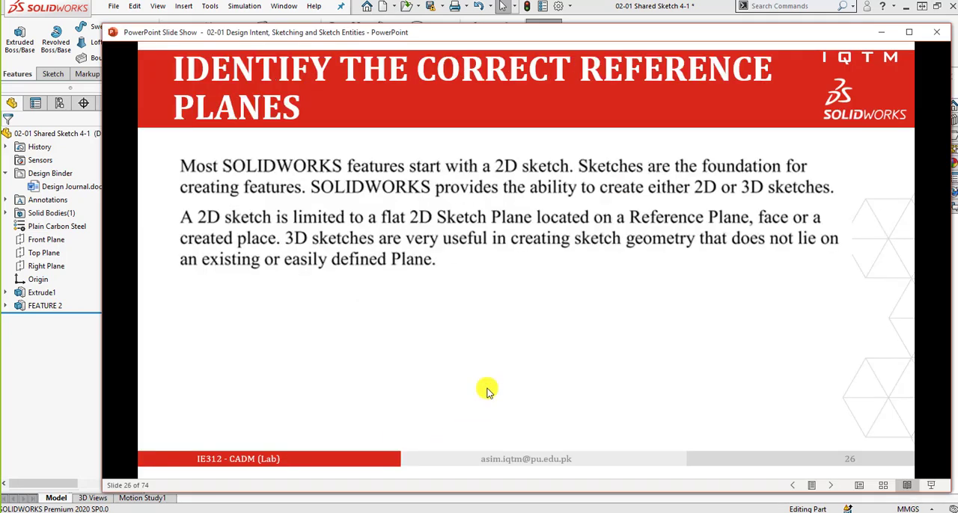
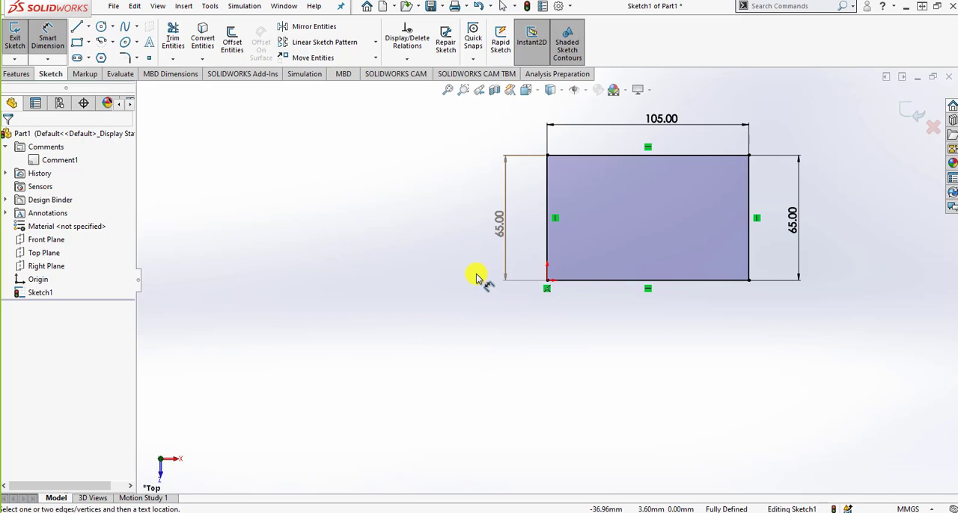
Set the height dimension on the rectangle's right edge to 70 mm
{"action": "left_click", "coordinate": [803, 233]}
{"action": "double_click", "coordinate": [833, 233]}
{"action": "type", "text": "70"}
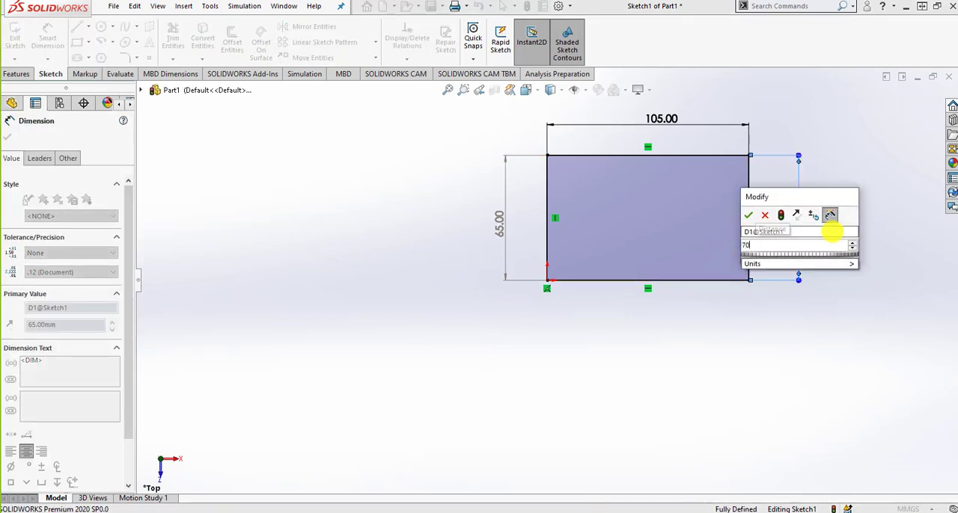
{"action": "key", "text": "Return"}
{"action": "left_click", "coordinate": [802, 334]}
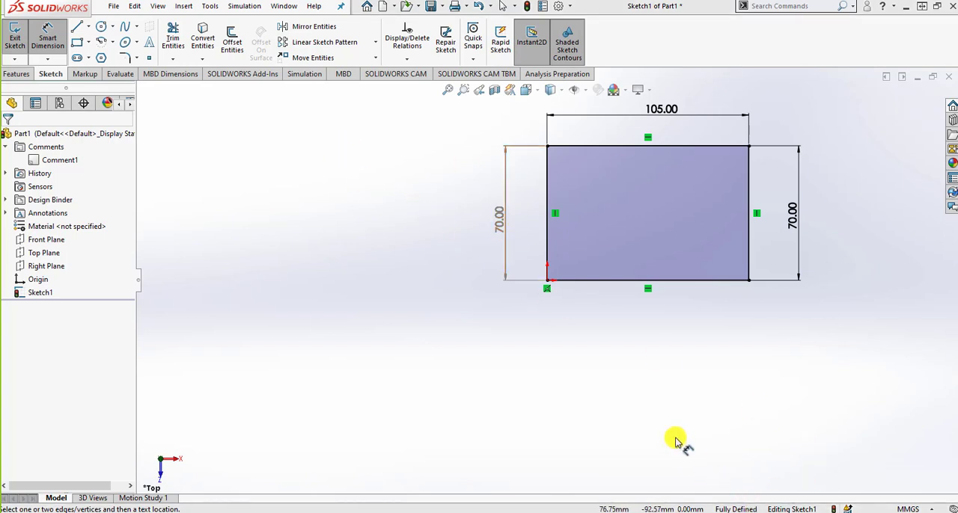
Dimension the rectangle's bottom edge as a second length dimension and leave it driving
{"action": "left_click", "coordinate": [706, 280]}
{"action": "left_click", "coordinate": [689, 319]}
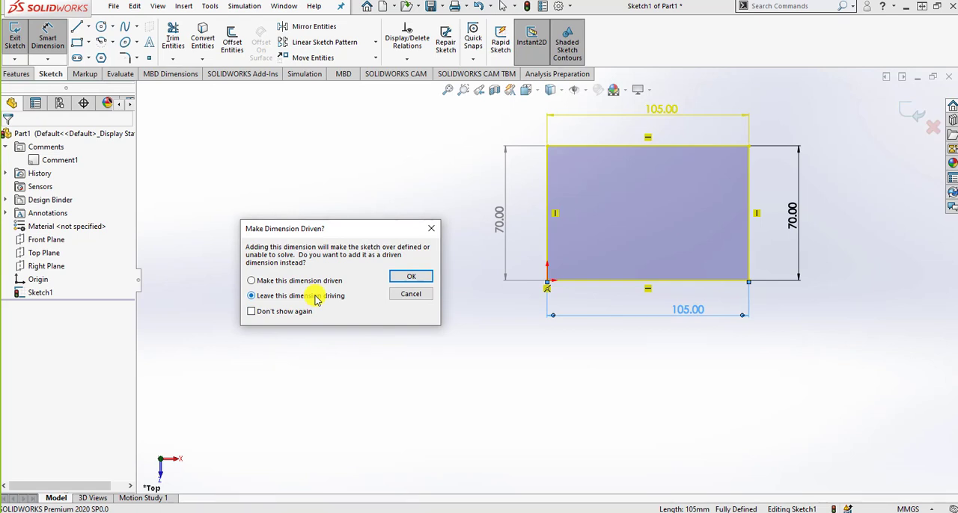
{"action": "left_click", "coordinate": [397, 277]}
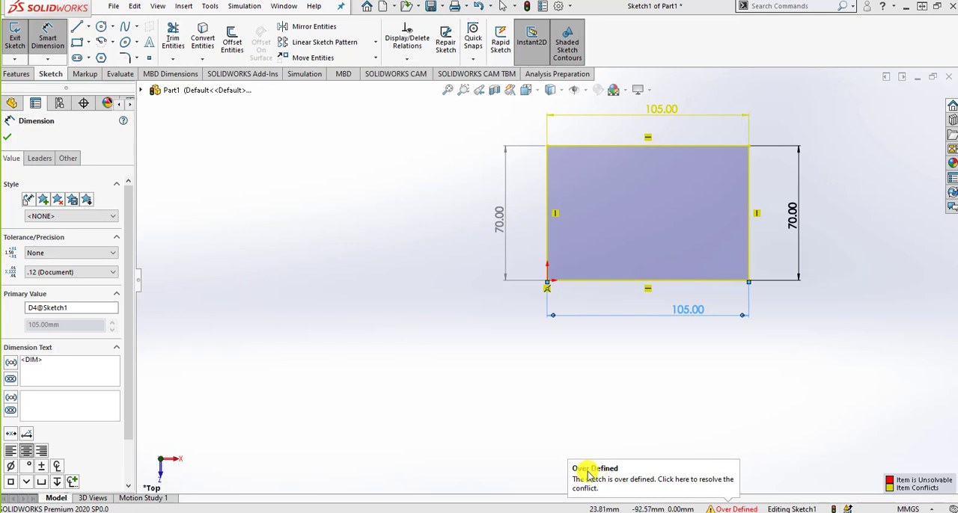
{"action": "left_click", "coordinate": [8, 139]}
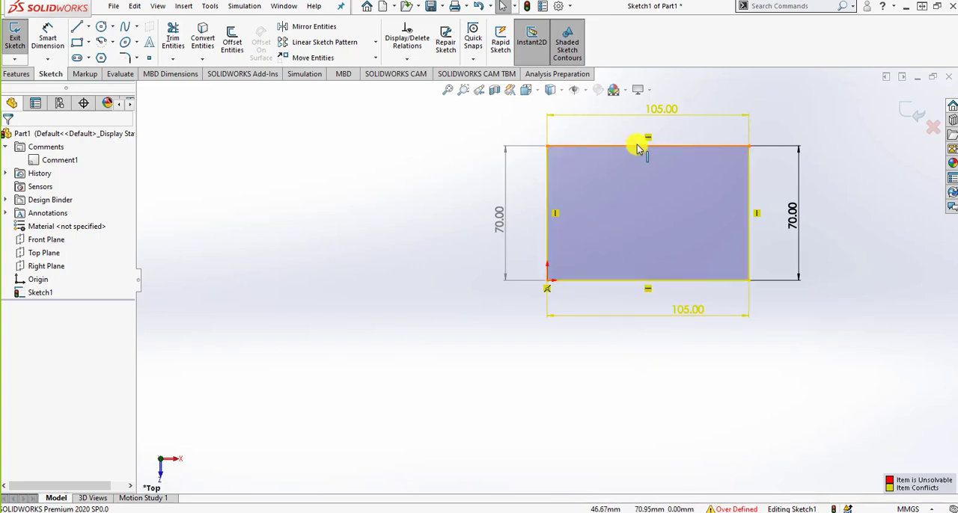
Check the conflicting length dimension and relations, and delete the vertical relation on the rectangle's right edge
{"action": "left_click", "coordinate": [688, 317]}
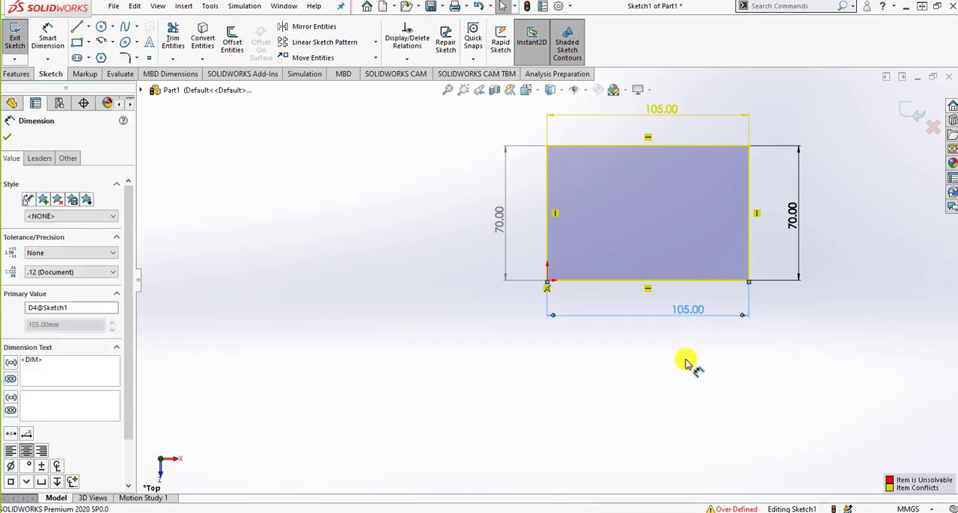
{"action": "left_click", "coordinate": [648, 360]}
{"action": "left_click", "coordinate": [688, 309]}
{"action": "left_click", "coordinate": [695, 361]}
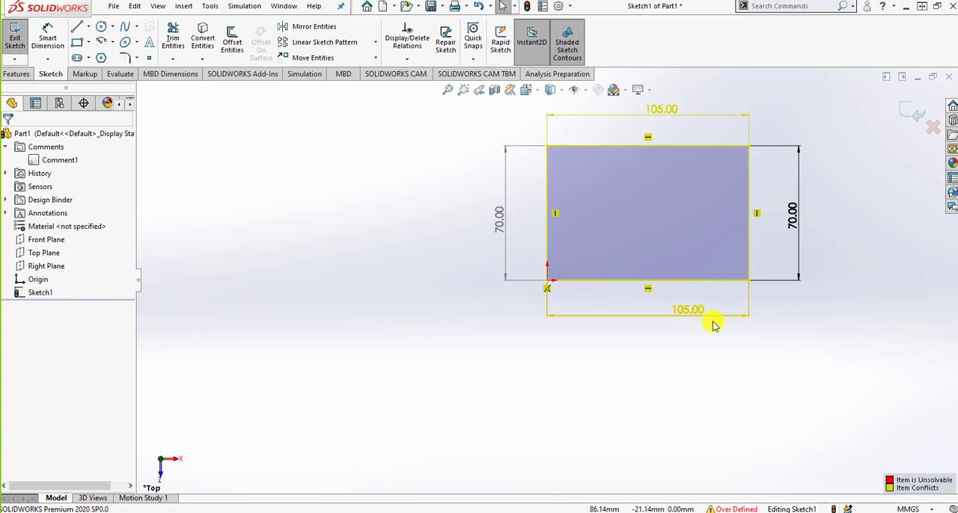
{"action": "left_click", "coordinate": [648, 289]}
{"action": "left_click", "coordinate": [555, 213]}
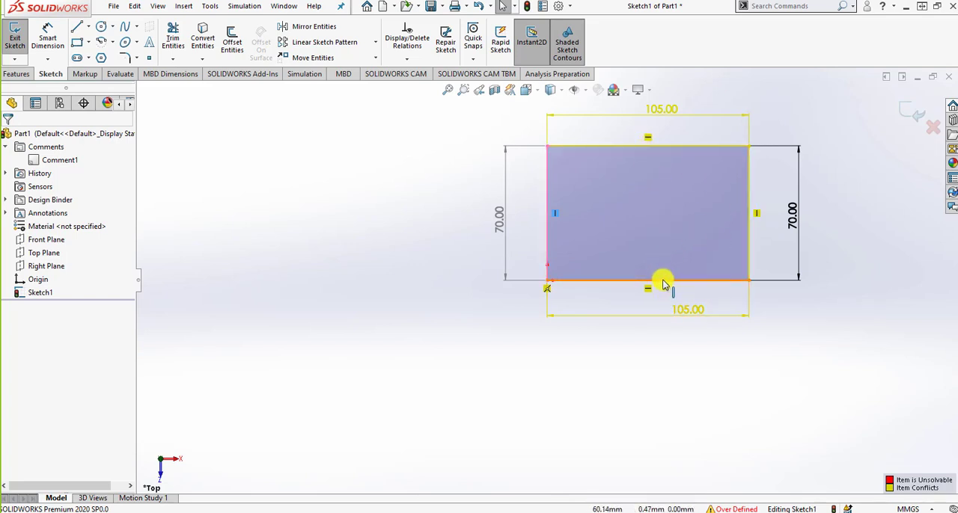
{"action": "left_click", "coordinate": [761, 221]}
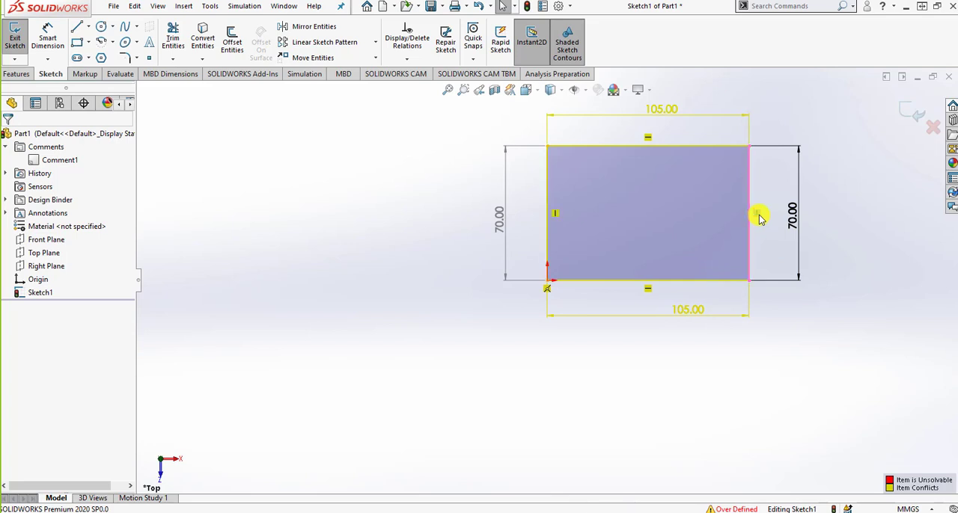
{"action": "key", "text": "Delete"}
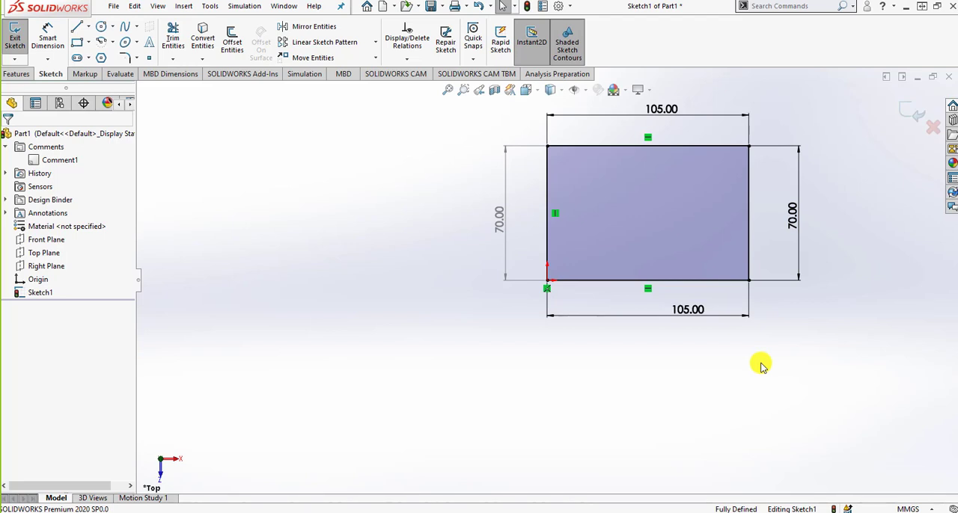
Undo the relation deletion, the duplicate length dimension, the height change and the left edge's driven dimension
{"action": "key", "text": "ctrl+z"}
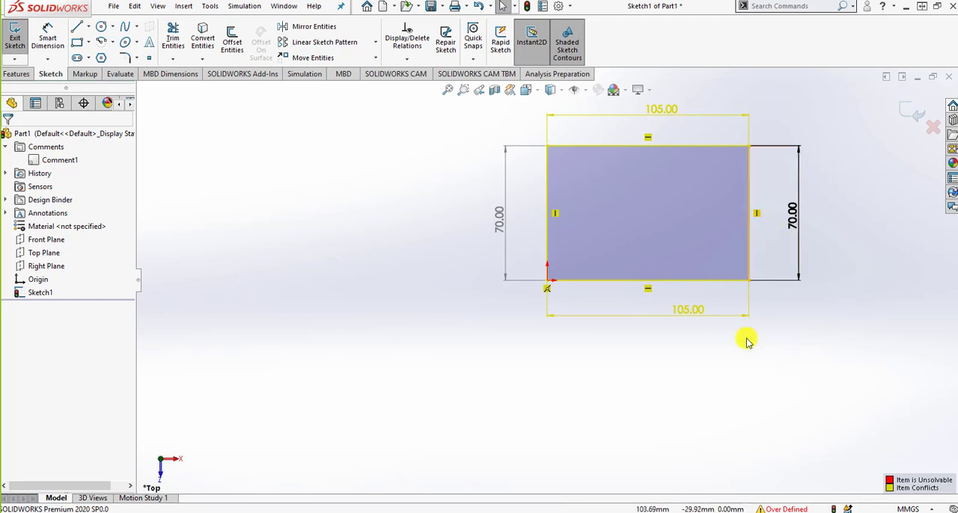
{"action": "left_click", "coordinate": [479, 7]}
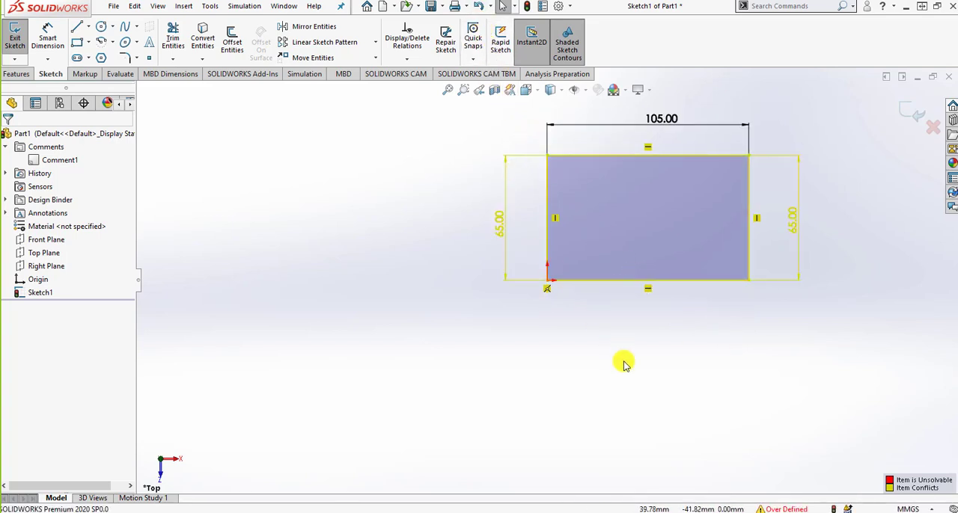
{"action": "left_click", "coordinate": [476, 7]}
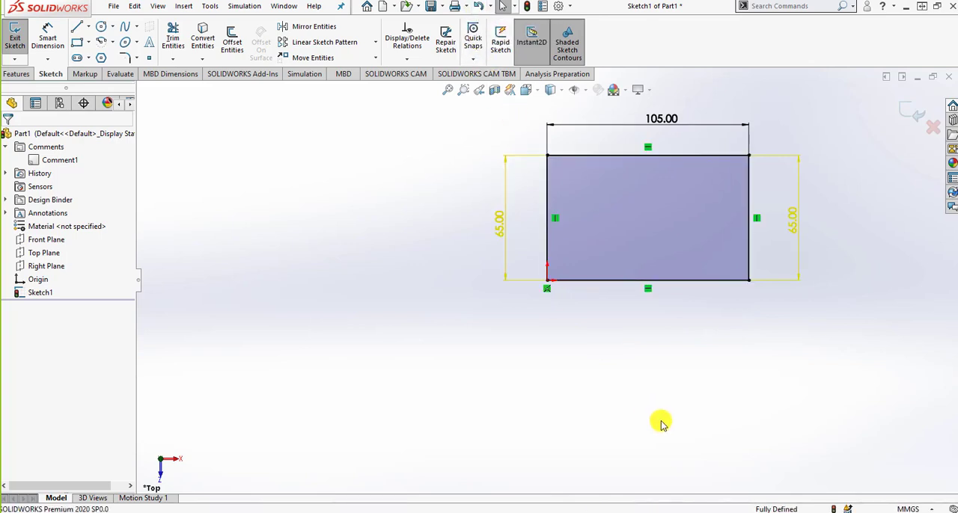
{"action": "left_click", "coordinate": [476, 8]}
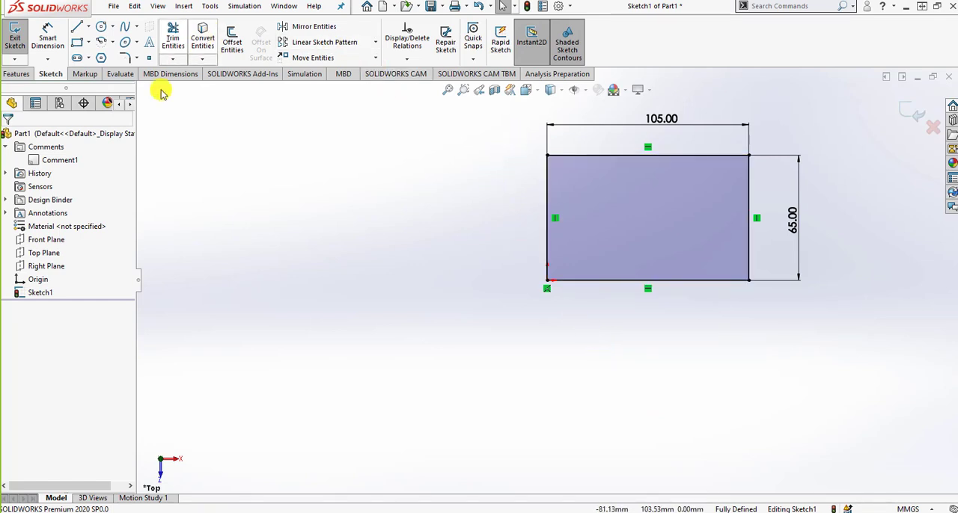
Dimension the rectangle's left edge and make this redundant dimension driven
{"action": "left_click", "coordinate": [47, 37]}
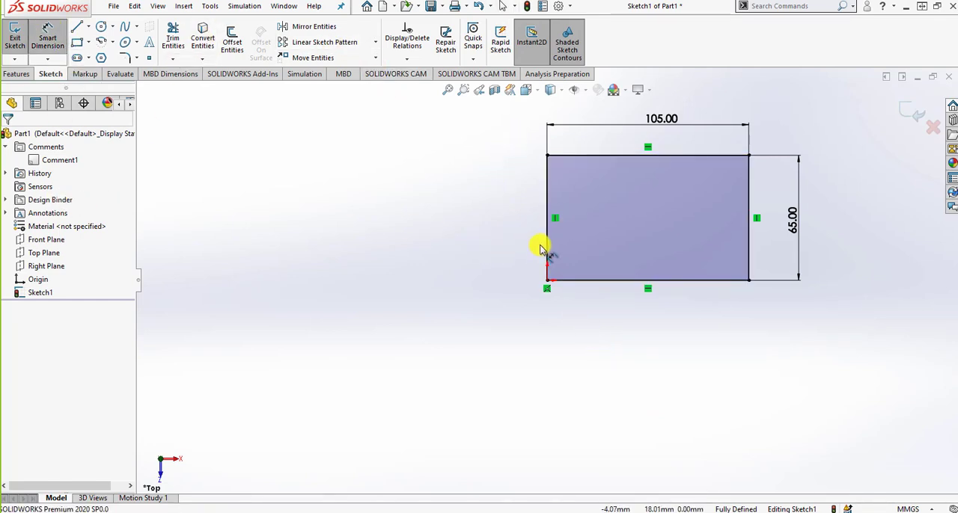
{"action": "left_click", "coordinate": [547, 242]}
{"action": "left_click", "coordinate": [491, 228]}
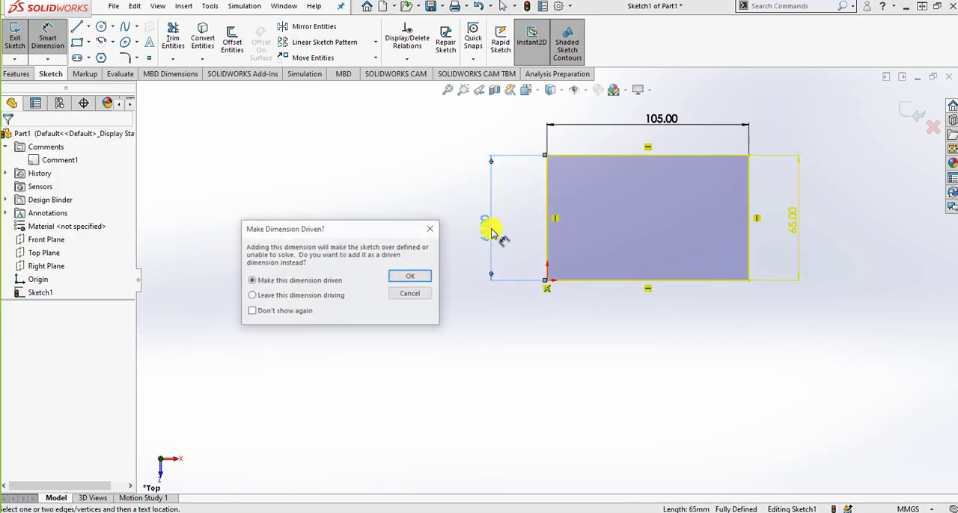
{"action": "left_click", "coordinate": [409, 280]}
Dimension the rectangle's bottom edge and leave this redundant dimension driving
{"action": "left_click", "coordinate": [593, 281]}
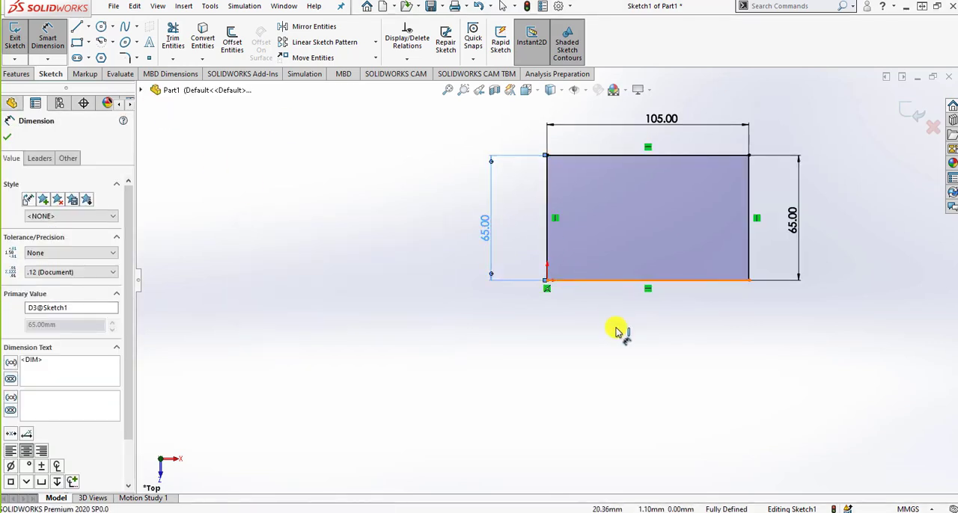
{"action": "left_click", "coordinate": [618, 342]}
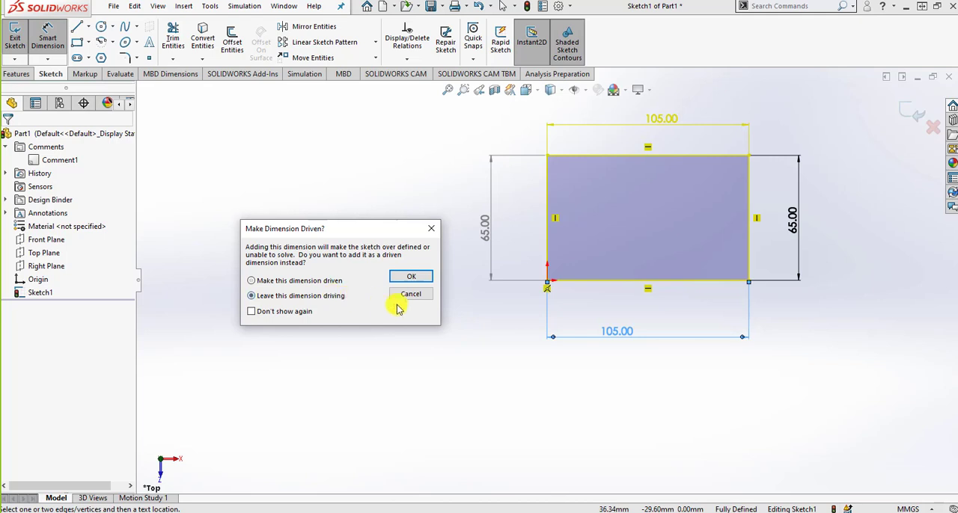
{"action": "left_click", "coordinate": [411, 279]}
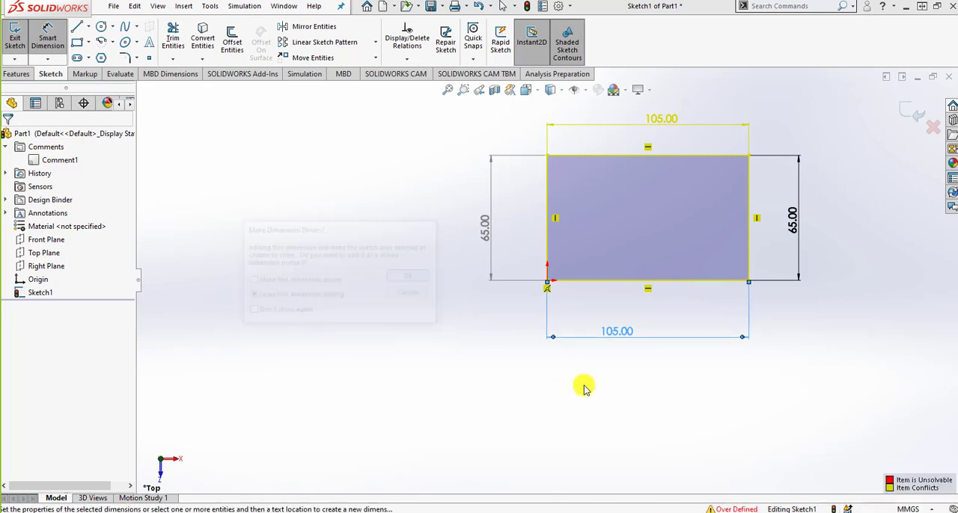
Diagnose the over-defined sketch with SketchXpert, review each proposed solution, and list the conflicting relations for manual repair
{"action": "left_click", "coordinate": [724, 509]}
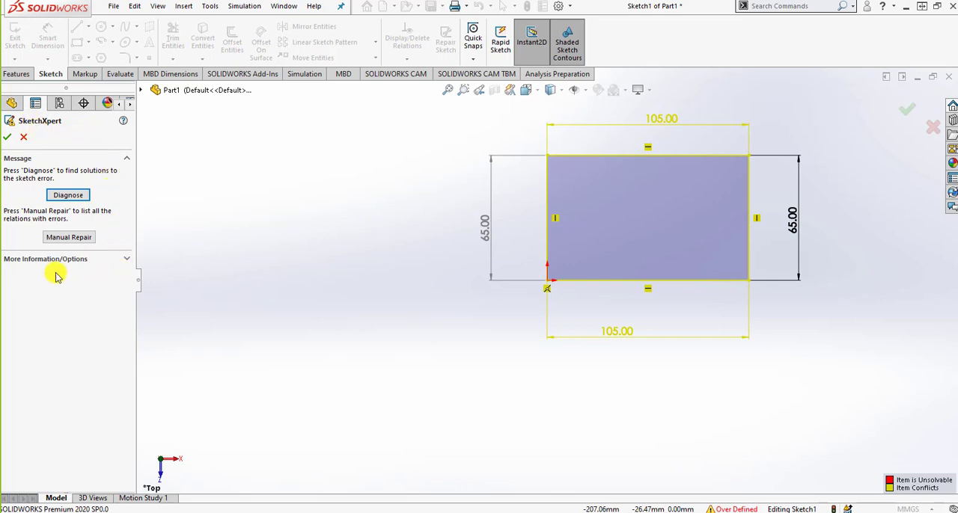
{"action": "left_click", "coordinate": [63, 197]}
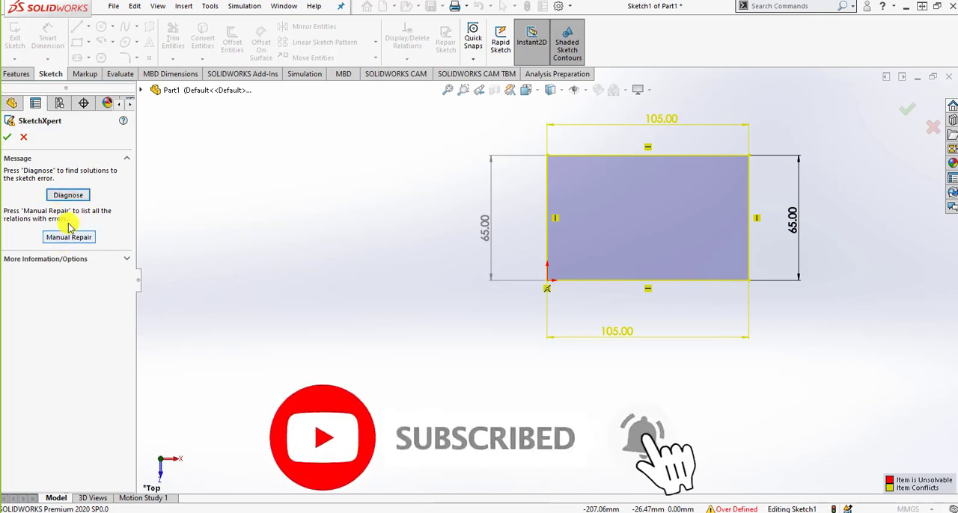
{"action": "left_click", "coordinate": [75, 195]}
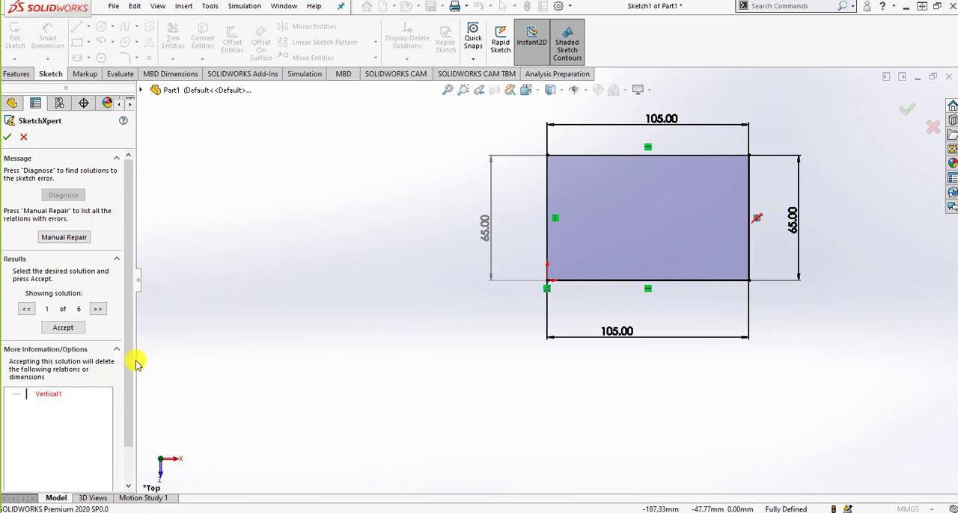
{"action": "left_click", "coordinate": [99, 310]}
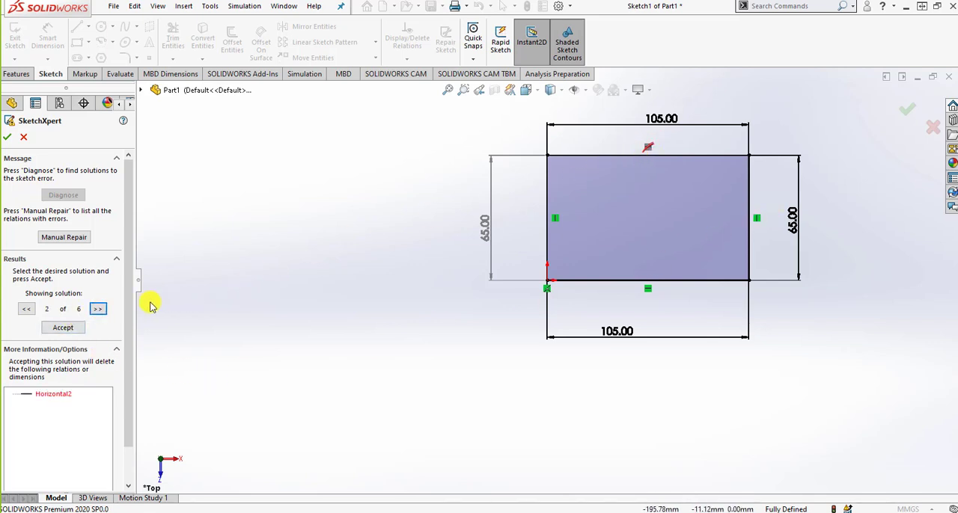
{"action": "left_click", "coordinate": [98, 309]}
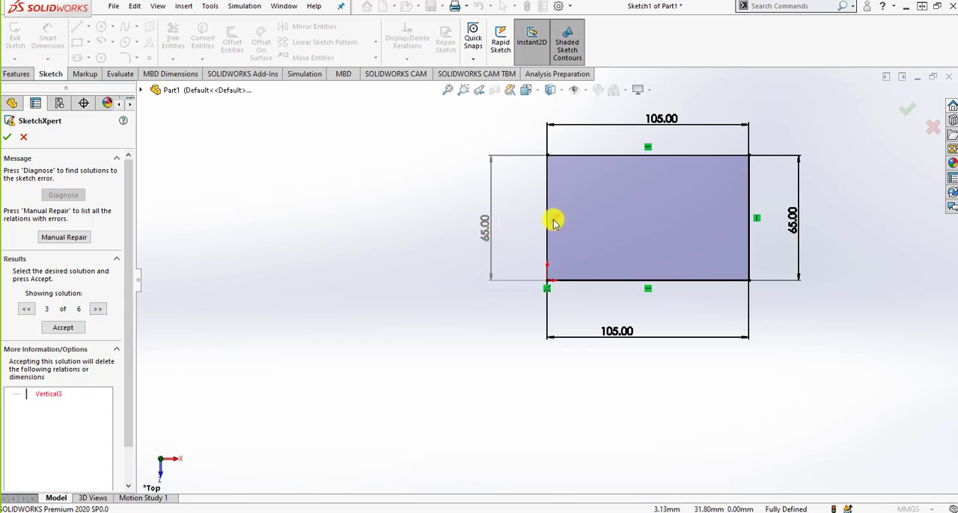
{"action": "left_click", "coordinate": [98, 309]}
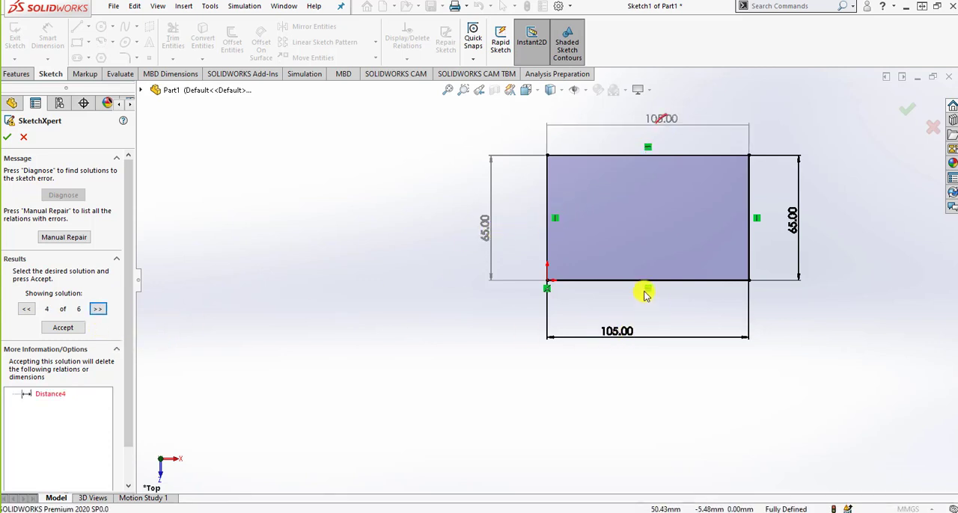
{"action": "left_click", "coordinate": [98, 309]}
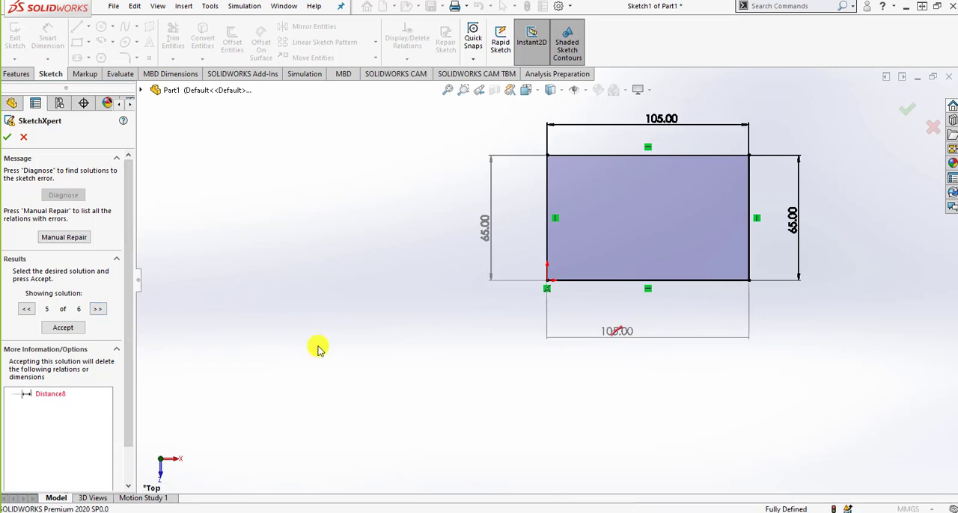
{"action": "left_click", "coordinate": [98, 309]}
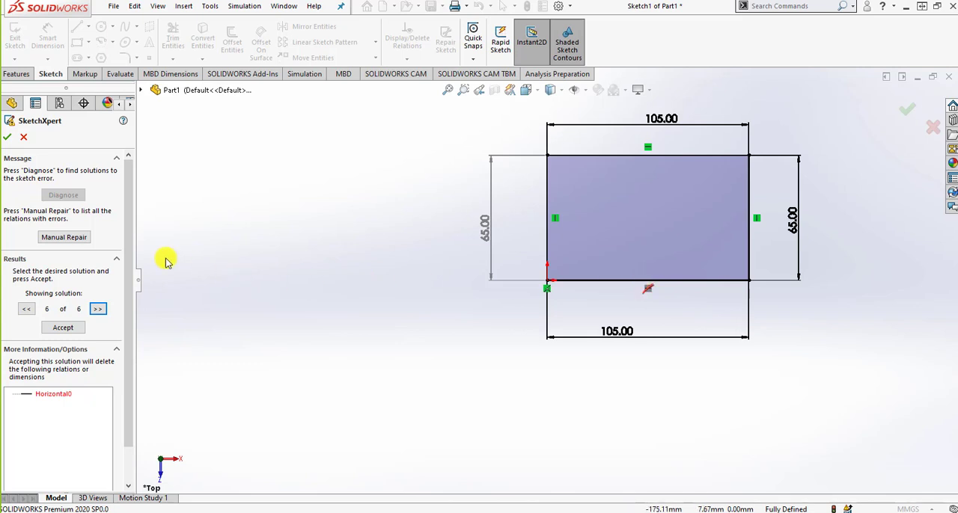
{"action": "left_click", "coordinate": [82, 238]}
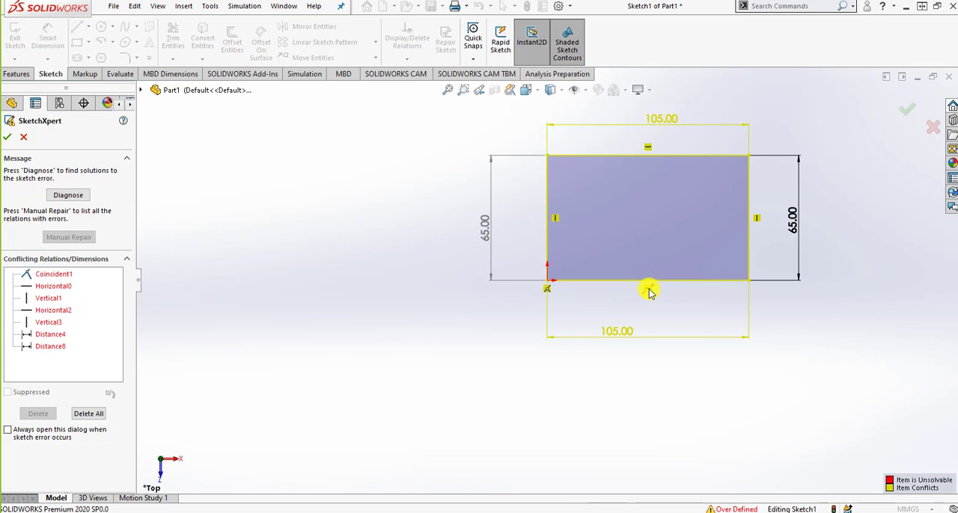
Try suppressing the conflicting relation Horizontal0 on the bottom edge, reverting the suppression each time
{"action": "left_click", "coordinate": [45, 291]}
{"action": "right_click", "coordinate": [45, 291]}
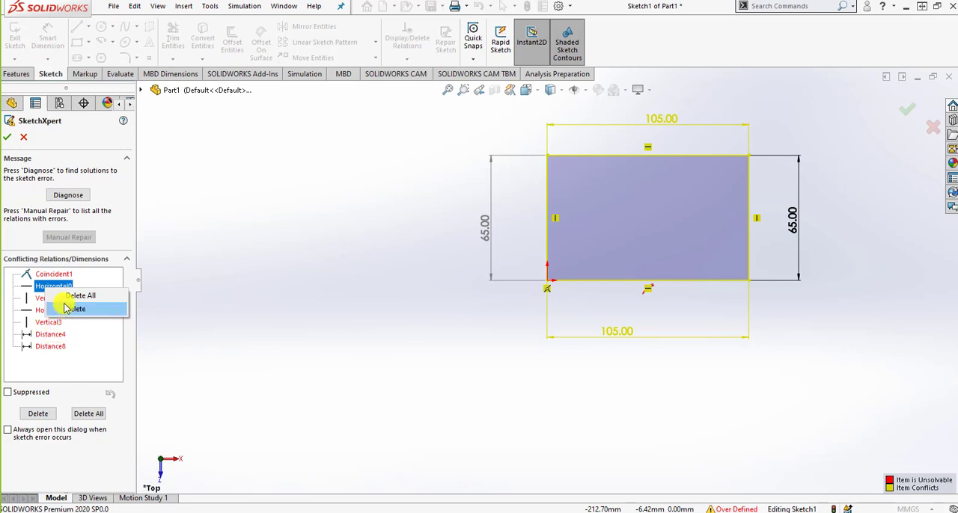
{"action": "left_click", "coordinate": [9, 394]}
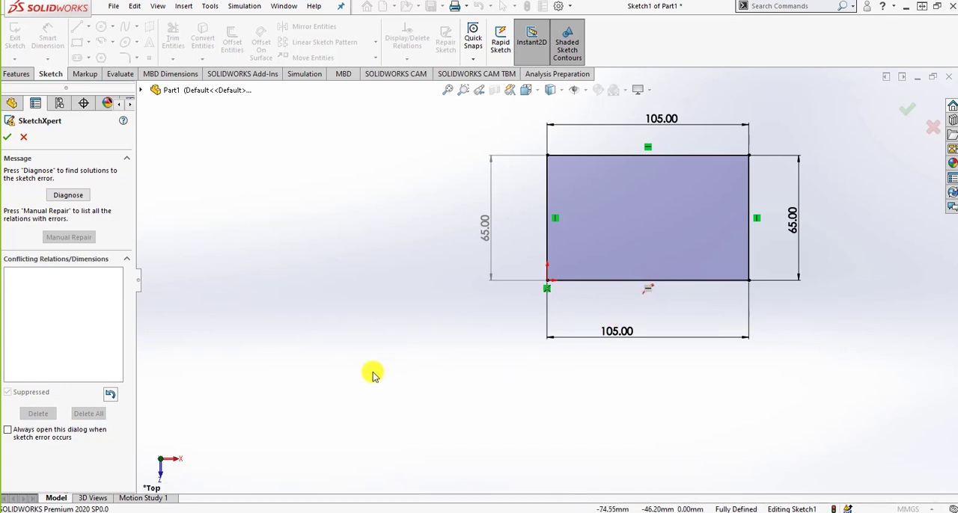
{"action": "left_click", "coordinate": [111, 394]}
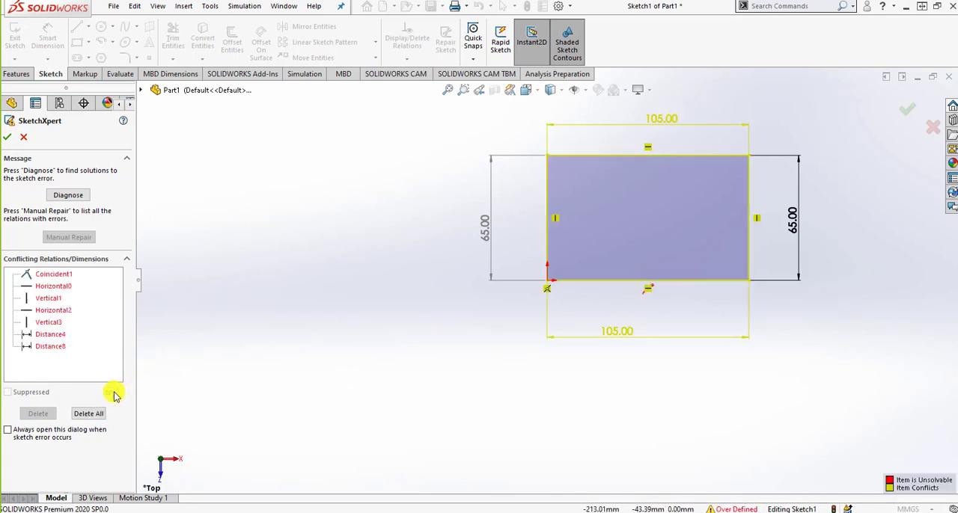
{"action": "left_click", "coordinate": [46, 286]}
{"action": "left_click", "coordinate": [28, 394]}
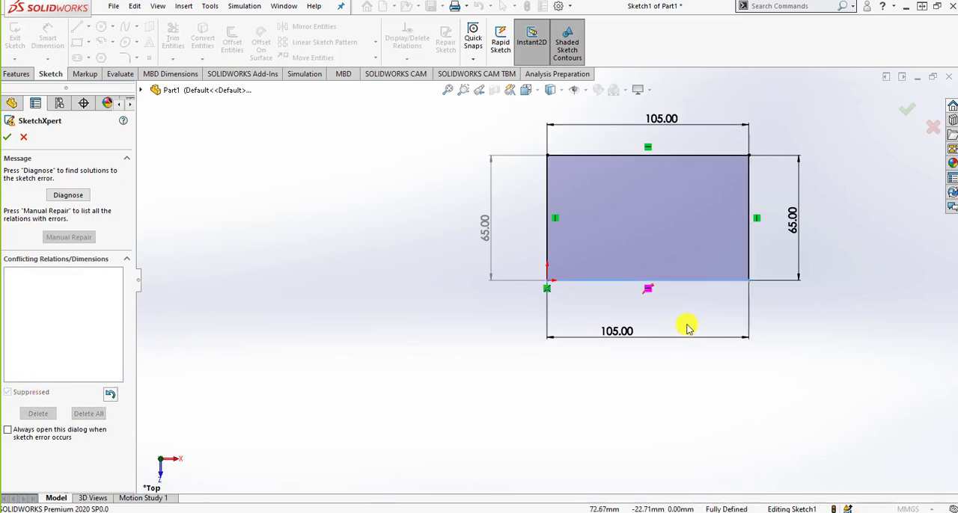
{"action": "left_click", "coordinate": [109, 396]}
Delete the conflicting relation Horizontal0 from the rectangle's bottom edge and accept the SketchXpert repair
{"action": "left_click", "coordinate": [48, 286]}
{"action": "right_click", "coordinate": [57, 288]}
{"action": "left_click", "coordinate": [85, 306]}
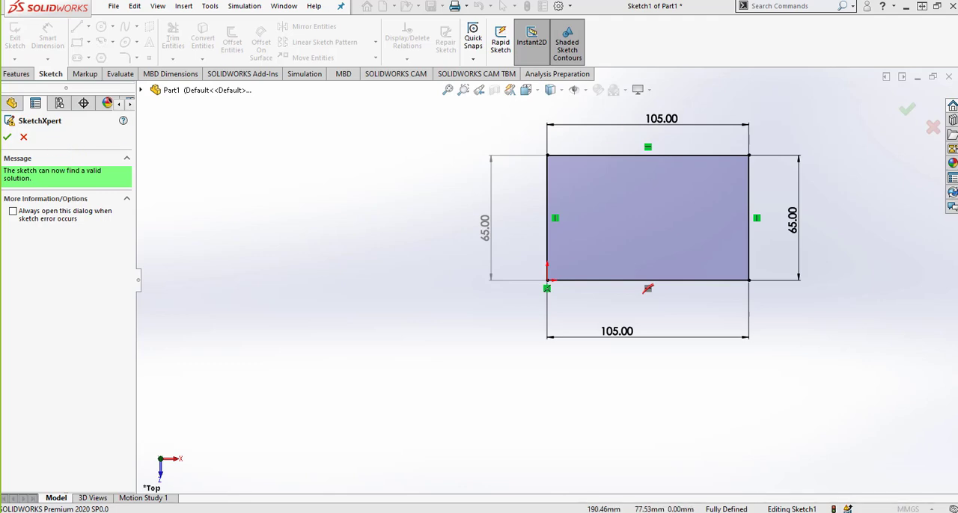
{"action": "left_click", "coordinate": [6, 137]}
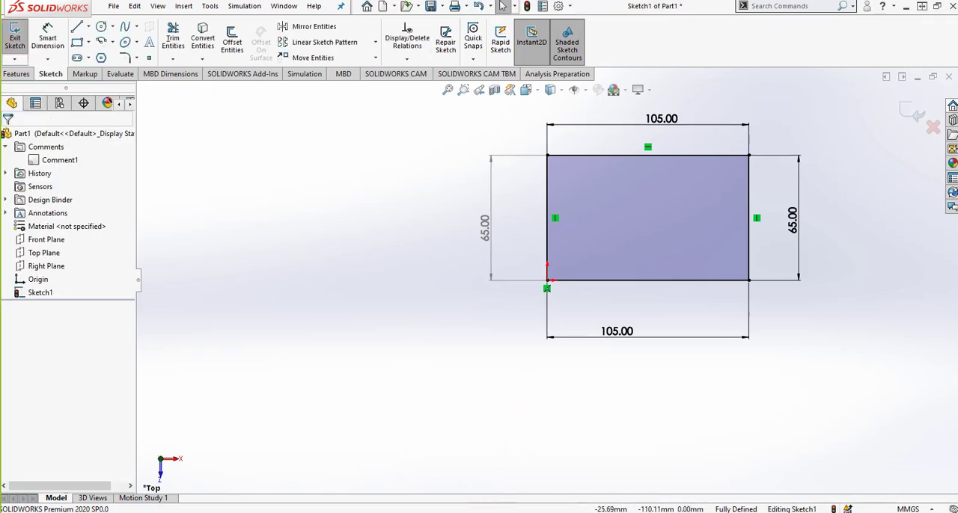
Switch to the PowerPoint slide show and advance to slide 29 on recognizing and addressing sketch states
{"action": "key", "text": "alt+Tab"}
{"action": "left_click", "coordinate": [455, 353]}
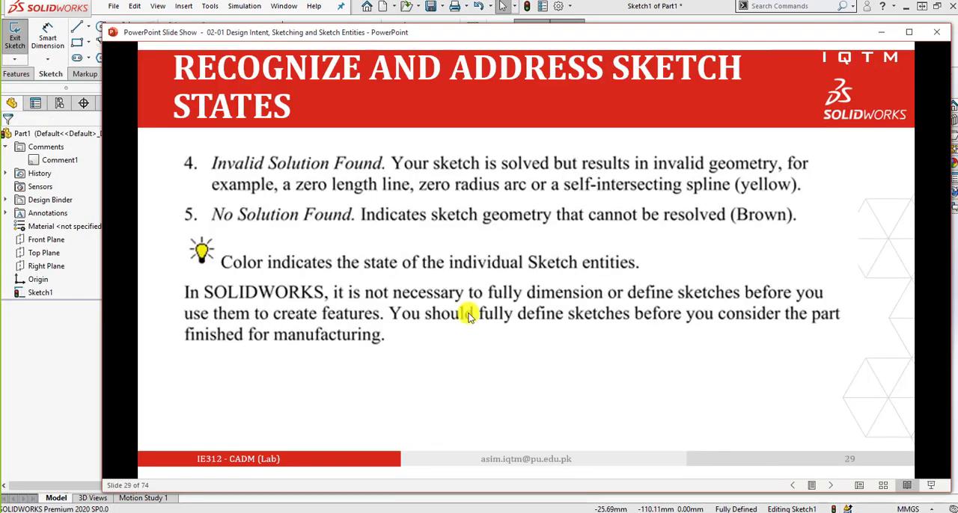
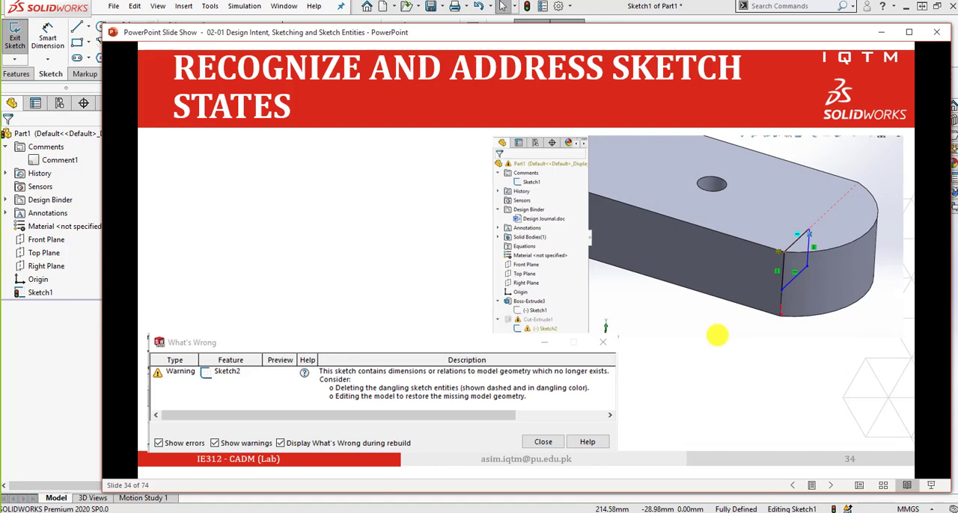
Advance the slide show past the dangling-state and best-practice slides to slide 36 on the Line sketch entity
{"action": "left_click", "coordinate": [717, 335]}
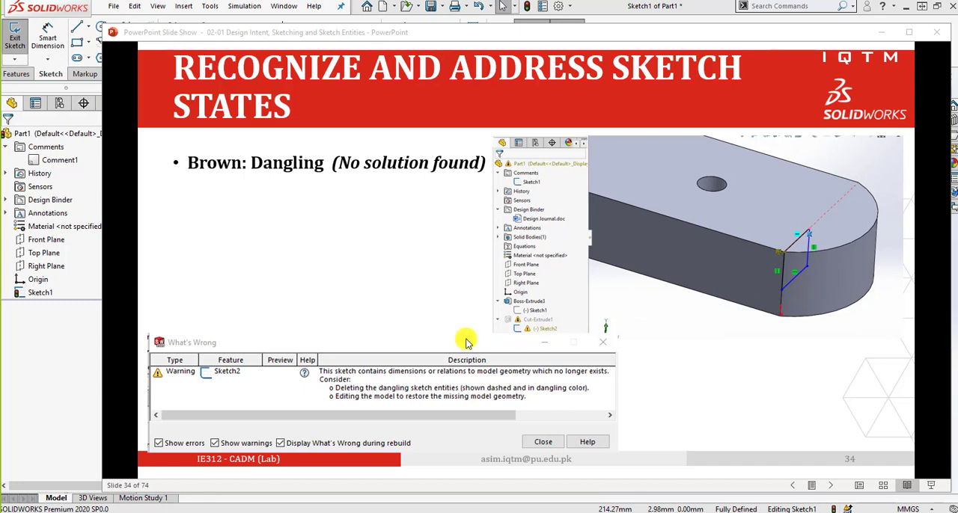
{"action": "left_click", "coordinate": [421, 378]}
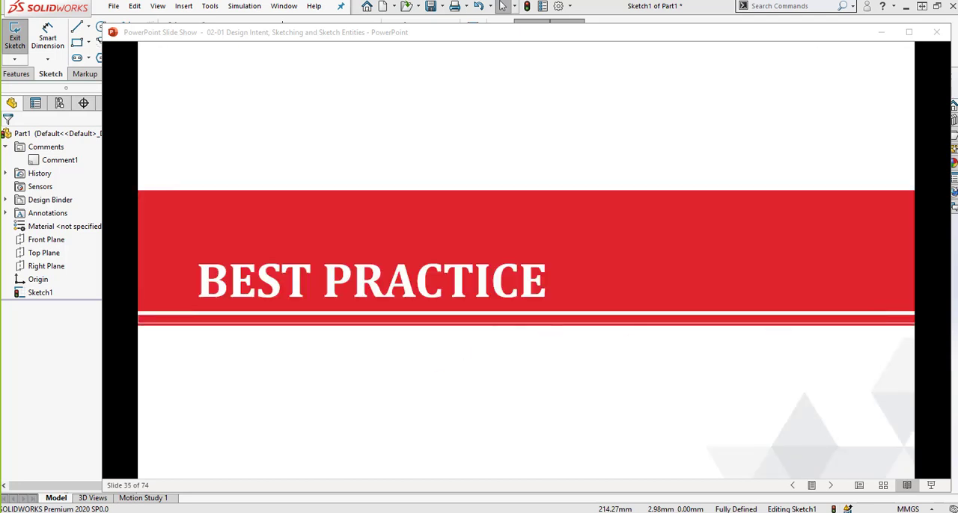
{"action": "left_click", "coordinate": [634, 290]}
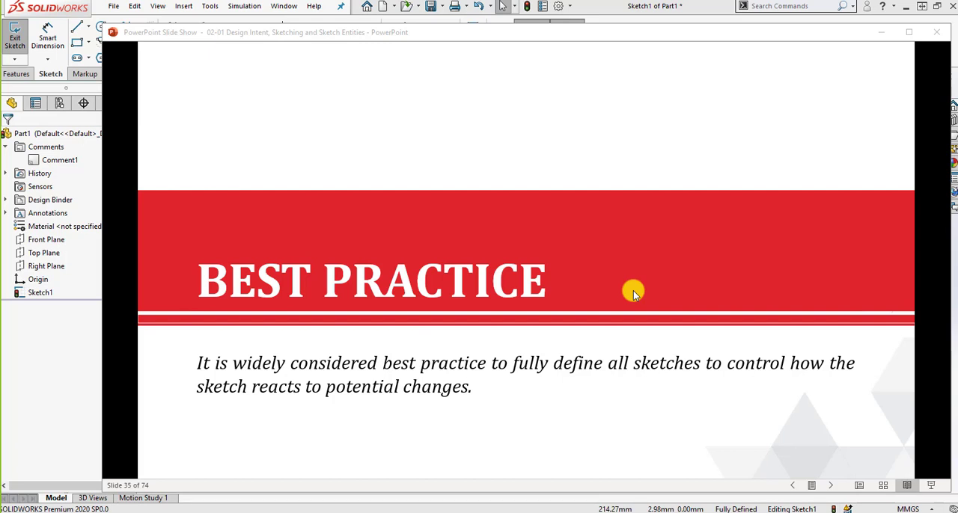
{"action": "left_click", "coordinate": [634, 290]}
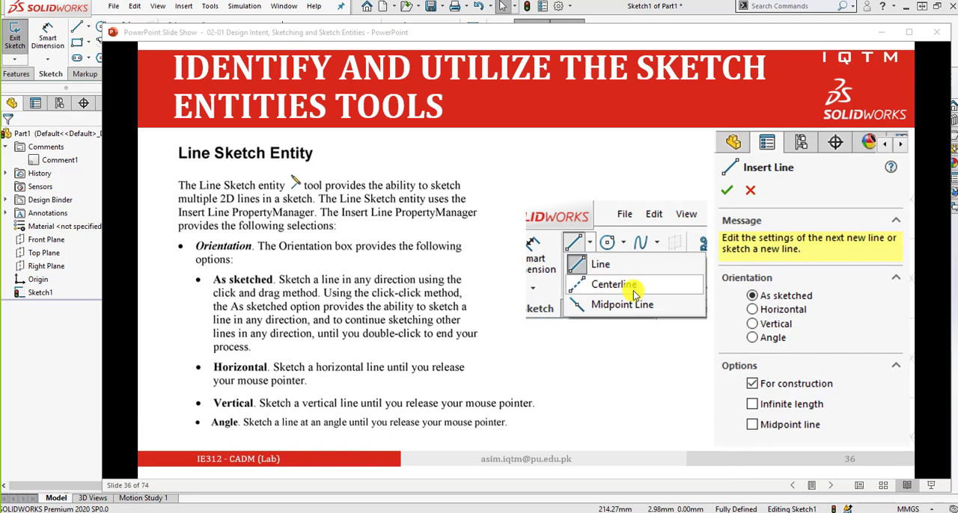
Switch back to the SOLIDWORKS sketch and remove all four rectangle lines with Power trim
{"action": "left_click_drag", "start_coordinate": [453, 34], "coordinate": [957, 47]}
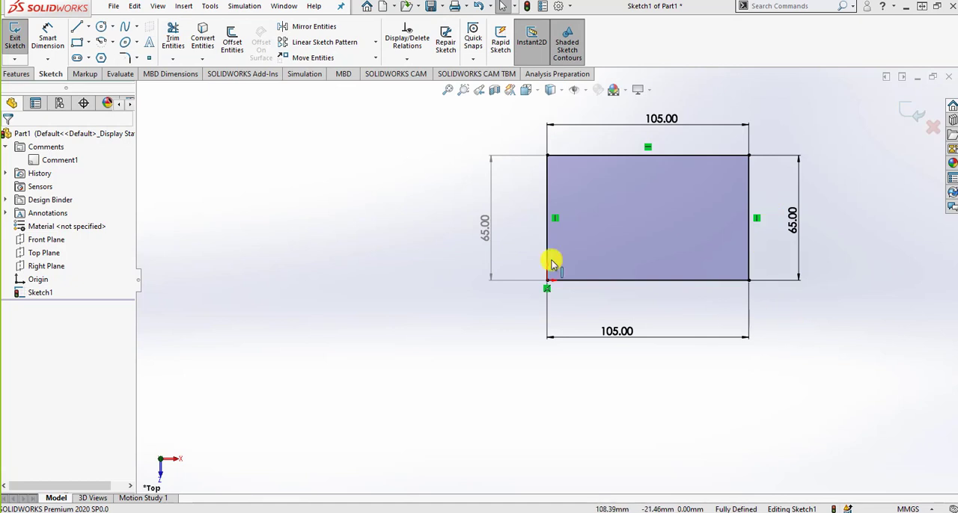
{"action": "left_click", "coordinate": [173, 39]}
{"action": "mouse_move", "coordinate": [791, 144]}
{"action": "left_mouse_down"}
{"action": "mouse_move", "coordinate": [492, 186]}
{"action": "mouse_move", "coordinate": [622, 271]}
{"action": "left_mouse_up"}
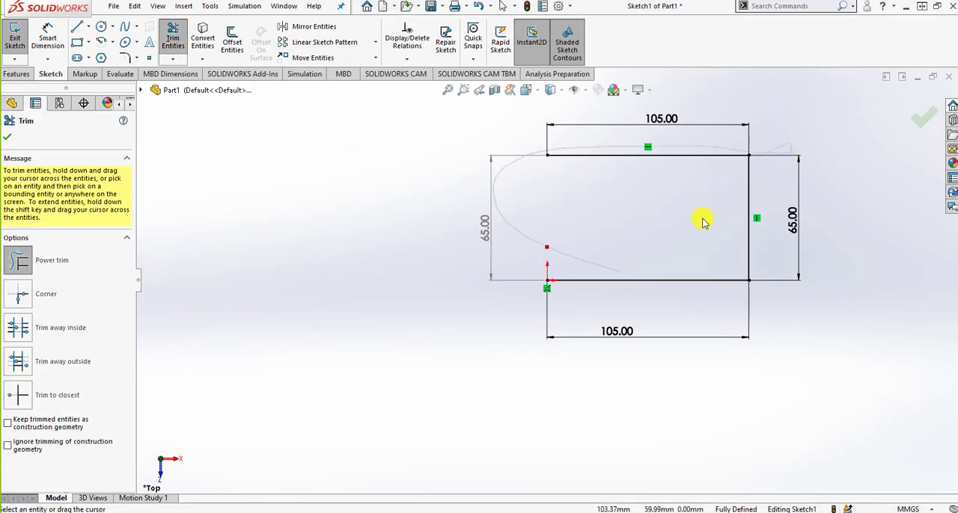
{"action": "mouse_move", "coordinate": [703, 221]}
{"action": "left_mouse_down"}
{"action": "mouse_move", "coordinate": [691, 158]}
{"action": "mouse_move", "coordinate": [620, 142]}
{"action": "mouse_move", "coordinate": [838, 137]}
{"action": "left_mouse_up"}
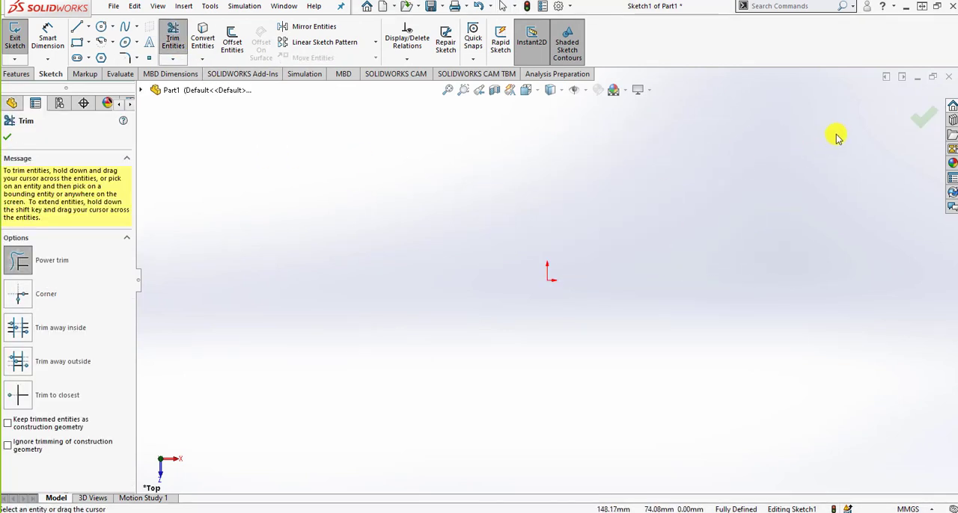
{"action": "left_click", "coordinate": [909, 125]}
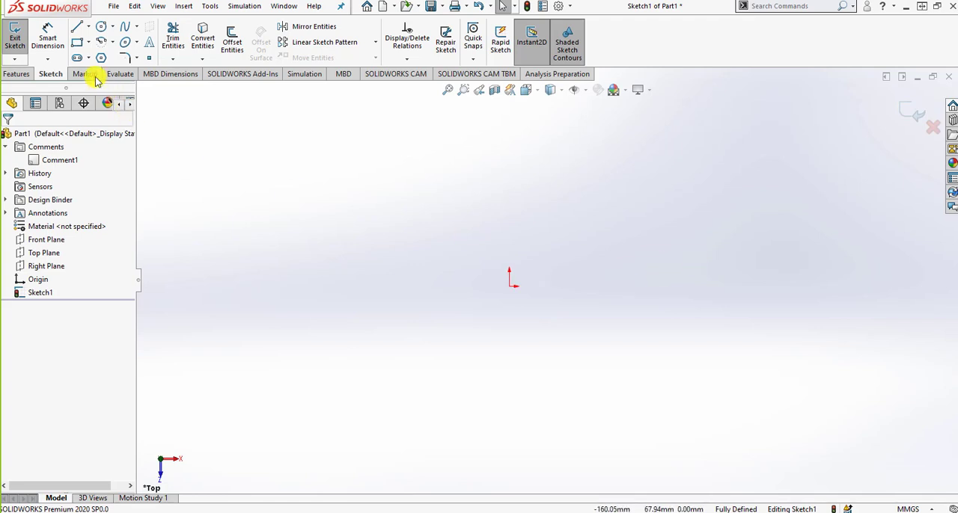
Sketch a closed irregular polygon with the Line tool beside the origin, its upper edge about 61 mm long
{"action": "left_click", "coordinate": [82, 31]}
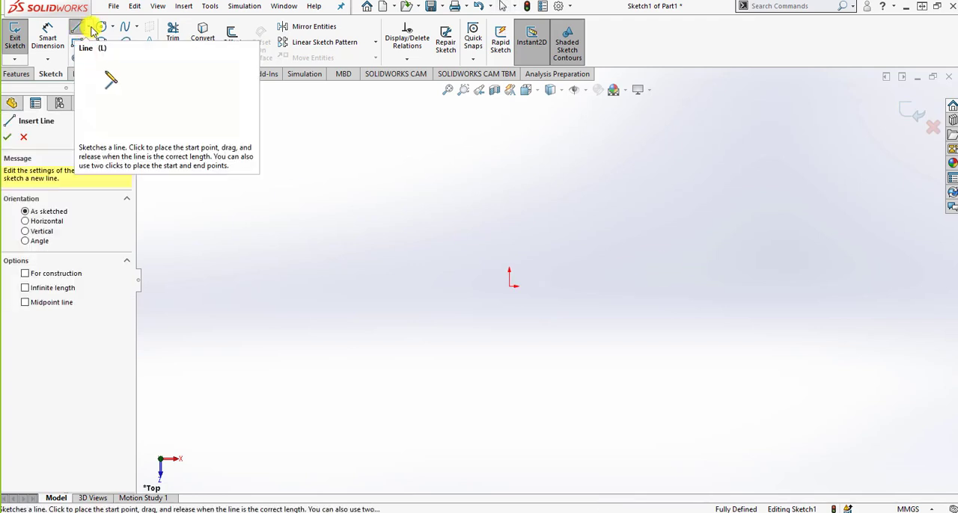
{"action": "left_click", "coordinate": [89, 27]}
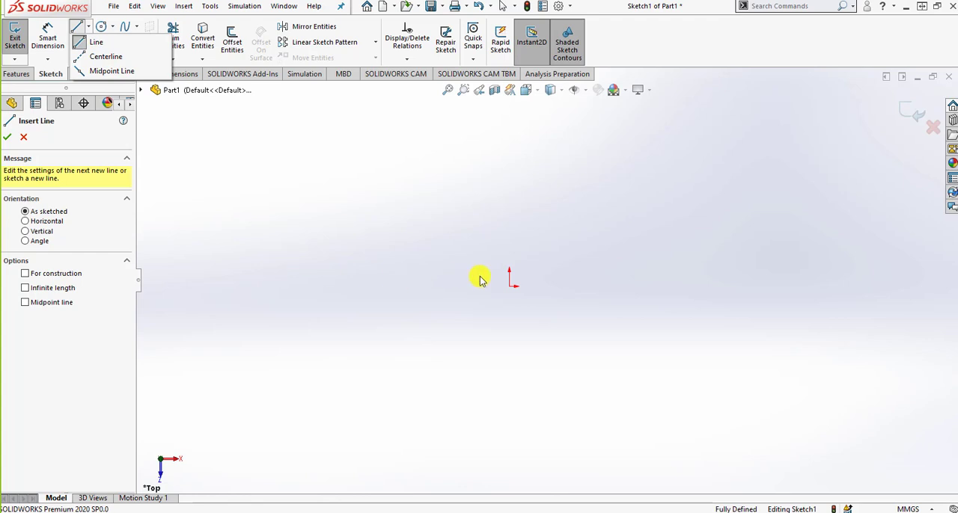
{"action": "left_click", "coordinate": [506, 287]}
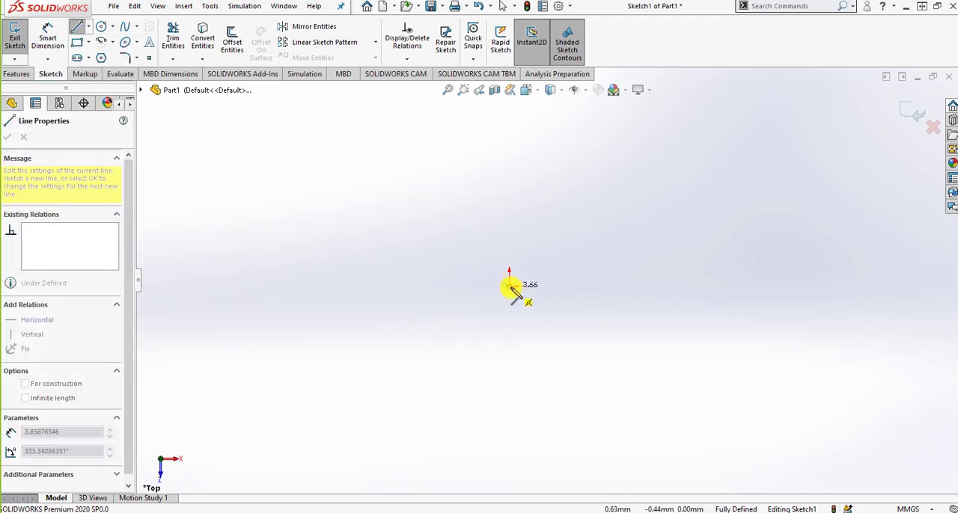
{"action": "left_click", "coordinate": [491, 348]}
{"action": "left_click", "coordinate": [309, 306]}
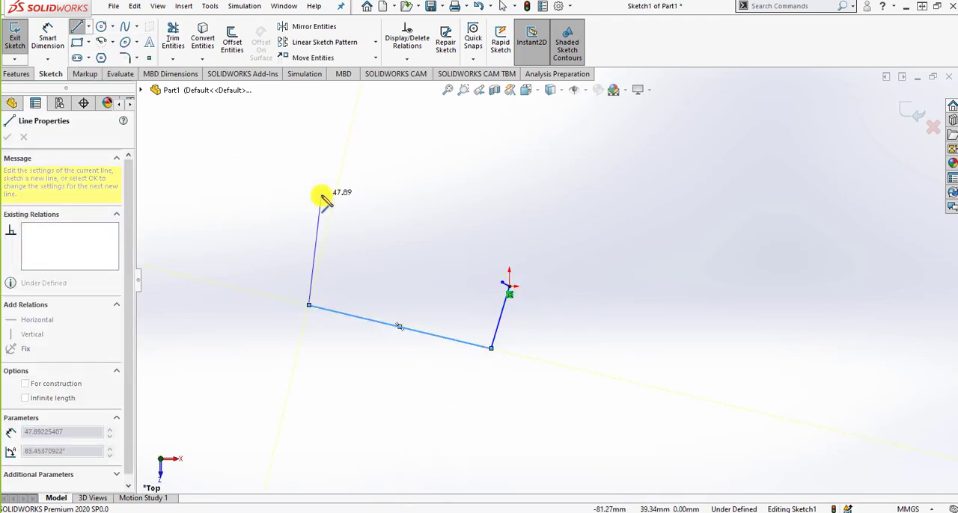
{"action": "left_click", "coordinate": [321, 195]}
{"action": "left_click", "coordinate": [463, 178]}
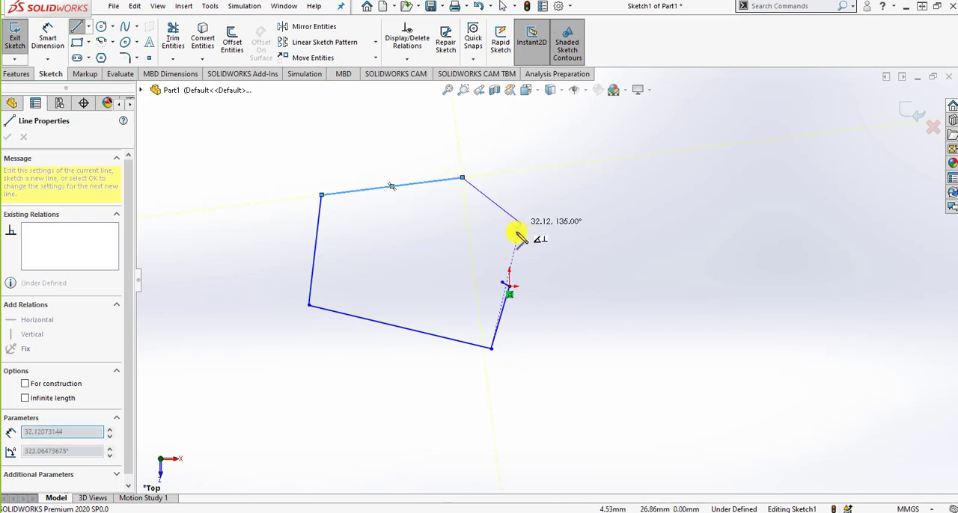
{"action": "left_click", "coordinate": [509, 287]}
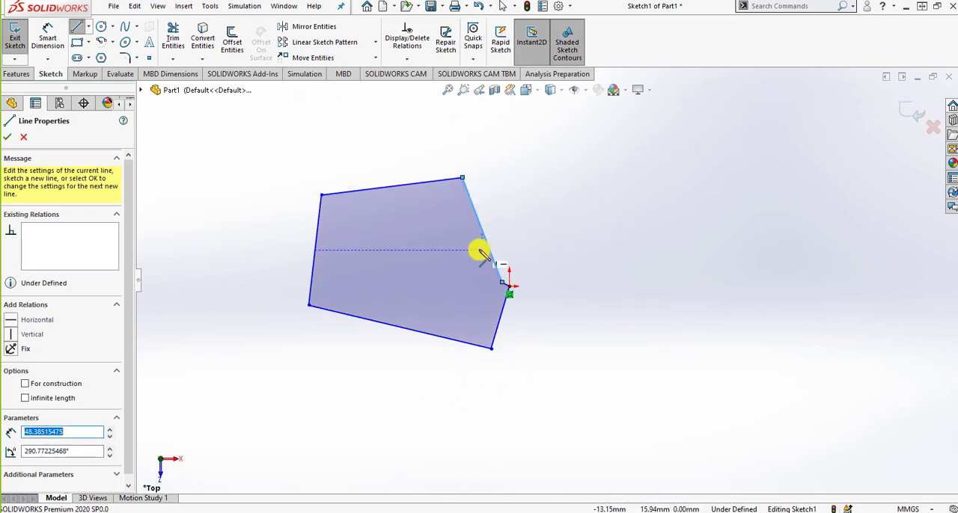
Sketch a closed four-line outline above and right of the origin, its horizontal bottom edge about 64 mm long
{"action": "left_click", "coordinate": [624, 213]}
{"action": "left_click", "coordinate": [632, 134]}
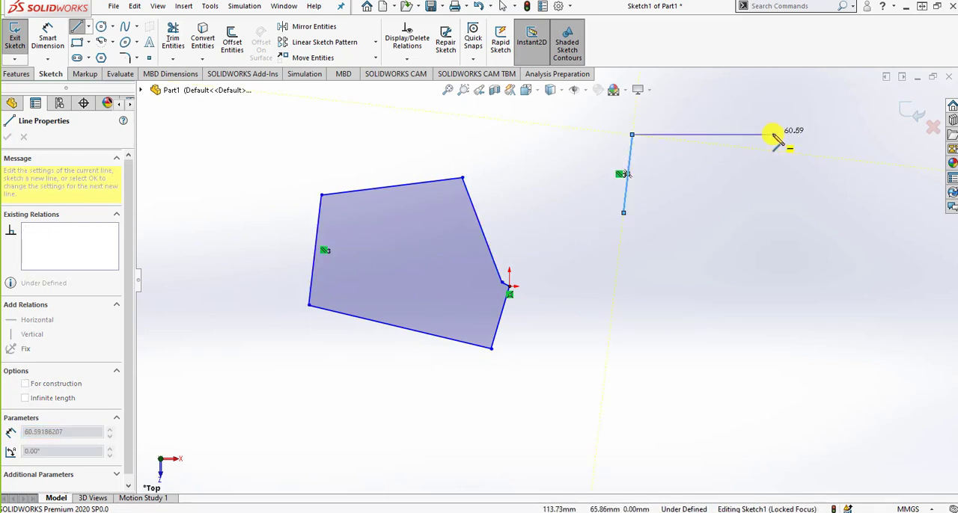
{"action": "left_click", "coordinate": [773, 135]}
{"action": "left_click", "coordinate": [774, 212]}
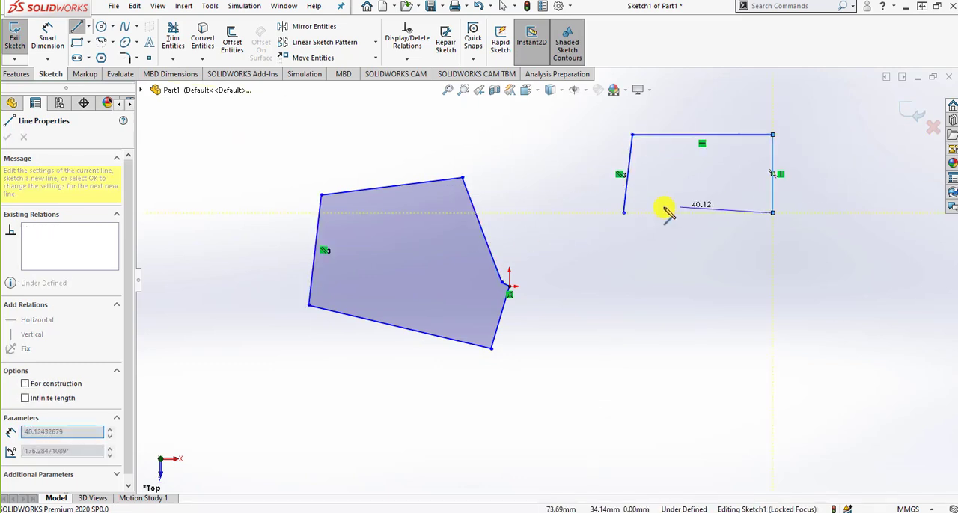
{"action": "left_click", "coordinate": [623, 212]}
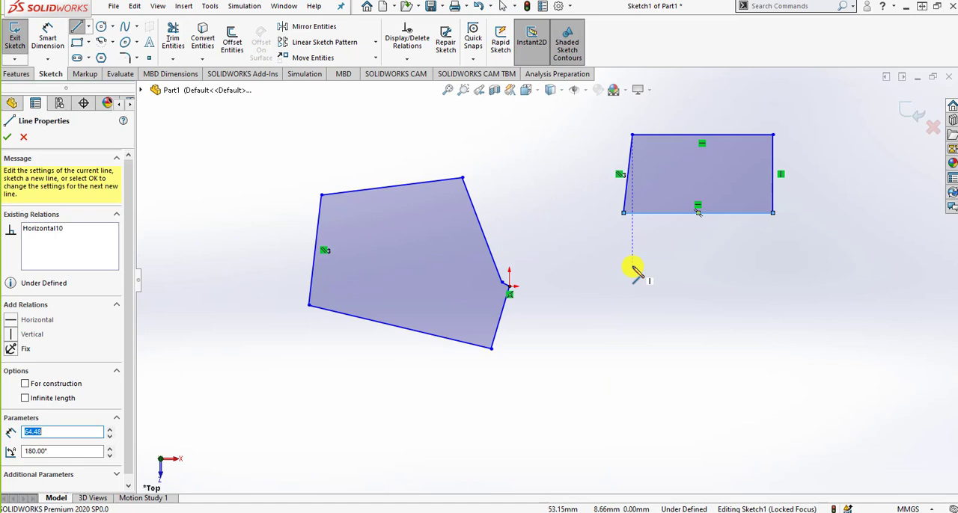
Sketch a closed ten-line irregular outline below the four-sided one and end the Line tool
{"action": "left_click", "coordinate": [662, 297]}
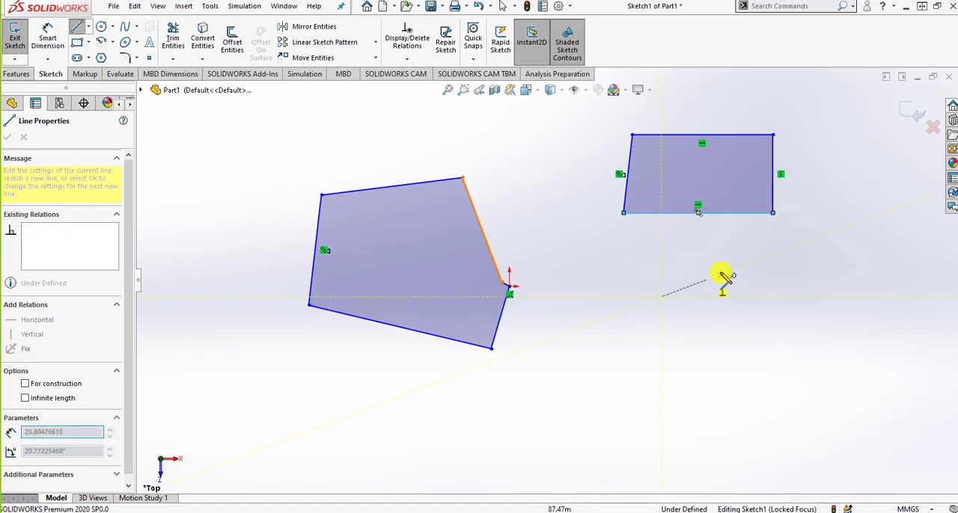
{"action": "left_click", "coordinate": [736, 261]}
{"action": "left_click", "coordinate": [864, 303]}
{"action": "left_click", "coordinate": [881, 366]}
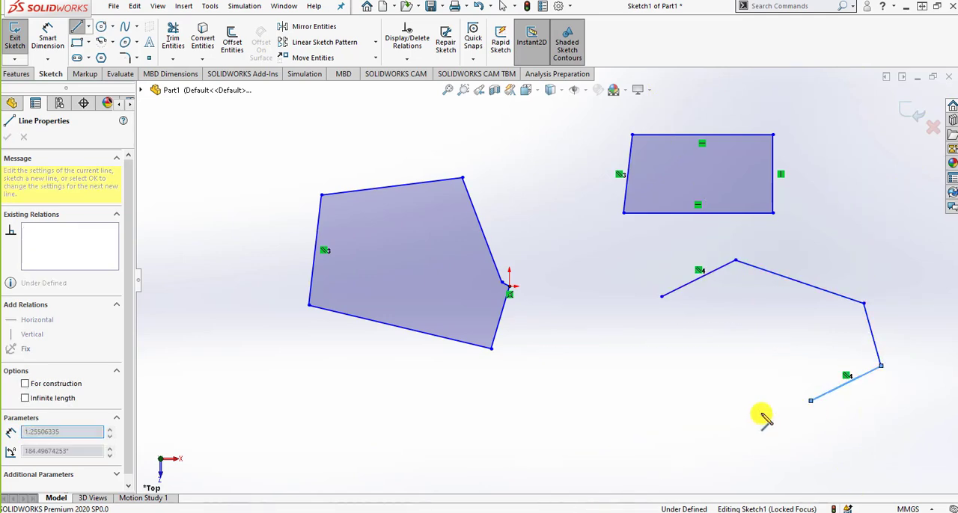
{"action": "left_click", "coordinate": [810, 401]}
{"action": "left_click", "coordinate": [724, 425]}
{"action": "left_click", "coordinate": [605, 374]}
{"action": "left_click", "coordinate": [591, 348]}
{"action": "left_click", "coordinate": [605, 318]}
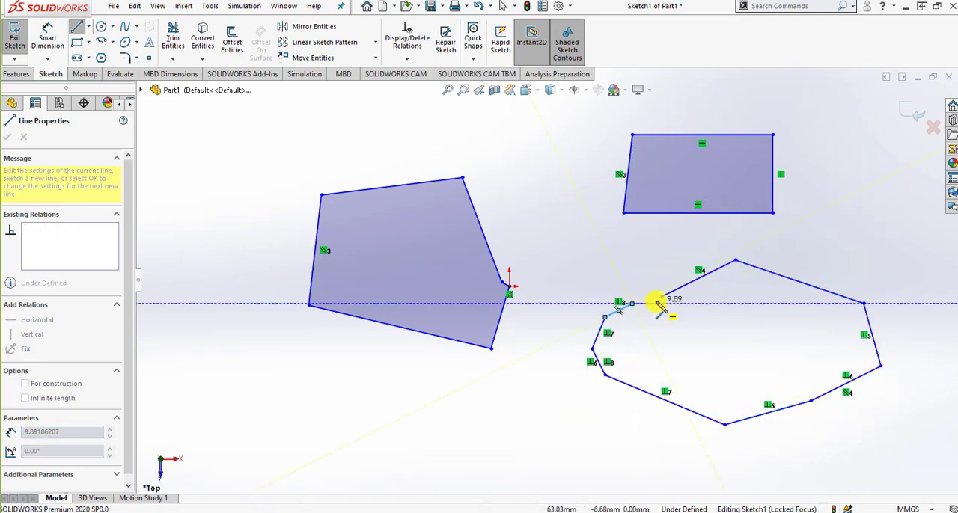
{"action": "left_click", "coordinate": [660, 298]}
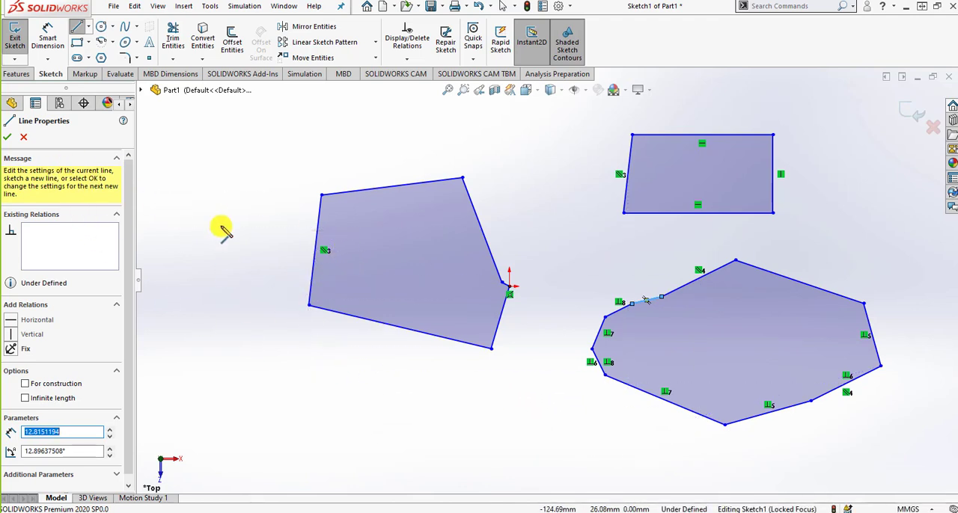
{"action": "key", "text": "Escape"}
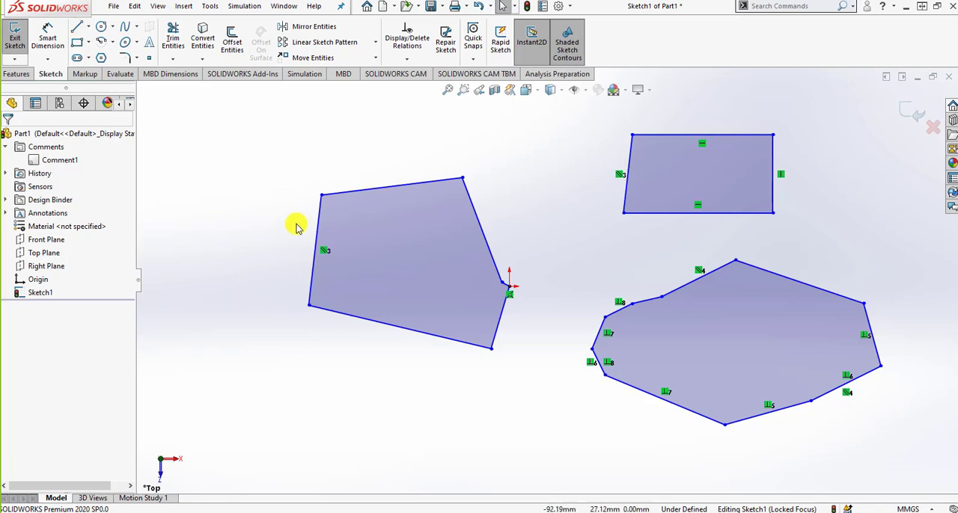
Change the upper edge of the polygon beside the origin to construction geometry and make it horizontal
{"action": "left_click", "coordinate": [357, 193]}
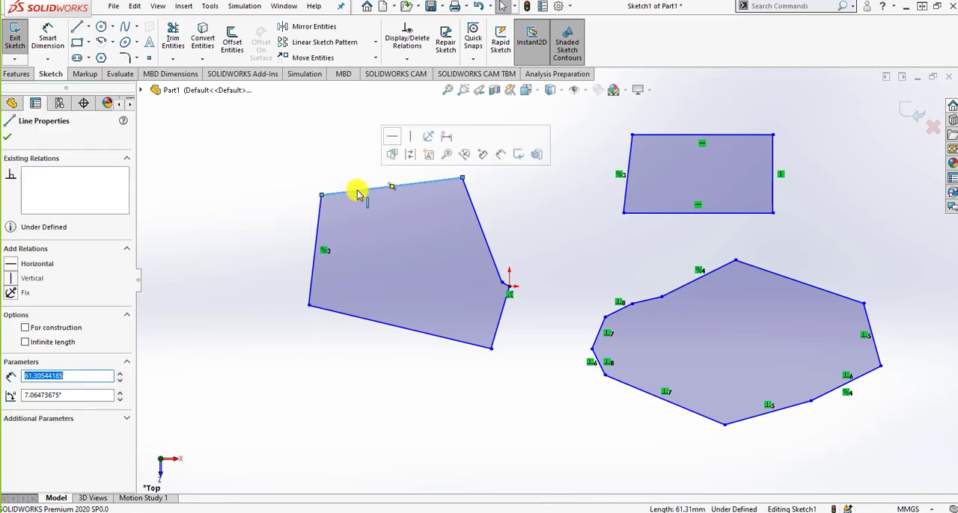
{"action": "left_click", "coordinate": [74, 329]}
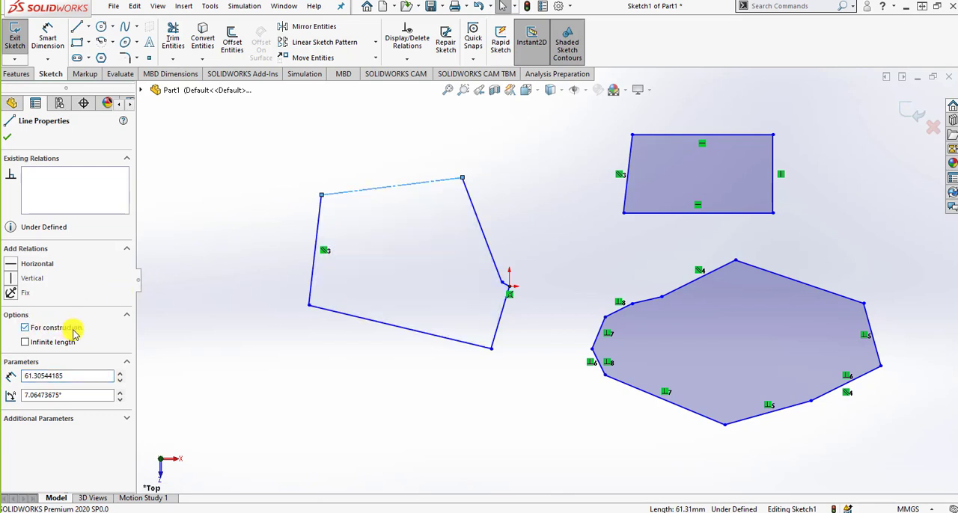
{"action": "left_click", "coordinate": [394, 206]}
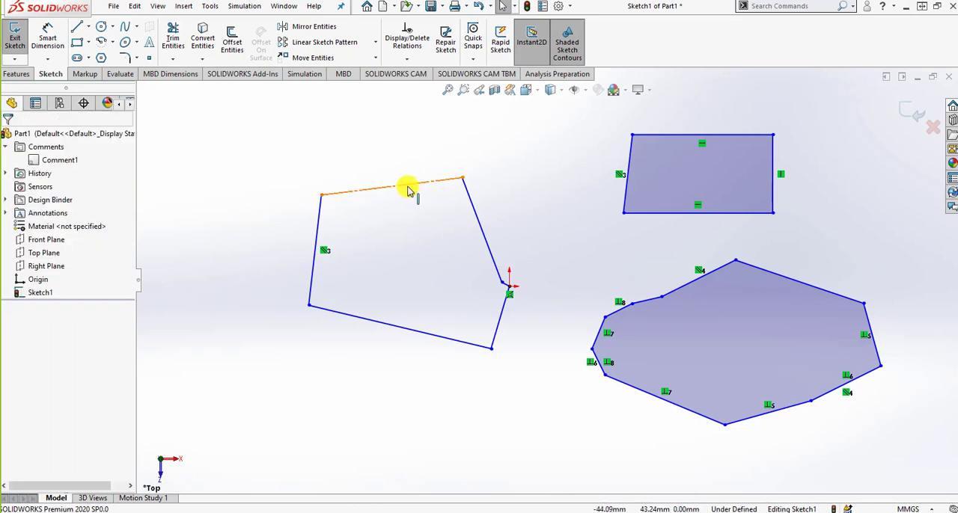
{"action": "left_click", "coordinate": [408, 190]}
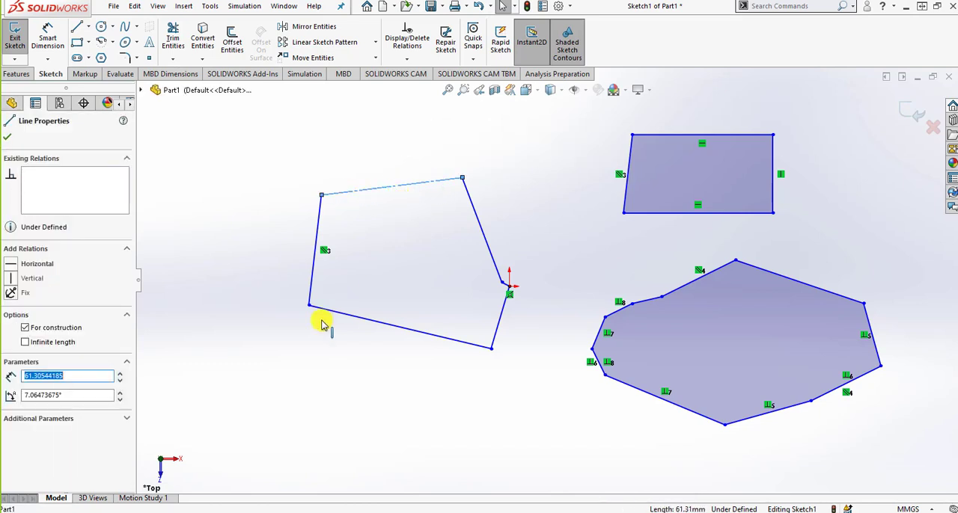
{"action": "left_click", "coordinate": [10, 266]}
{"action": "left_click", "coordinate": [442, 199]}
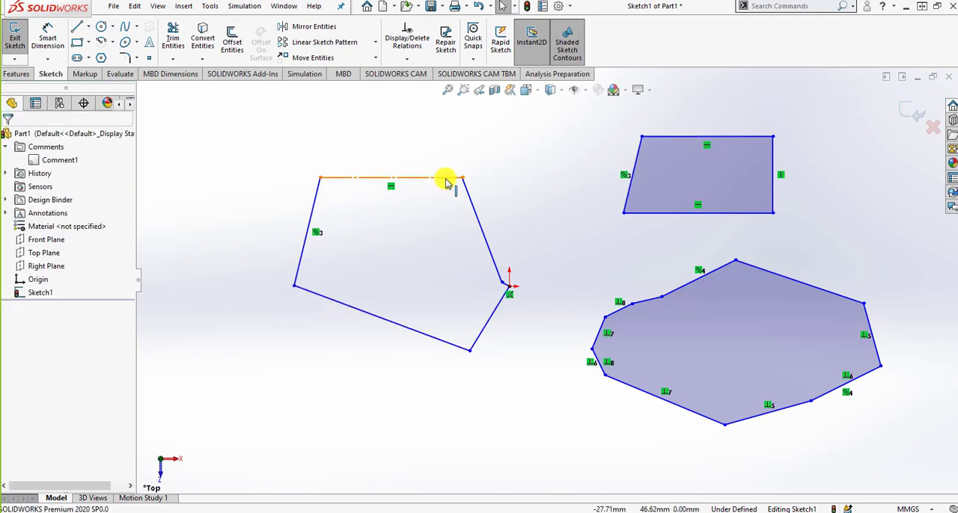
Make the right edge of the polygon beside the origin vertical and its bottom edge horizontal
{"action": "left_click", "coordinate": [471, 213]}
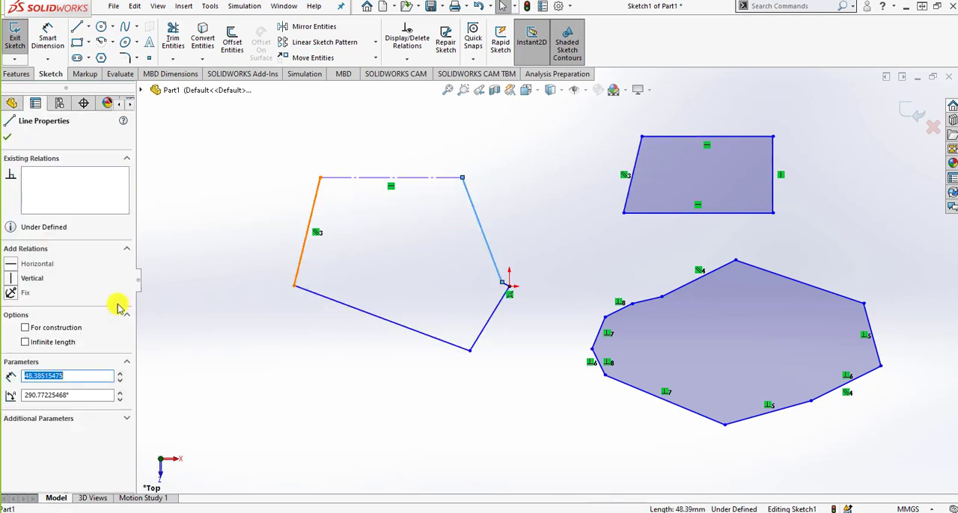
{"action": "left_click", "coordinate": [10, 278]}
{"action": "left_click", "coordinate": [407, 352]}
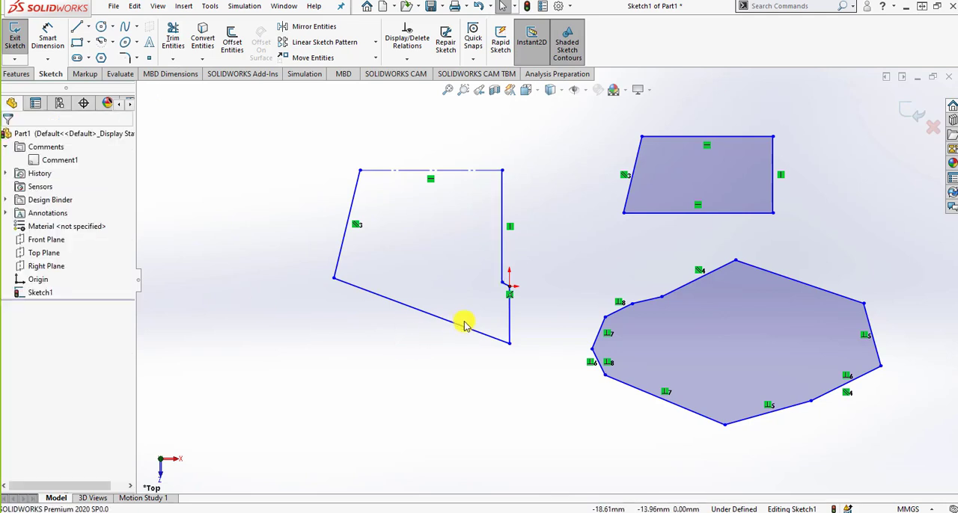
{"action": "left_click", "coordinate": [464, 326]}
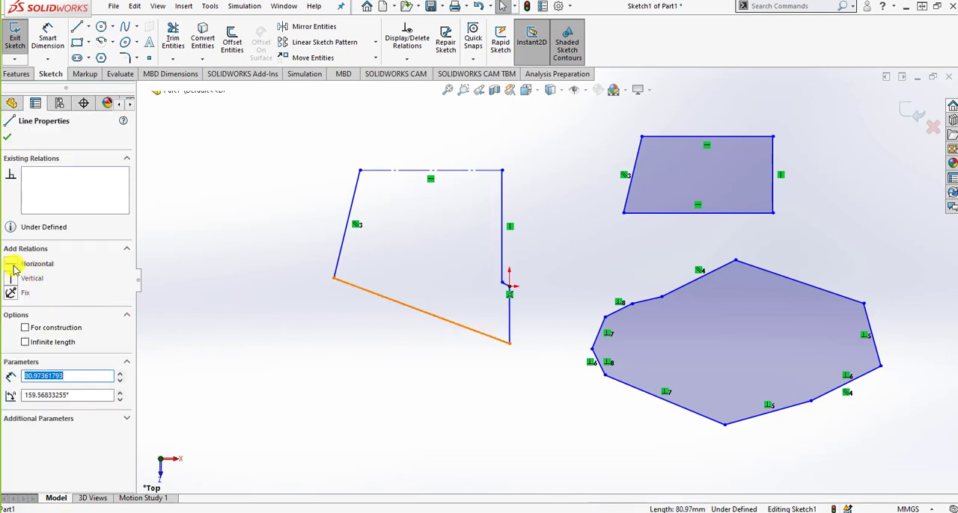
{"action": "left_click", "coordinate": [36, 265]}
{"action": "left_click", "coordinate": [317, 346]}
Try adding a Horizontal relation to the left edge of the polygon beside the origin, and undo it
{"action": "left_click", "coordinate": [319, 333]}
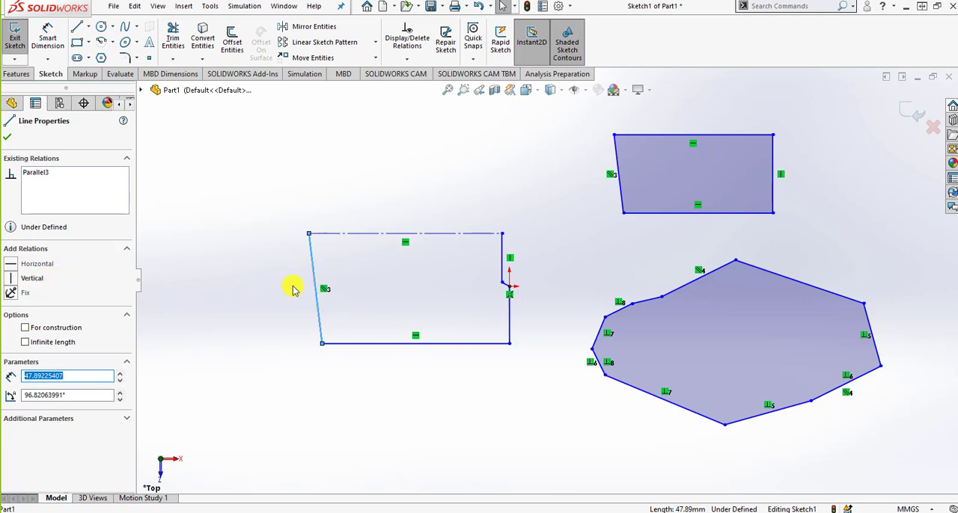
{"action": "left_click", "coordinate": [38, 268]}
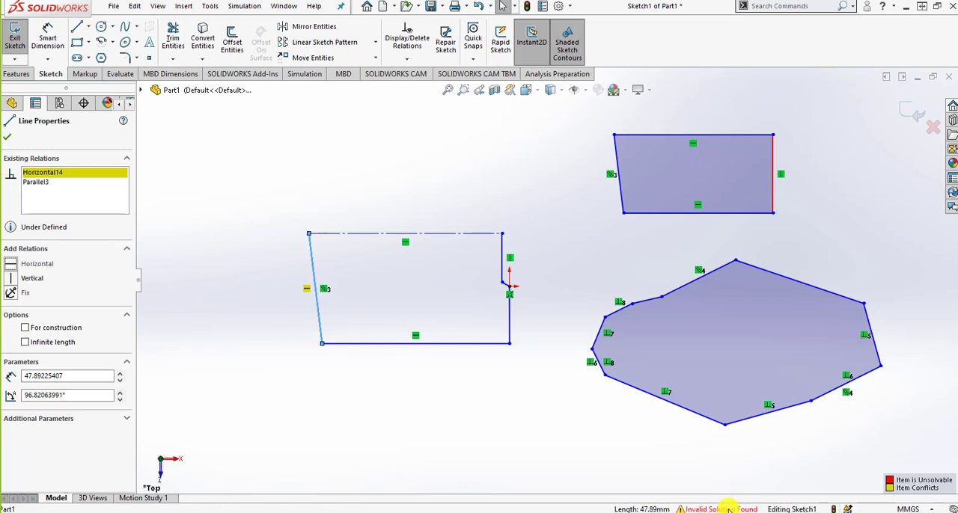
{"action": "left_click", "coordinate": [324, 291]}
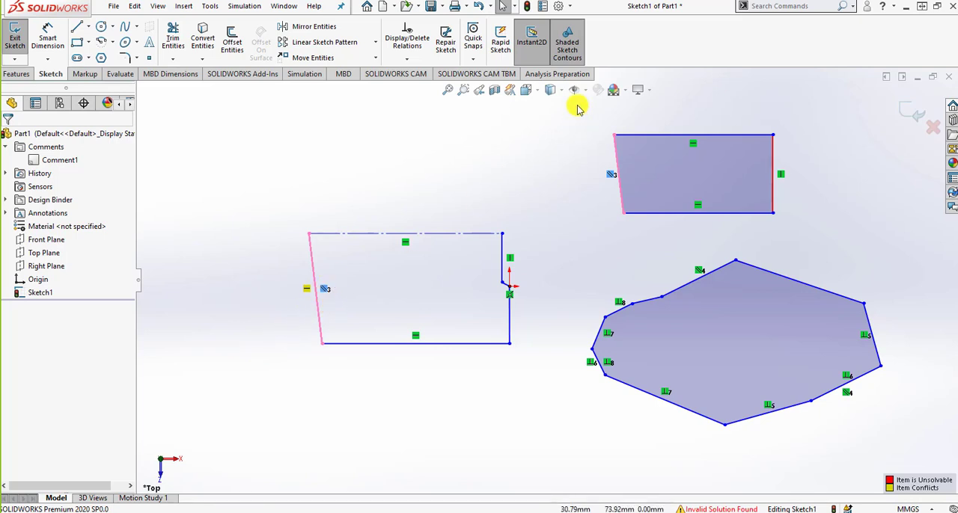
{"action": "left_click", "coordinate": [481, 7]}
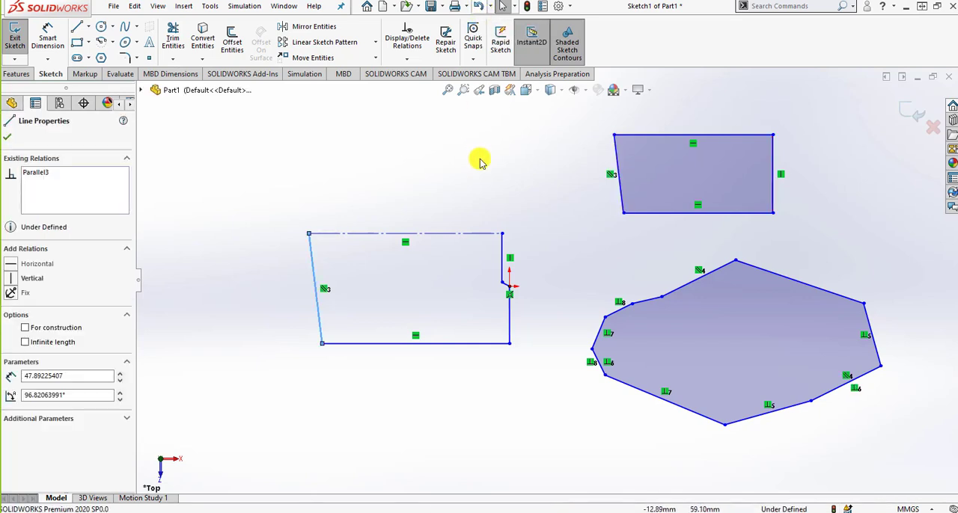
Add a Vertical relation to the left edge of the polygon beside the origin
{"action": "left_click", "coordinate": [22, 278]}
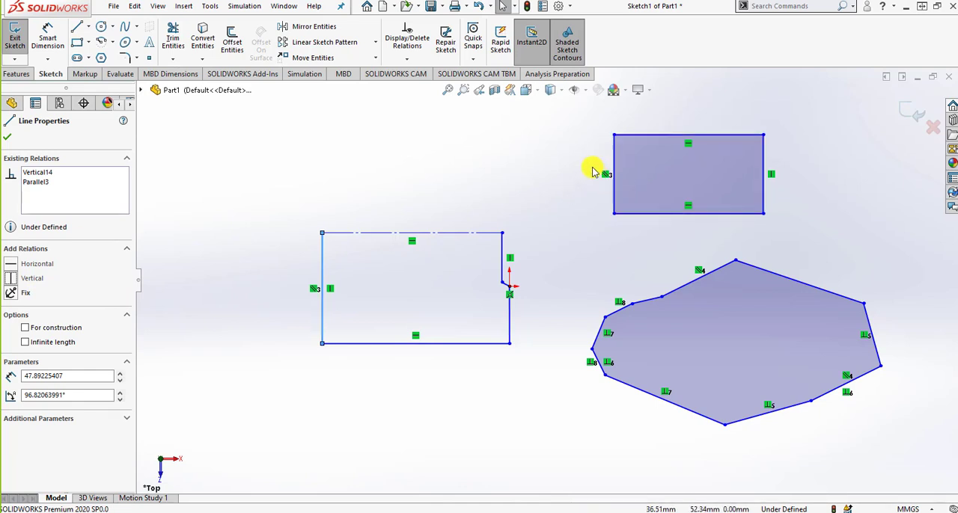
Examine which edges are linked by the Parallel relation on the left edge of the polygon beside the origin
{"action": "key", "text": "Escape"}
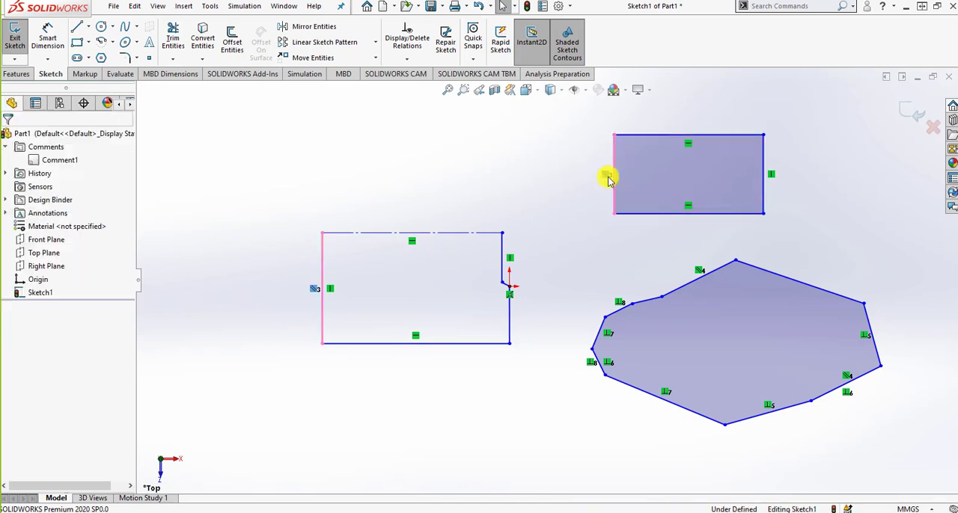
{"action": "left_click", "coordinate": [315, 292]}
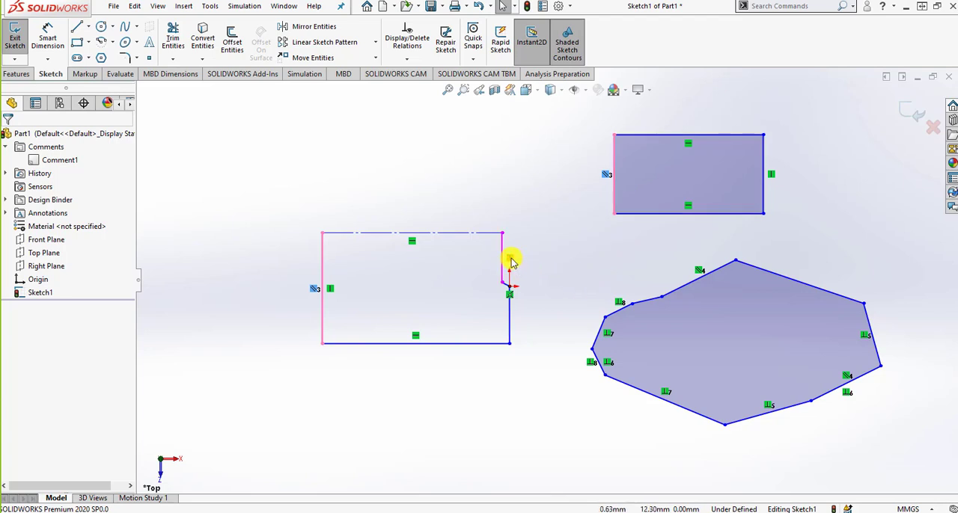
{"action": "key", "text": "Escape"}
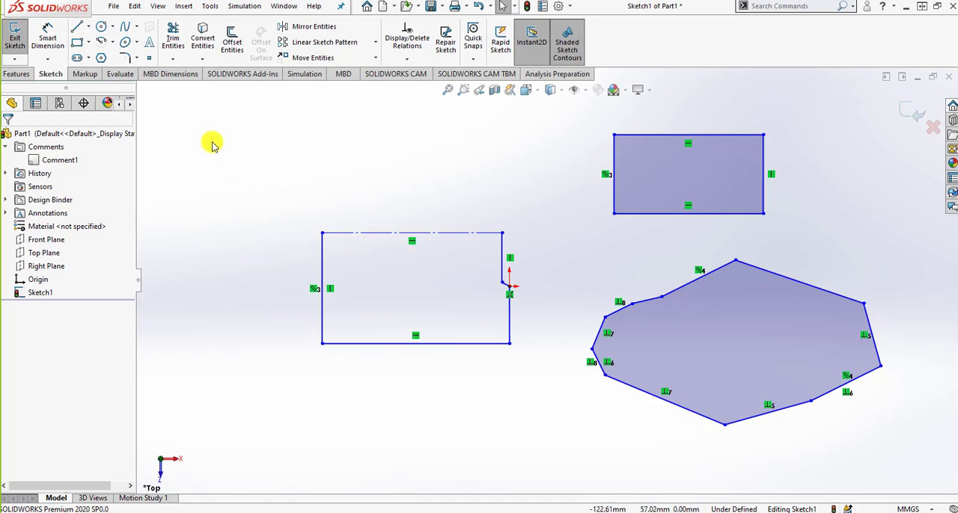
Sketch a horizontal midpoint line above the polygon beside the origin, placing its midpoint first
{"action": "left_click", "coordinate": [87, 27]}
{"action": "left_click", "coordinate": [101, 68]}
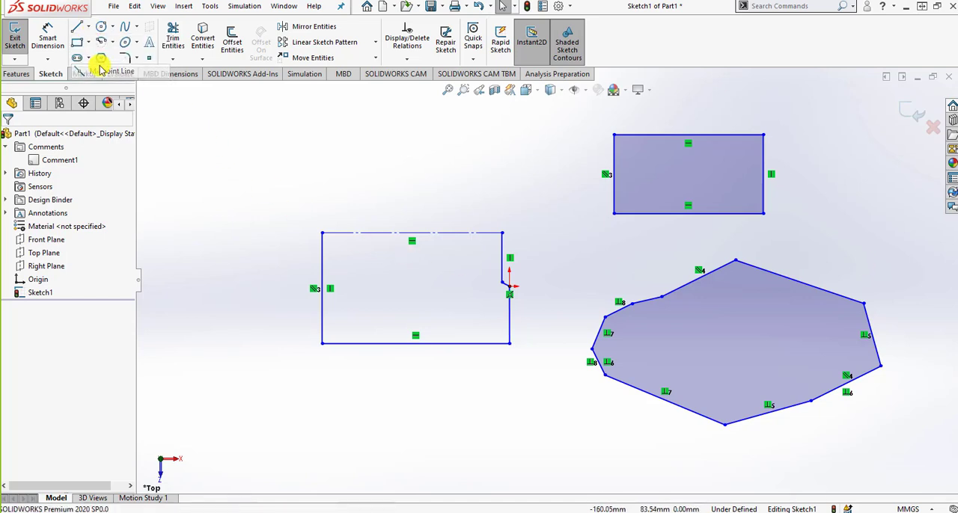
{"action": "left_click", "coordinate": [359, 173]}
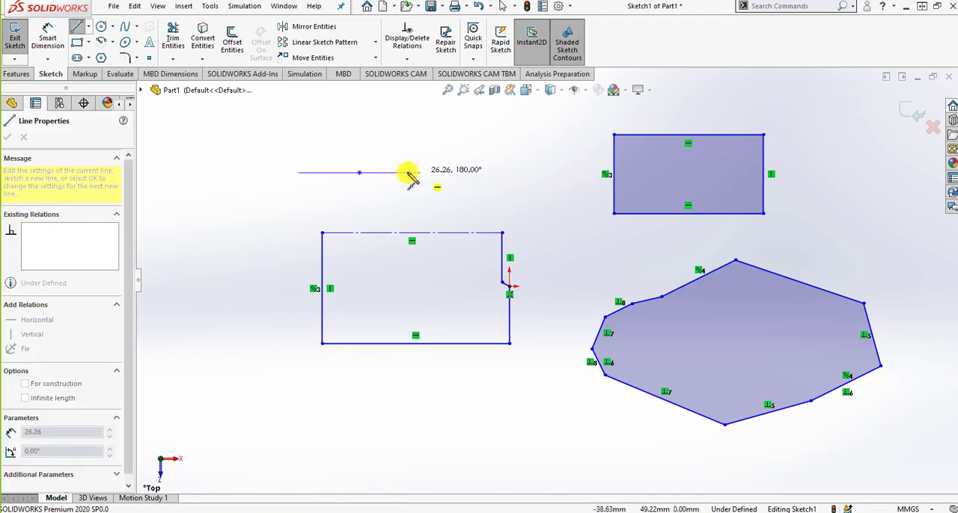
{"action": "left_click", "coordinate": [467, 173]}
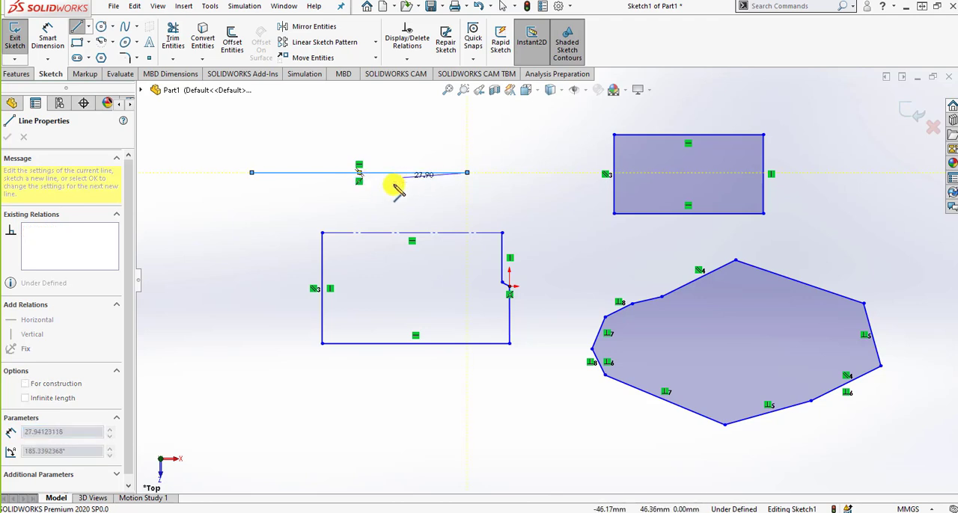
Continue from the midpoint line with horizontal and vertical lines into a closed L-shaped profile, its right side about 34 mm and left side about 16 mm
{"action": "left_click", "coordinate": [467, 213]}
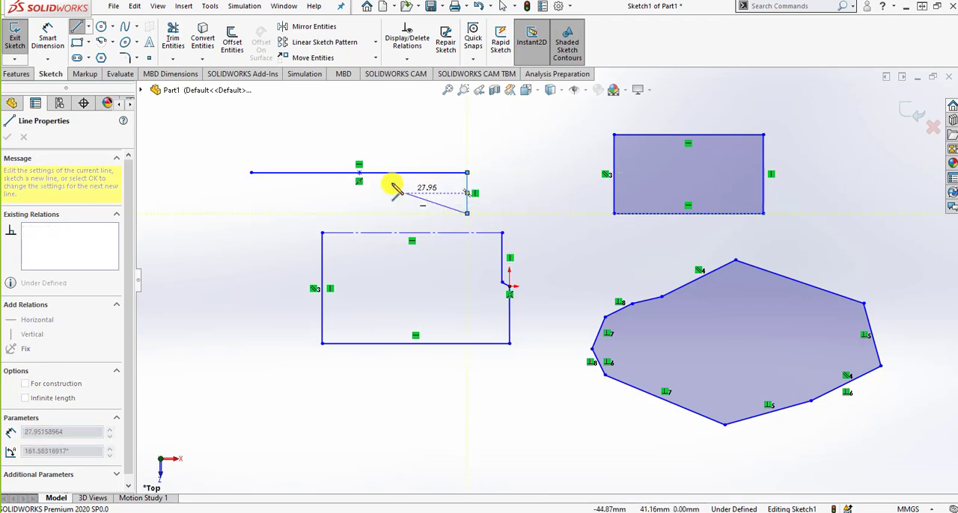
{"action": "left_click", "coordinate": [551, 214]}
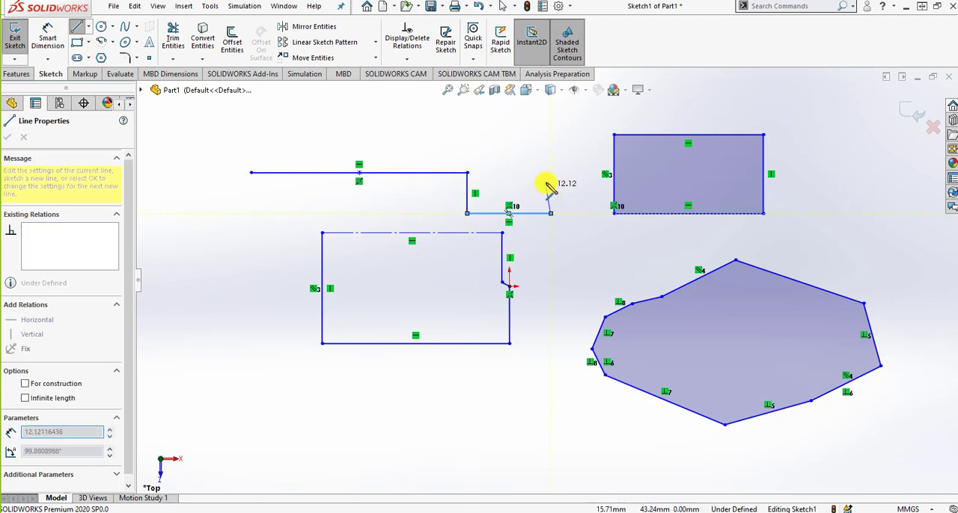
{"action": "left_click", "coordinate": [551, 135]}
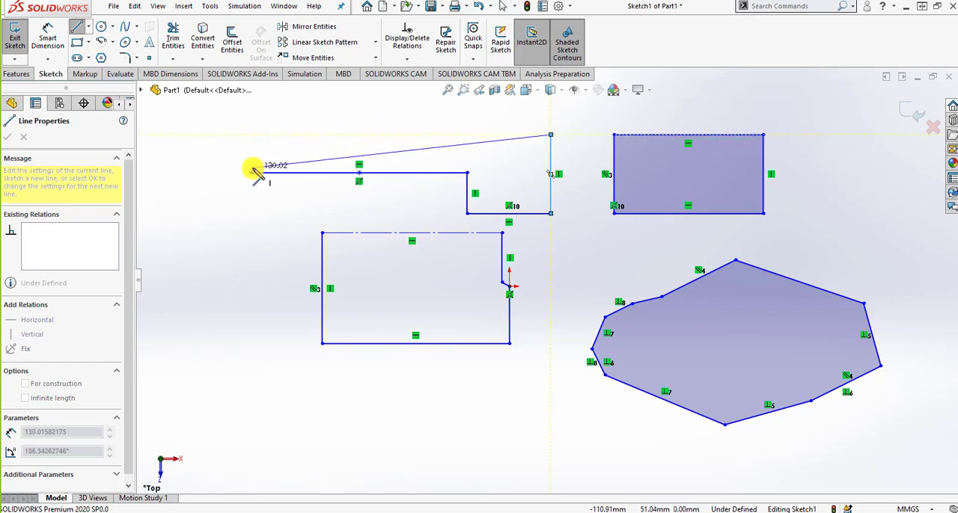
{"action": "left_click", "coordinate": [251, 135]}
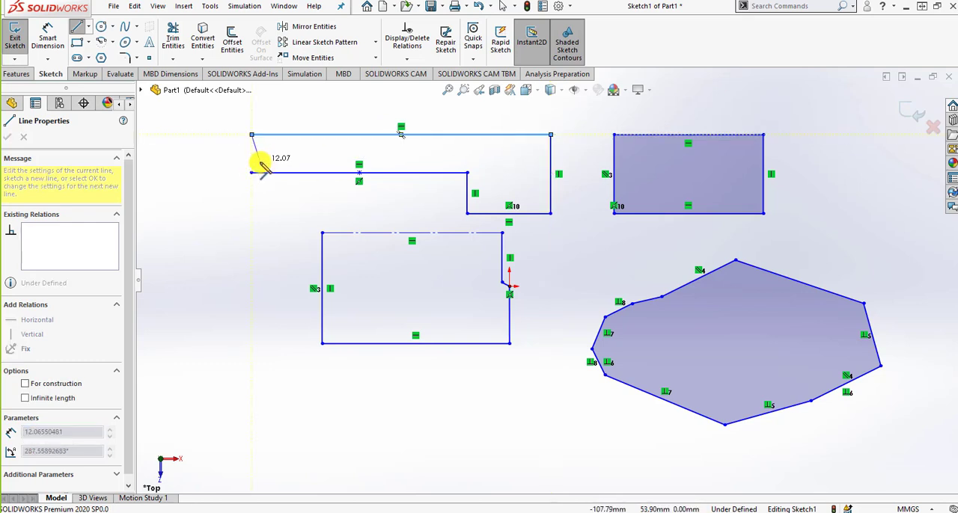
{"action": "left_click", "coordinate": [252, 173]}
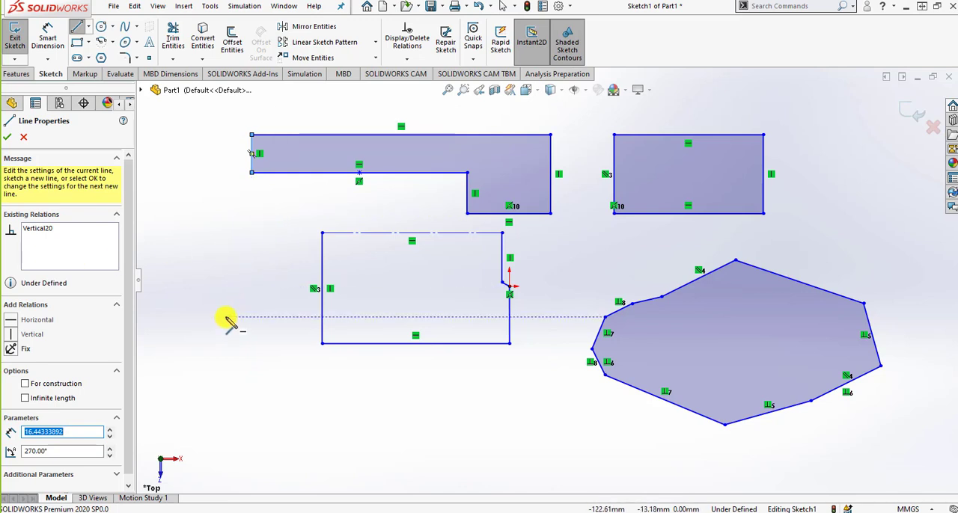
Sketch a closed profile left of the polygon beside the origin, alternating lines with tangent arcs of about 22 mm and 19 mm radius
{"action": "left_click", "coordinate": [174, 297]}
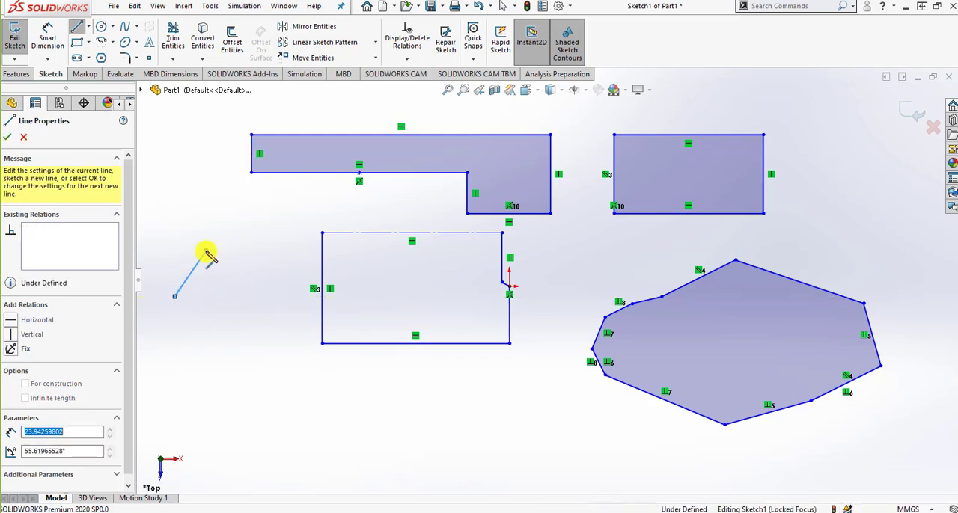
{"action": "left_click", "coordinate": [206, 250]}
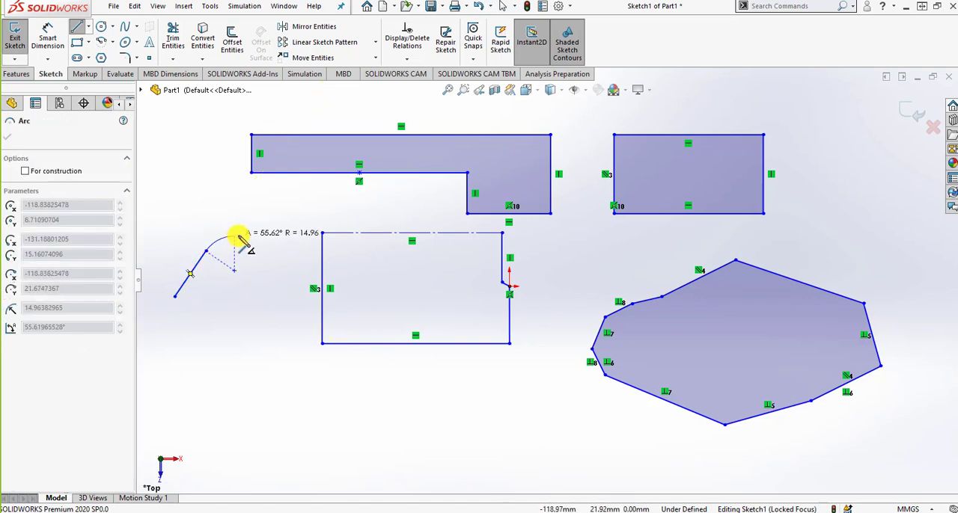
{"action": "left_click", "coordinate": [276, 238]}
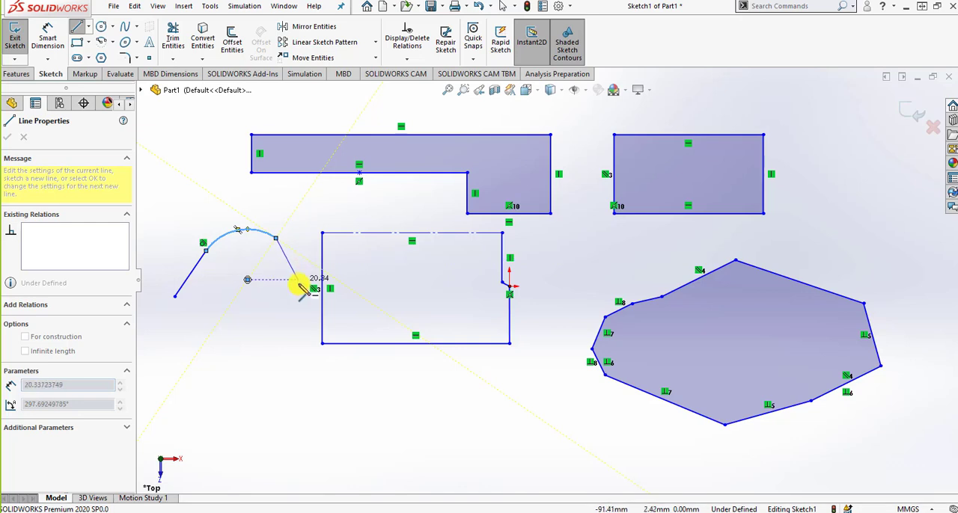
{"action": "left_click", "coordinate": [308, 260]}
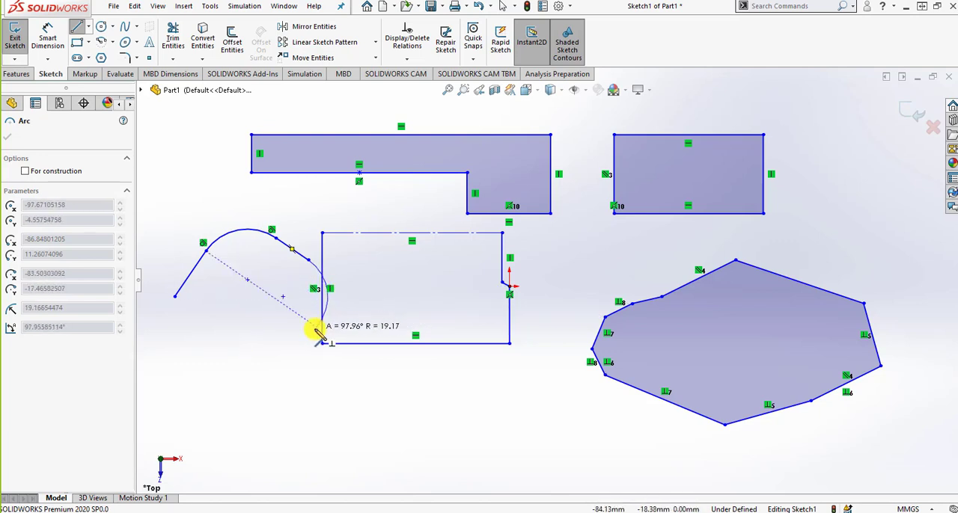
{"action": "left_click", "coordinate": [316, 327]}
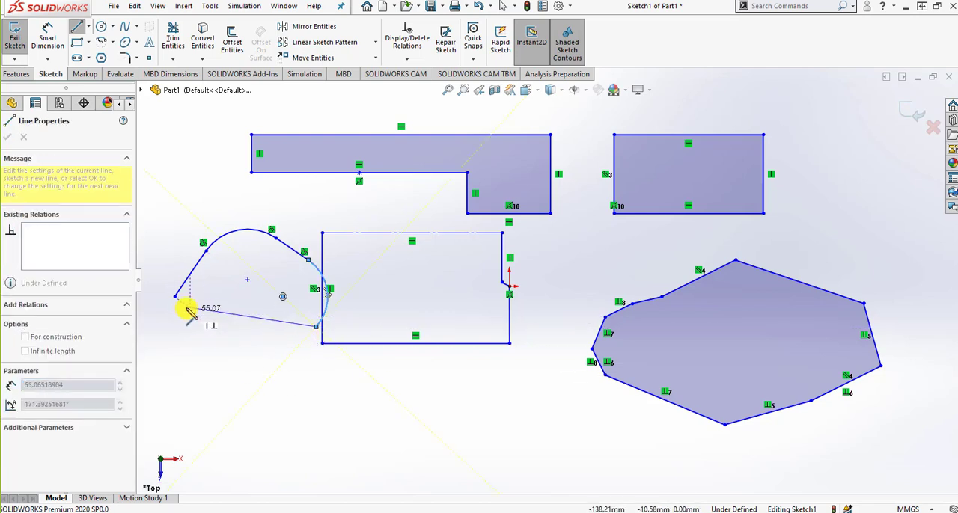
{"action": "left_click", "coordinate": [279, 366]}
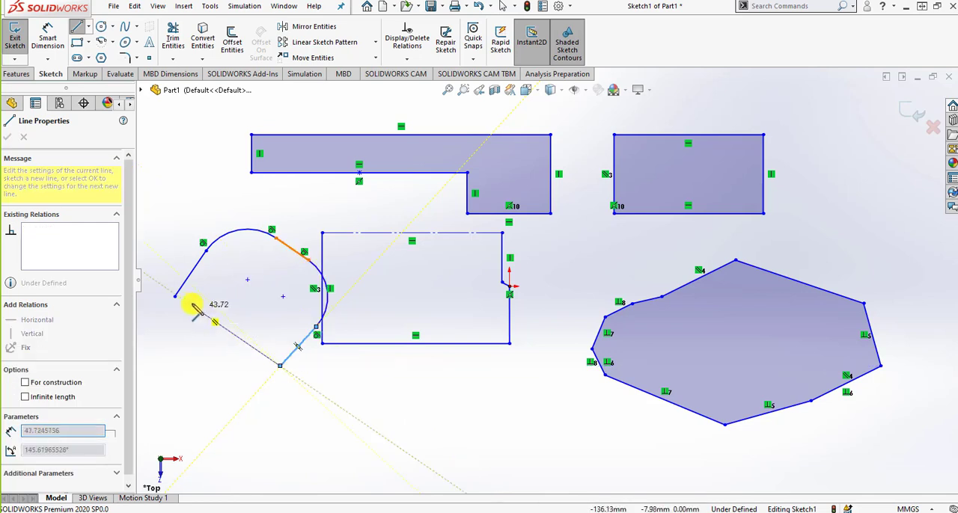
{"action": "left_click", "coordinate": [175, 297]}
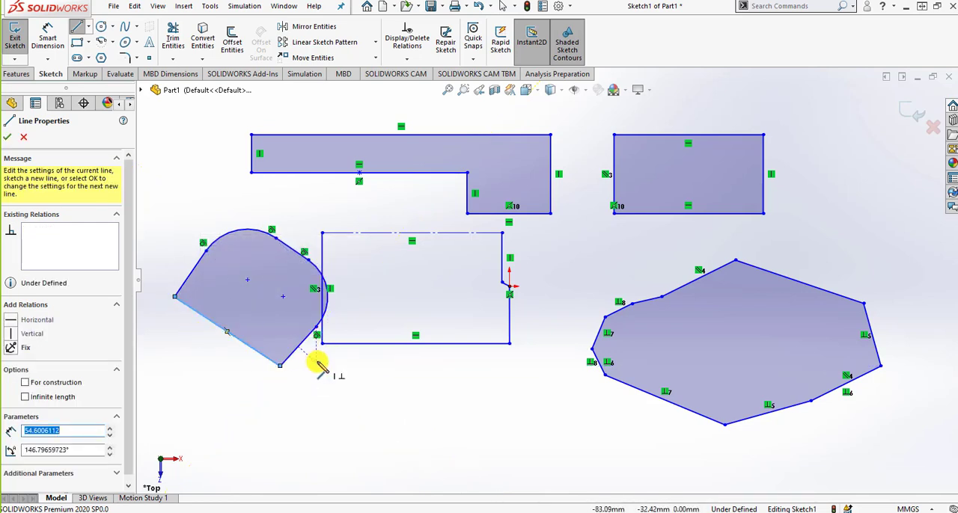
Sketch a horizontal line with the Infinite length option below the polygon beside the origin
{"action": "left_click", "coordinate": [113, 43]}
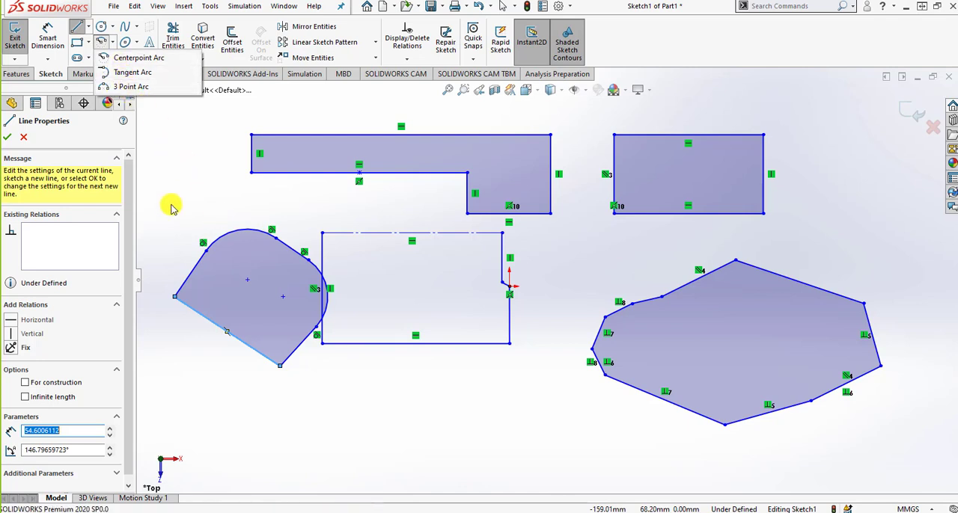
{"action": "left_click", "coordinate": [11, 141]}
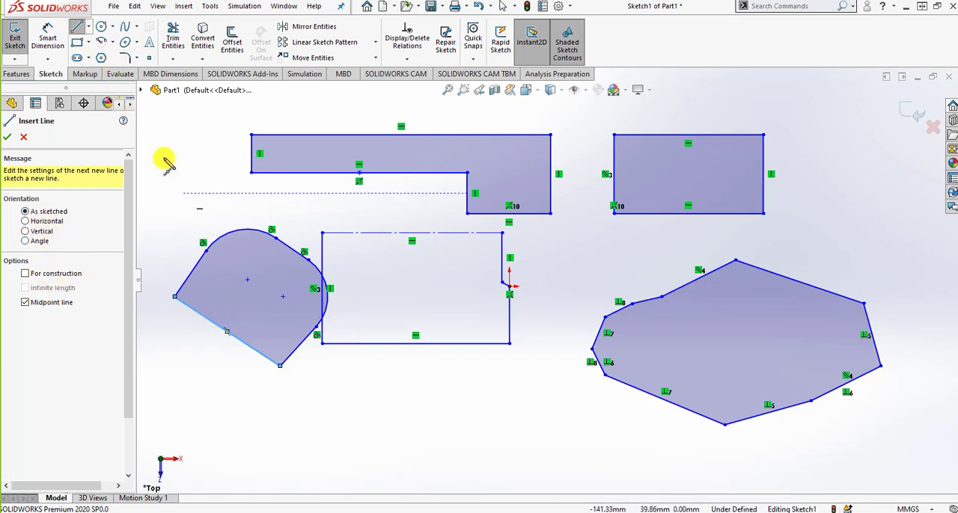
{"action": "left_click", "coordinate": [88, 26]}
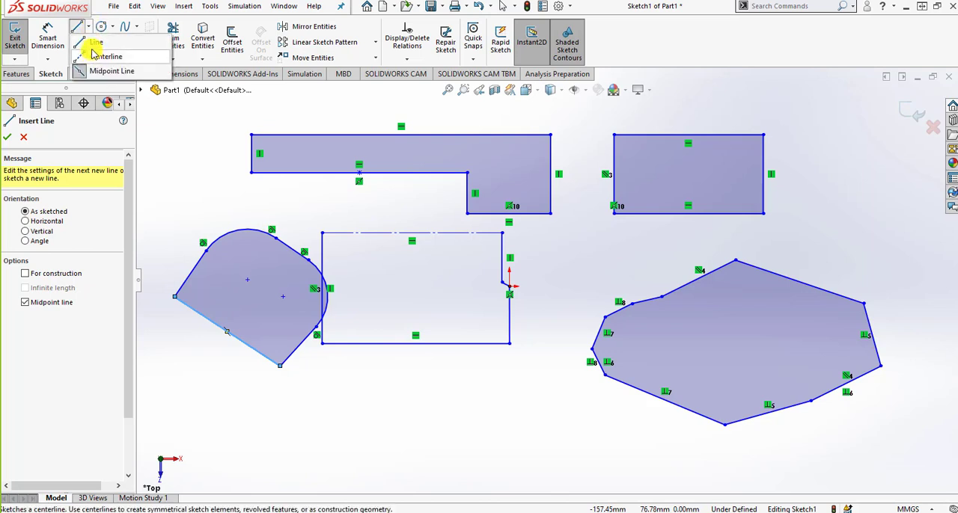
{"action": "left_click", "coordinate": [96, 43]}
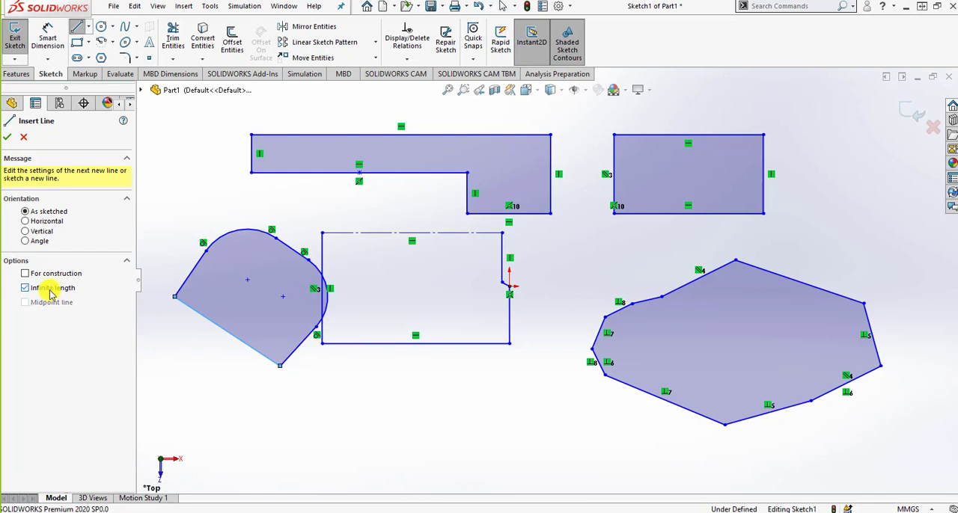
{"action": "left_click", "coordinate": [421, 398]}
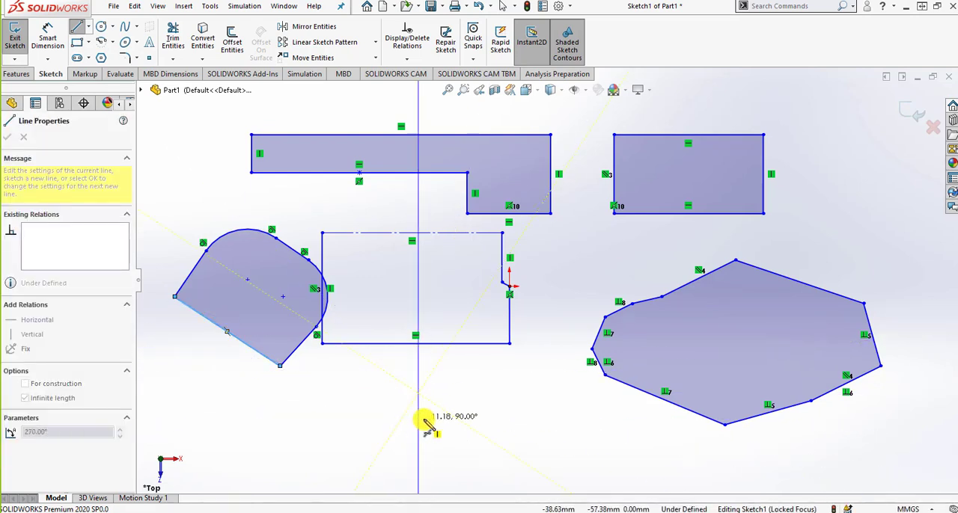
{"action": "left_click", "coordinate": [367, 395]}
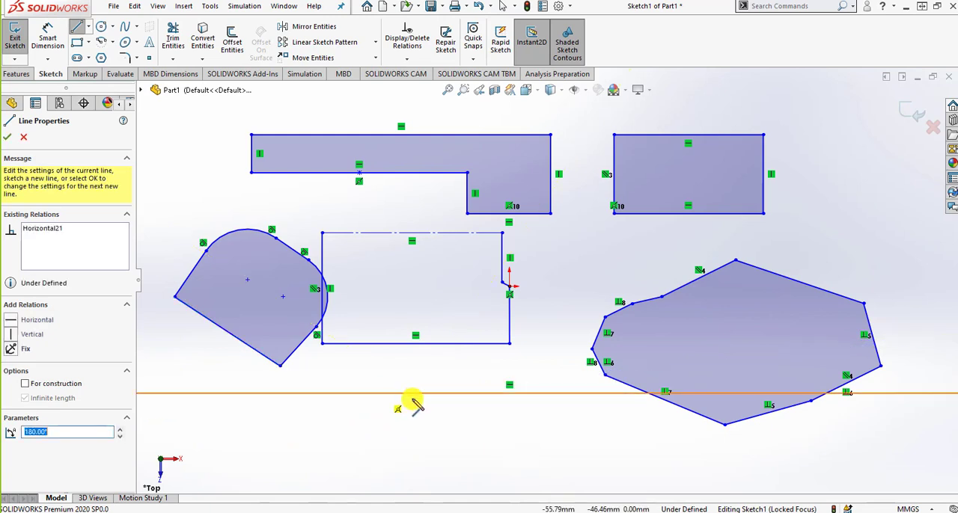
Clear all geometry from the sketch using Power trim and deletion
{"action": "left_click", "coordinate": [176, 41]}
{"action": "mouse_move", "coordinate": [281, 375]}
{"action": "left_mouse_down"}
{"action": "mouse_move", "coordinate": [381, 381]}
{"action": "mouse_move", "coordinate": [230, 325]}
{"action": "mouse_move", "coordinate": [192, 342]}
{"action": "mouse_move", "coordinate": [148, 262]}
{"action": "mouse_move", "coordinate": [445, 199]}
{"action": "mouse_move", "coordinate": [327, 325]}
{"action": "mouse_move", "coordinate": [305, 318]}
{"action": "left_mouse_up"}
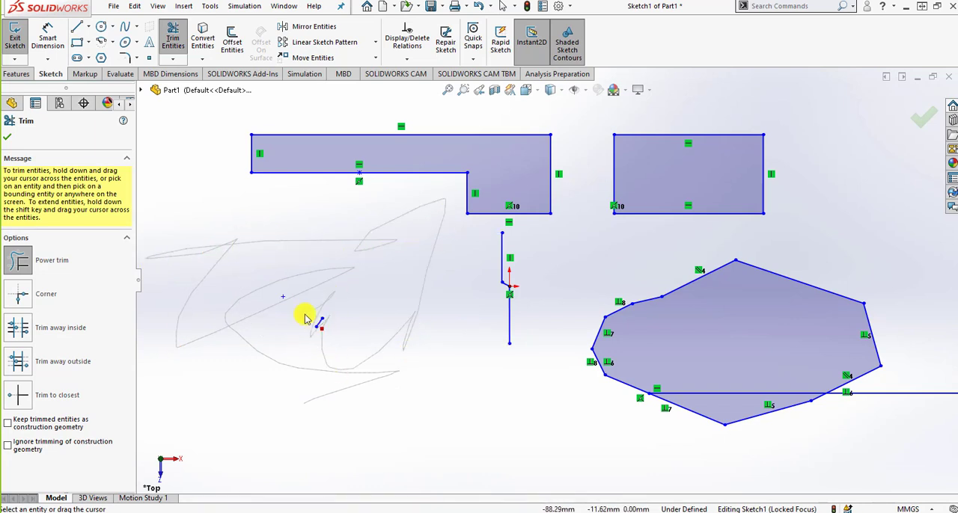
{"action": "mouse_move", "coordinate": [372, 326]}
{"action": "left_mouse_down"}
{"action": "mouse_move", "coordinate": [620, 300]}
{"action": "mouse_move", "coordinate": [411, 261]}
{"action": "mouse_move", "coordinate": [475, 277]}
{"action": "mouse_move", "coordinate": [516, 275]}
{"action": "mouse_move", "coordinate": [856, 337]}
{"action": "mouse_move", "coordinate": [627, 307]}
{"action": "mouse_move", "coordinate": [873, 407]}
{"action": "mouse_move", "coordinate": [313, 152]}
{"action": "mouse_move", "coordinate": [541, 143]}
{"action": "mouse_move", "coordinate": [368, 171]}
{"action": "mouse_move", "coordinate": [383, 197]}
{"action": "mouse_move", "coordinate": [337, 161]}
{"action": "left_mouse_up"}
{"action": "left_click", "coordinate": [8, 137]}
{"action": "key", "text": "Delete"}
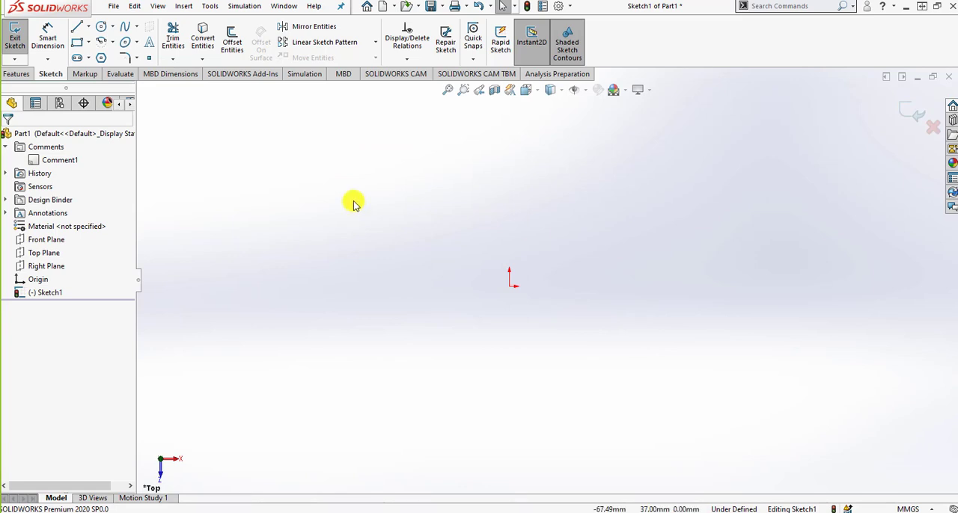
Sketch a Corner Rectangle of about 45 x 30 mm well to the left of the origin
{"action": "left_click", "coordinate": [89, 43]}
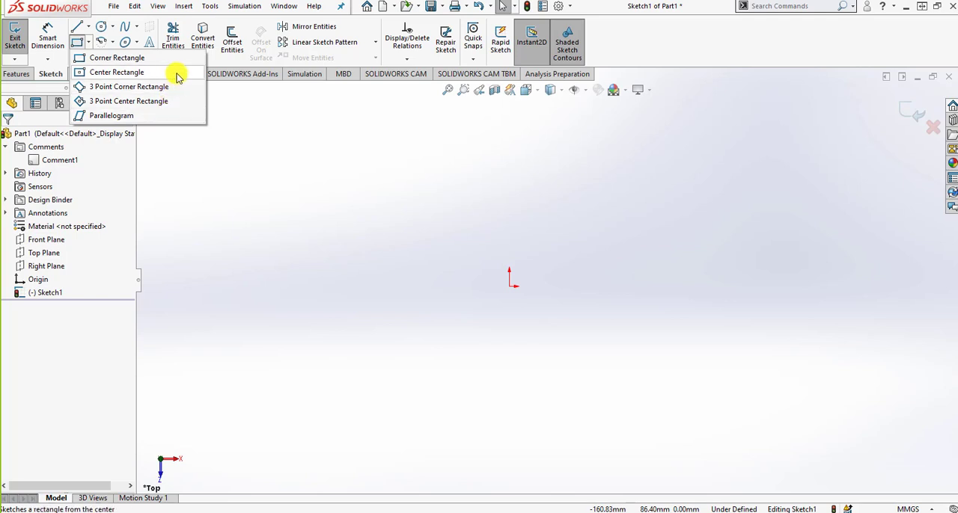
{"action": "left_click", "coordinate": [117, 59]}
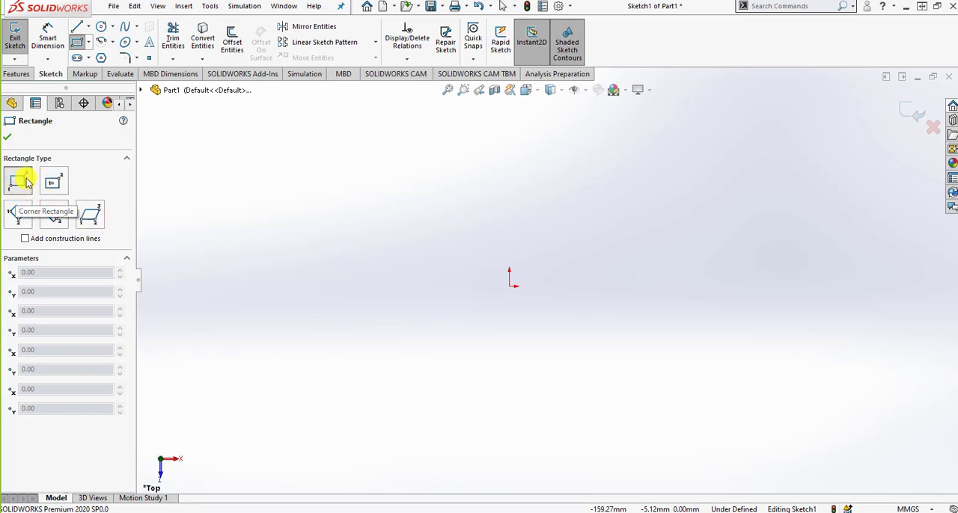
{"action": "left_click", "coordinate": [202, 285]}
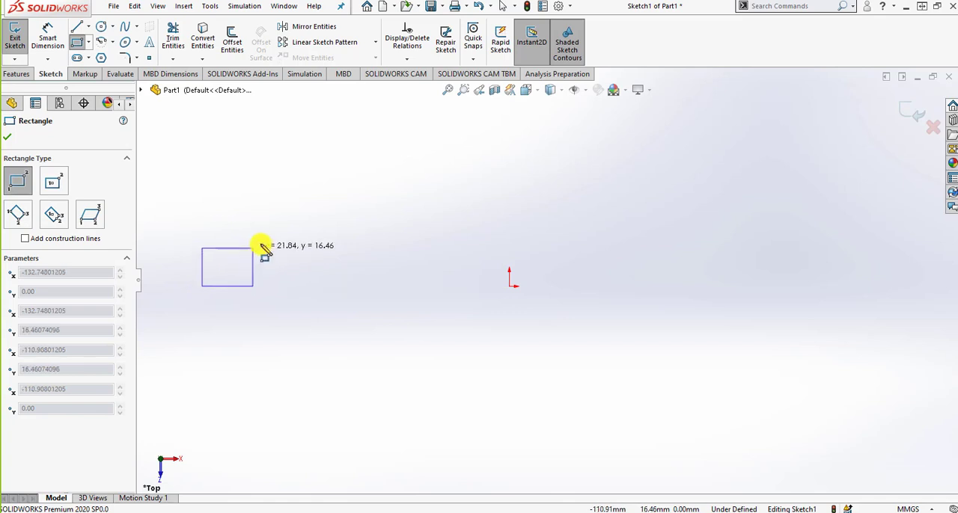
{"action": "left_click", "coordinate": [306, 217]}
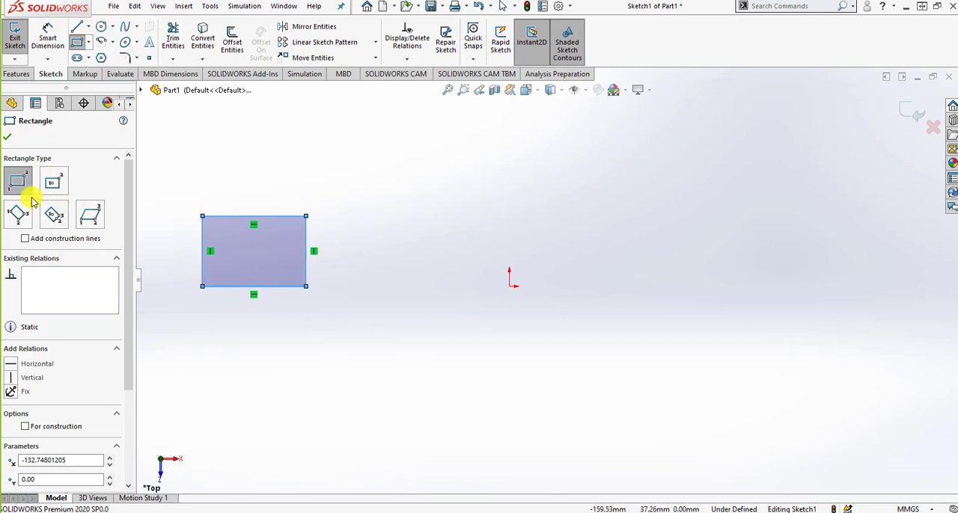
Sketch a Center Rectangle of about 47 x 38 mm, with construction lines from its corners, between the first rectangle and the origin
{"action": "left_click", "coordinate": [58, 184]}
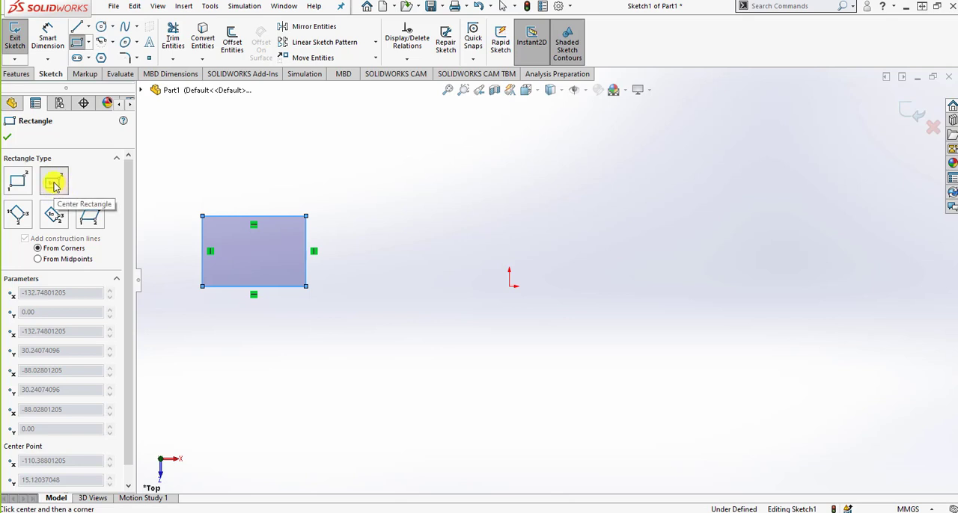
{"action": "left_click", "coordinate": [438, 250]}
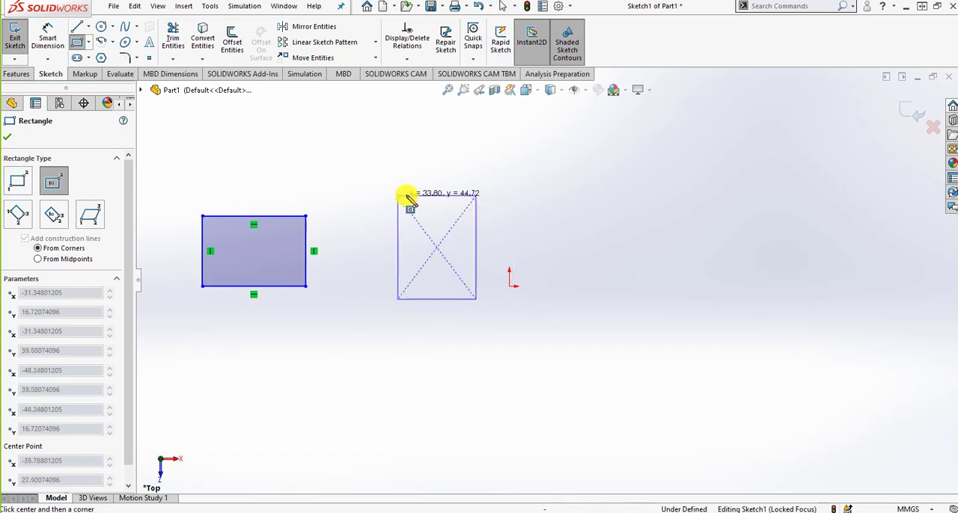
{"action": "left_click", "coordinate": [491, 203]}
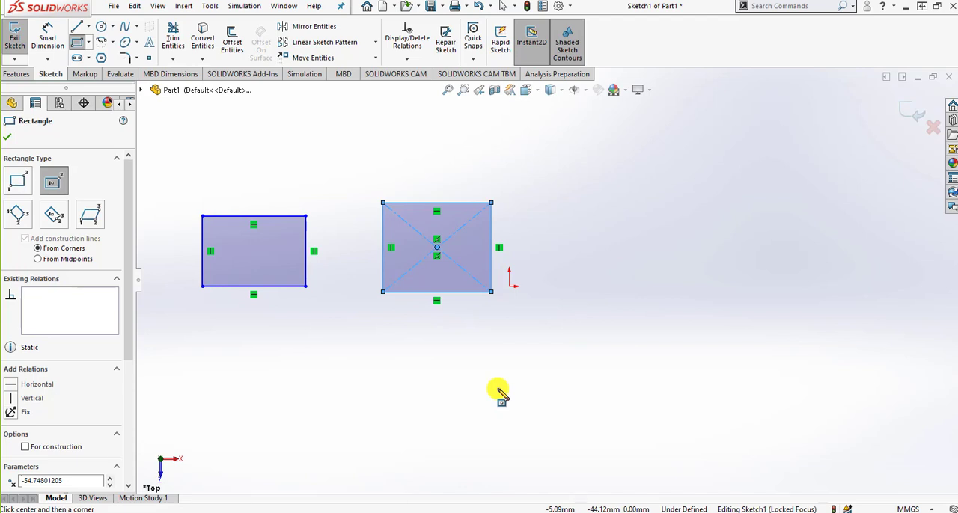
Sketch a tilted 3 Point Corner Rectangle of about 63 x 28 mm to the right of the origin
{"action": "left_click", "coordinate": [18, 216]}
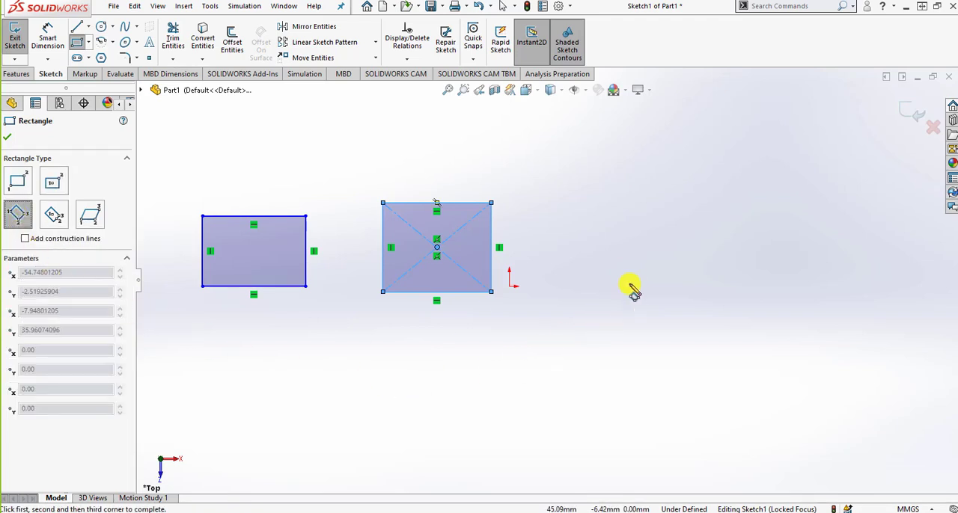
{"action": "left_click", "coordinate": [607, 203]}
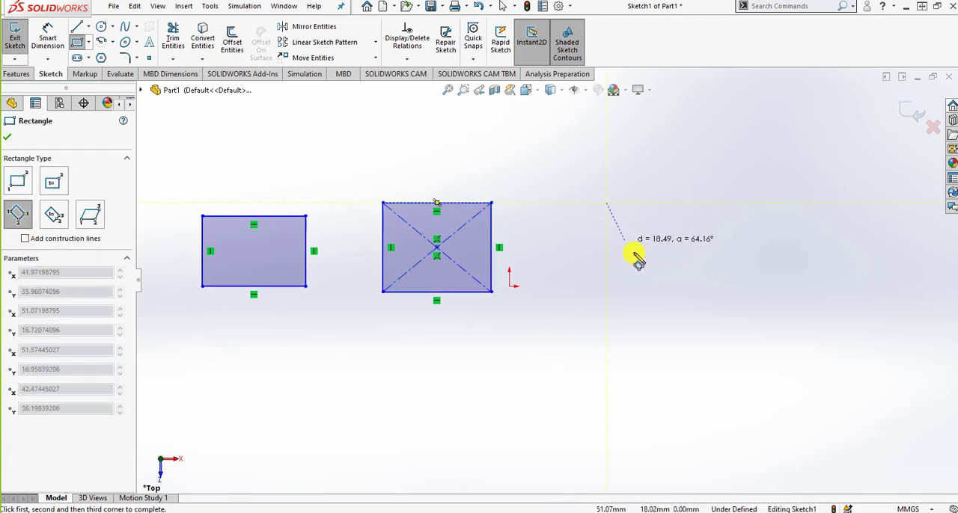
{"action": "left_click", "coordinate": [706, 309]}
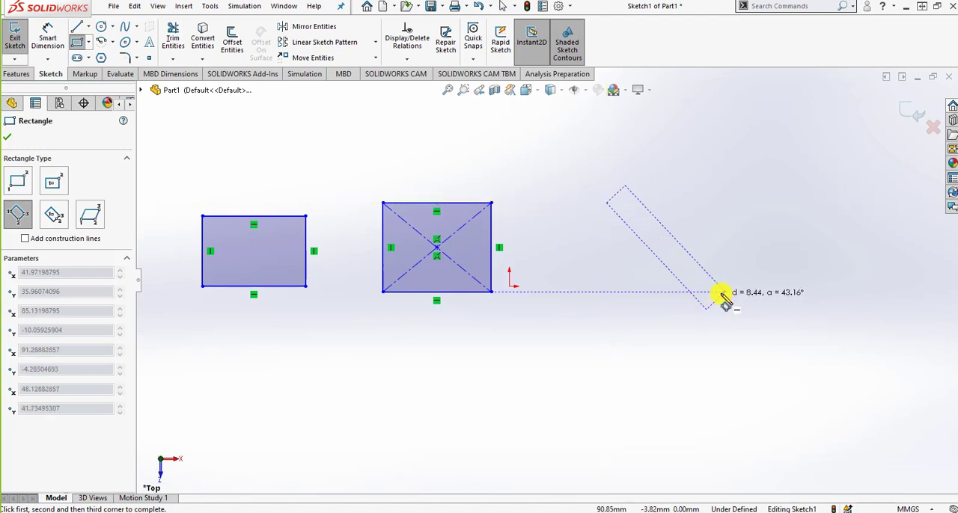
{"action": "left_click", "coordinate": [759, 272]}
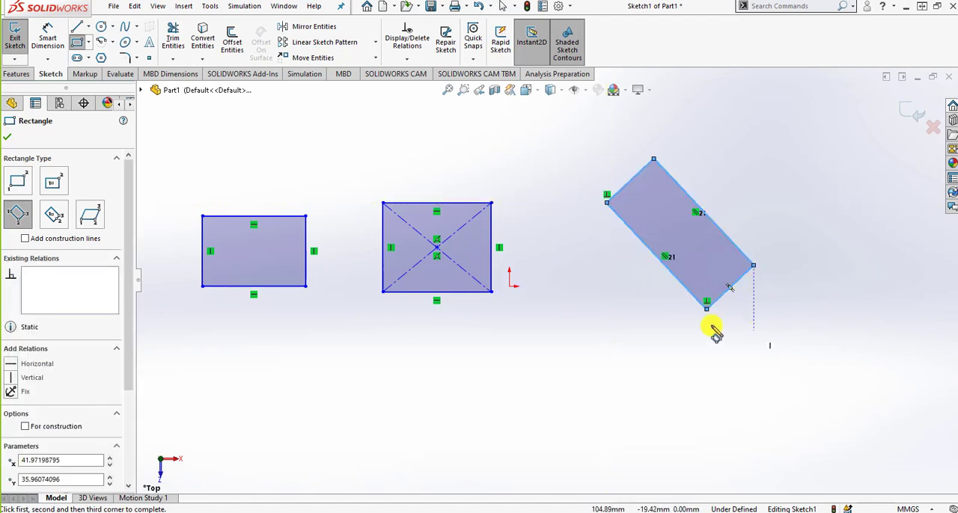
Sketch a tilted 3 Point Center Rectangle of about 59 x 32 mm, with construction lines from corners, below the Center Rectangle
{"action": "left_click", "coordinate": [55, 216]}
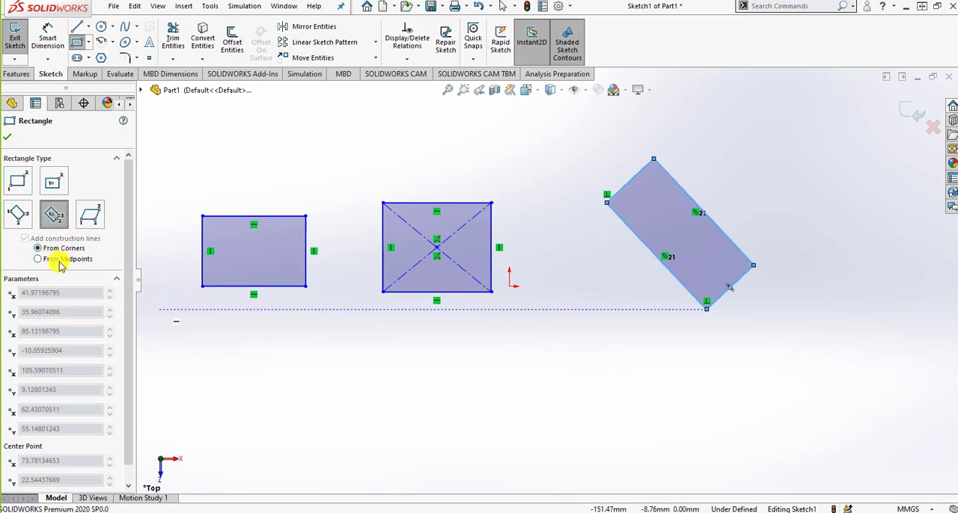
{"action": "left_click", "coordinate": [372, 356]}
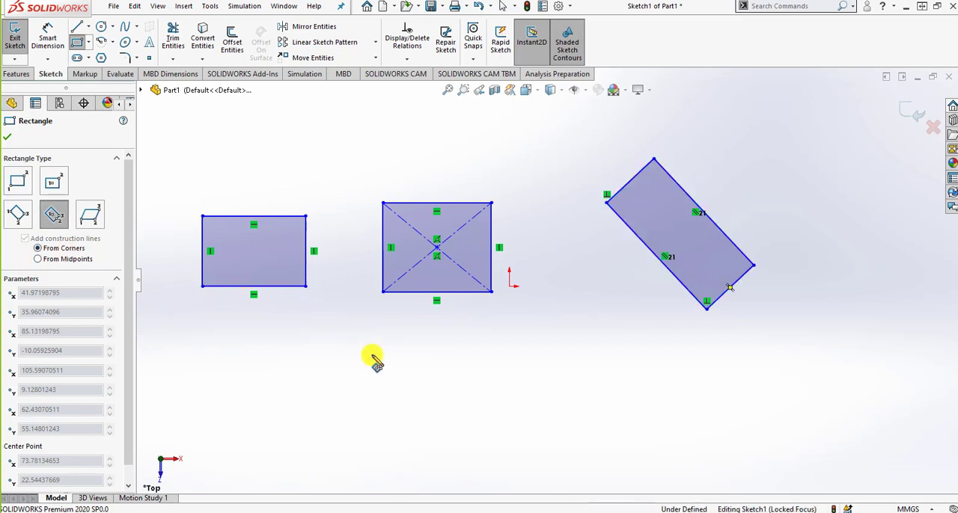
{"action": "left_click", "coordinate": [417, 408]}
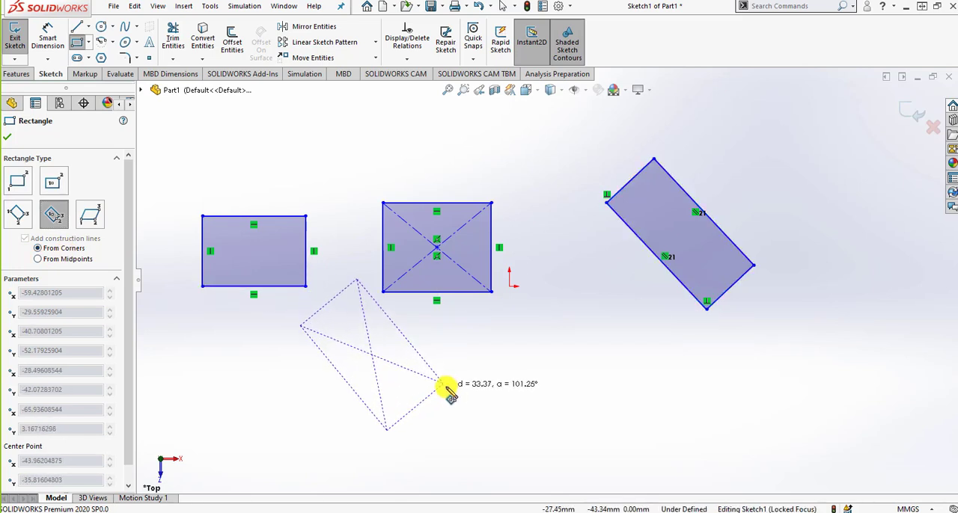
{"action": "left_click", "coordinate": [446, 386]}
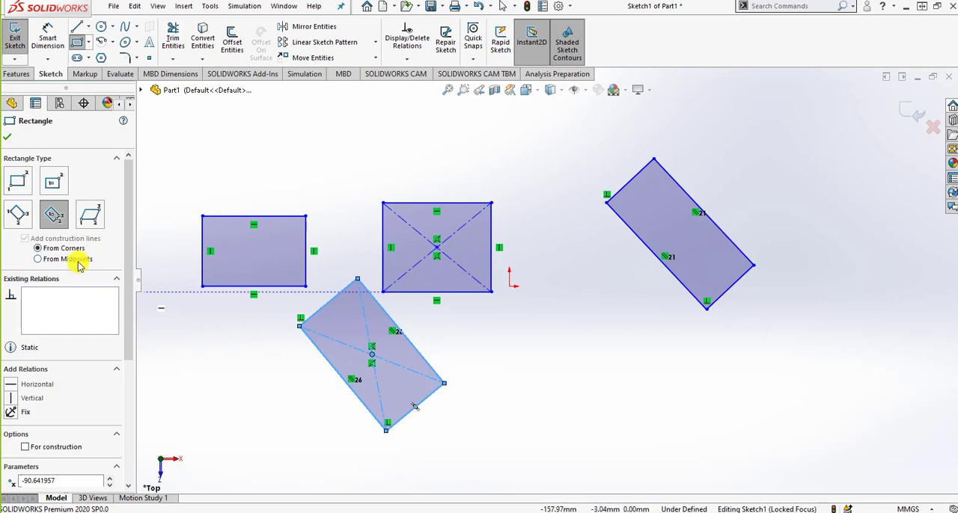
Sketch a tilted 3 Point Center Rectangle of about 60 x 37 mm, with construction lines from midpoints, below and right of the origin
{"action": "left_click", "coordinate": [604, 367]}
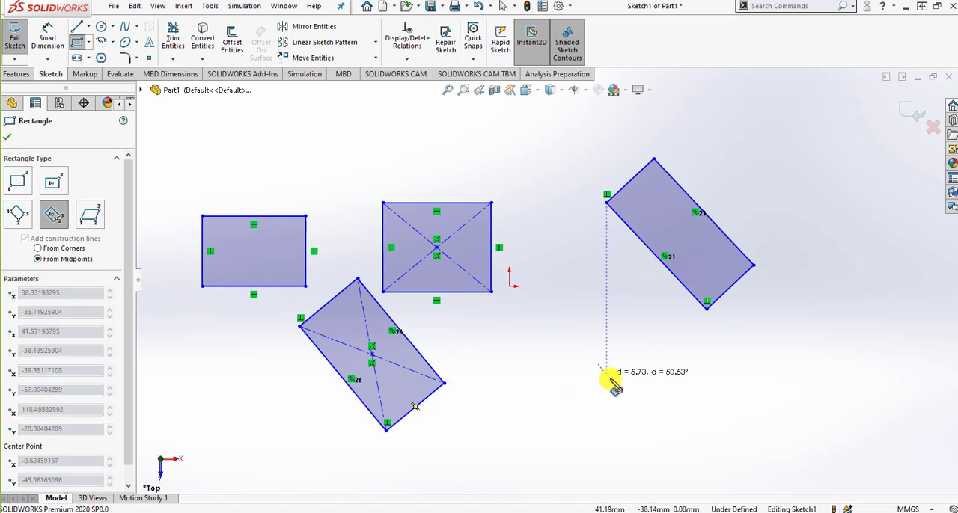
{"action": "left_click", "coordinate": [652, 410]}
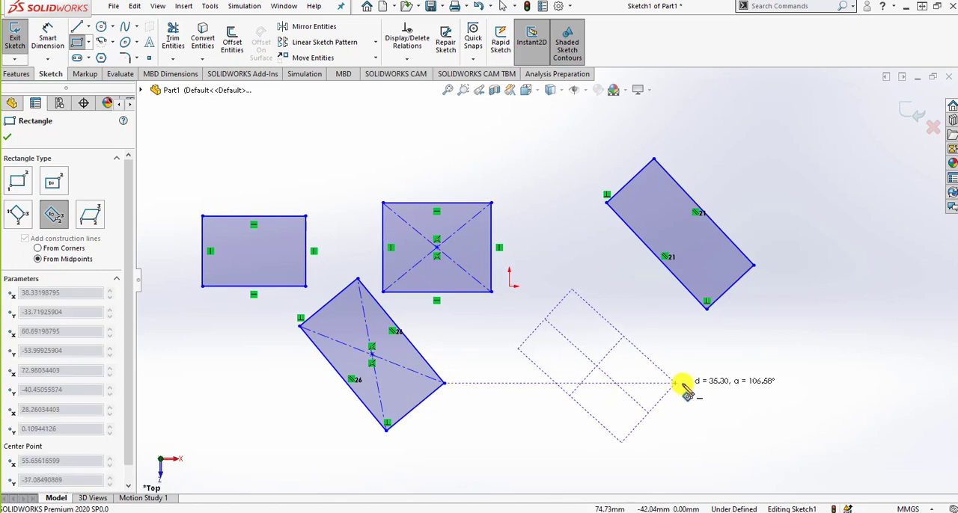
{"action": "left_click", "coordinate": [678, 383]}
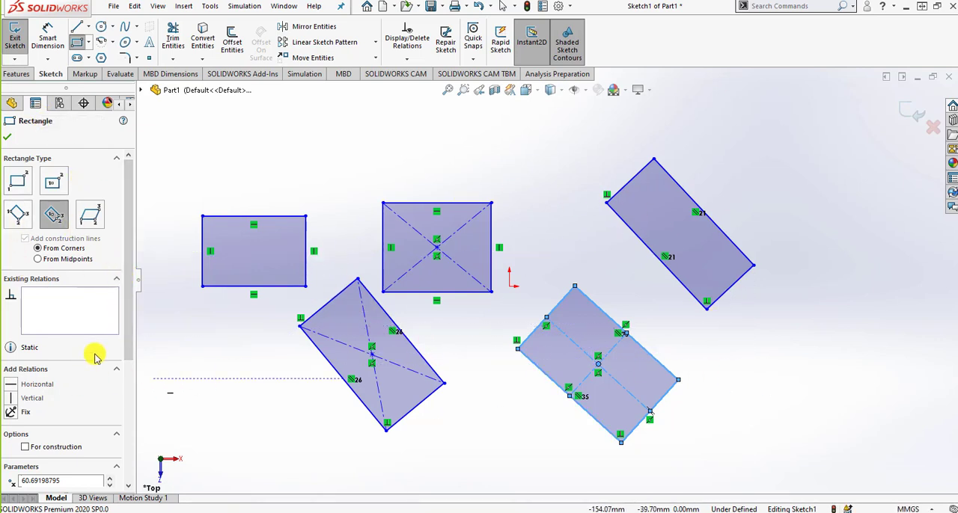
Convert the tilted rectangle with midpoint construction lines to construction geometry and review its parameters
{"action": "left_click", "coordinate": [63, 307]}
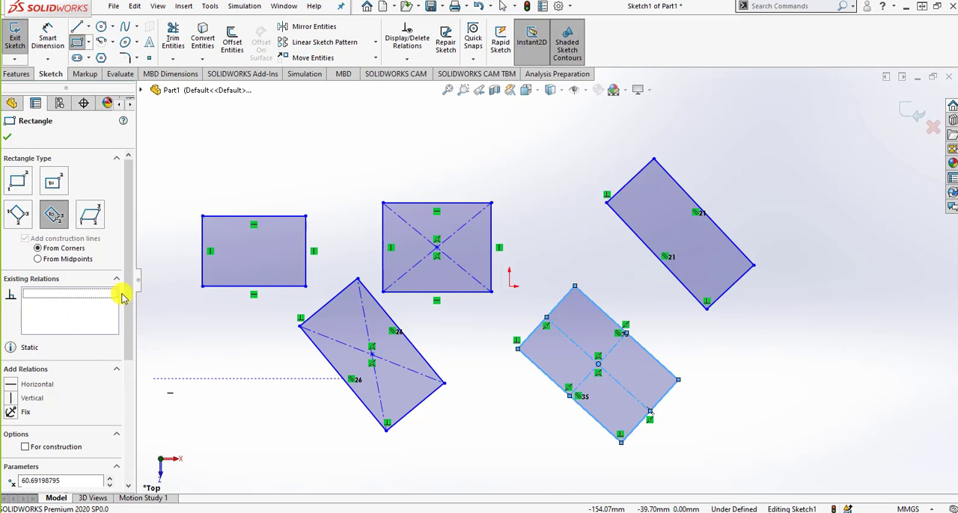
{"action": "left_click_drag", "start_coordinate": [124, 295], "coordinate": [108, 375]}
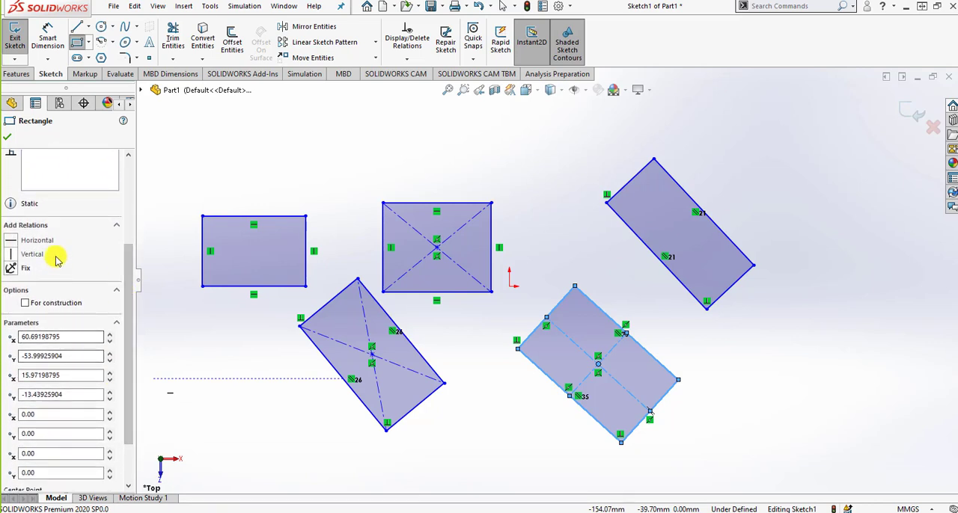
{"action": "left_click", "coordinate": [73, 307]}
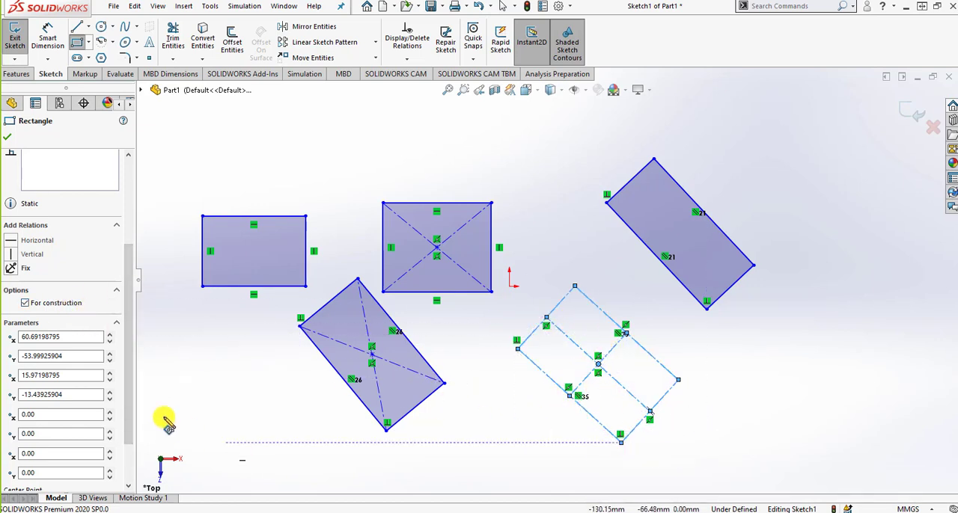
{"action": "left_click_drag", "start_coordinate": [131, 401], "coordinate": [128, 434]}
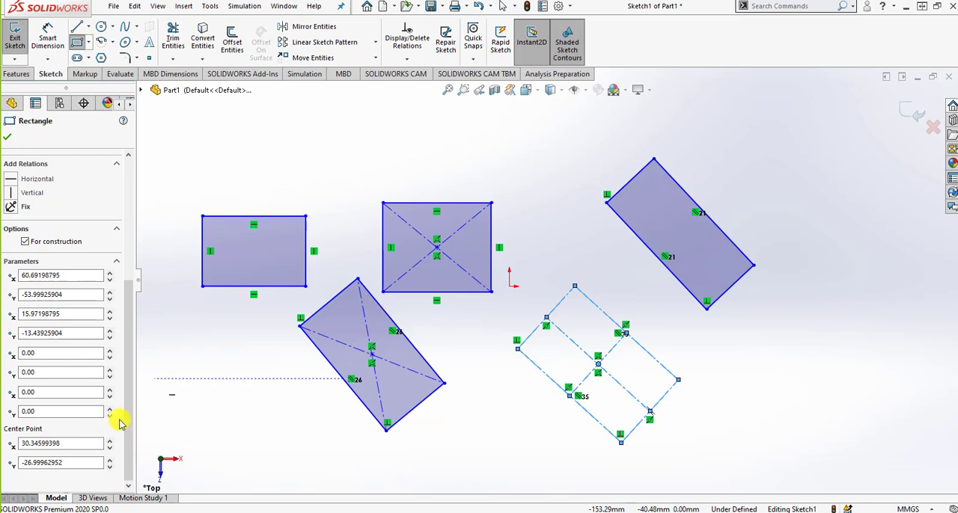
{"action": "left_click_drag", "start_coordinate": [128, 428], "coordinate": [111, 277]}
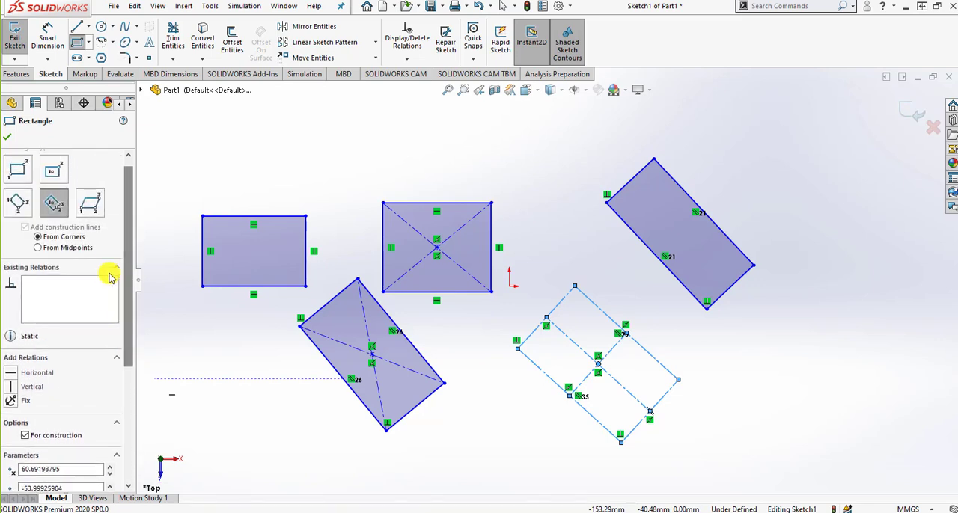
Sketch a Parallelogram with a horizontal base of about 35 mm and slanted sides of about 19 mm above the Center Rectangle
{"action": "left_click", "coordinate": [93, 207]}
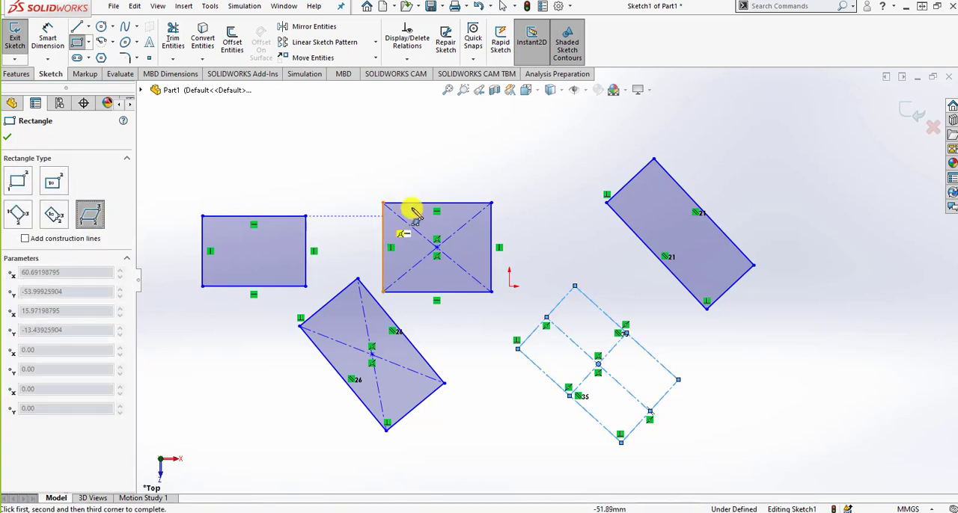
{"action": "left_click", "coordinate": [459, 159]}
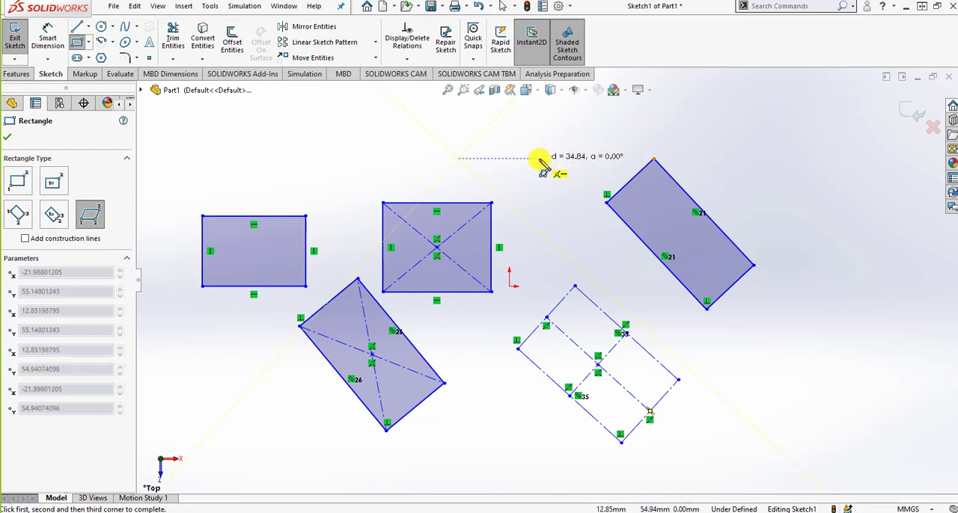
{"action": "left_click", "coordinate": [539, 159]}
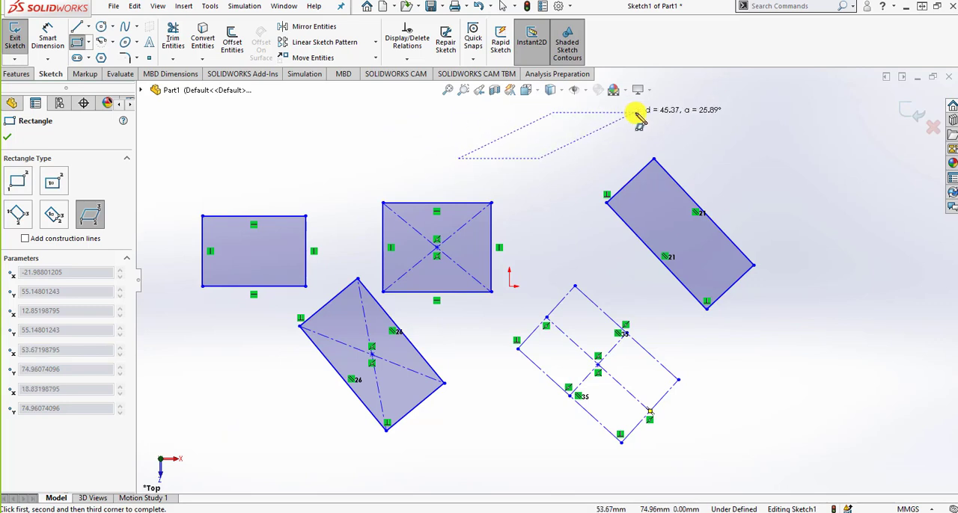
{"action": "left_click", "coordinate": [575, 130]}
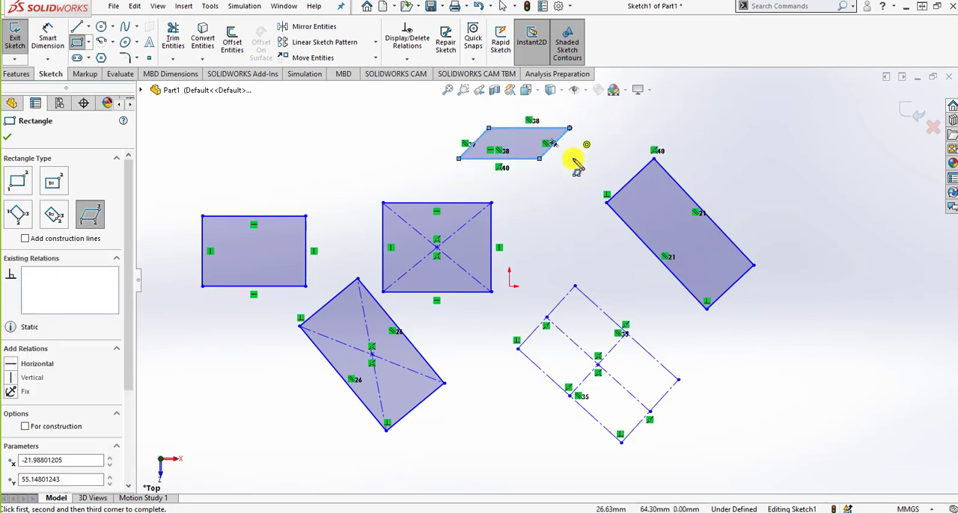
{"action": "scroll", "coordinate": [545, 154], "scroll_direction": "down", "scroll_amount": 1}
{"action": "scroll", "coordinate": [524, 225], "scroll_direction": "up", "scroll_amount": 1}
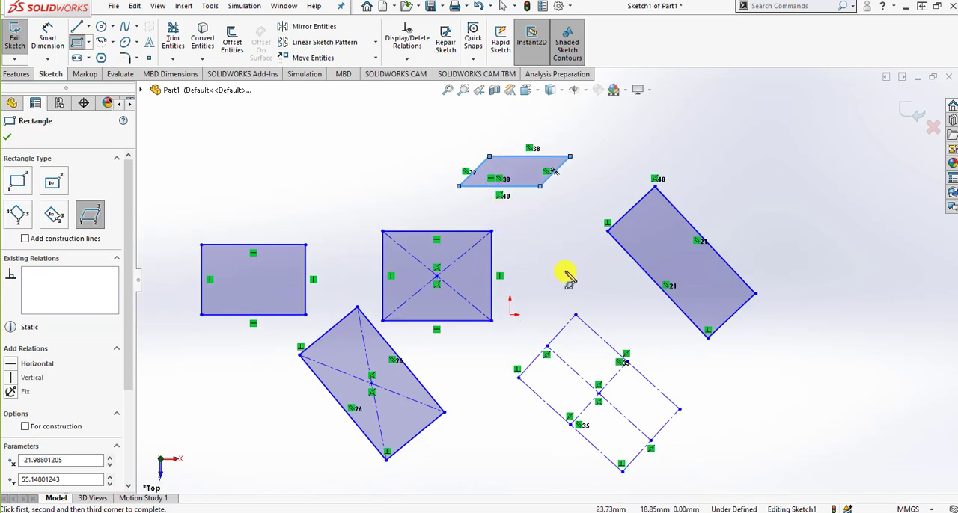
{"action": "left_click", "coordinate": [9, 137]}
Resize the Center Rectangle to about 40 x 36 mm by moving its lower-left corner inward
{"action": "left_click", "coordinate": [88, 43]}
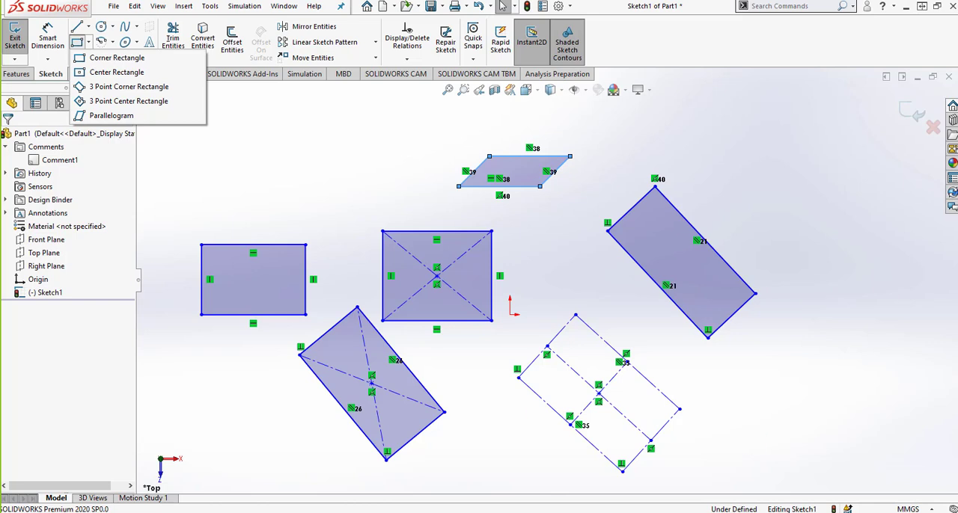
{"action": "left_click_drag", "start_coordinate": [382, 321], "coordinate": [399, 314]}
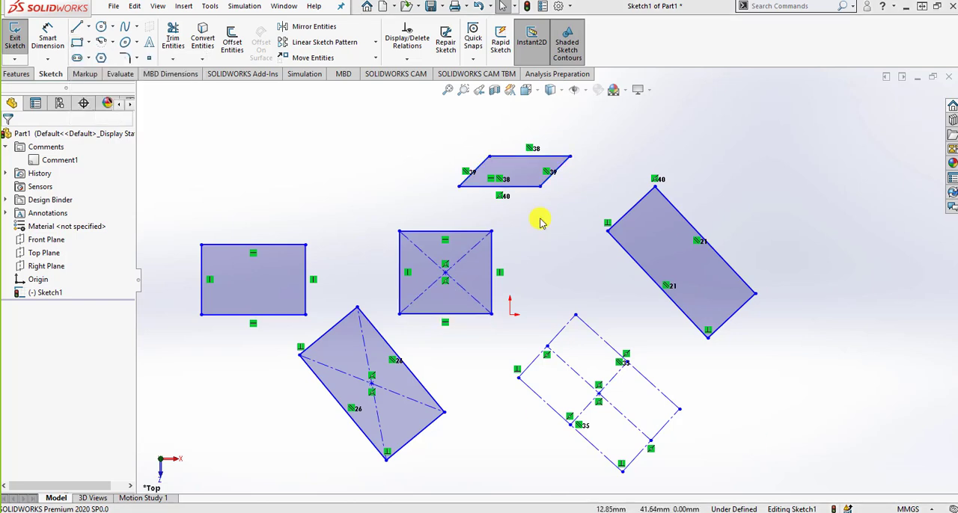
Remove all the rectangles and the parallelogram from the sketch using Power trim and deletion
{"action": "left_click", "coordinate": [174, 39]}
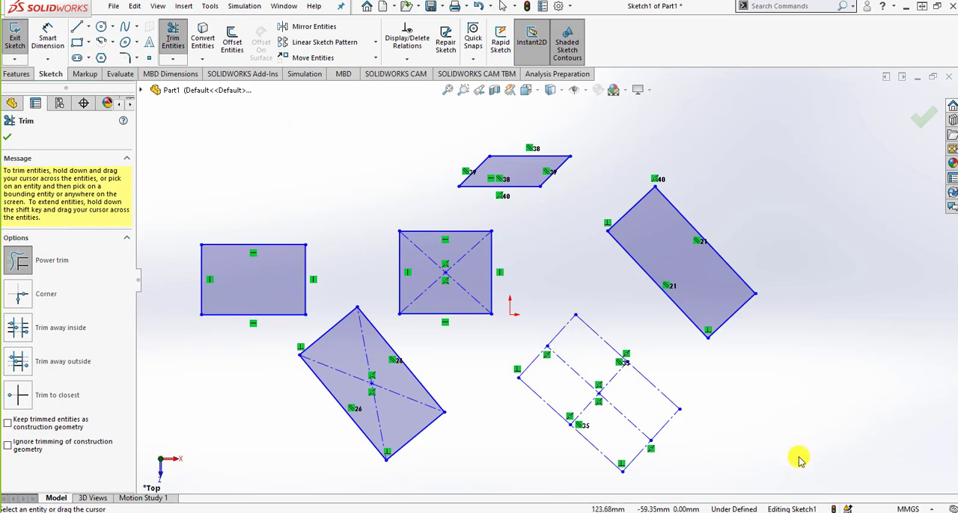
{"action": "mouse_move", "coordinate": [799, 460]}
{"action": "left_mouse_down"}
{"action": "mouse_move", "coordinate": [439, 396]}
{"action": "mouse_move", "coordinate": [359, 171]}
{"action": "mouse_move", "coordinate": [573, 154]}
{"action": "mouse_move", "coordinate": [406, 172]}
{"action": "left_mouse_up"}
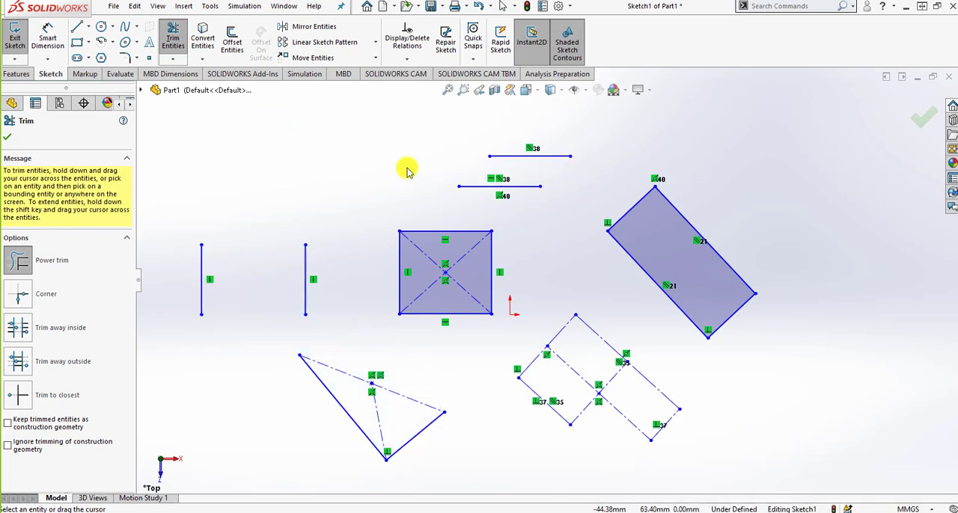
{"action": "key", "text": "Escape"}
{"action": "mouse_move", "coordinate": [807, 476]}
{"action": "left_mouse_down"}
{"action": "mouse_move", "coordinate": [483, 344]}
{"action": "mouse_move", "coordinate": [208, 155]}
{"action": "mouse_move", "coordinate": [182, 123]}
{"action": "left_mouse_up"}
{"action": "key", "text": "Delete"}
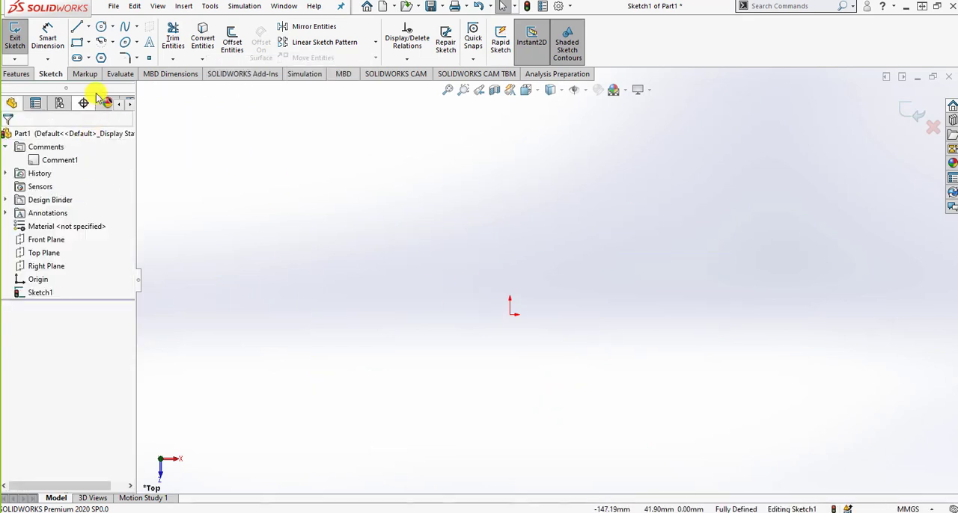
Sketch a horizontal Straight Slot, about 47 mm between centers and 16 mm wide, above and left of the origin
{"action": "left_click", "coordinate": [89, 58]}
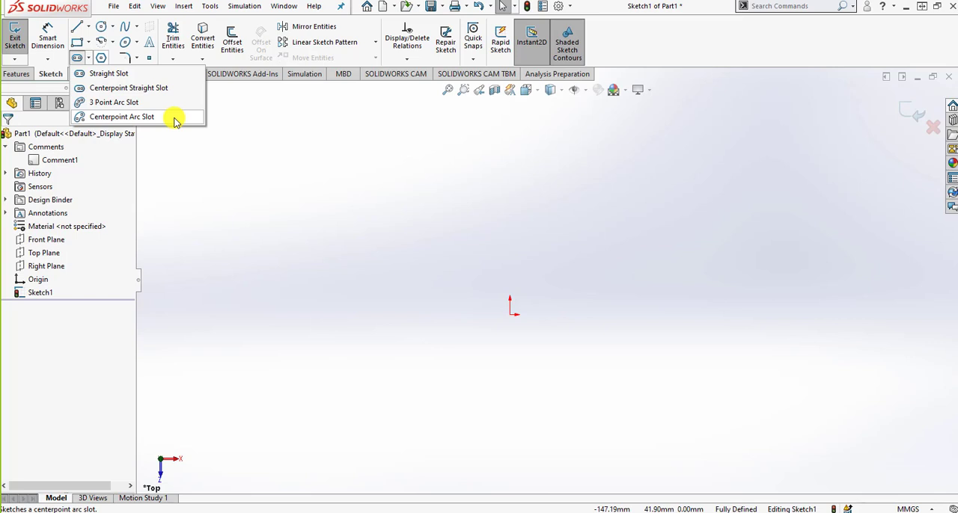
{"action": "left_click", "coordinate": [108, 74]}
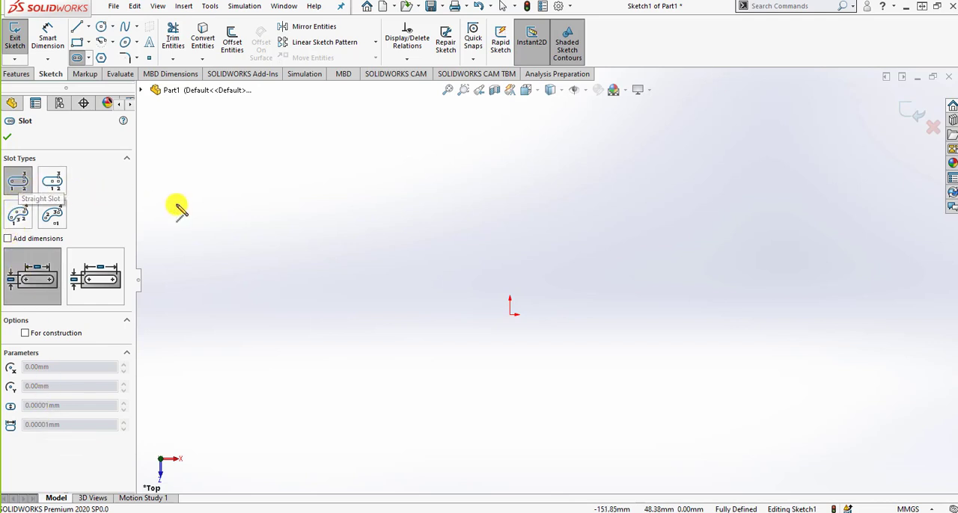
{"action": "left_click", "coordinate": [280, 193]}
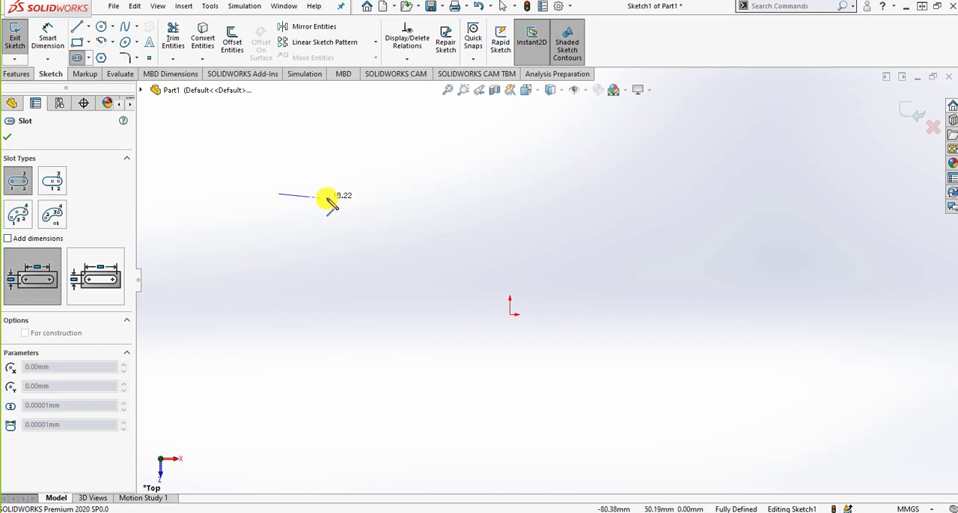
{"action": "left_click", "coordinate": [389, 195]}
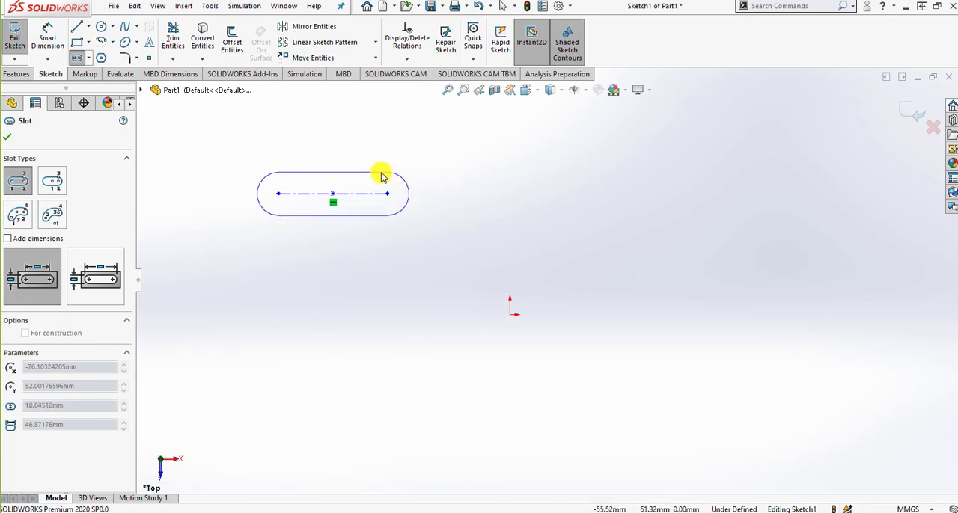
{"action": "left_click", "coordinate": [382, 176]}
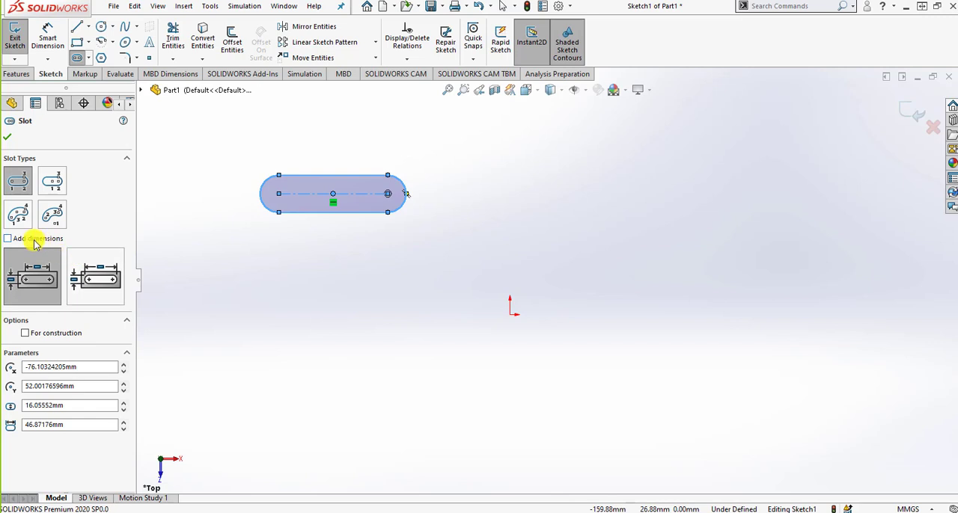
Sketch a Straight Slot with Add dimensions, about 67 mm between centers and 20 mm wide, rightward from above the origin, and compare overall-length with Center to Center dimensioning
{"action": "left_click", "coordinate": [510, 194]}
{"action": "left_click", "coordinate": [666, 194]}
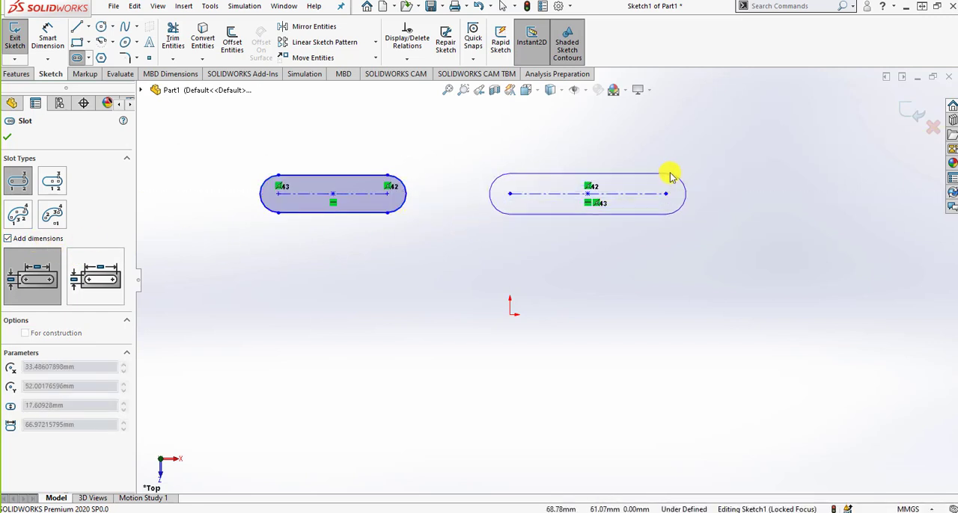
{"action": "left_click", "coordinate": [671, 174]}
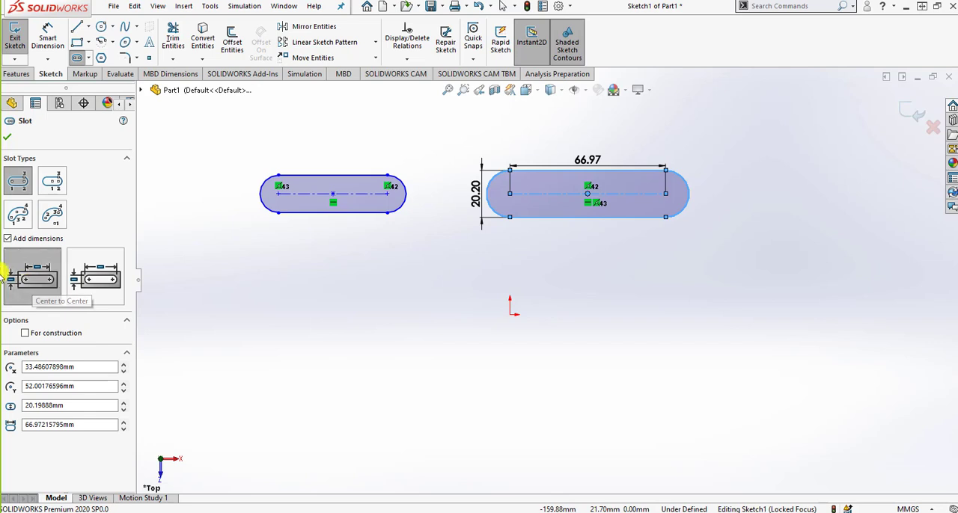
{"action": "left_click", "coordinate": [108, 283]}
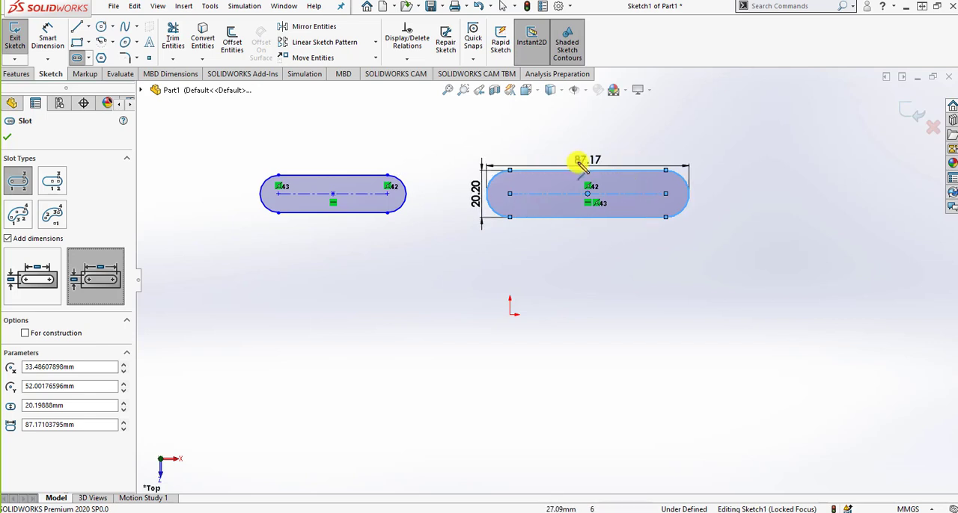
{"action": "left_click", "coordinate": [47, 276]}
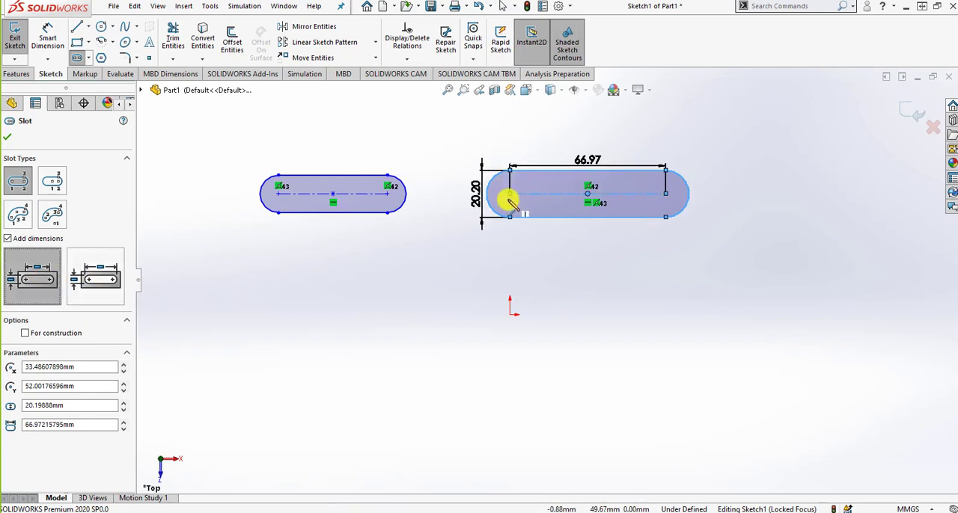
Switch the slot above and right of the origin to overall-length dimensioning, comparing it with center-to-center dimensioning
{"action": "left_click", "coordinate": [93, 271]}
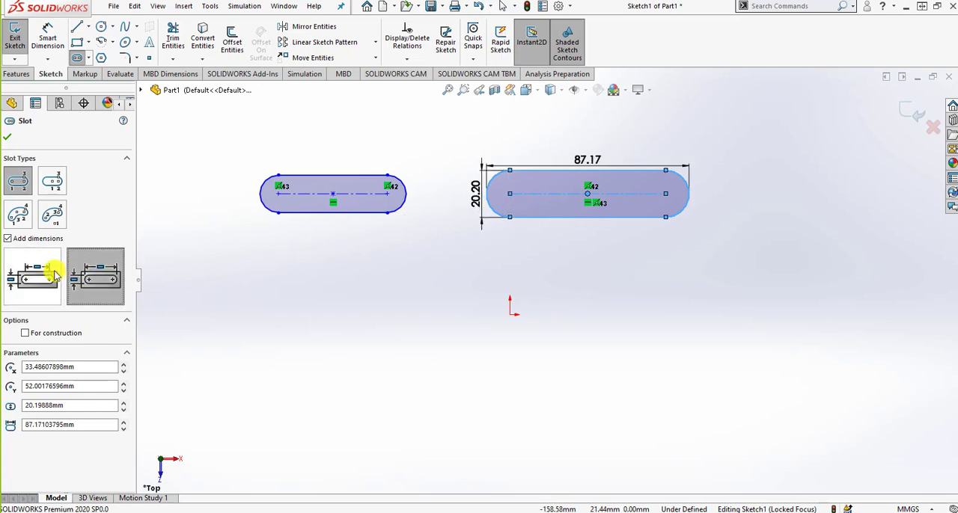
{"action": "left_click", "coordinate": [56, 275]}
{"action": "left_click", "coordinate": [72, 277]}
{"action": "left_click", "coordinate": [57, 275]}
{"action": "left_click", "coordinate": [73, 279]}
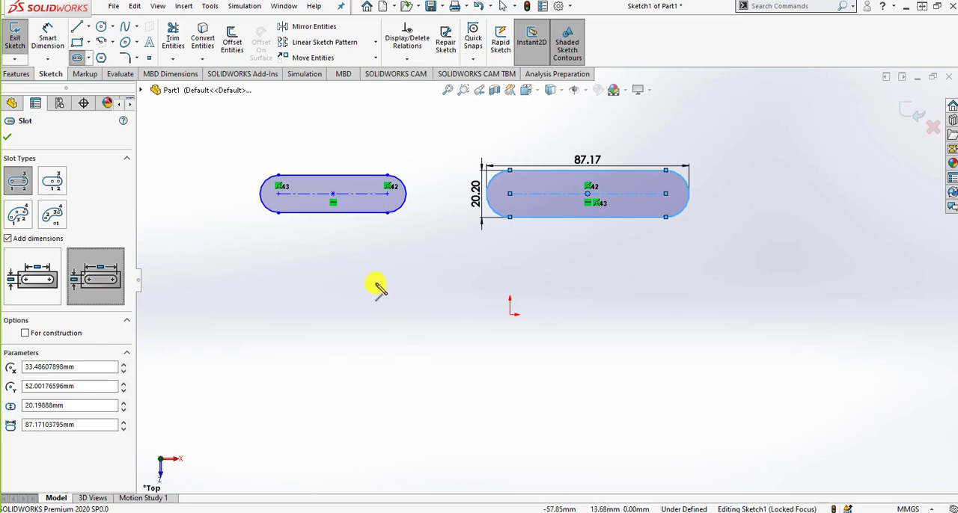
Move the length and width dimensions of the slot above and right of the origin farther from its outline
{"action": "key", "text": "Escape"}
{"action": "left_click_drag", "start_coordinate": [584, 160], "coordinate": [599, 140]}
{"action": "left_click_drag", "start_coordinate": [476, 197], "coordinate": [458, 196]}
{"action": "left_click", "coordinate": [462, 265]}
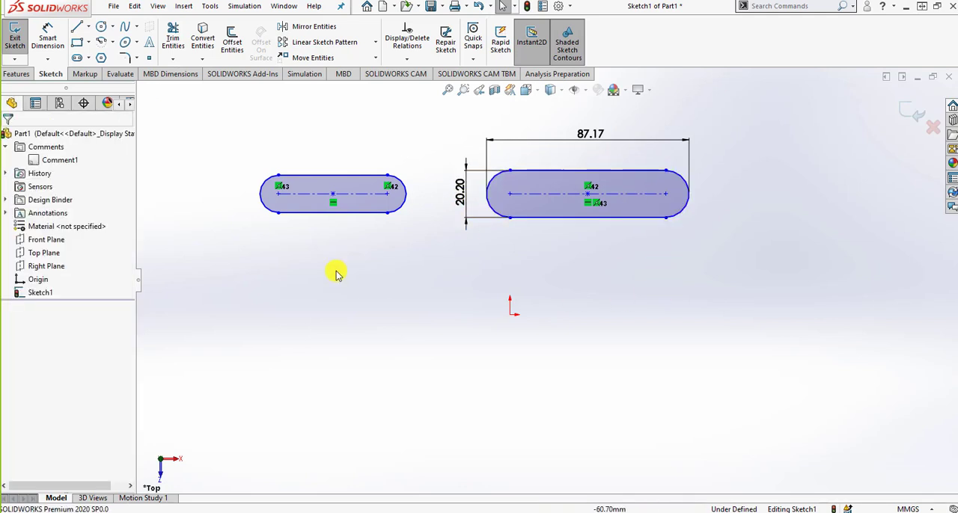
Sketch a horizontal Centerpoint Straight Slot with added dimensions left of the origin, about 114 mm overall length and 19 mm wide
{"action": "left_click", "coordinate": [88, 58]}
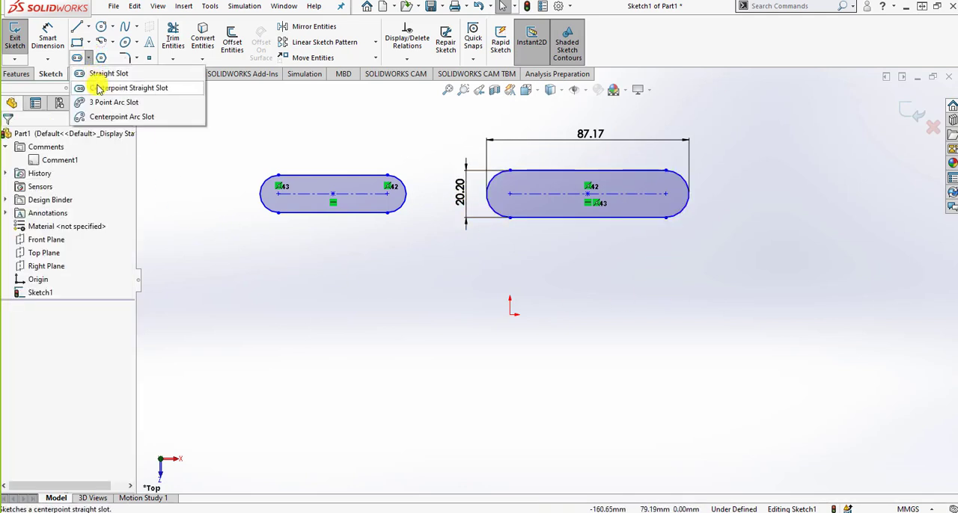
{"action": "left_click", "coordinate": [97, 87]}
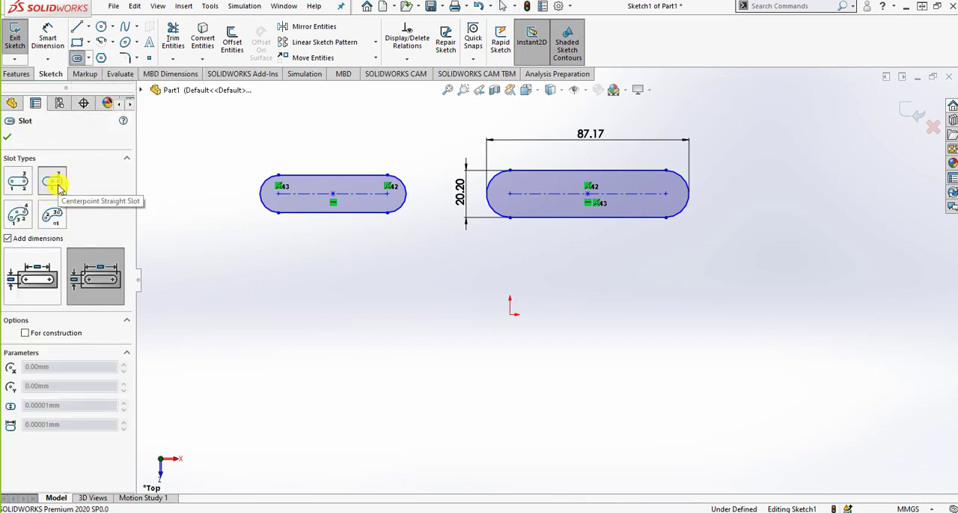
{"action": "left_click", "coordinate": [292, 343]}
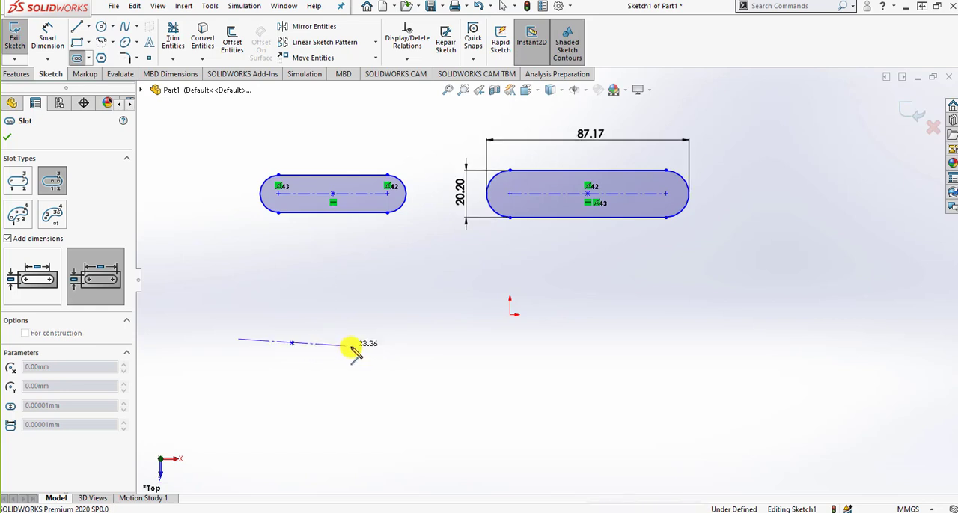
{"action": "left_click", "coordinate": [404, 343]}
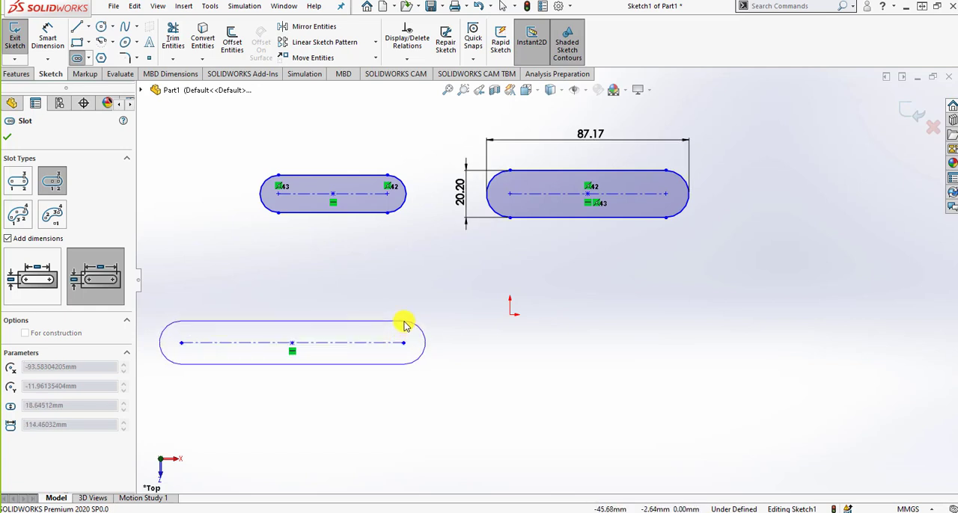
{"action": "left_click", "coordinate": [404, 326]}
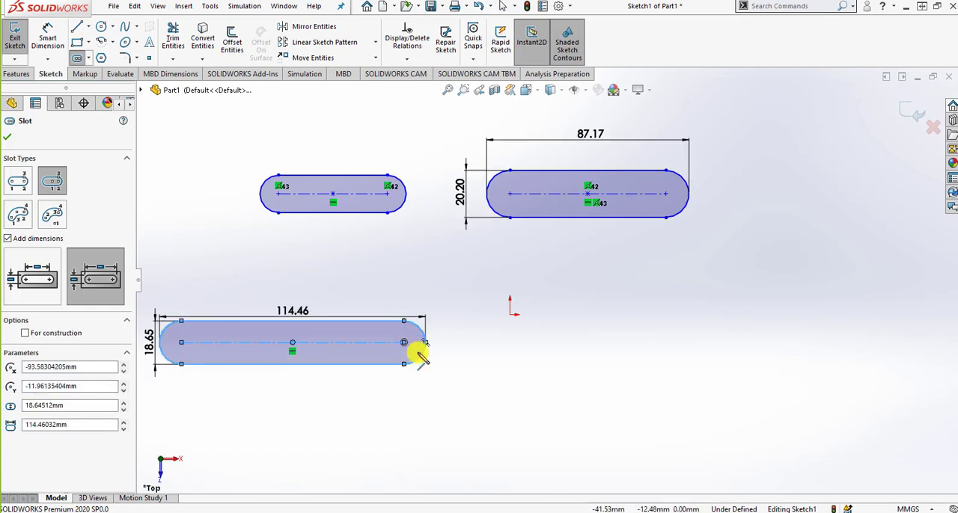
Sketch a 3 Point Arc Slot without added dimensions right of the origin, about 41 mm radius, 90° and 19 mm wide
{"action": "left_click", "coordinate": [42, 241]}
{"action": "left_click", "coordinate": [19, 218]}
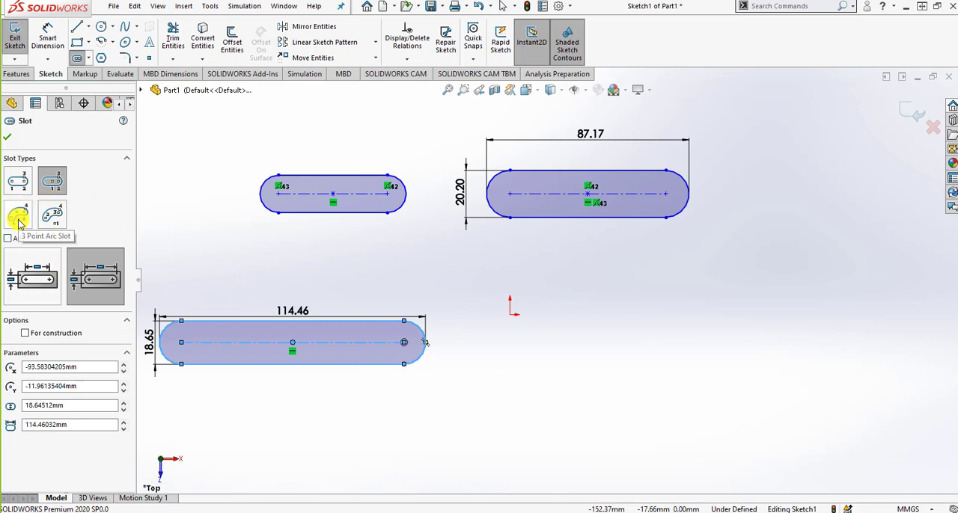
{"action": "left_click", "coordinate": [19, 219]}
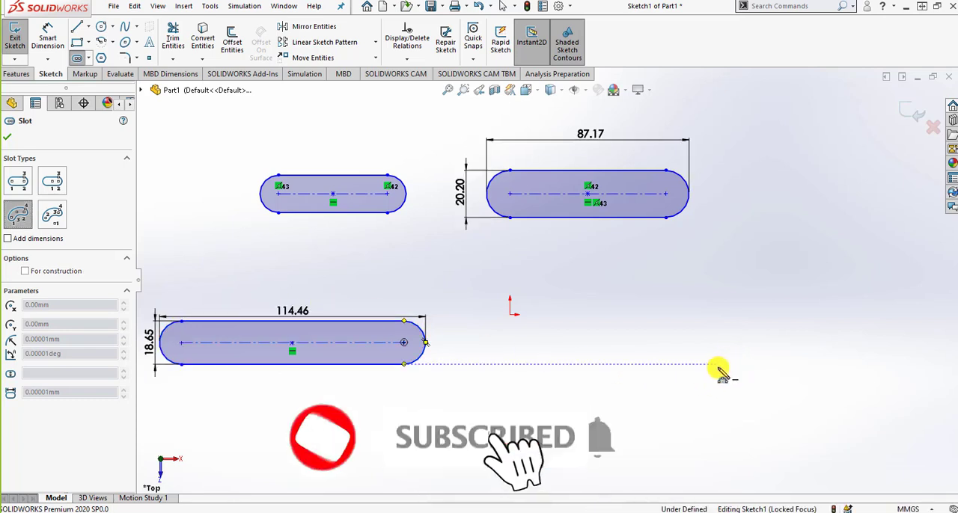
{"action": "left_click", "coordinate": [719, 366]}
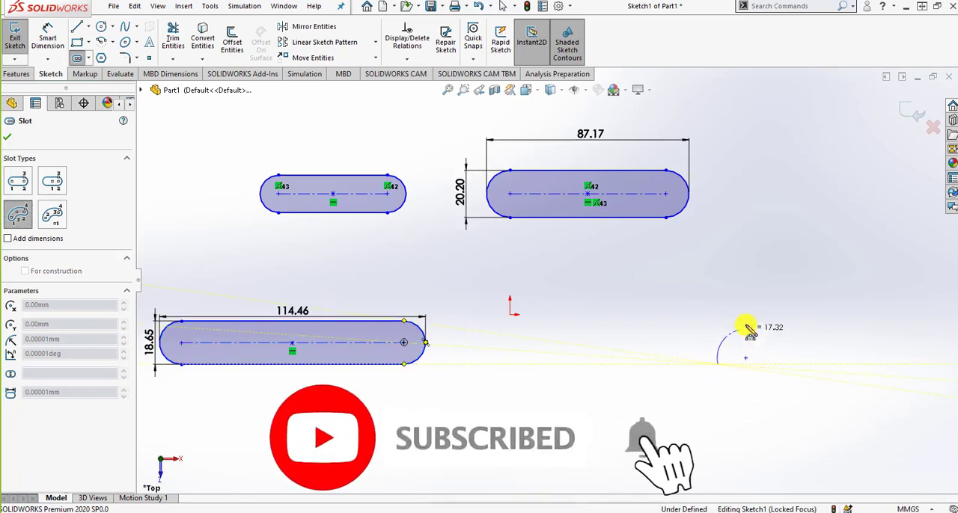
{"action": "left_click", "coordinate": [823, 284]}
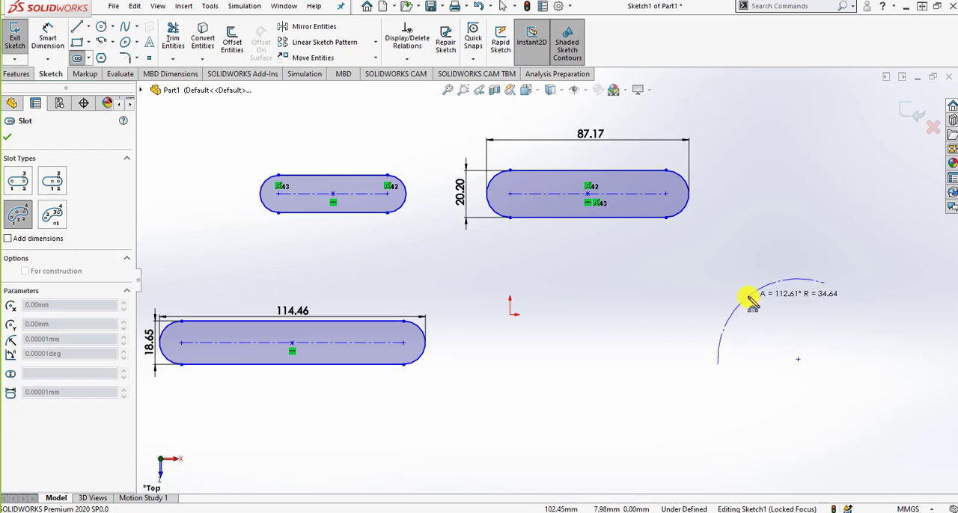
{"action": "left_click", "coordinate": [755, 307]}
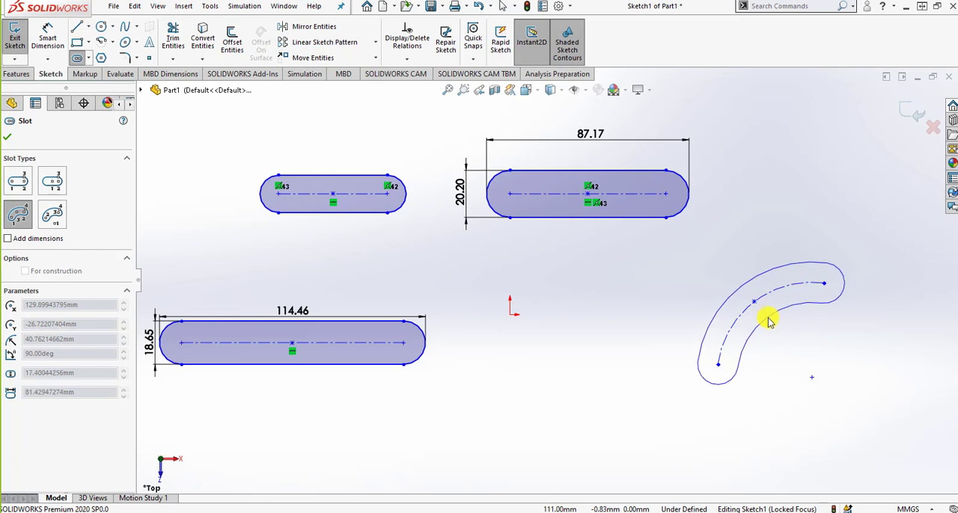
{"action": "left_click", "coordinate": [768, 322]}
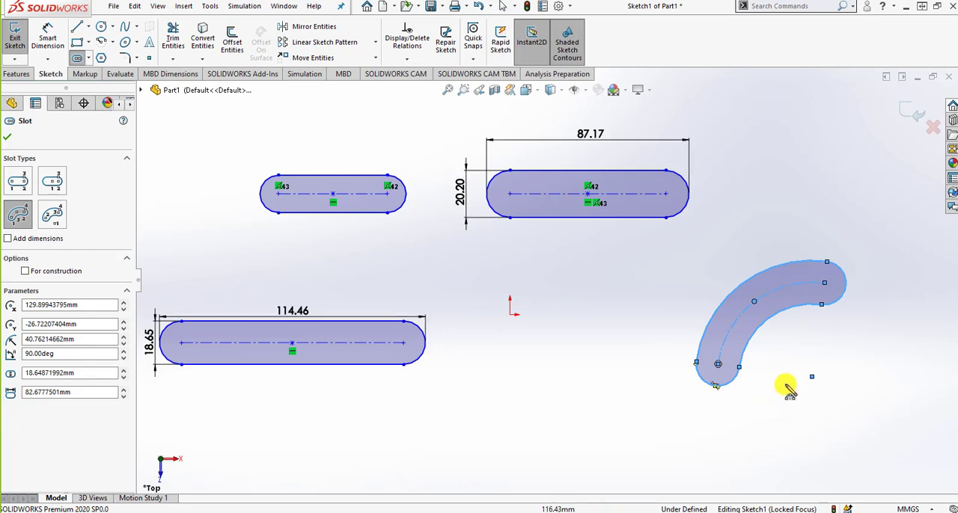
Sketch a Centerpoint Arc Slot below the origin, about 26 mm radius, 148° and 12 mm wide, and make it construction geometry
{"action": "left_click", "coordinate": [60, 217]}
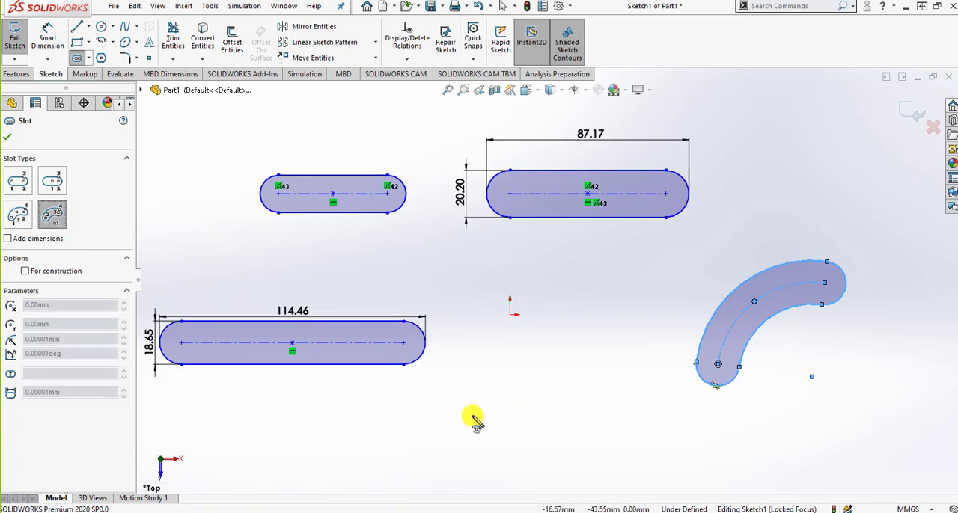
{"action": "left_click", "coordinate": [526, 413]}
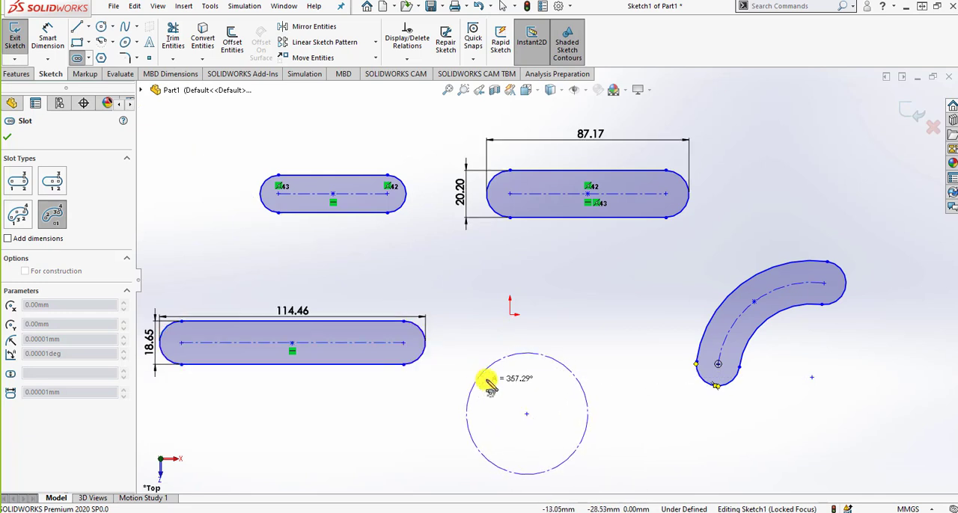
{"action": "left_click", "coordinate": [476, 382]}
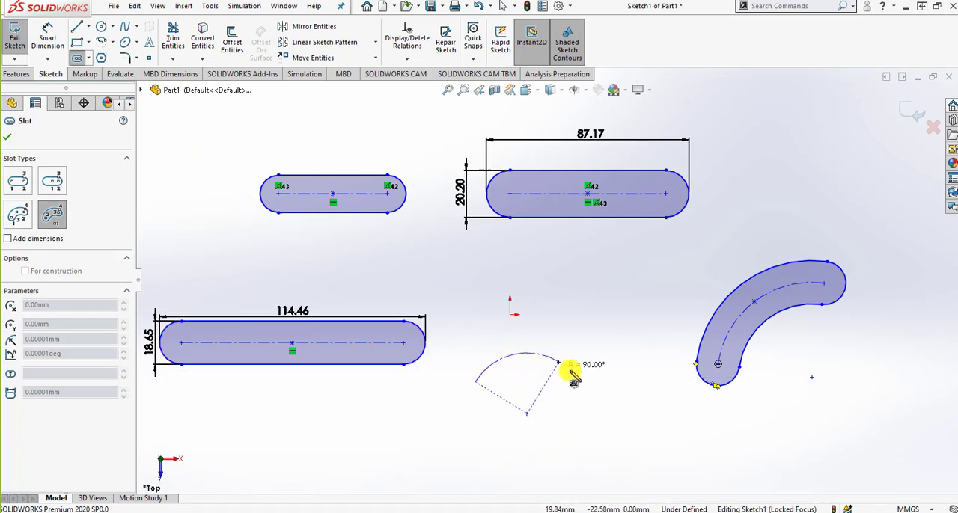
{"action": "left_click", "coordinate": [582, 411]}
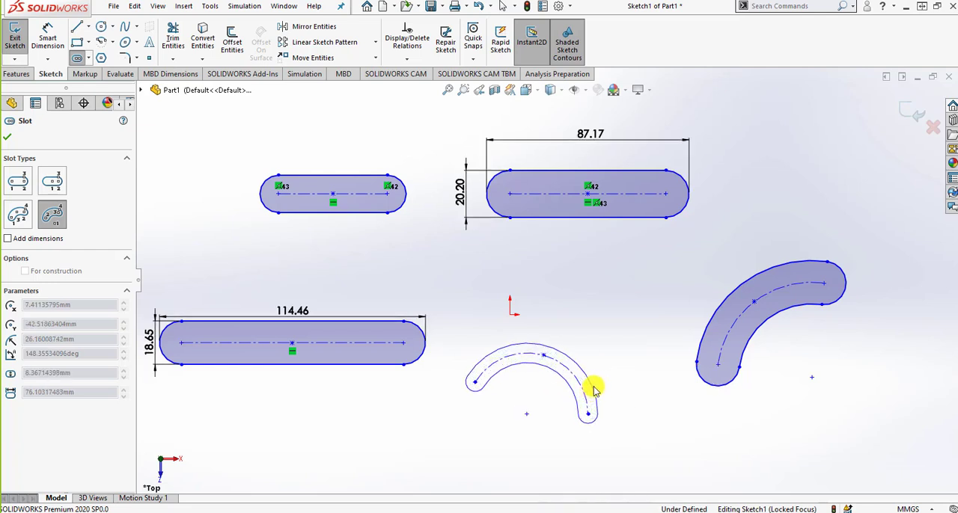
{"action": "left_click", "coordinate": [593, 386]}
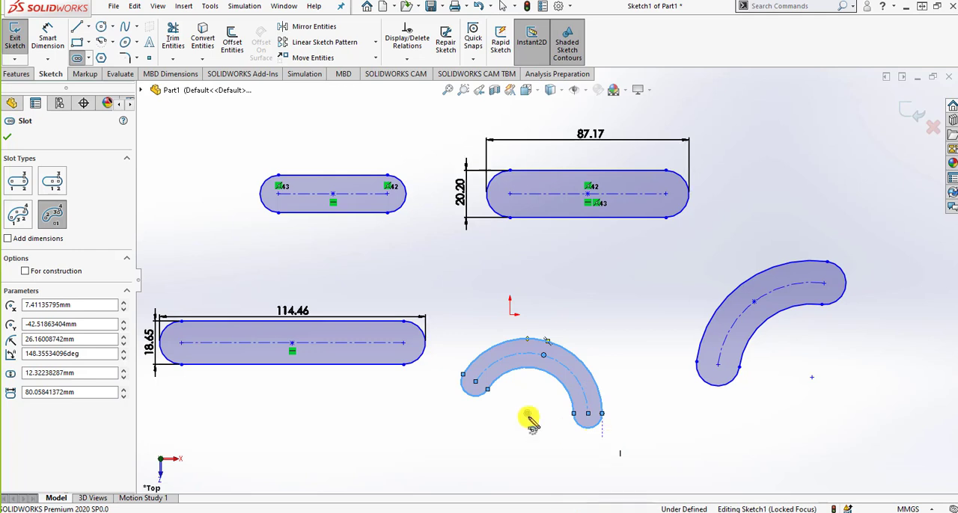
{"action": "left_click", "coordinate": [72, 277]}
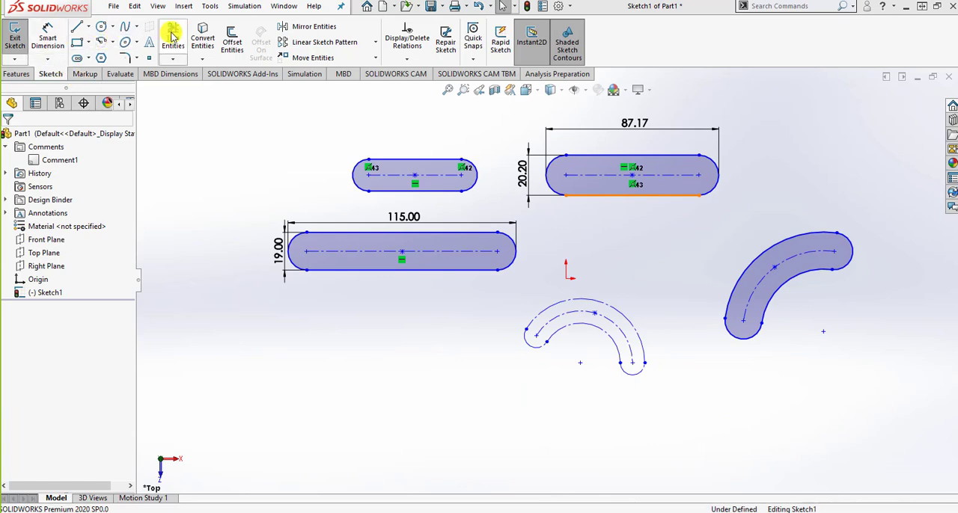
Try to trim the lower end of the 3 Point Arc Slot with Power trim
{"action": "left_click", "coordinate": [173, 37]}
{"action": "left_click_drag", "start_coordinate": [704, 320], "coordinate": [739, 360]}
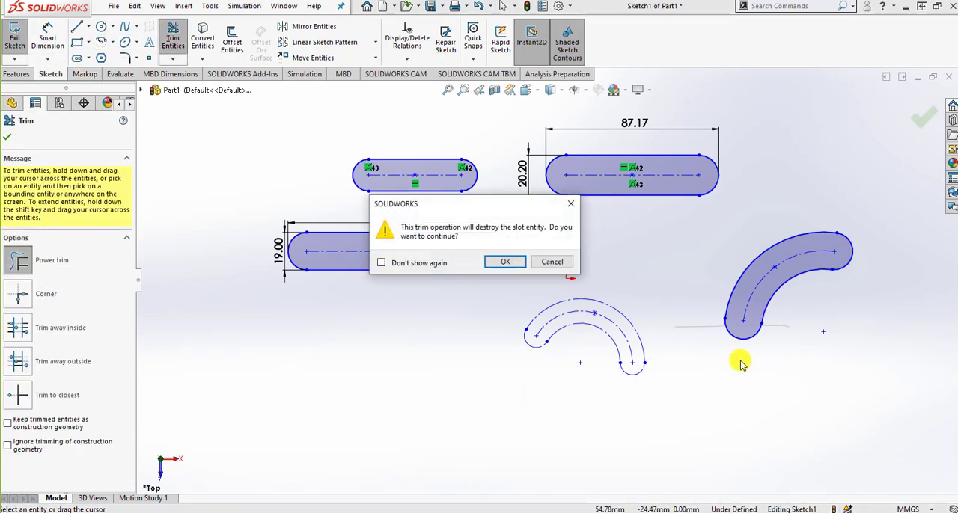
{"action": "left_click", "coordinate": [509, 262]}
{"action": "key", "text": "Escape"}
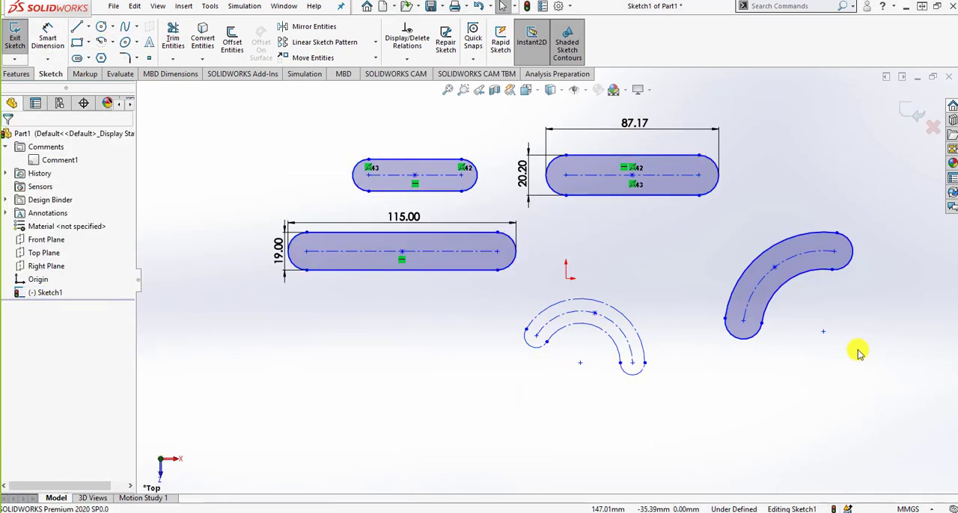
Delete all the slots and their dimensions from the sketch
{"action": "mouse_move", "coordinate": [899, 404]}
{"action": "left_mouse_down"}
{"action": "mouse_move", "coordinate": [378, 136]}
{"action": "mouse_move", "coordinate": [241, 103]}
{"action": "left_mouse_up"}
{"action": "key", "text": "Delete"}
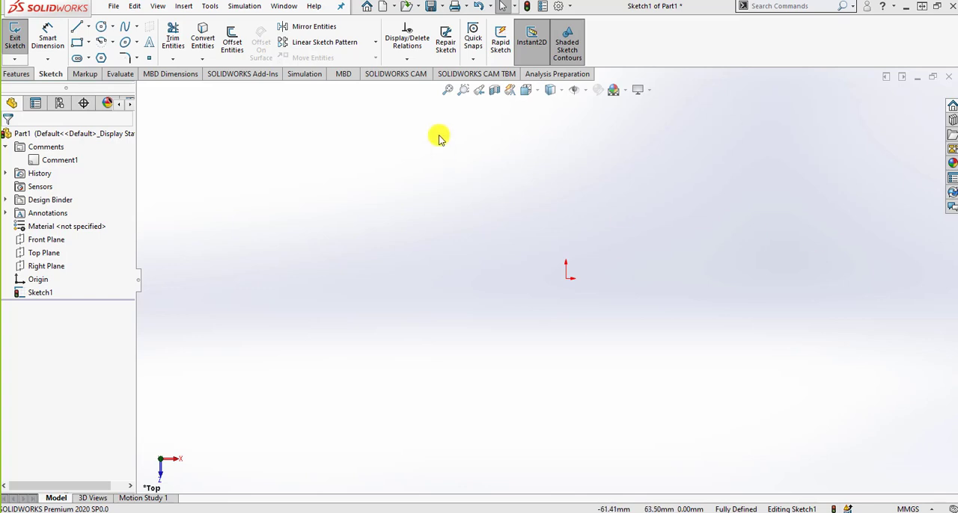
Sketch a six-sided polygon above and left of the origin with an inscribed circle about 74 mm in diameter, comparing the circumscribed option
{"action": "left_click", "coordinate": [101, 59]}
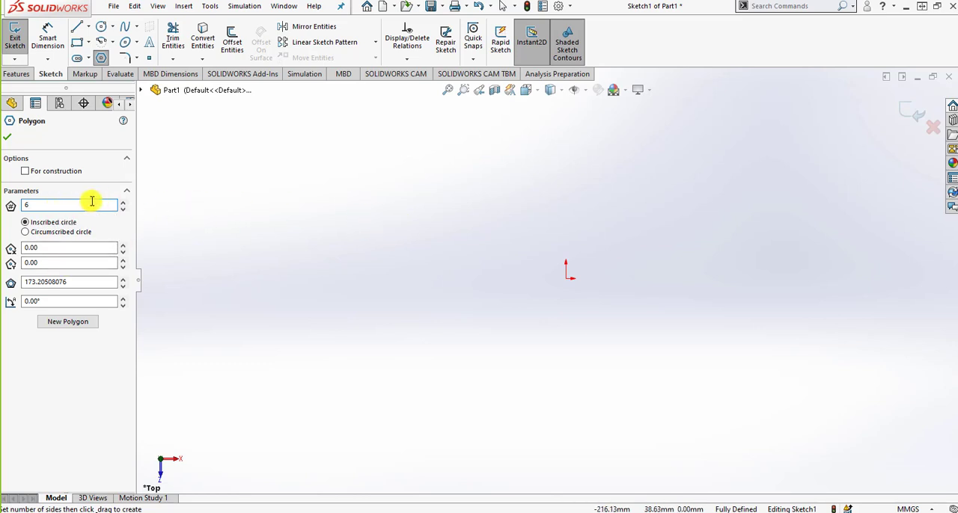
{"action": "left_click_drag", "start_coordinate": [382, 199], "coordinate": [390, 201]}
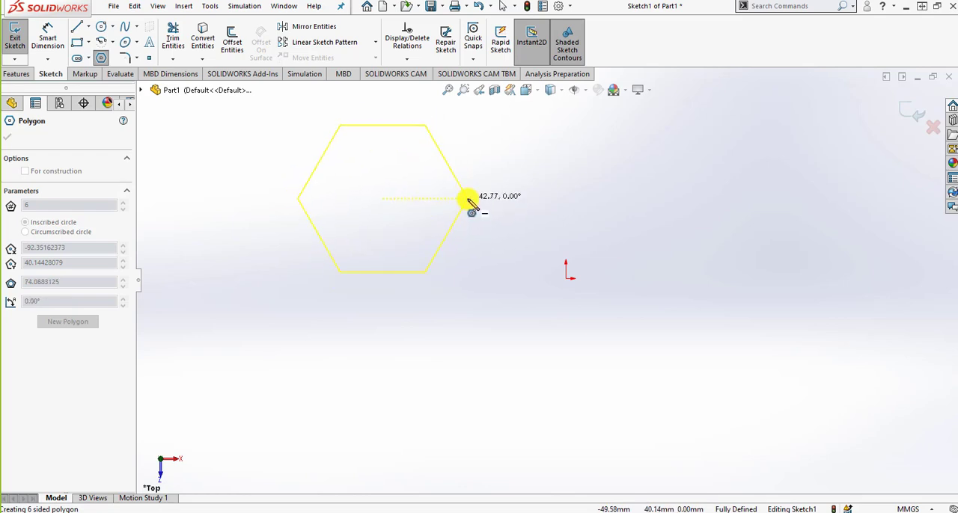
{"action": "left_click", "coordinate": [466, 200]}
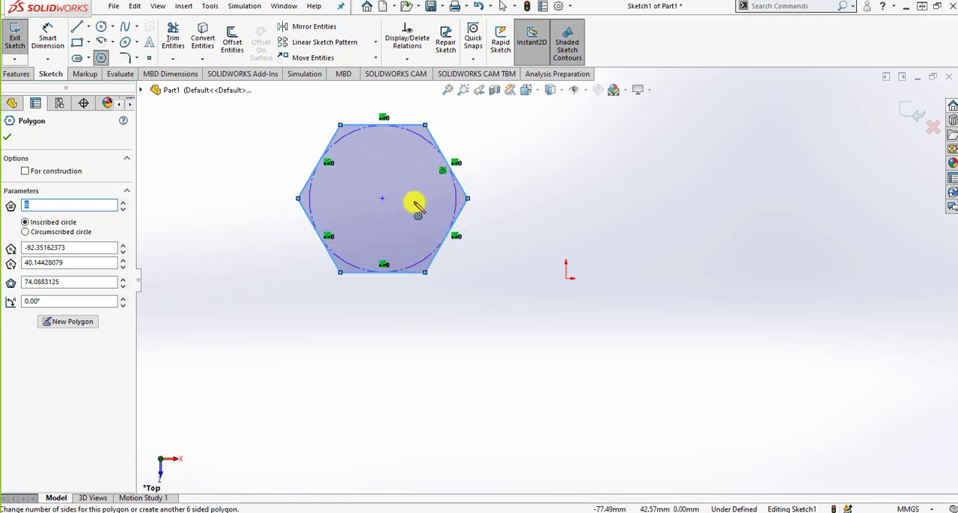
{"action": "left_click", "coordinate": [88, 233]}
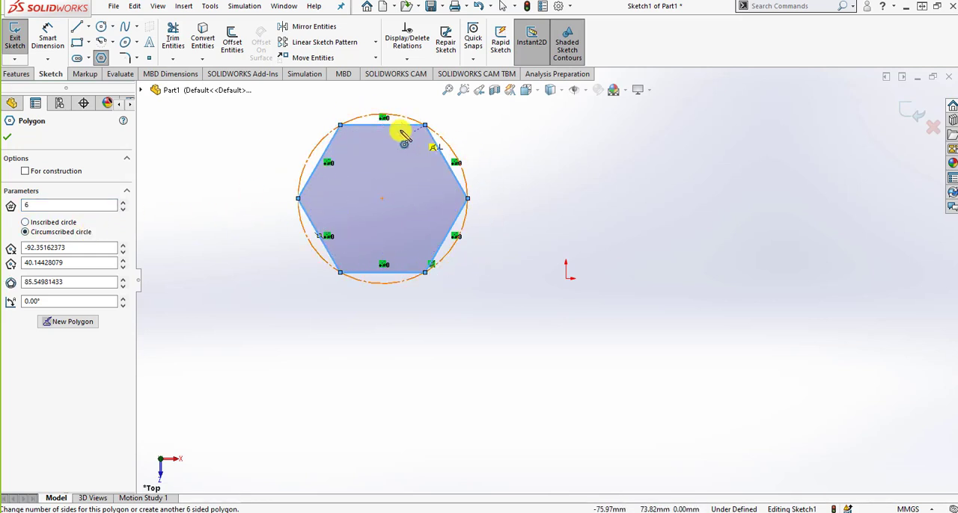
{"action": "left_click", "coordinate": [57, 224]}
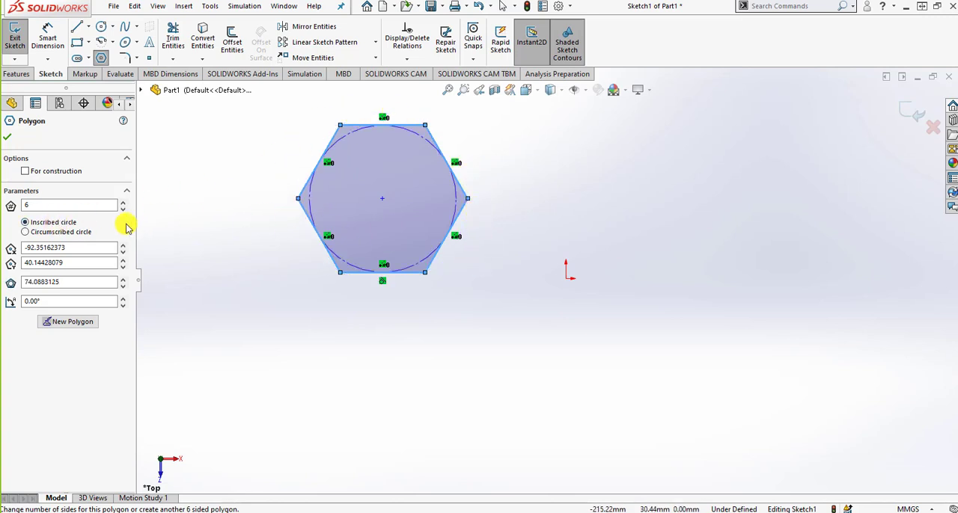
Sketch a second six-sided polygon above and right of the origin with a circumscribed circle about 65 mm in diameter at 90°, comparing the inscribed option
{"action": "left_click", "coordinate": [82, 323]}
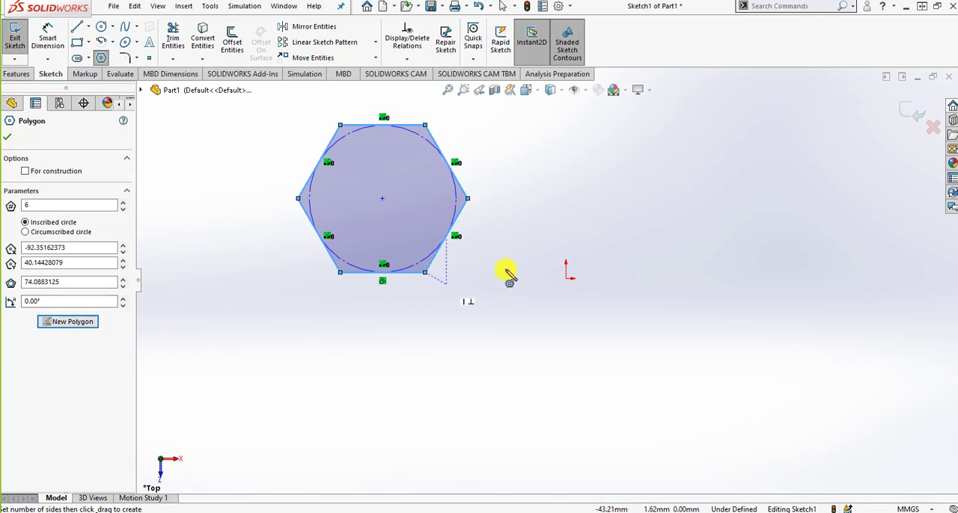
{"action": "left_click", "coordinate": [84, 232]}
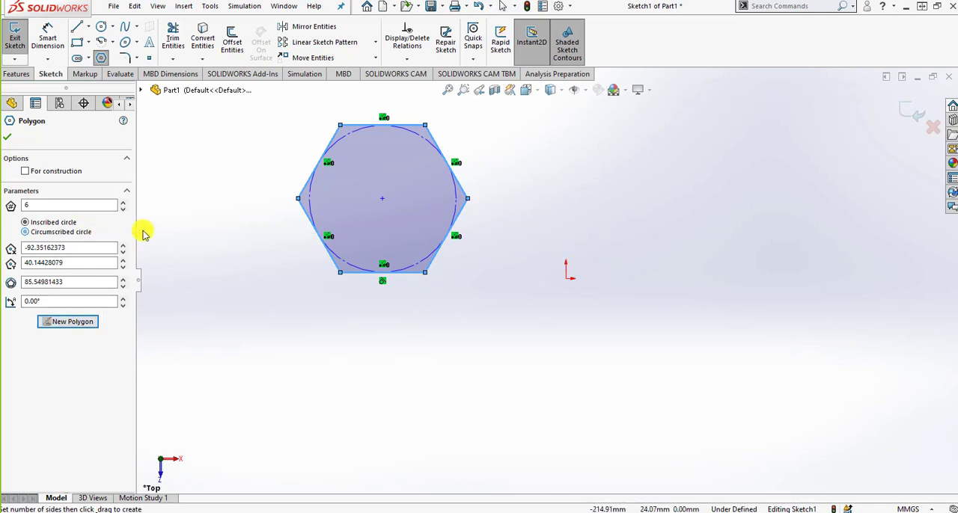
{"action": "left_click_drag", "start_coordinate": [705, 196], "coordinate": [709, 135]}
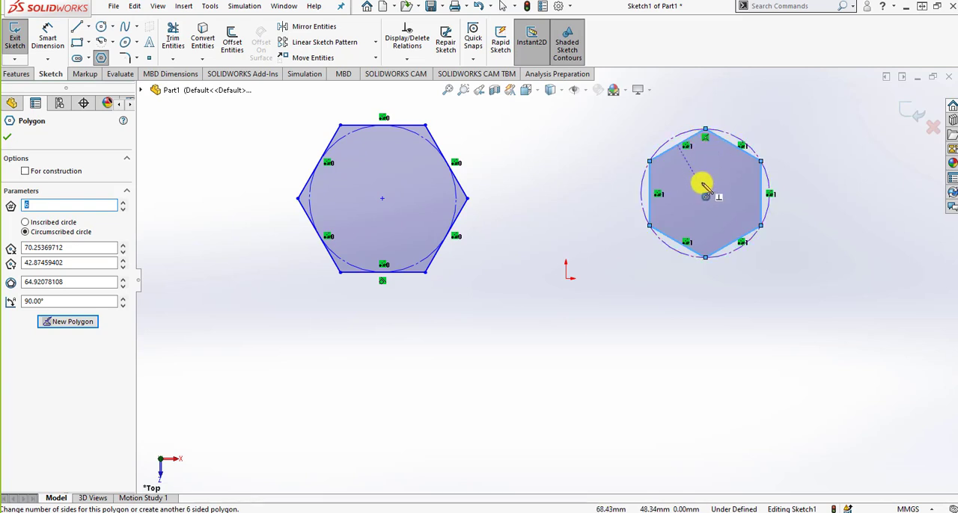
{"action": "left_click", "coordinate": [68, 225]}
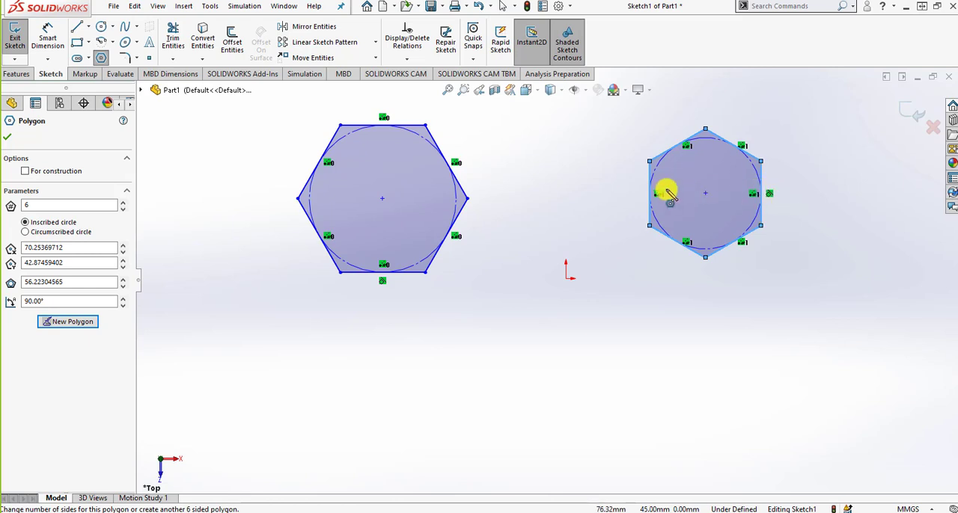
{"action": "left_click", "coordinate": [86, 232]}
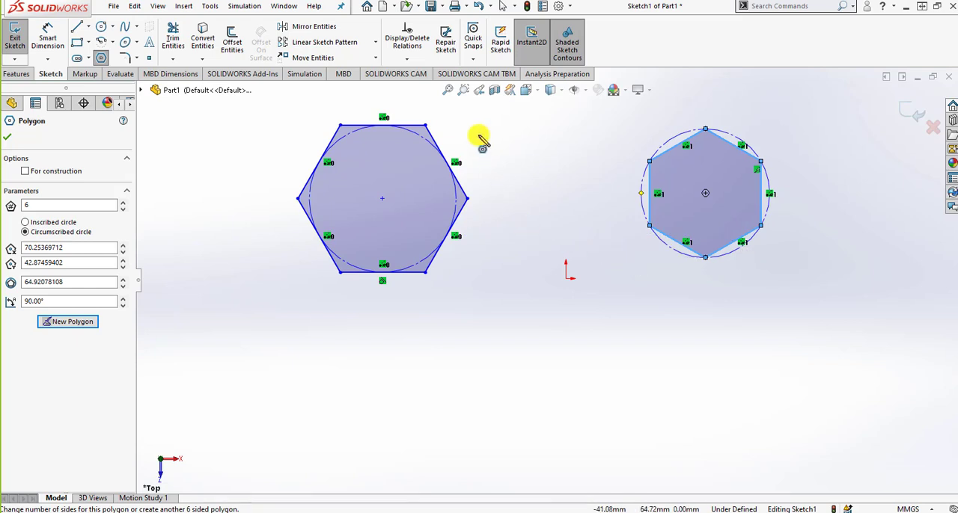
Change the polygon above and right of the origin to eight sides with an inscribed circle
{"action": "left_click", "coordinate": [407, 59]}
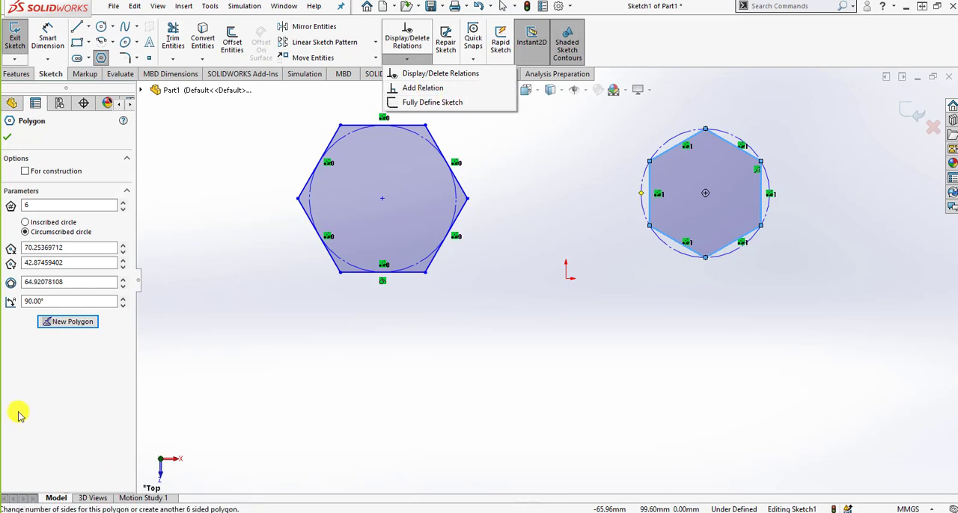
{"action": "left_click", "coordinate": [67, 206]}
{"action": "left_click_drag", "start_coordinate": [68, 206], "coordinate": [9, 207]}
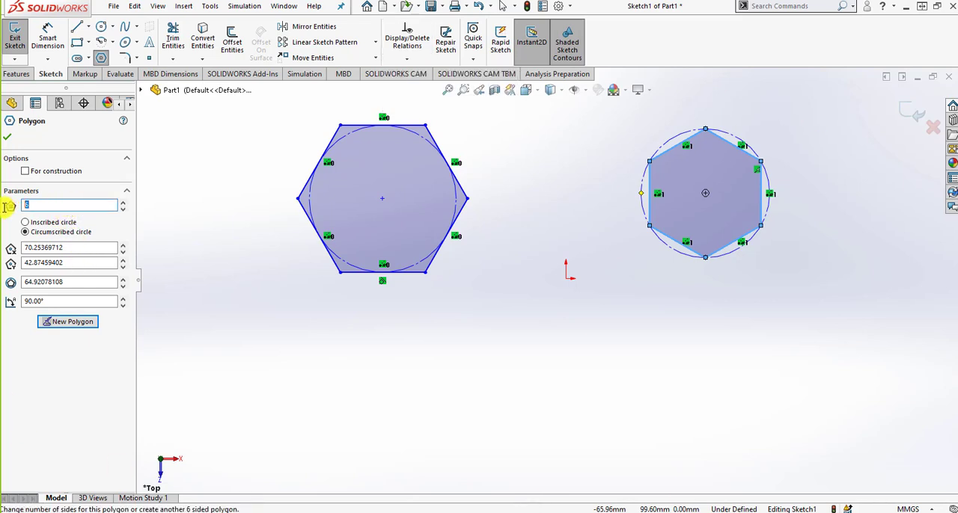
{"action": "left_click", "coordinate": [56, 224]}
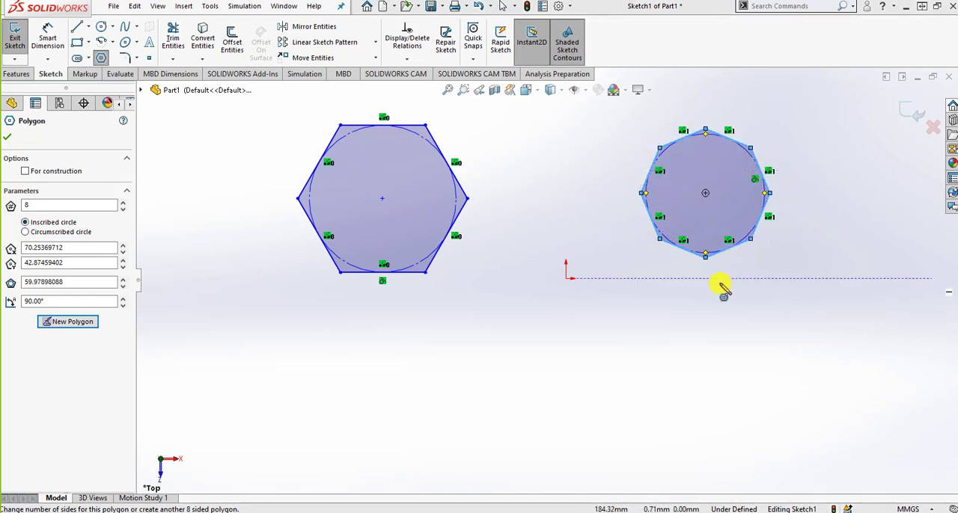
{"action": "left_click", "coordinate": [652, 272]}
{"action": "key", "text": "Escape"}
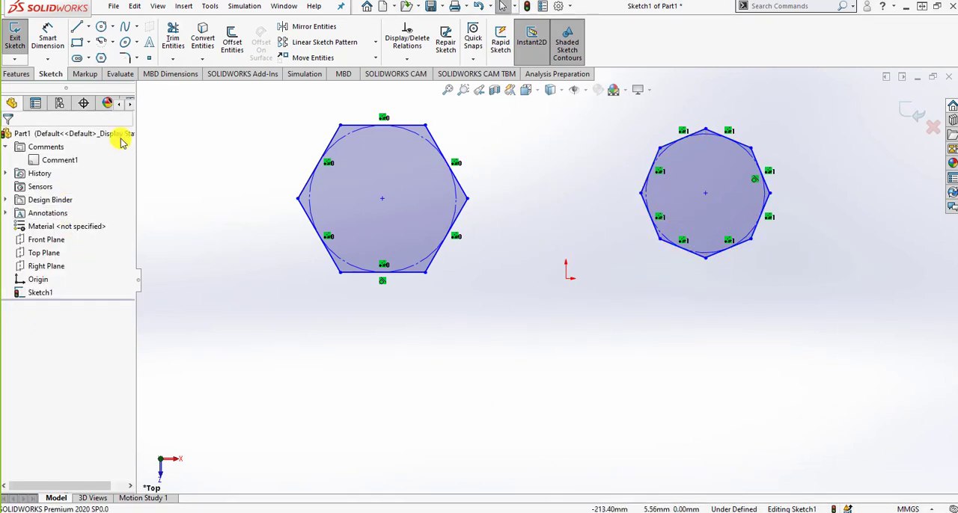
Sketch a ten-sided construction polygon below and left of the origin with an inscribed circle about 68 mm in diameter
{"action": "left_click", "coordinate": [101, 57]}
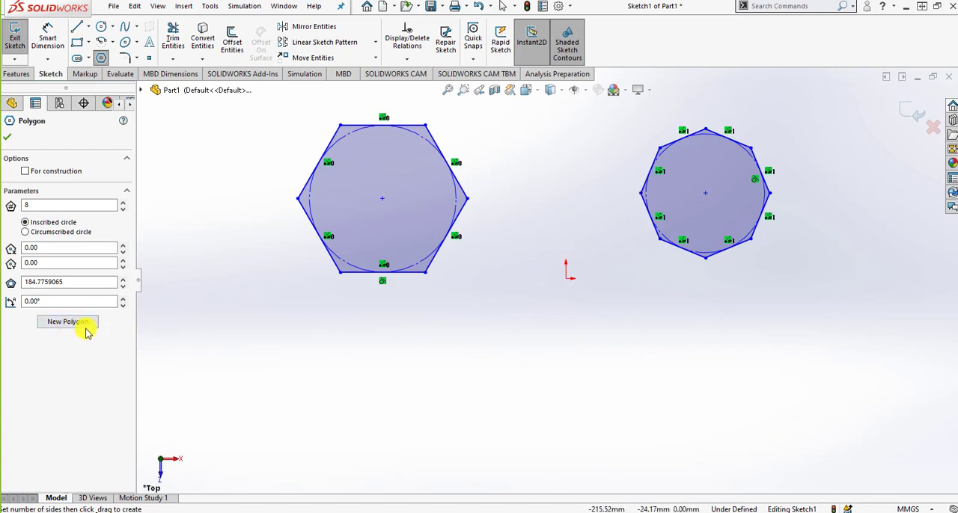
{"action": "left_click_drag", "start_coordinate": [458, 410], "coordinate": [457, 337]}
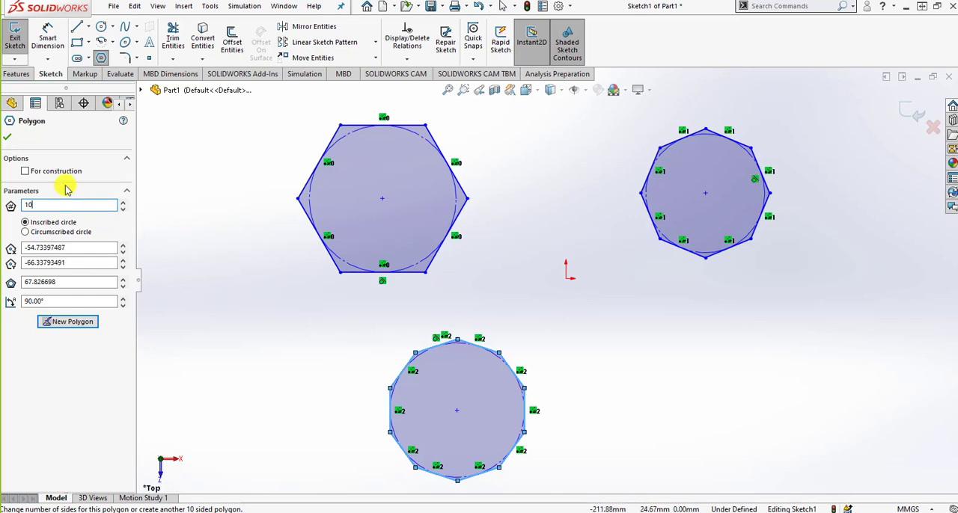
{"action": "left_click", "coordinate": [26, 172]}
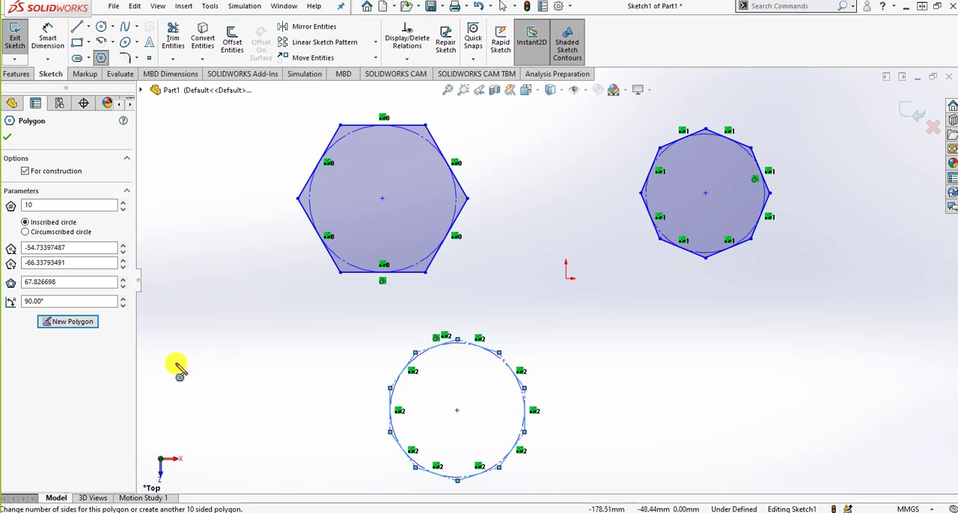
Set the ten-sided construction polygon's angle to 95° and end the Polygon command
{"action": "left_click", "coordinate": [77, 252]}
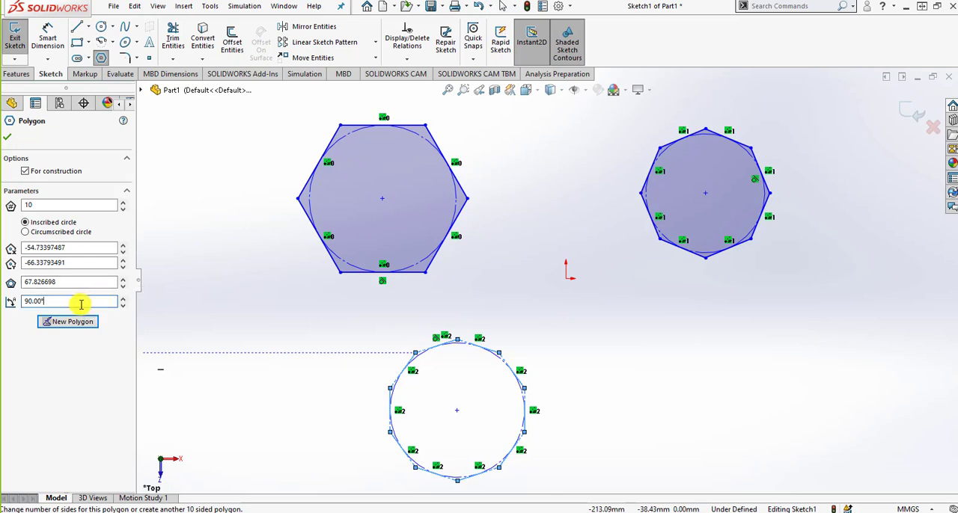
{"action": "left_click_drag", "start_coordinate": [81, 303], "coordinate": [5, 303]}
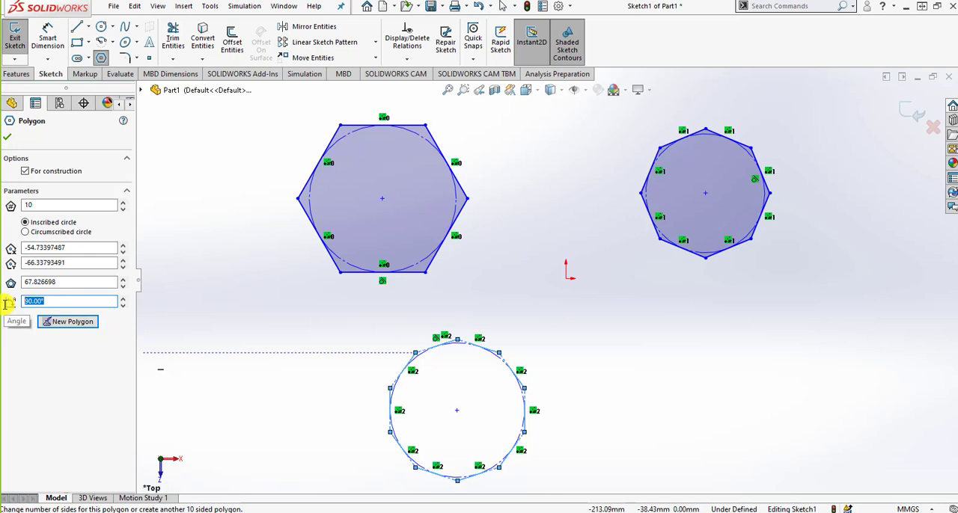
{"action": "type", "text": "95"}
{"action": "key", "text": "Return"}
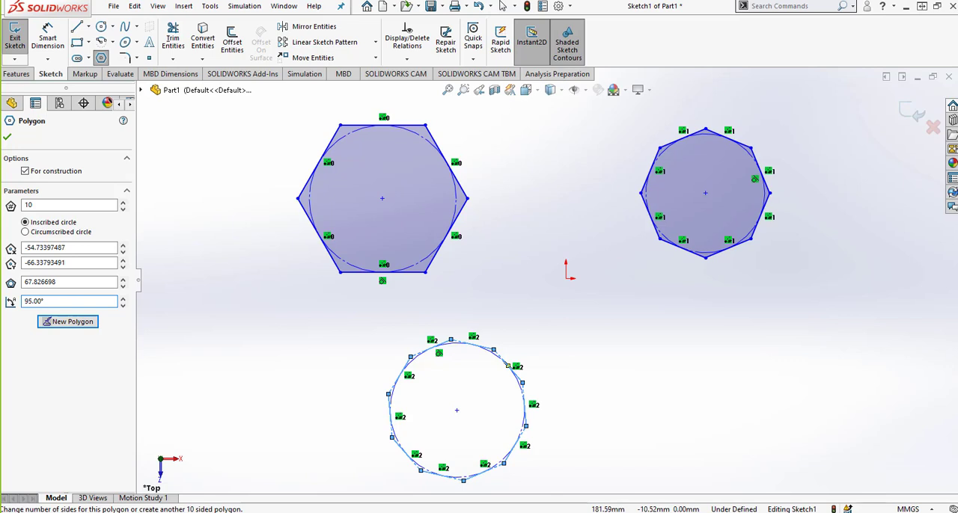
{"action": "left_click", "coordinate": [7, 137]}
{"action": "left_click", "coordinate": [620, 390]}
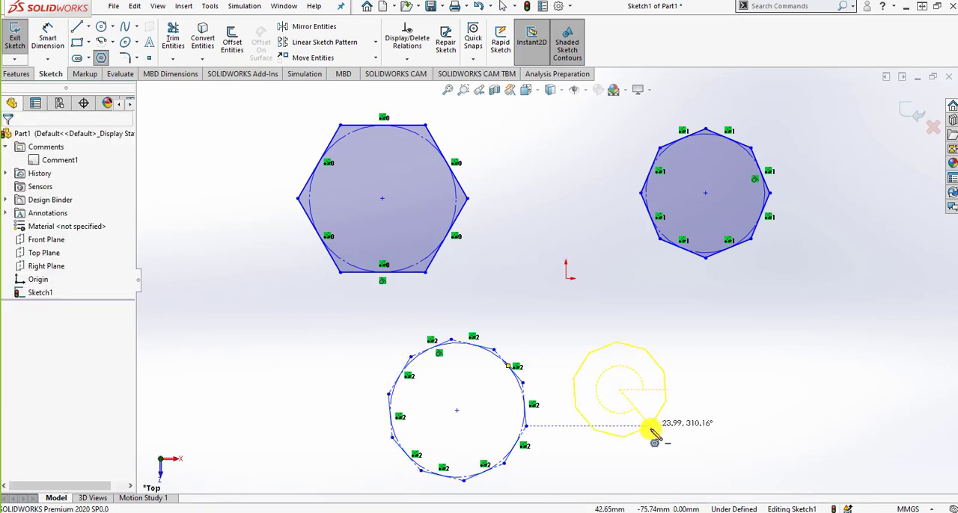
{"action": "key", "text": "Escape"}
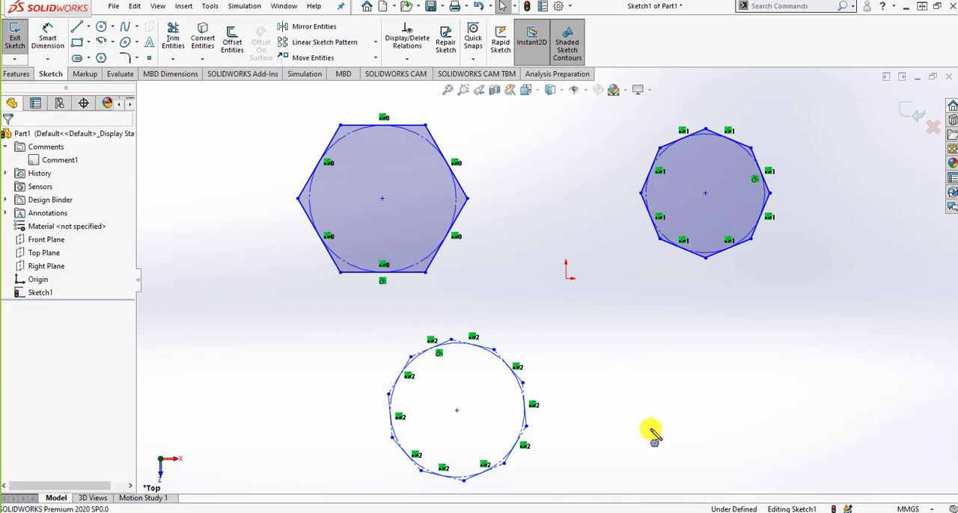
Sketch a center-point circle of about 35 mm radius below and right of the origin, keeping it as regular geometry
{"action": "left_click", "coordinate": [112, 27]}
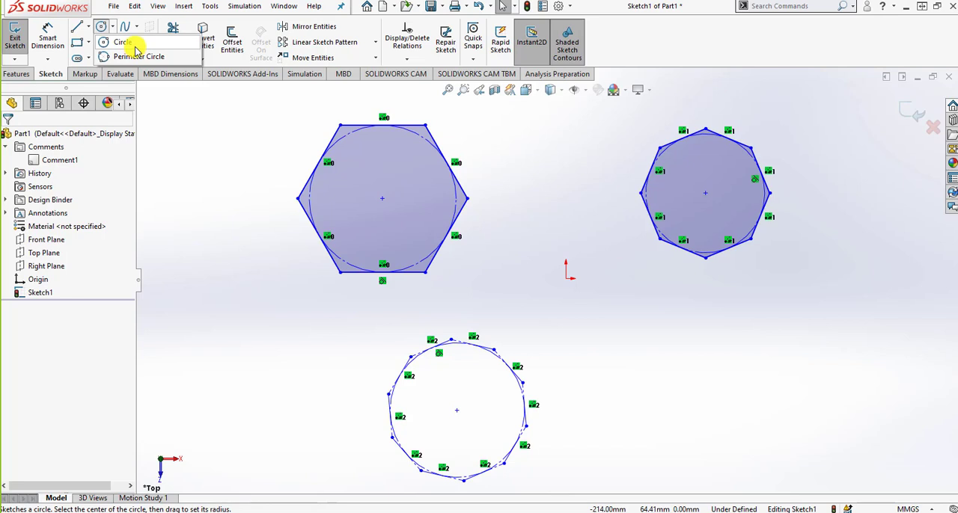
{"action": "left_click", "coordinate": [133, 42]}
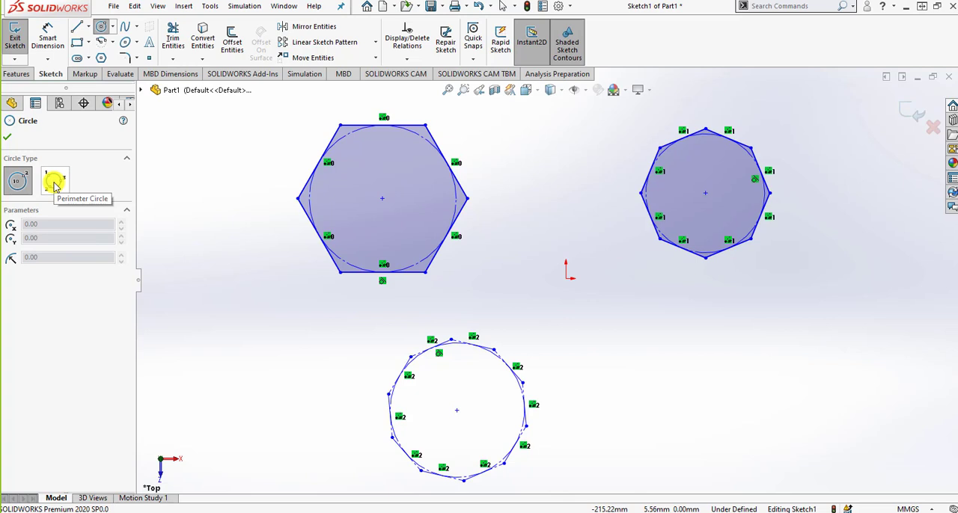
{"action": "left_click", "coordinate": [54, 186]}
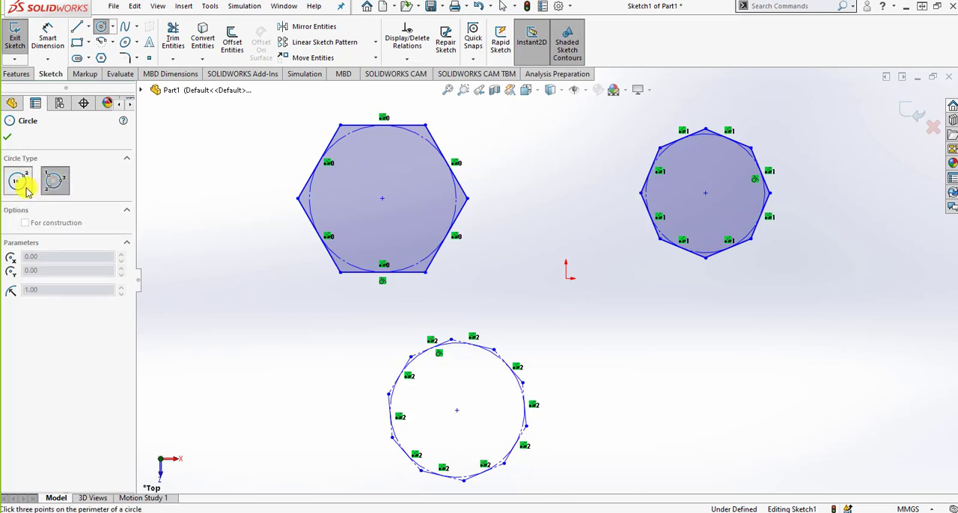
{"action": "left_click", "coordinate": [20, 181]}
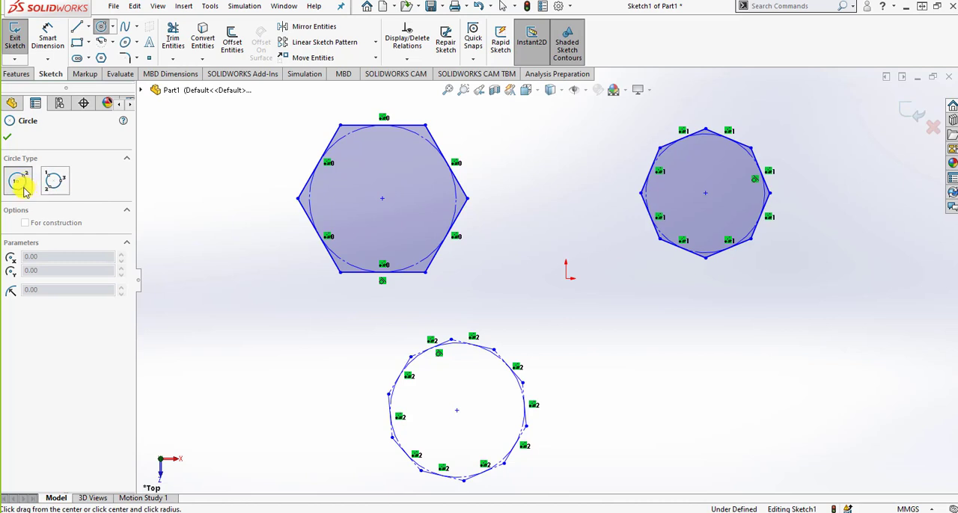
{"action": "left_click", "coordinate": [688, 373]}
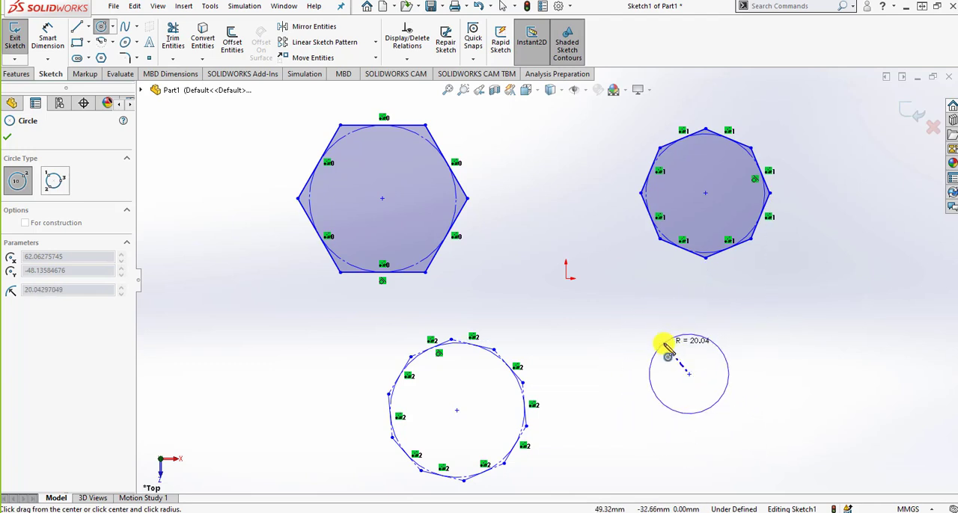
{"action": "left_click", "coordinate": [758, 370]}
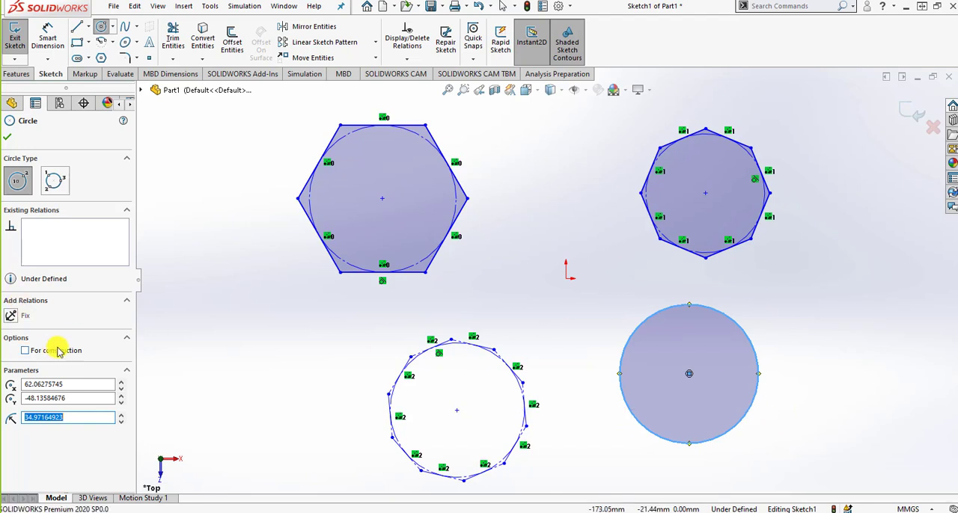
{"action": "left_click", "coordinate": [26, 351]}
{"action": "left_click", "coordinate": [58, 354]}
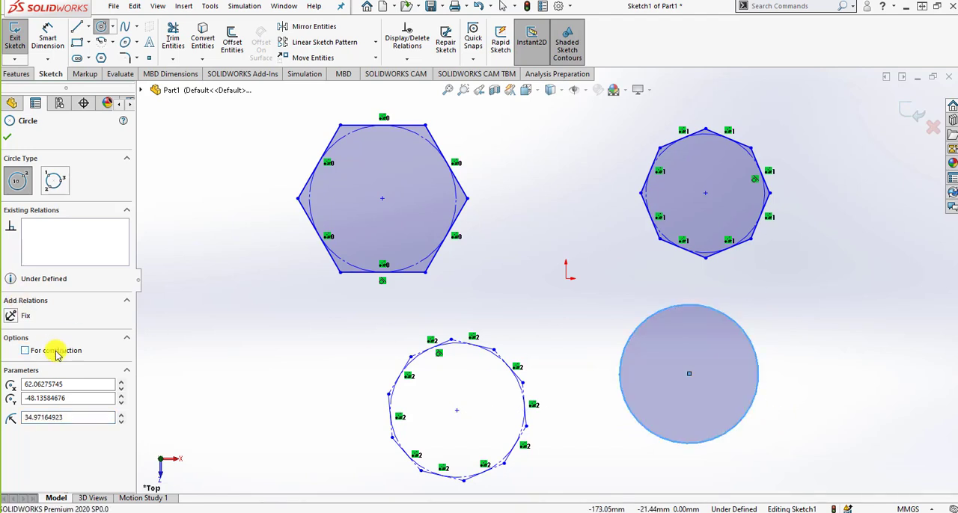
{"action": "left_click", "coordinate": [40, 399]}
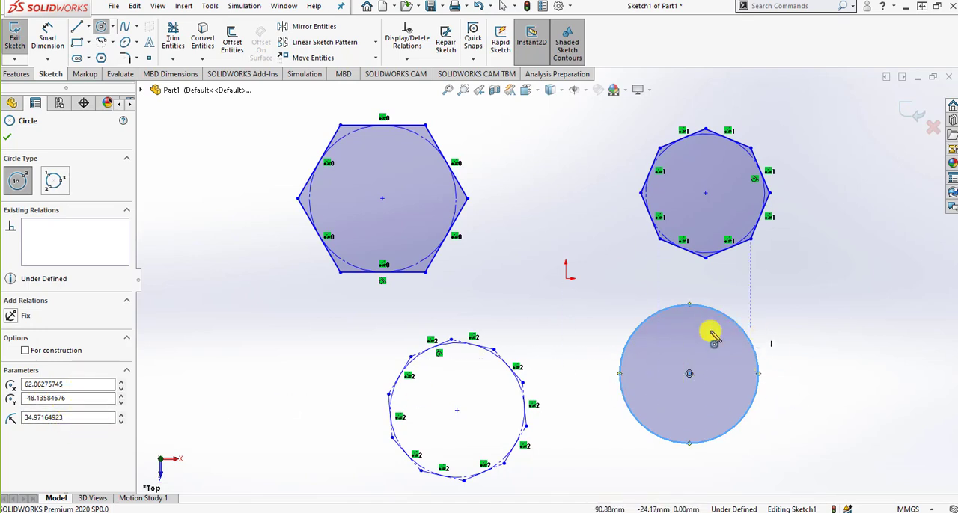
Sketch a three-point perimeter circle of about 33 mm radius below and left of the hexagon
{"action": "left_click", "coordinate": [53, 184]}
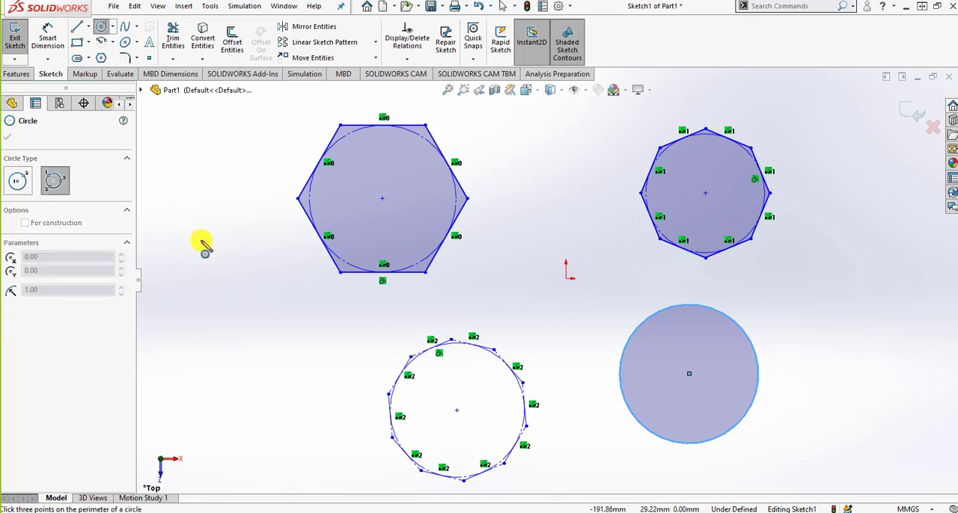
{"action": "left_click", "coordinate": [235, 355]}
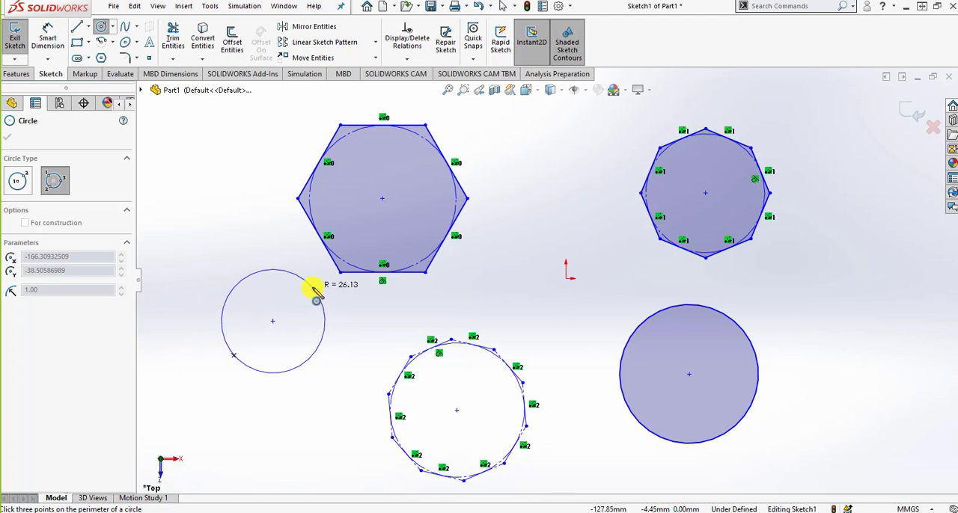
{"action": "left_click", "coordinate": [306, 282]}
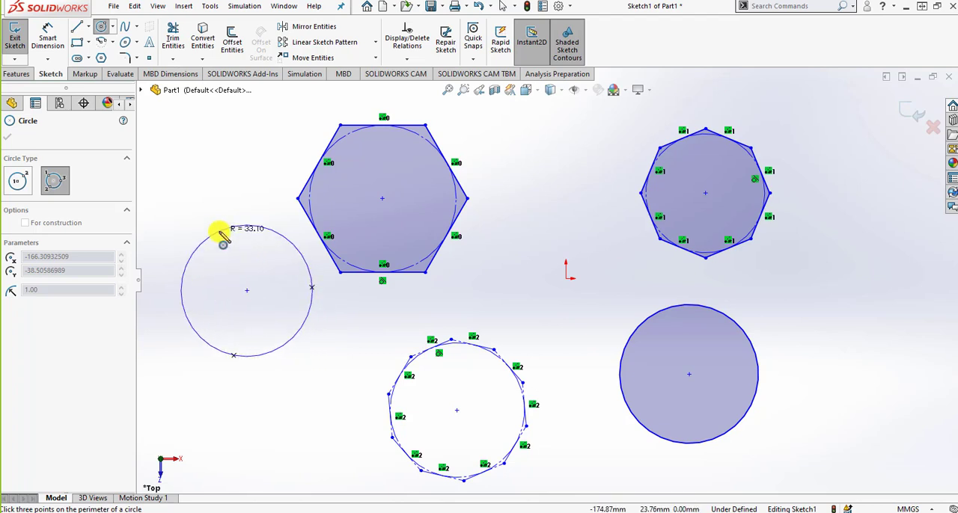
{"action": "left_click", "coordinate": [219, 231]}
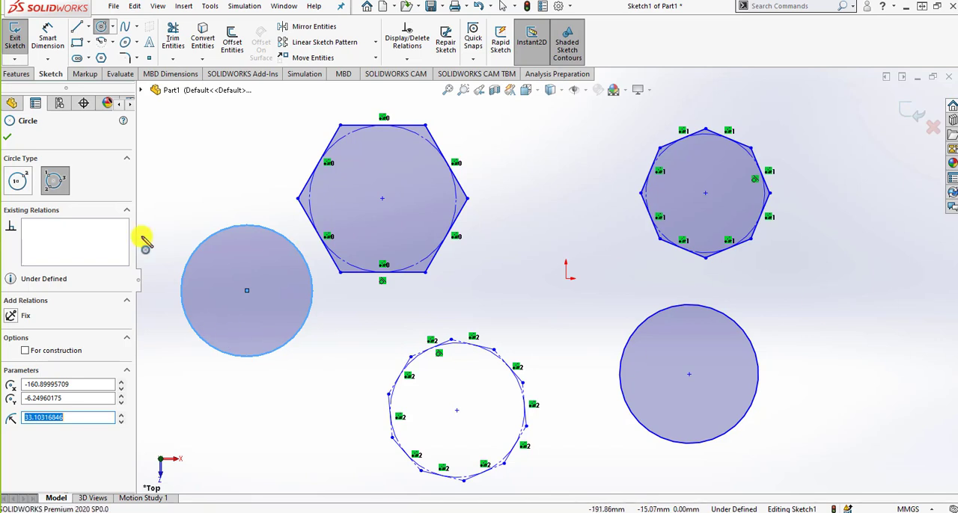
{"action": "left_click", "coordinate": [7, 137]}
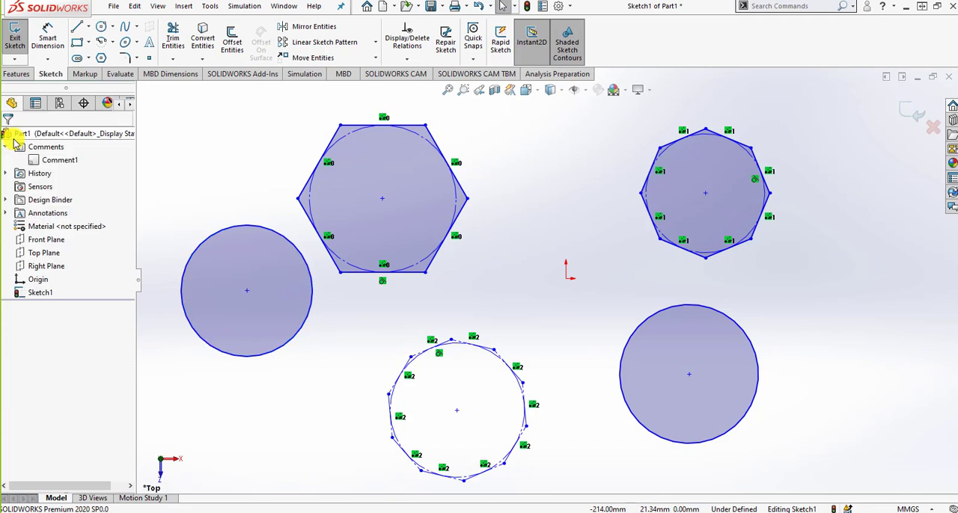
Sketch a Centerpoint Arc of about 21 mm radius in the empty area left of the hexagon, opening toward it
{"action": "left_click", "coordinate": [113, 43]}
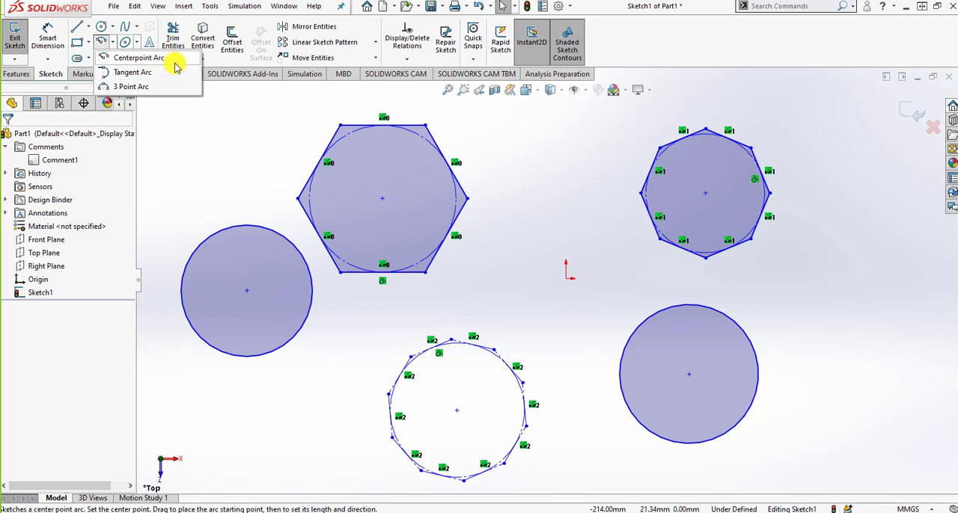
{"action": "left_click", "coordinate": [142, 57]}
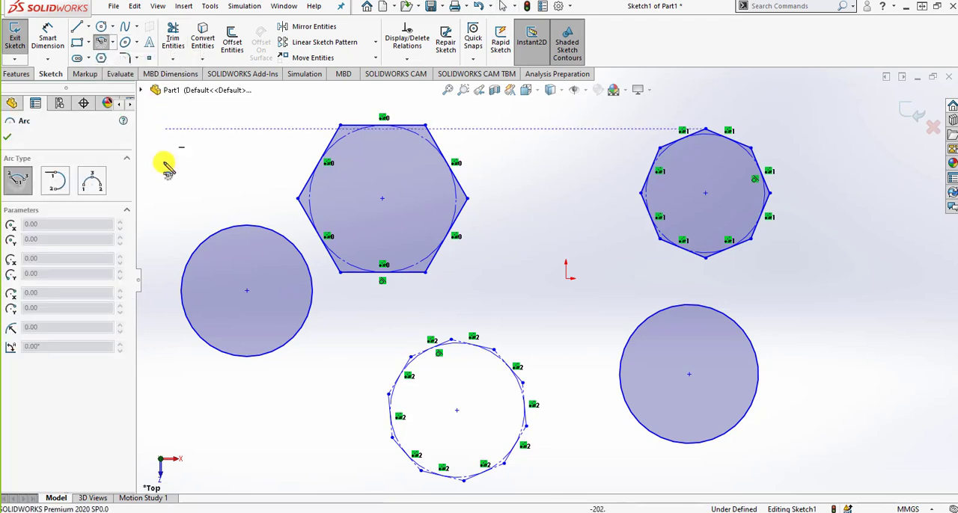
{"action": "mouse_move", "coordinate": [240, 206]}
{"action": "middle_mouse_down"}
{"action": "mouse_move", "coordinate": [336, 259]}
{"action": "mouse_move", "coordinate": [276, 232]}
{"action": "mouse_move", "coordinate": [320, 247]}
{"action": "middle_mouse_up"}
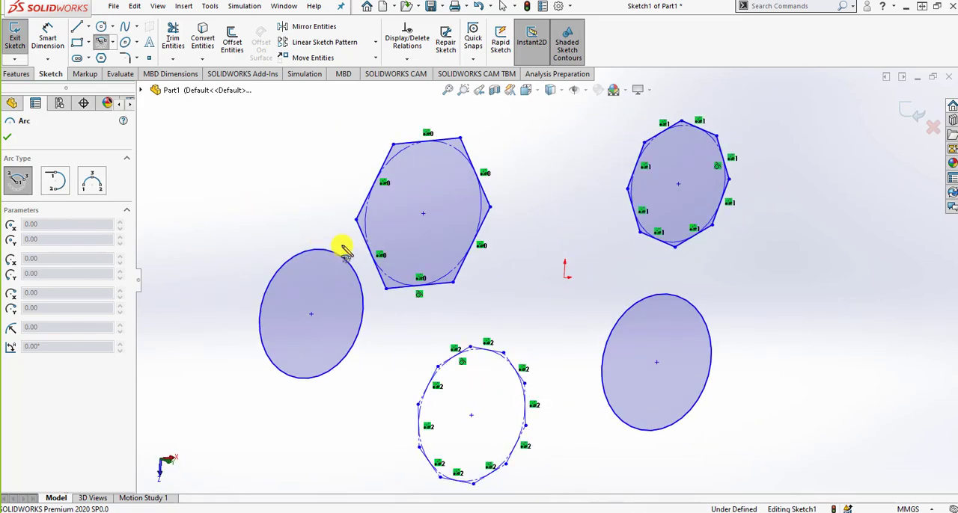
{"action": "key", "text": "space"}
{"action": "left_click", "coordinate": [470, 330]}
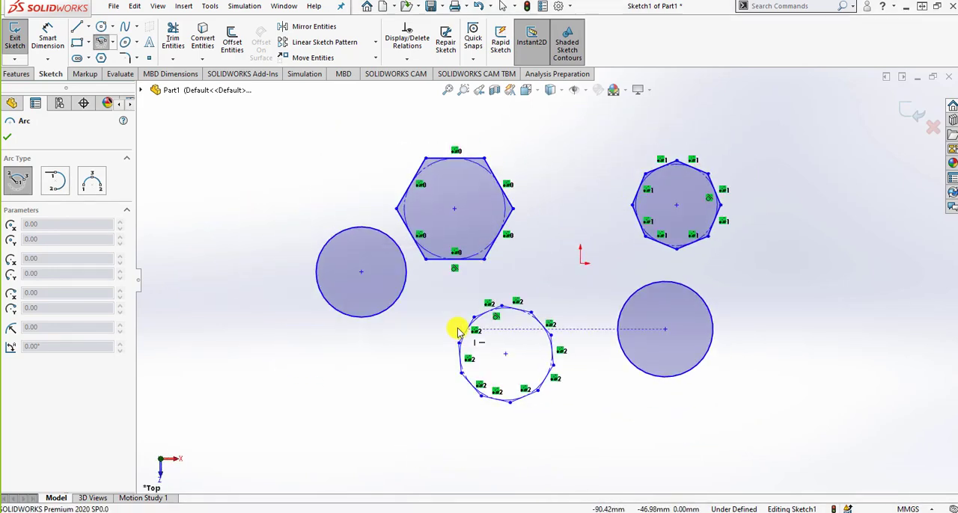
{"action": "scroll", "coordinate": [258, 168], "scroll_direction": "down", "scroll_amount": 5}
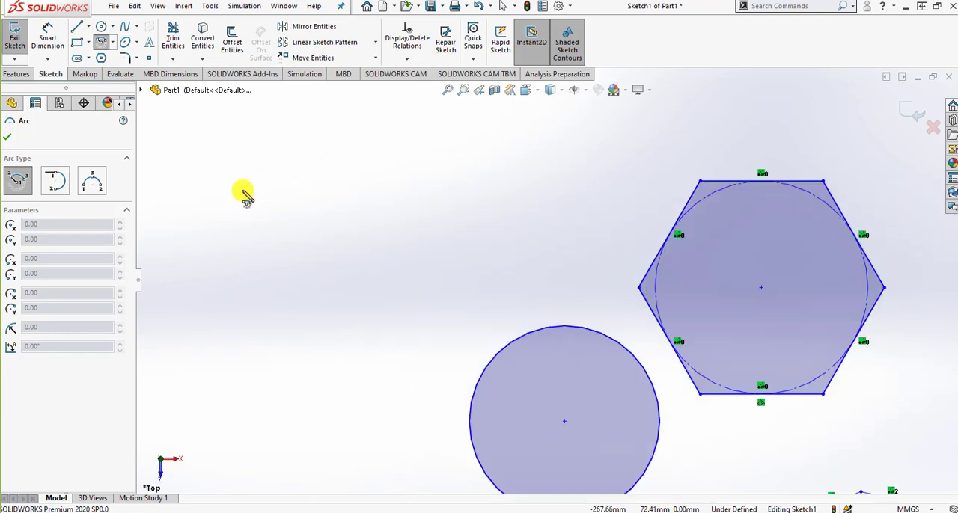
{"action": "left_click", "coordinate": [266, 225]}
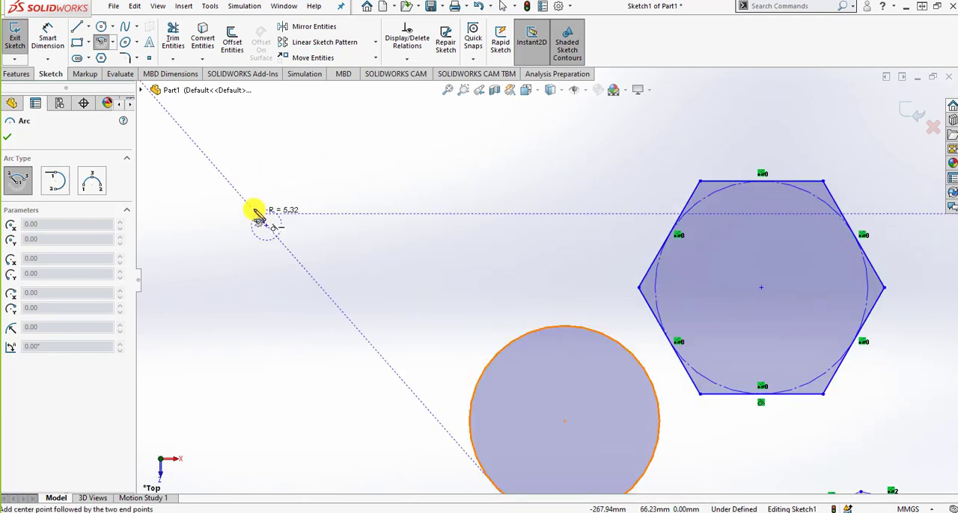
{"action": "left_click", "coordinate": [223, 182]}
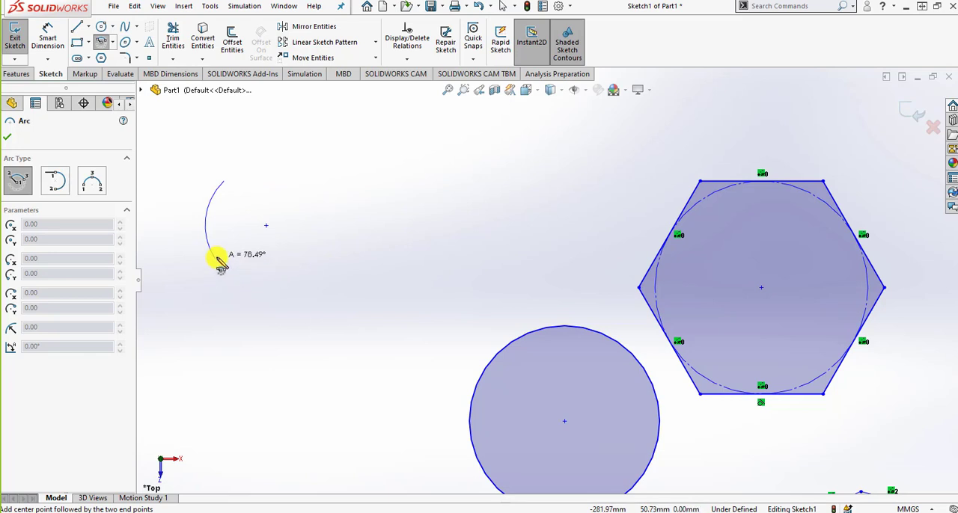
{"action": "left_click", "coordinate": [266, 287]}
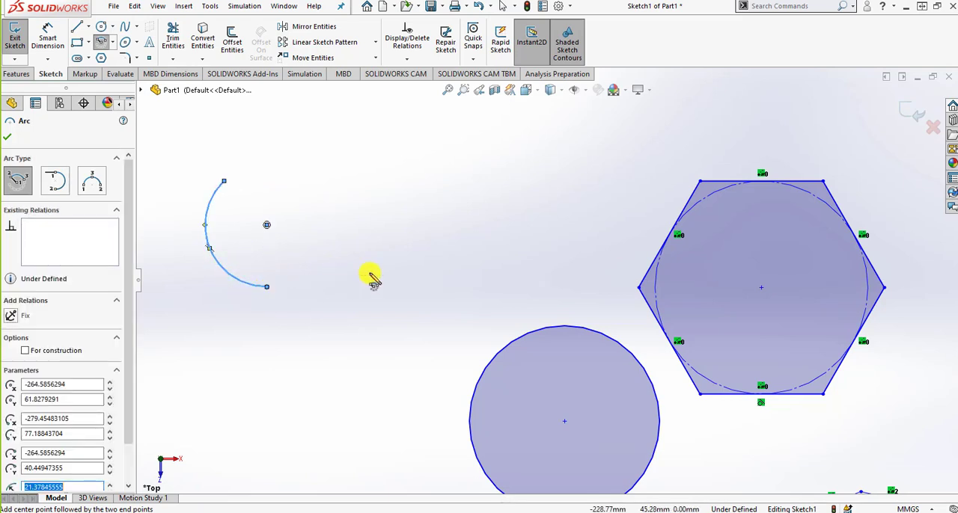
Sketch a 3 Point Arc of about 36 mm radius between the centerpoint arc and the hexagon, bulging upward
{"action": "left_click", "coordinate": [92, 181]}
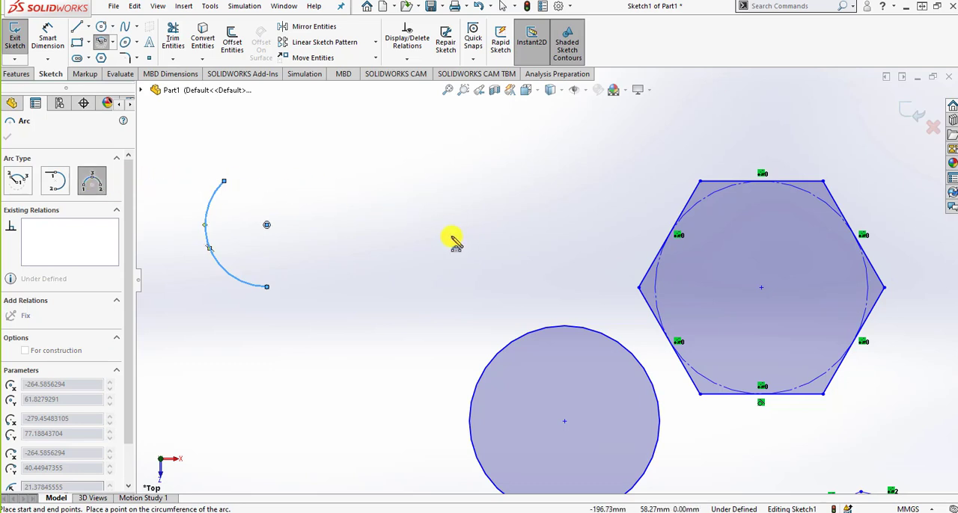
{"action": "left_click", "coordinate": [386, 225]}
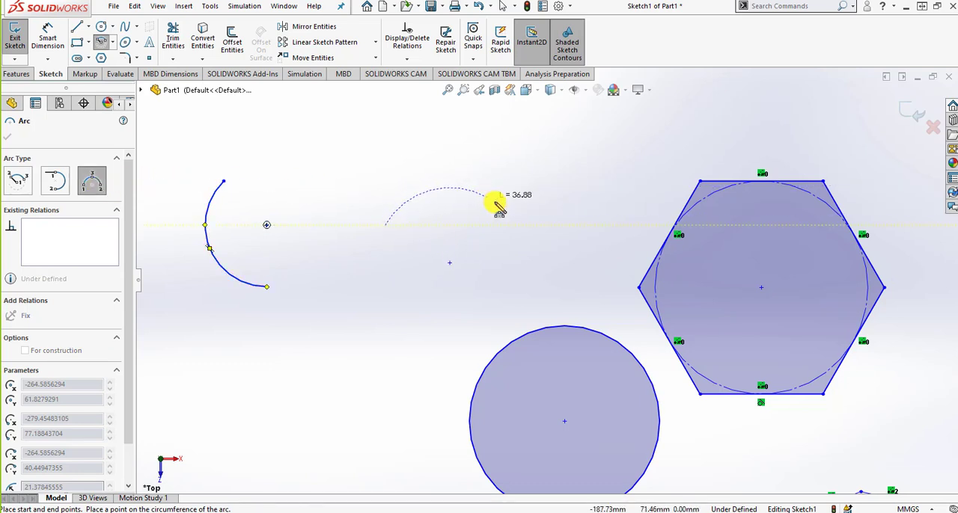
{"action": "left_click", "coordinate": [581, 225]}
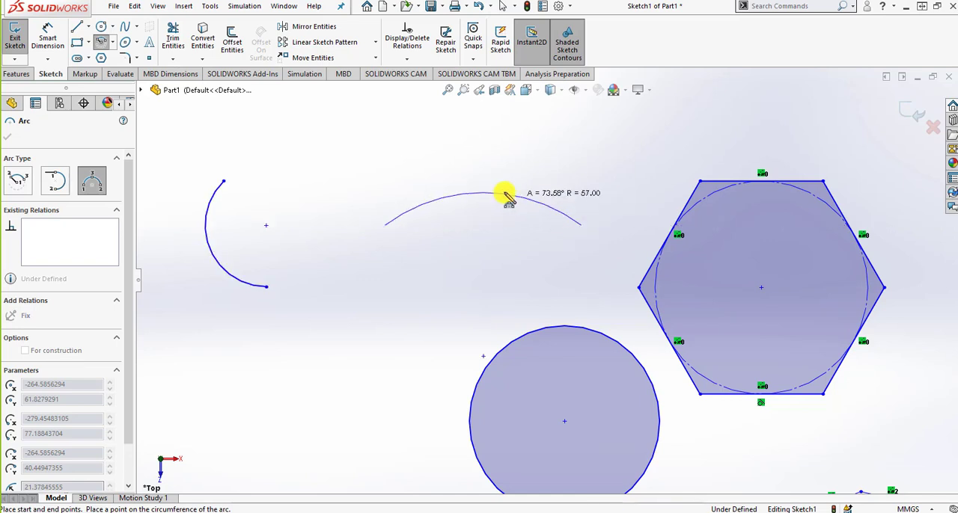
{"action": "left_click", "coordinate": [485, 155]}
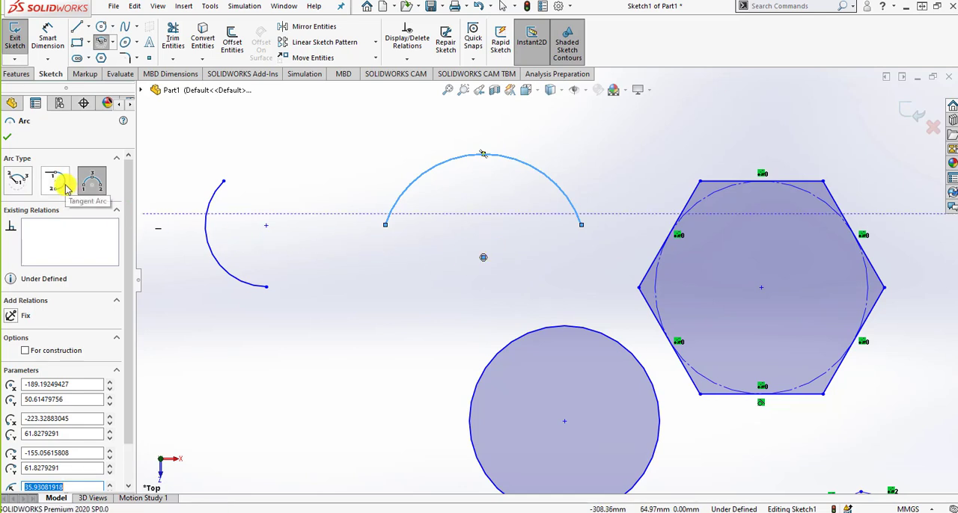
Sketch a horizontal line about 31 mm long above the centerpoint arc and end the Line command
{"action": "left_click", "coordinate": [77, 26]}
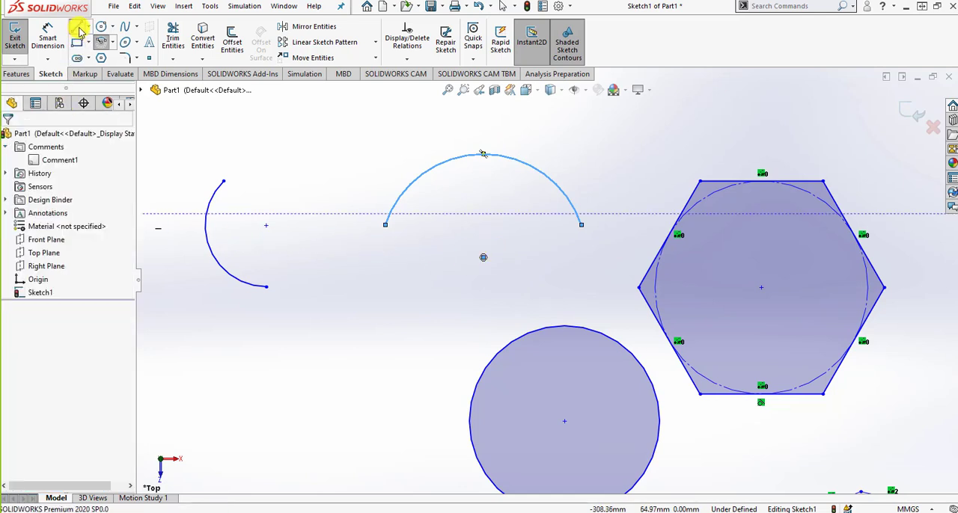
{"action": "left_click", "coordinate": [217, 124]}
{"action": "left_click", "coordinate": [307, 124]}
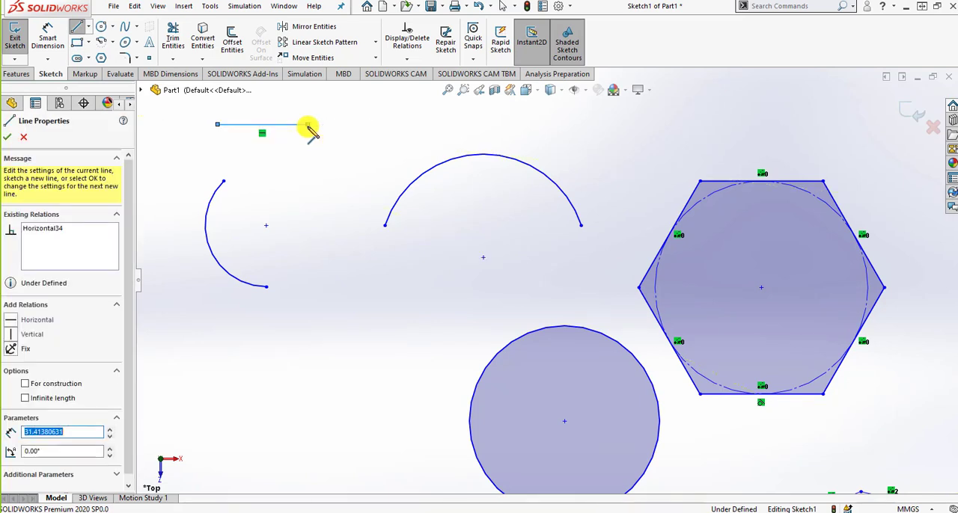
{"action": "right_click", "coordinate": [313, 134]}
{"action": "left_click", "coordinate": [316, 136]}
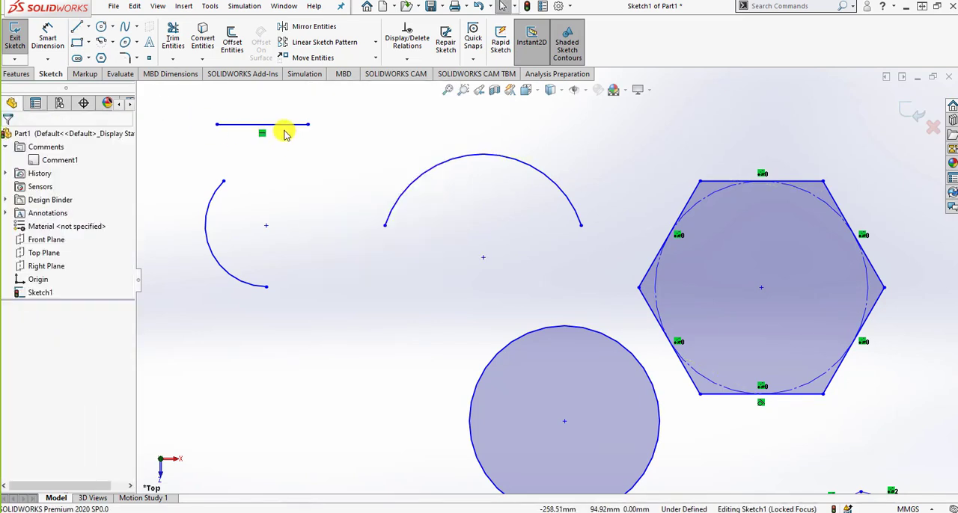
Sketch a Tangent Arc from the right endpoint of the short horizontal line, curving down to the right, and end the Arc command
{"action": "left_click", "coordinate": [292, 125]}
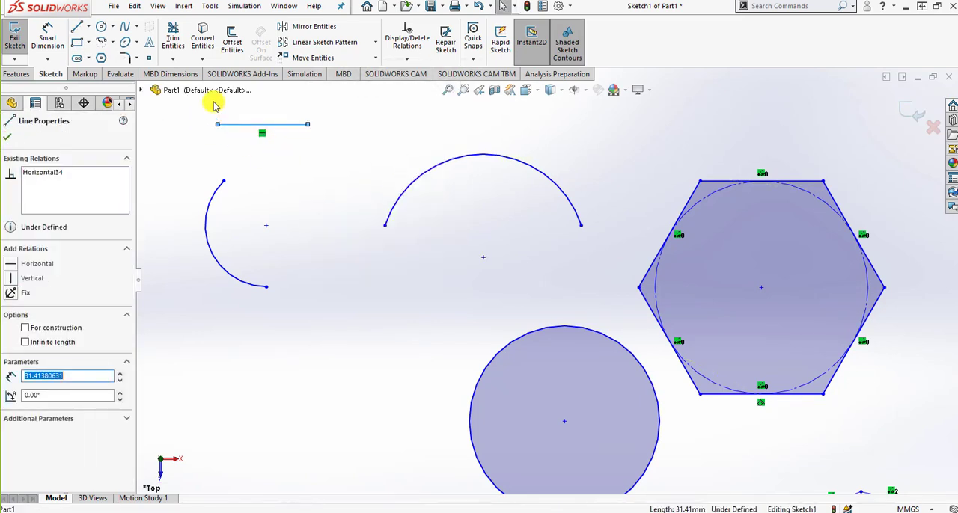
{"action": "left_click", "coordinate": [102, 42]}
{"action": "left_click", "coordinate": [58, 184]}
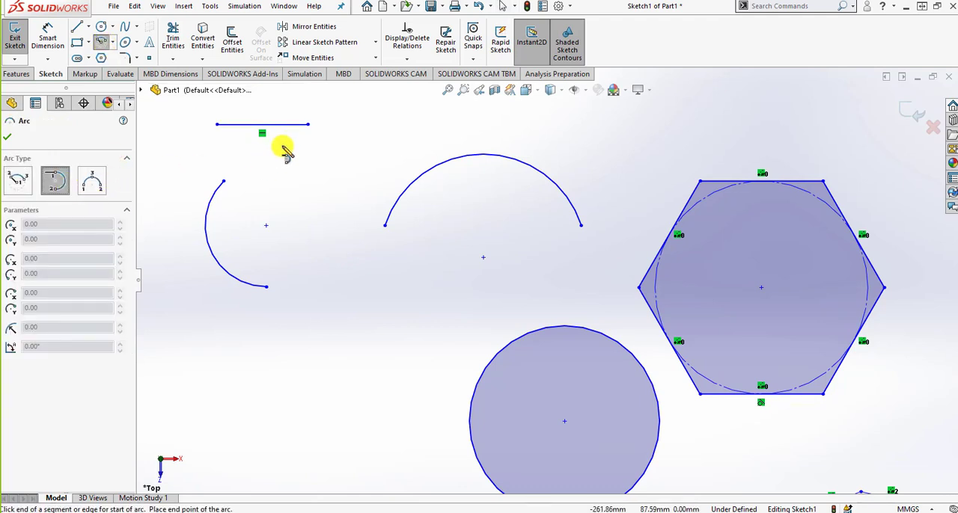
{"action": "left_click", "coordinate": [307, 125]}
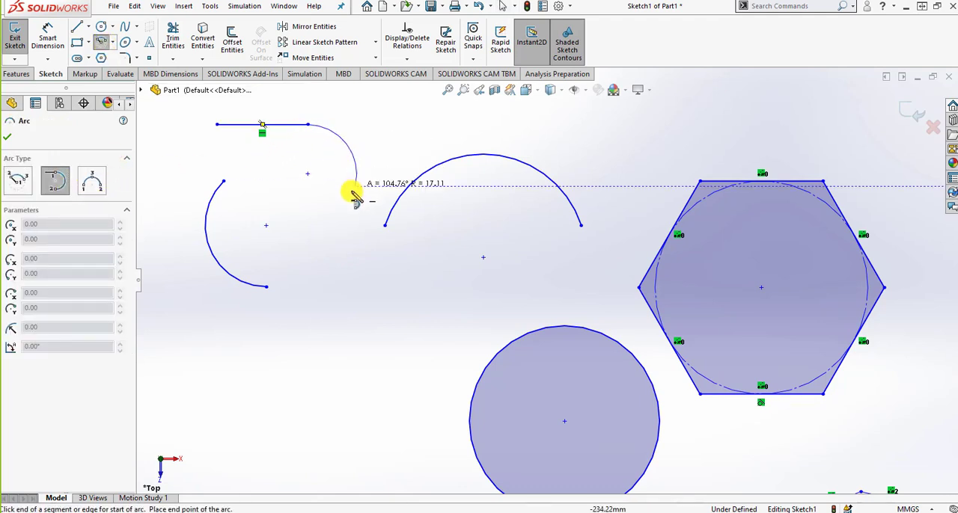
{"action": "left_click", "coordinate": [364, 157]}
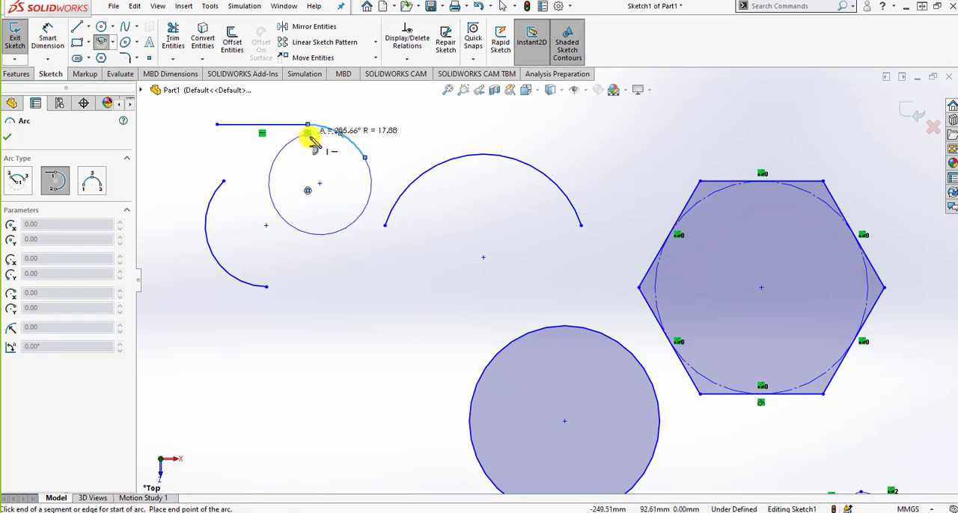
{"action": "right_click", "coordinate": [358, 208]}
{"action": "left_click", "coordinate": [372, 210]}
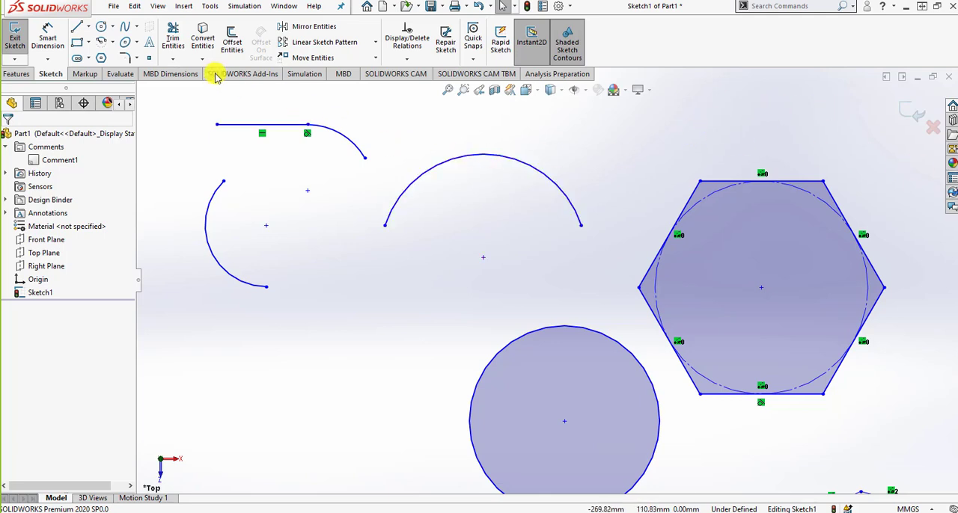
Trim away the arcs, circle and most of the hexagon, and exit the sketch, discarding its changes
{"action": "left_click", "coordinate": [170, 39]}
{"action": "mouse_move", "coordinate": [784, 426]}
{"action": "left_mouse_down"}
{"action": "mouse_move", "coordinate": [635, 406]}
{"action": "mouse_move", "coordinate": [342, 259]}
{"action": "mouse_move", "coordinate": [332, 120]}
{"action": "mouse_move", "coordinate": [337, 163]}
{"action": "mouse_move", "coordinate": [798, 271]}
{"action": "mouse_move", "coordinate": [723, 209]}
{"action": "mouse_move", "coordinate": [801, 368]}
{"action": "mouse_move", "coordinate": [859, 367]}
{"action": "mouse_move", "coordinate": [719, 376]}
{"action": "mouse_move", "coordinate": [711, 207]}
{"action": "left_mouse_up"}
{"action": "left_click", "coordinate": [919, 122]}
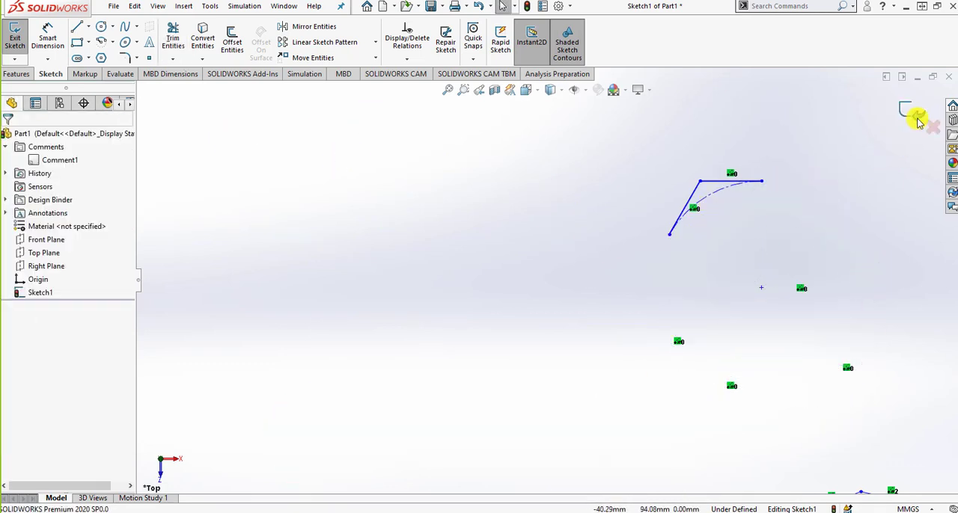
{"action": "left_click", "coordinate": [931, 127]}
{"action": "left_click", "coordinate": [492, 266]}
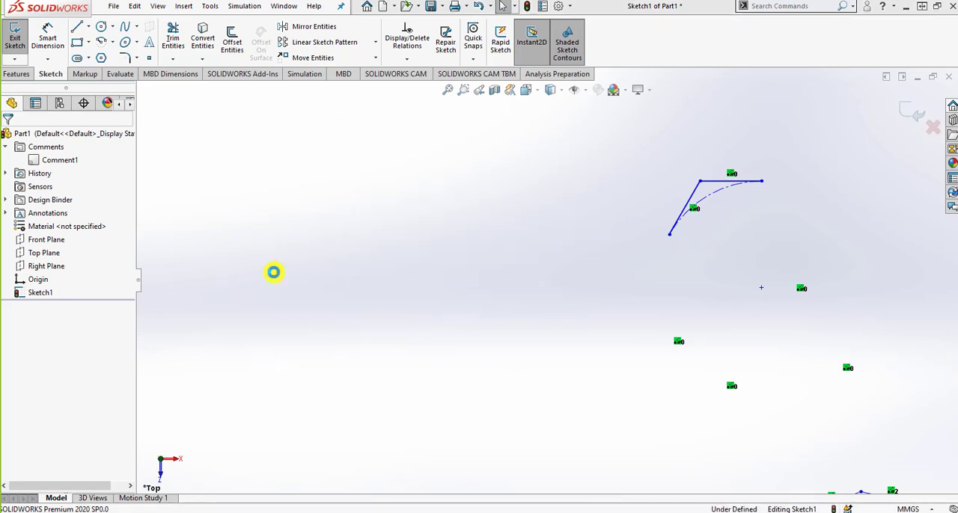
Delete Sketch1 from the part and confirm the deletion
{"action": "left_click", "coordinate": [48, 292]}
{"action": "right_click", "coordinate": [48, 293]}
{"action": "left_click", "coordinate": [52, 367]}
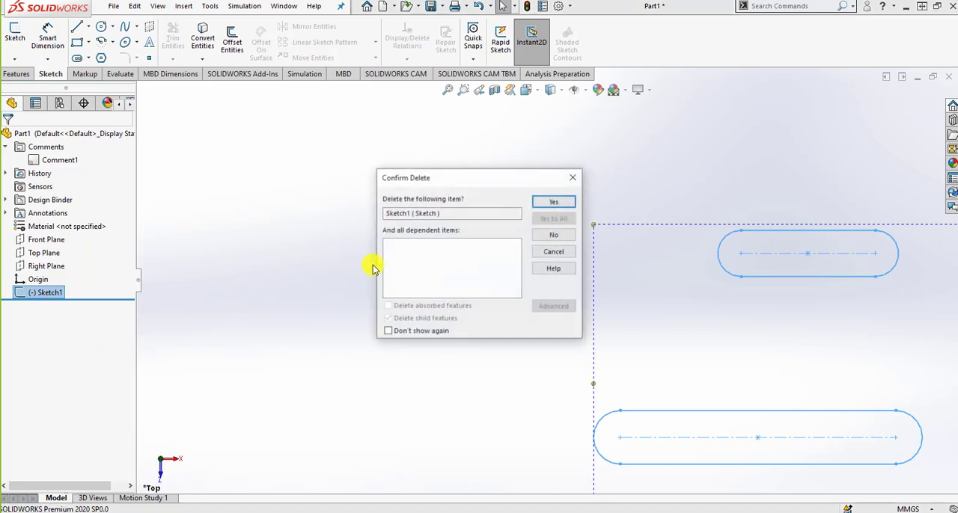
{"action": "left_click", "coordinate": [552, 203]}
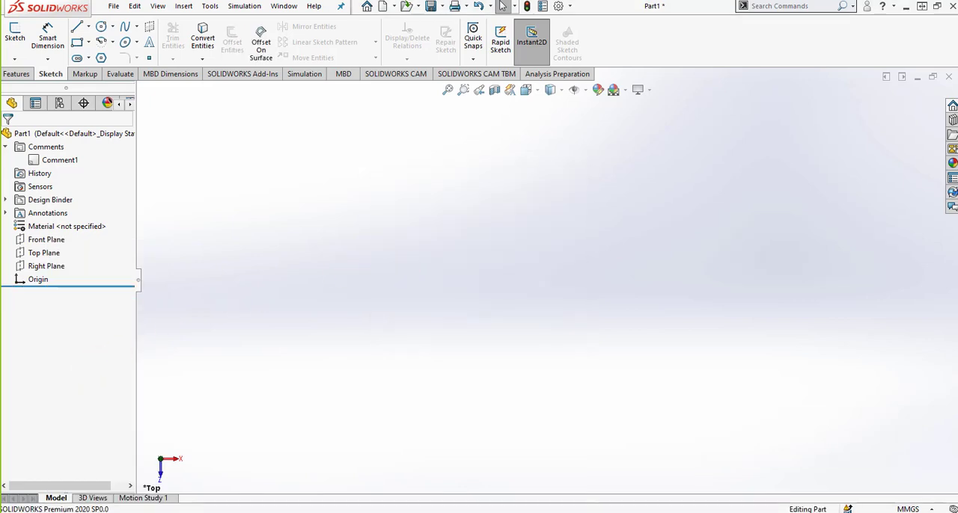
Bring the PowerPoint slide with the 1" x 4 1/4" Millwork Casing exercise into view, examine its drawing, and move it away again
{"action": "left_click_drag", "start_coordinate": [957, 11], "coordinate": [306, 32]}
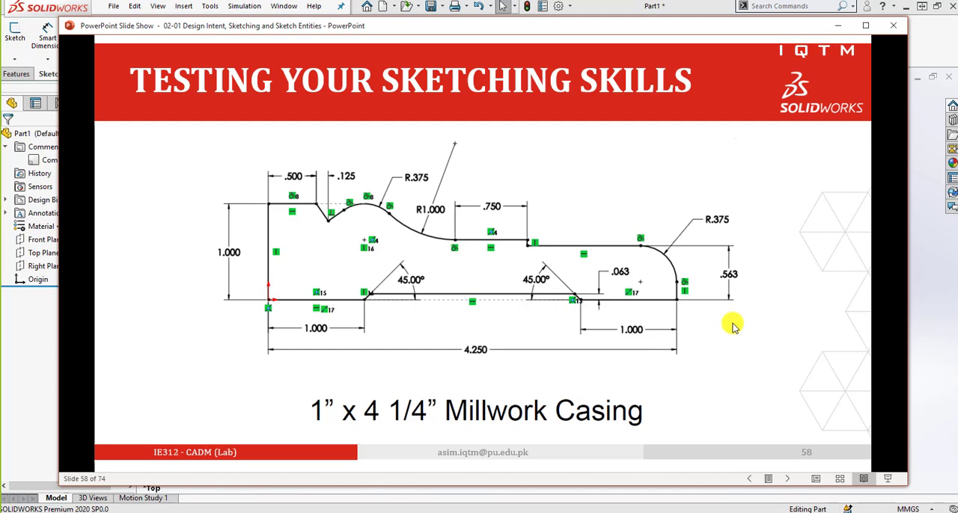
{"action": "left_click_drag", "start_coordinate": [512, 27], "coordinate": [957, 62]}
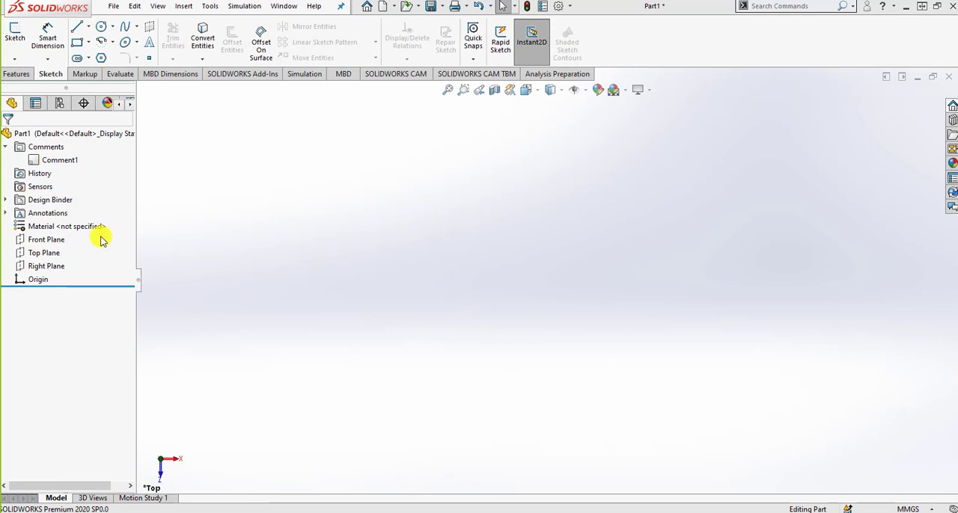
Start a sketch on the Right Plane and draw a corner rectangle from the origin, about 105 mm wide and 52 mm high
{"action": "left_click", "coordinate": [43, 265]}
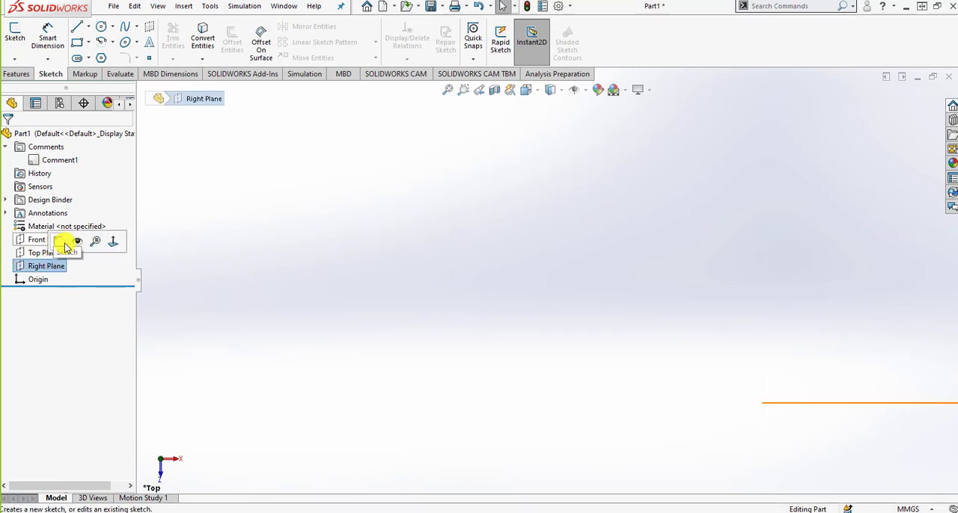
{"action": "left_click", "coordinate": [63, 244]}
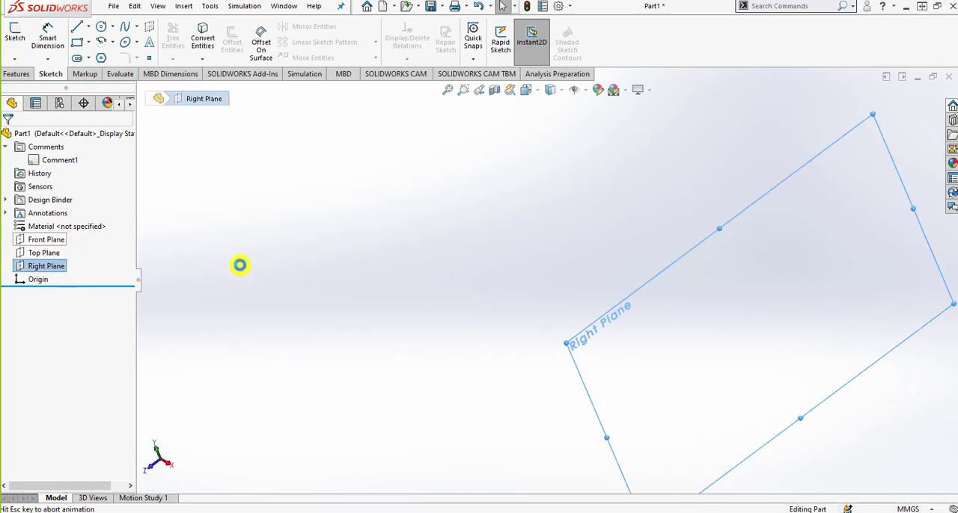
{"action": "left_click", "coordinate": [80, 45]}
{"action": "left_click", "coordinate": [549, 279]}
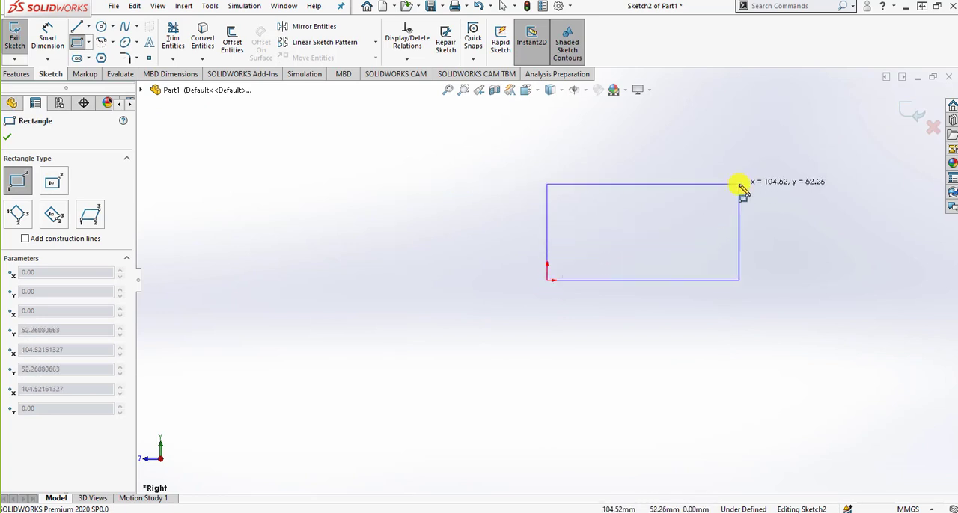
{"action": "left_click", "coordinate": [739, 185]}
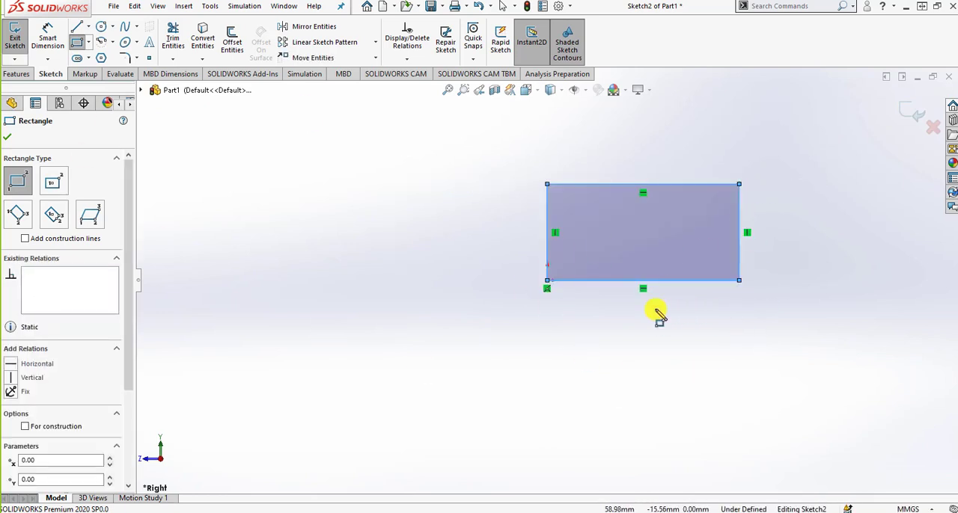
Dimension the rectangle's bottom edge with Smart Dimension and set its length to 100 mm
{"action": "left_click", "coordinate": [48, 39]}
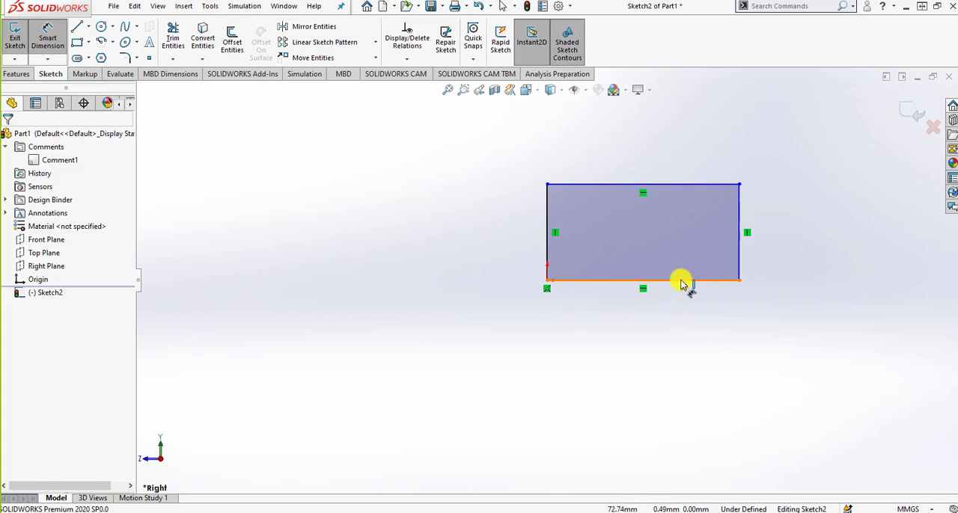
{"action": "left_click", "coordinate": [682, 283]}
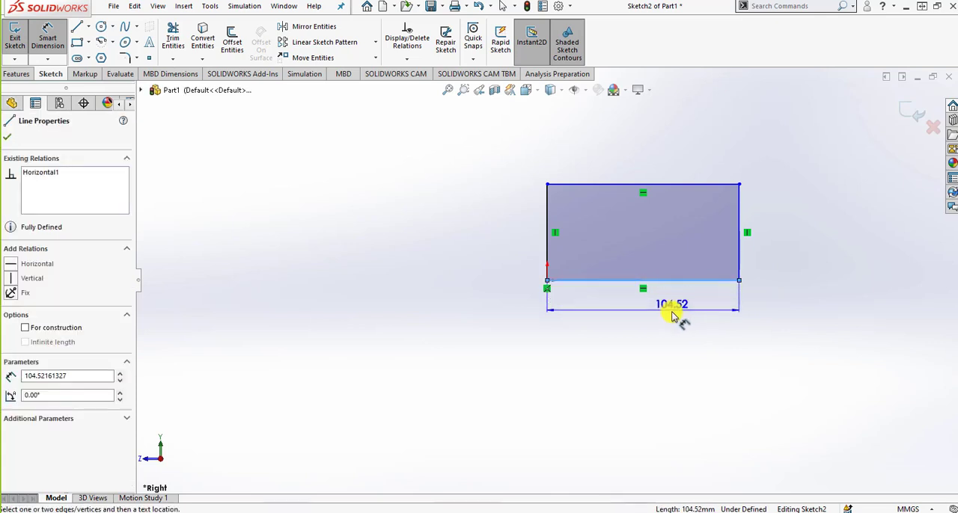
{"action": "left_click", "coordinate": [673, 311]}
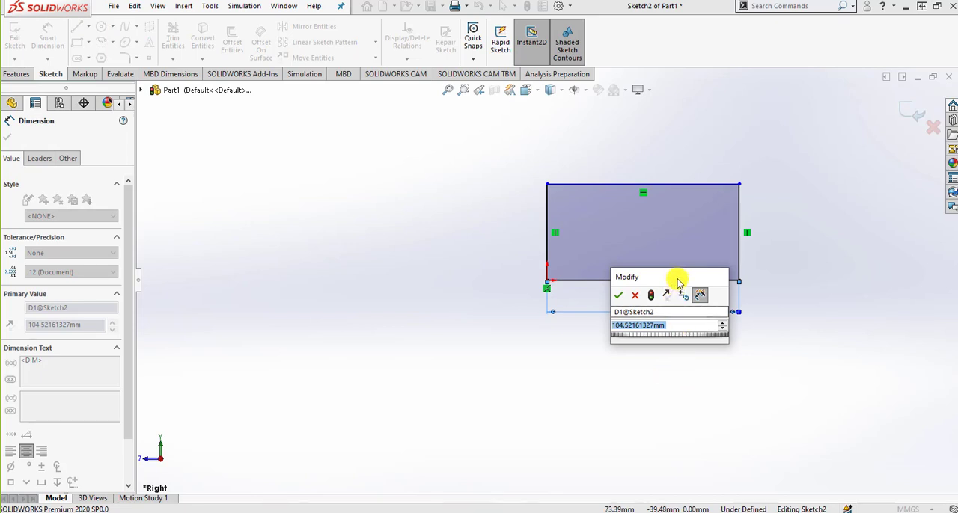
{"action": "left_click_drag", "start_coordinate": [690, 276], "coordinate": [837, 226]}
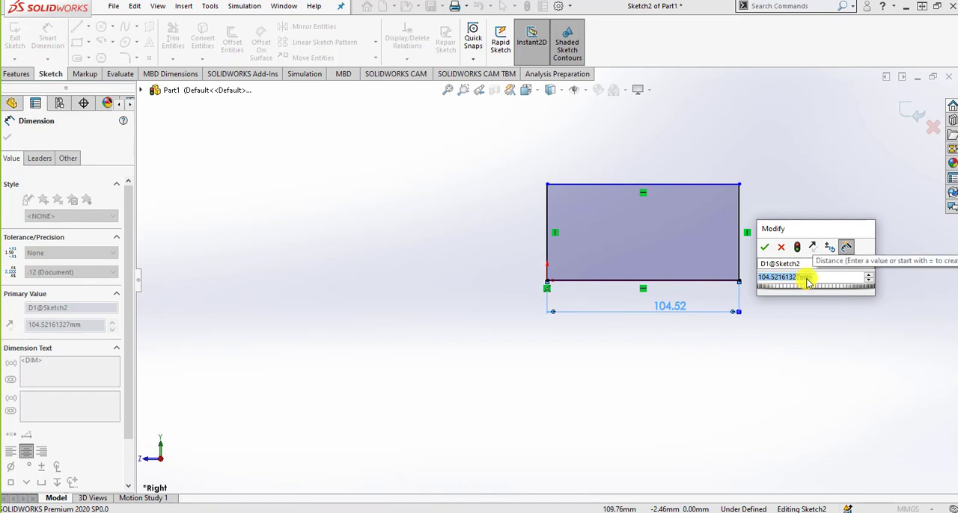
{"action": "type", "text": "100"}
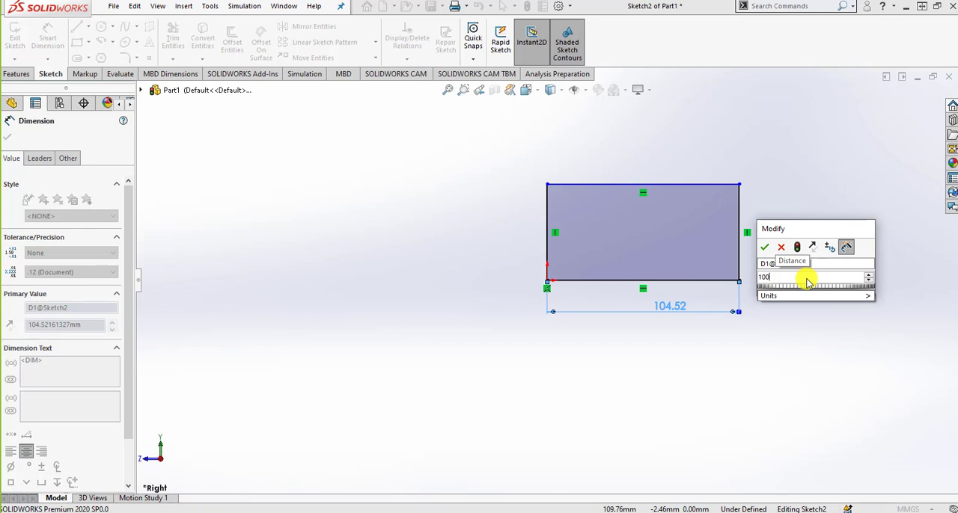
{"action": "key", "text": "Return"}
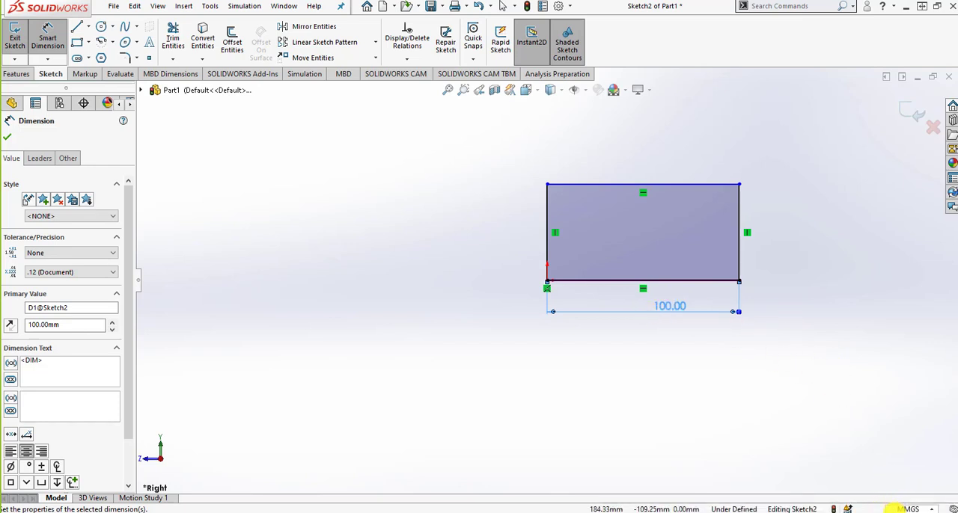
Dimension the rectangle's right edge and set its height to 45 mm
{"action": "left_click", "coordinate": [739, 262]}
{"action": "left_click", "coordinate": [801, 238]}
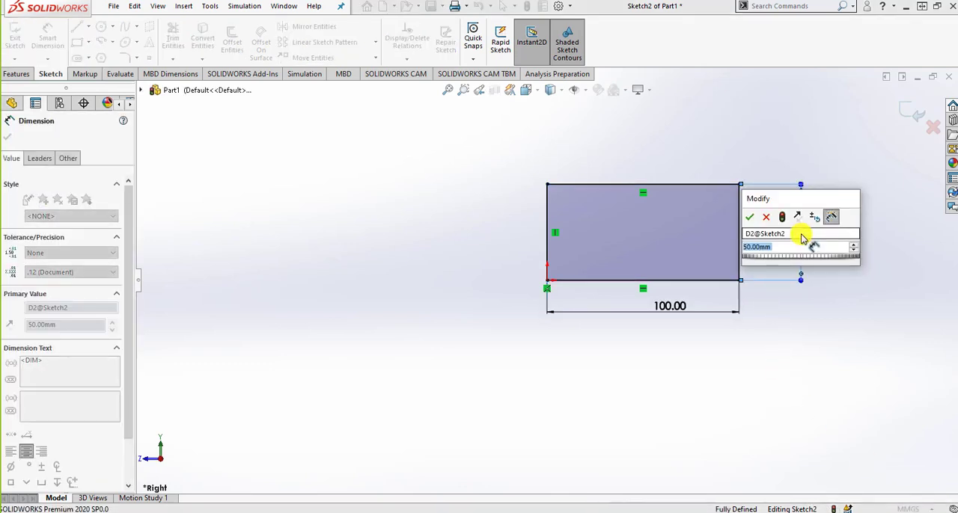
{"action": "type", "text": "45"}
{"action": "key", "text": "Return"}
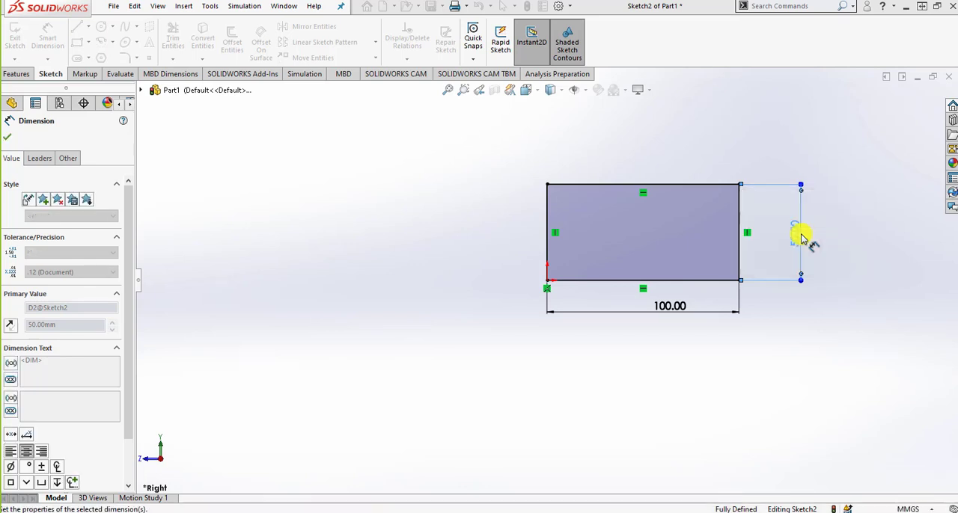
{"action": "left_click", "coordinate": [828, 277]}
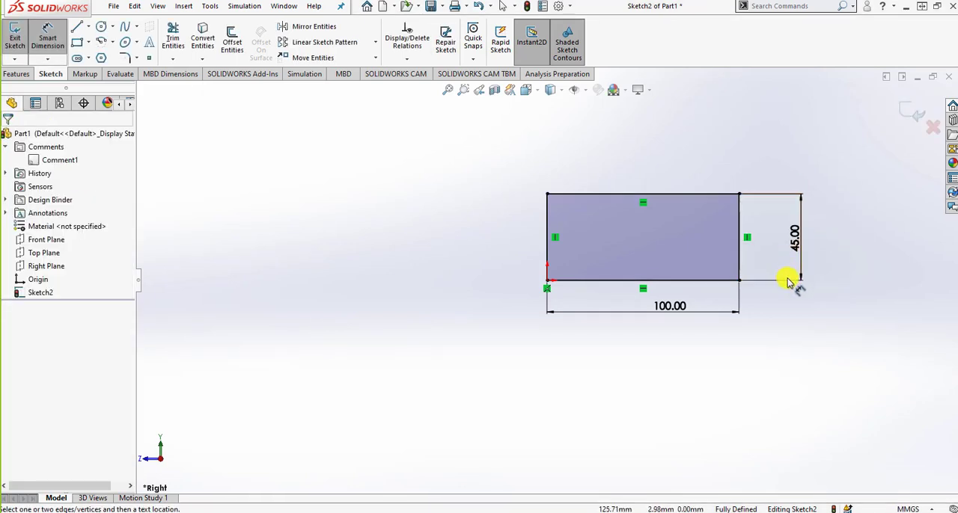
Sketch a center-point circle of about 27 mm radius in the empty area left of the rectangle
{"action": "left_click", "coordinate": [100, 27]}
{"action": "left_click", "coordinate": [284, 290]}
{"action": "left_click", "coordinate": [283, 238]}
Dimension the circle with Smart Dimension and set its diameter to 54 mm
{"action": "left_click", "coordinate": [50, 37]}
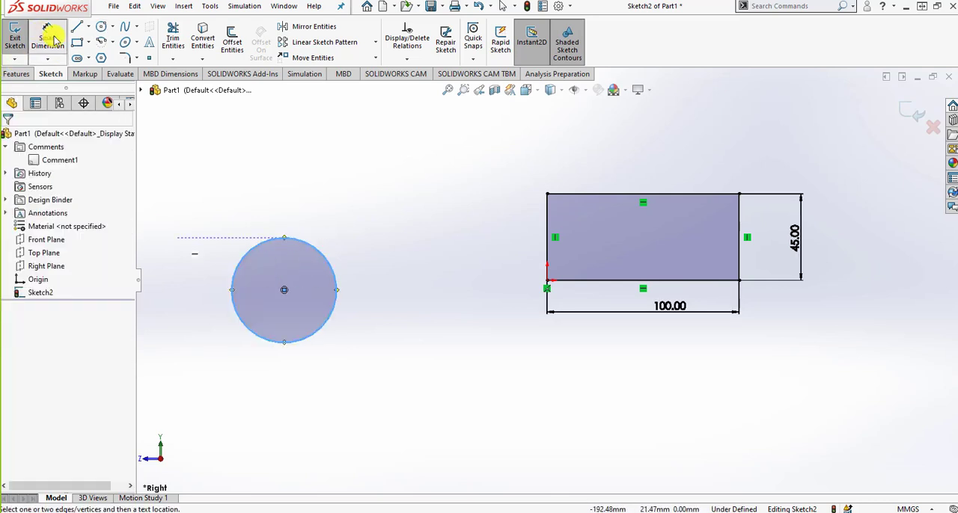
{"action": "left_click", "coordinate": [313, 247]}
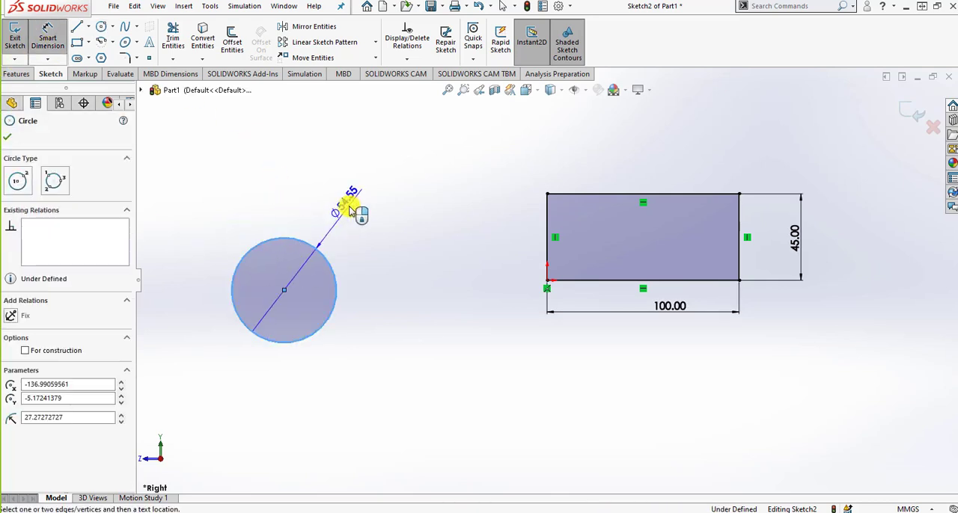
{"action": "left_click", "coordinate": [349, 210]}
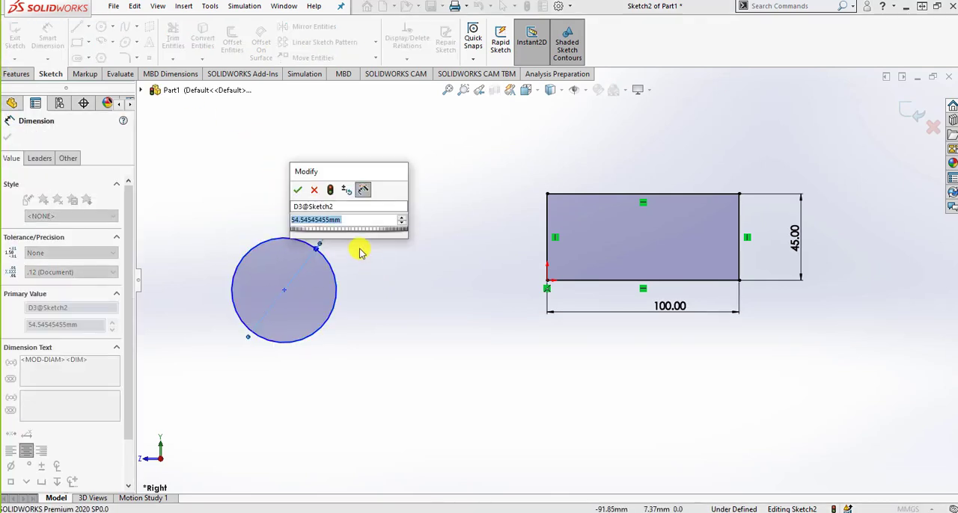
{"action": "type", "text": "54"}
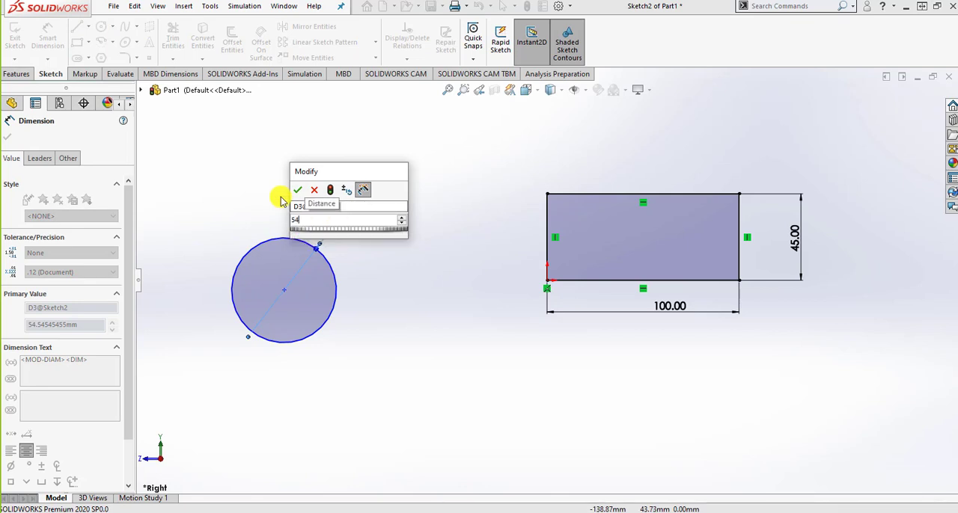
{"action": "key", "text": "Return"}
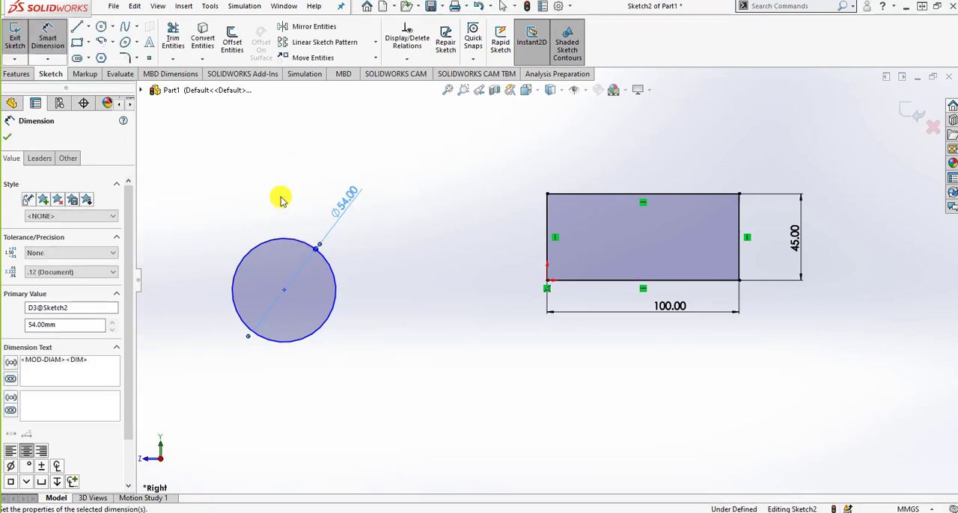
{"action": "left_click", "coordinate": [406, 302]}
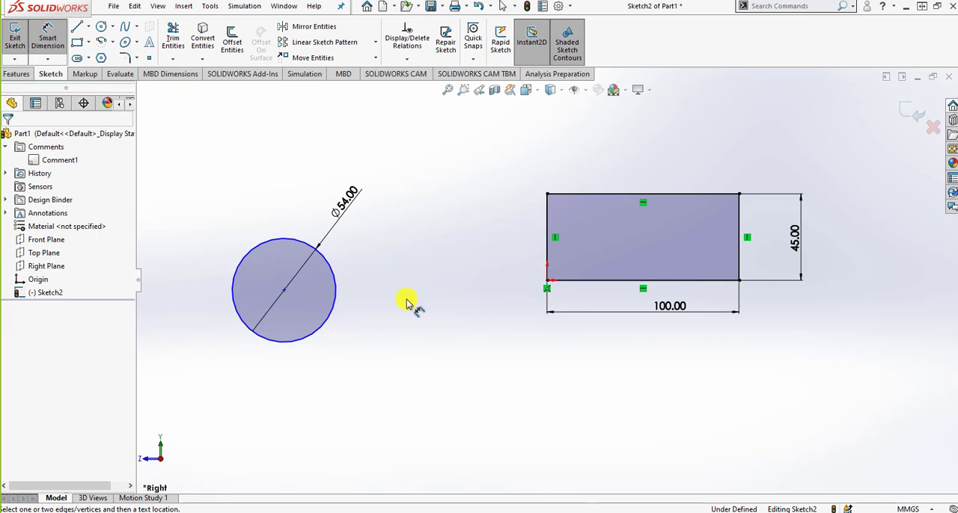
{"action": "key", "text": "Escape"}
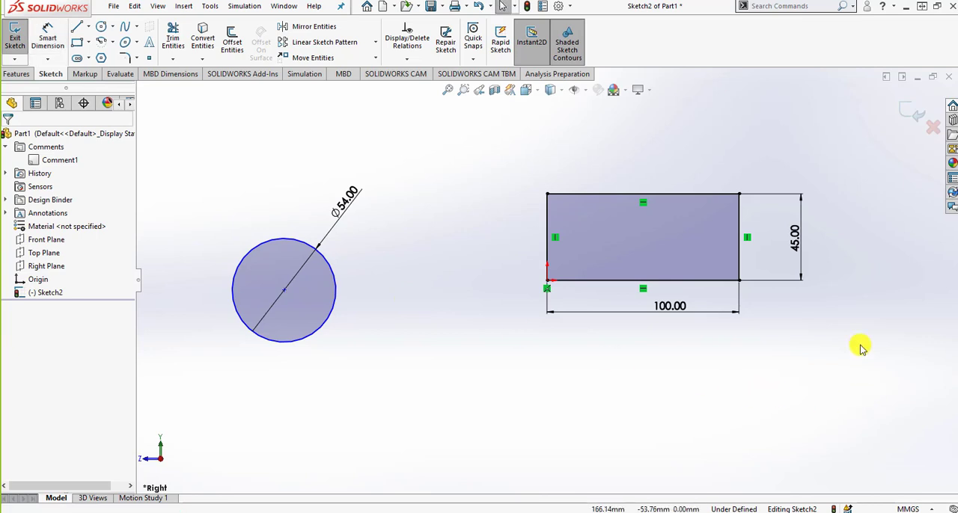
Exit the sketch and delete Sketch2 containing the rectangle and circle
{"action": "left_click", "coordinate": [911, 112]}
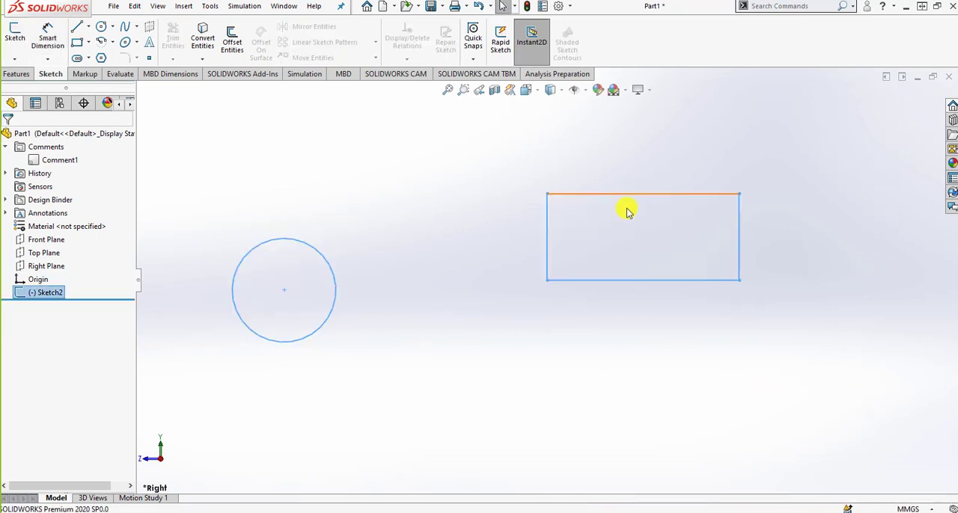
{"action": "right_click", "coordinate": [50, 293]}
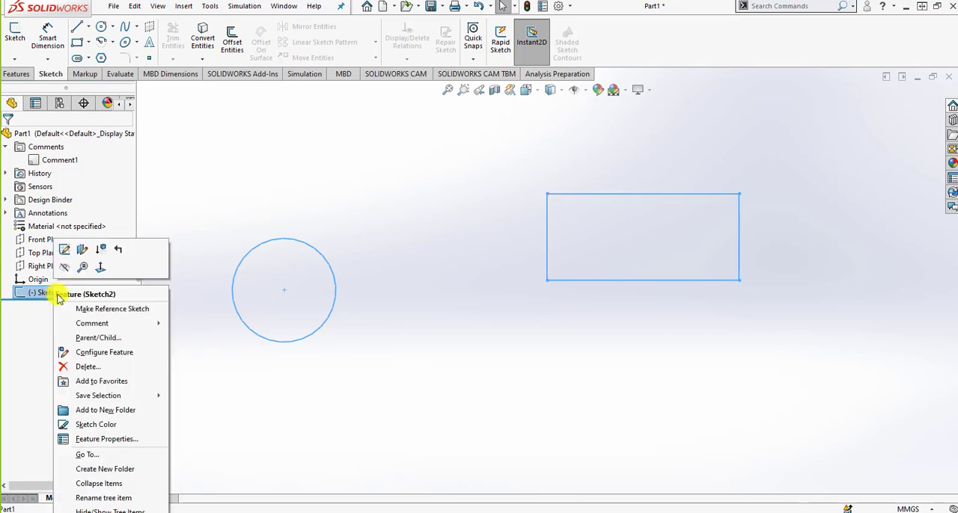
{"action": "left_click", "coordinate": [87, 367]}
{"action": "left_click", "coordinate": [550, 202]}
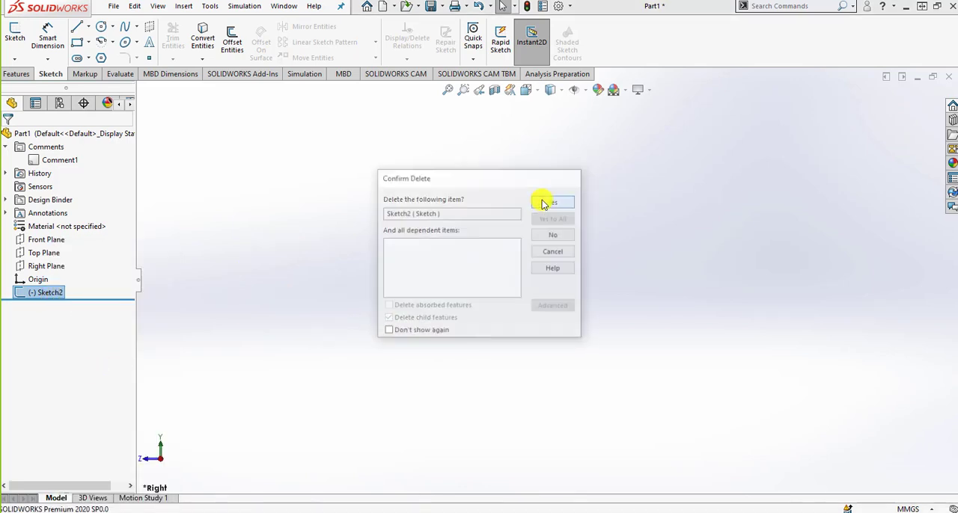
Place the modelling window beside the millwork casing slide and switch the document units to IPS (inch, pound, second)
{"action": "left_click_drag", "start_coordinate": [957, 3], "coordinate": [354, 39]}
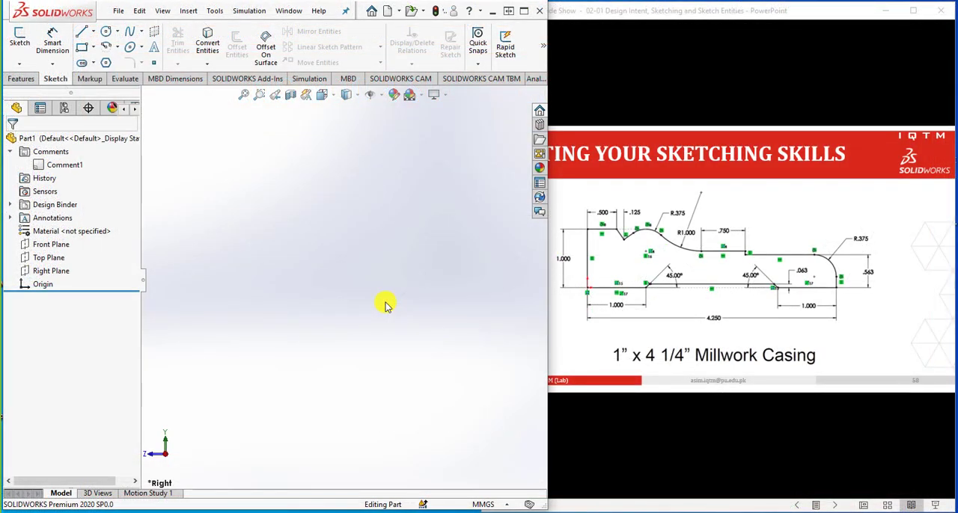
{"action": "left_click", "coordinate": [487, 503]}
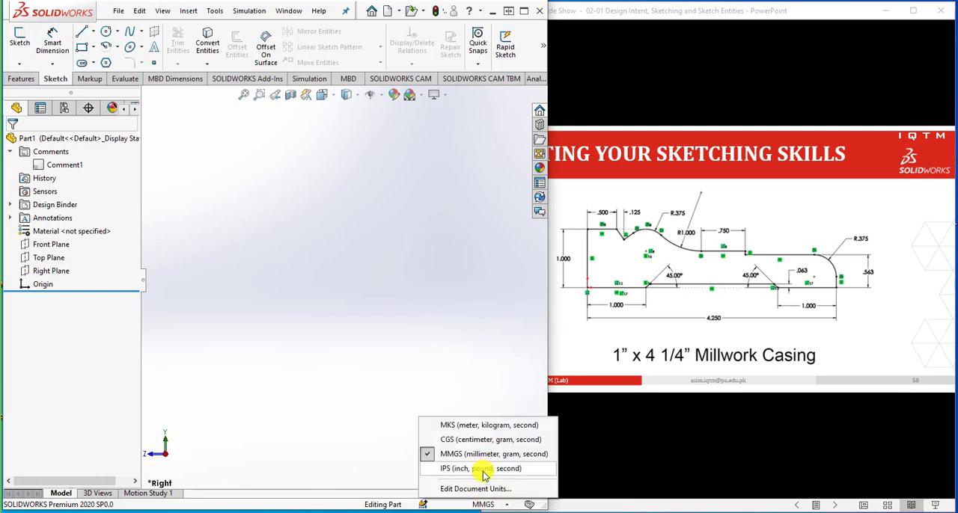
{"action": "left_click", "coordinate": [484, 469]}
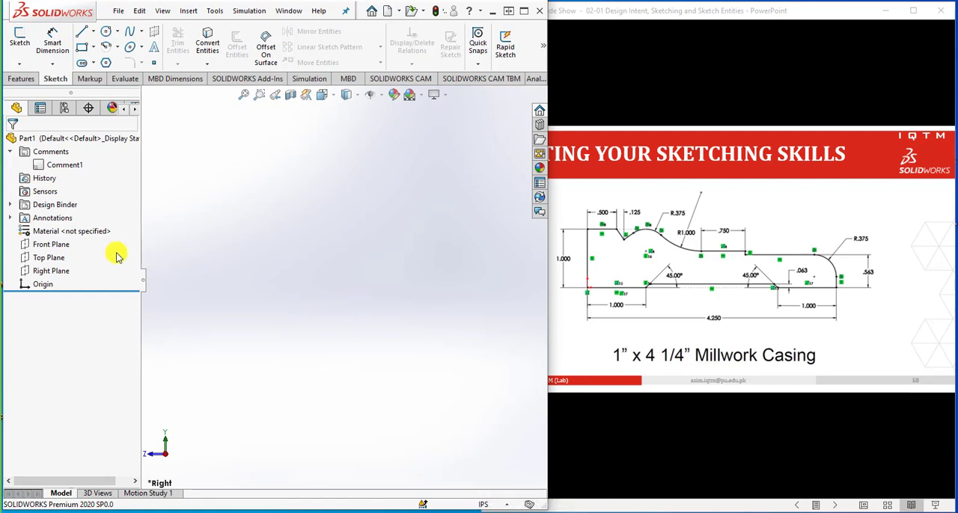
Start a sketch on the Right Plane and draw the casing's vertical side about 1.7 in high from the origin, its flat top and V-notch
{"action": "left_click", "coordinate": [49, 272]}
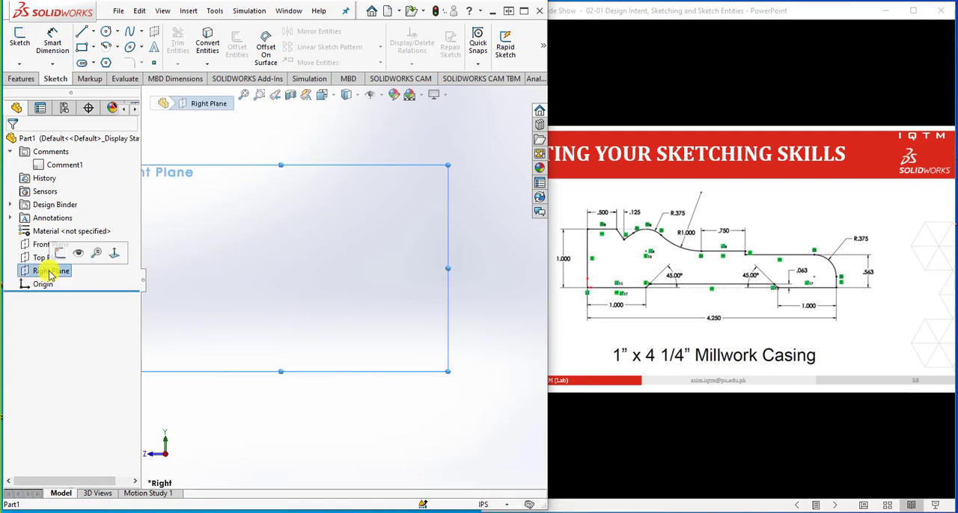
{"action": "left_click", "coordinate": [20, 42]}
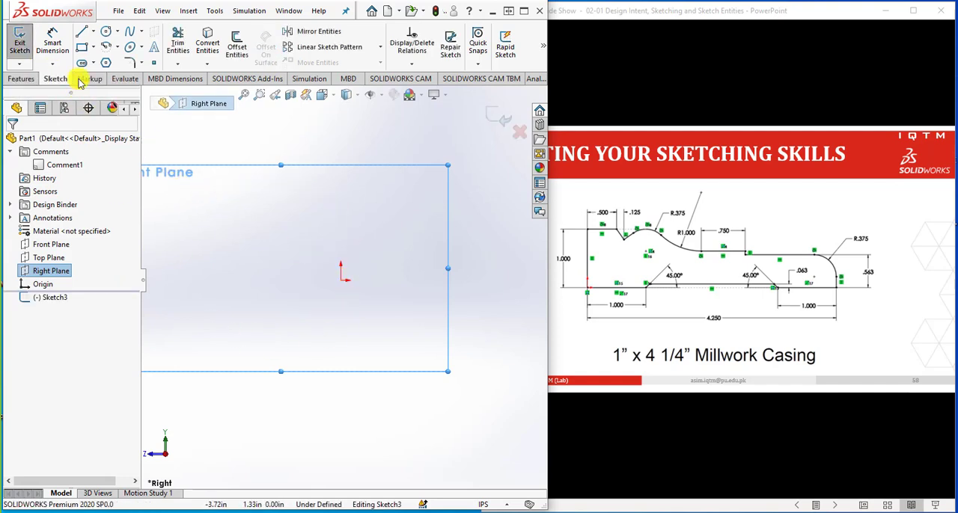
{"action": "left_click", "coordinate": [82, 32]}
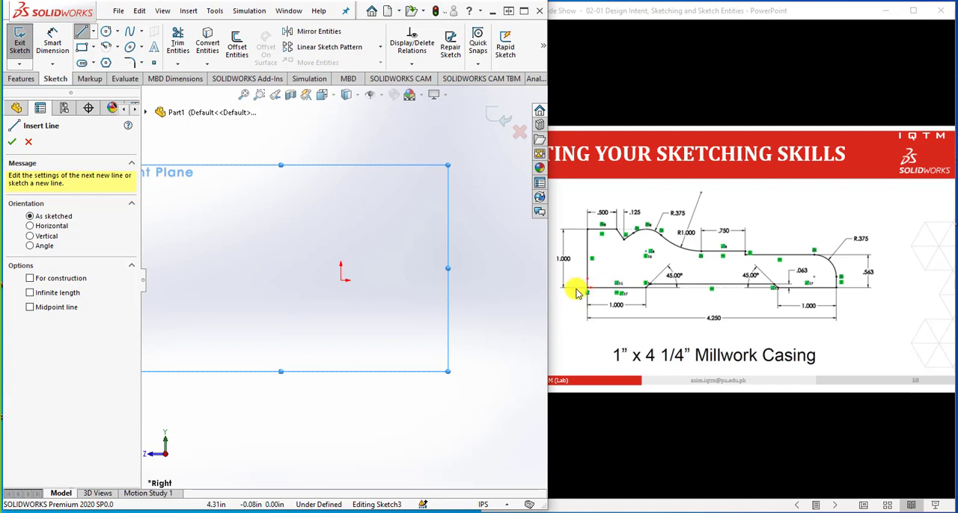
{"action": "left_click", "coordinate": [341, 281]}
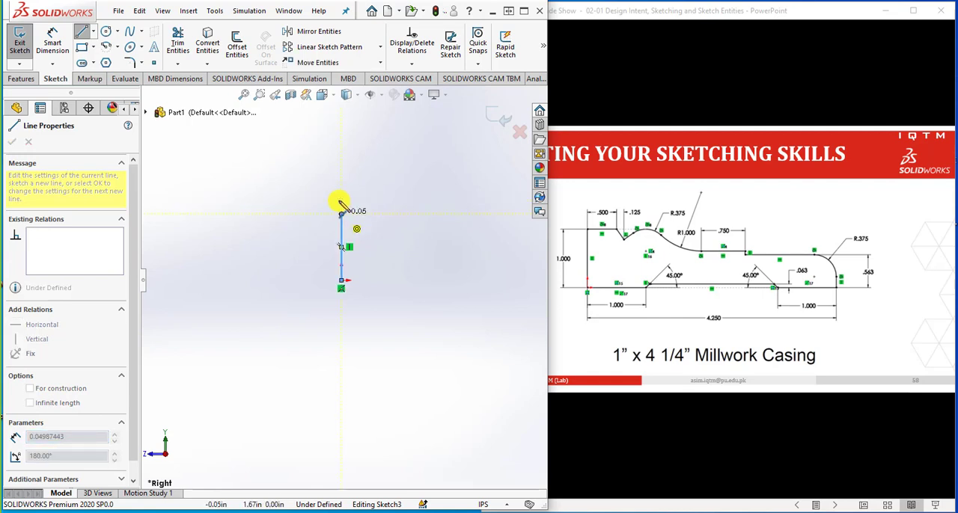
{"action": "left_click", "coordinate": [342, 249]}
{"action": "scroll", "coordinate": [449, 281], "scroll_direction": "down", "scroll_amount": 5}
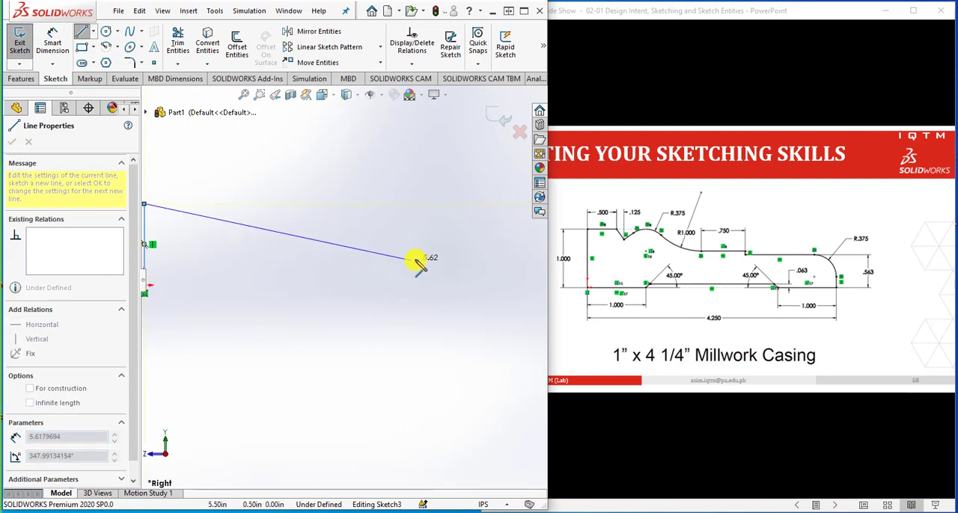
{"action": "scroll", "coordinate": [397, 263], "scroll_direction": "up", "scroll_amount": 2}
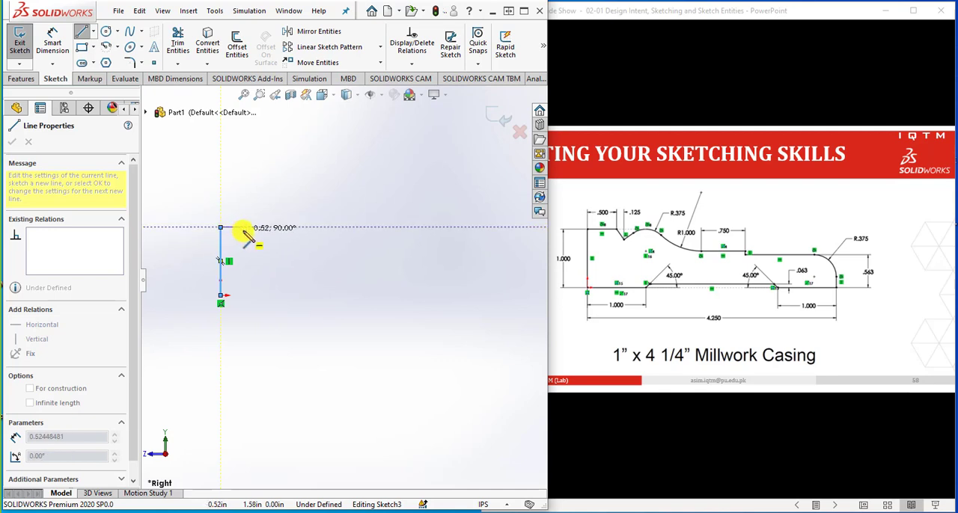
{"action": "left_click", "coordinate": [258, 227]}
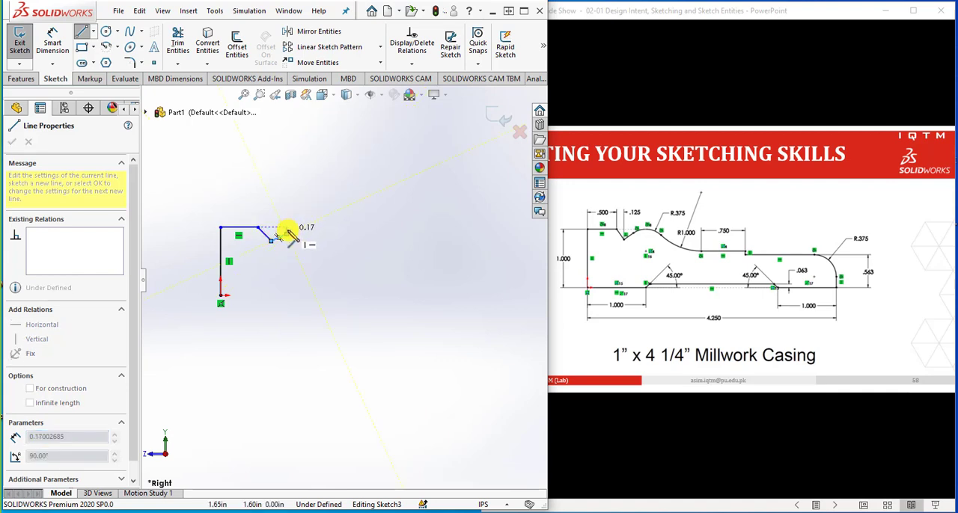
{"action": "left_click", "coordinate": [279, 236]}
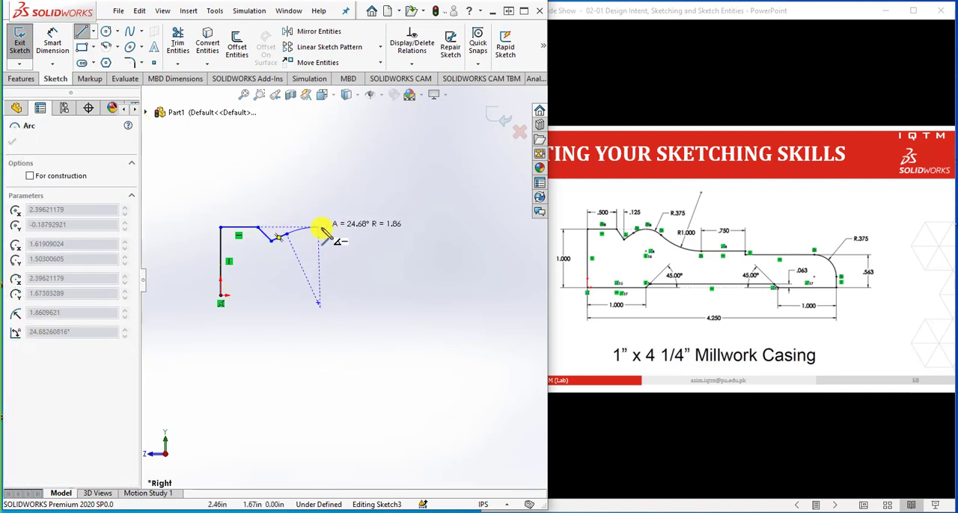
Continue the casing's upper contour with two tangent arcs, horizontal lines joined by a short step down, a tangent corner arc and a vertical end line
{"action": "left_click", "coordinate": [330, 236]}
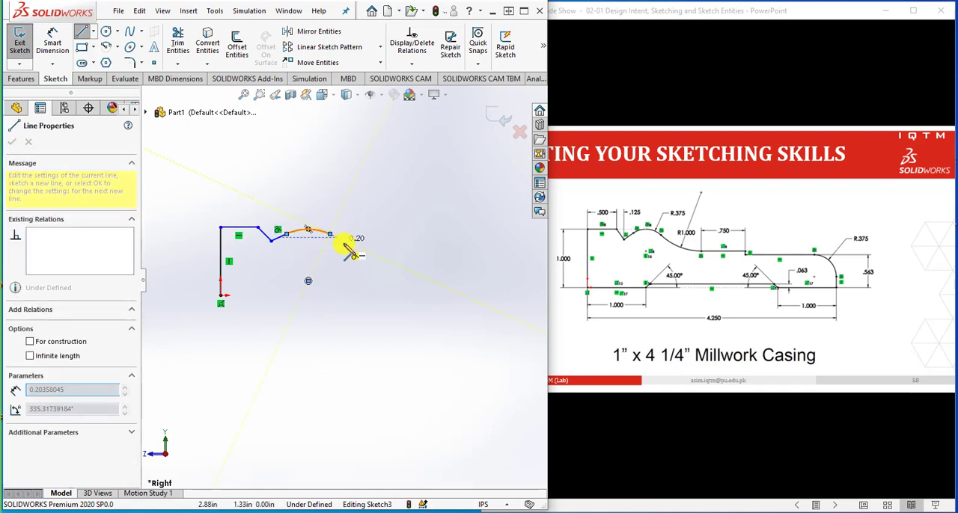
{"action": "left_click", "coordinate": [388, 247]}
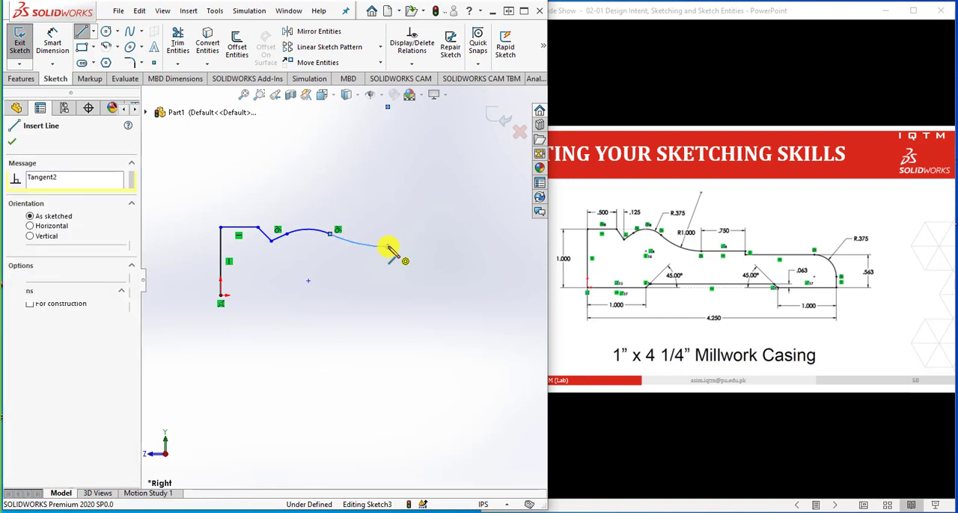
{"action": "left_click", "coordinate": [458, 247]}
{"action": "left_click", "coordinate": [458, 255]}
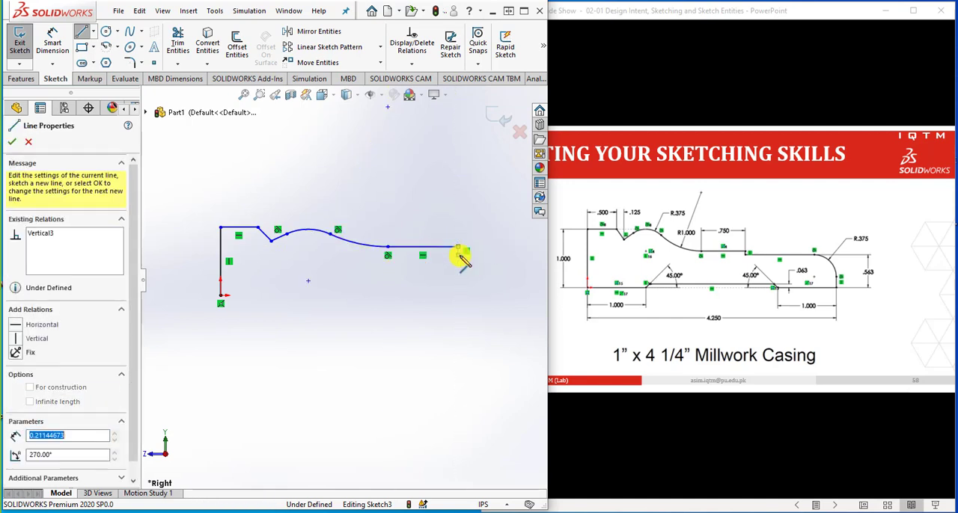
{"action": "left_click", "coordinate": [506, 256]}
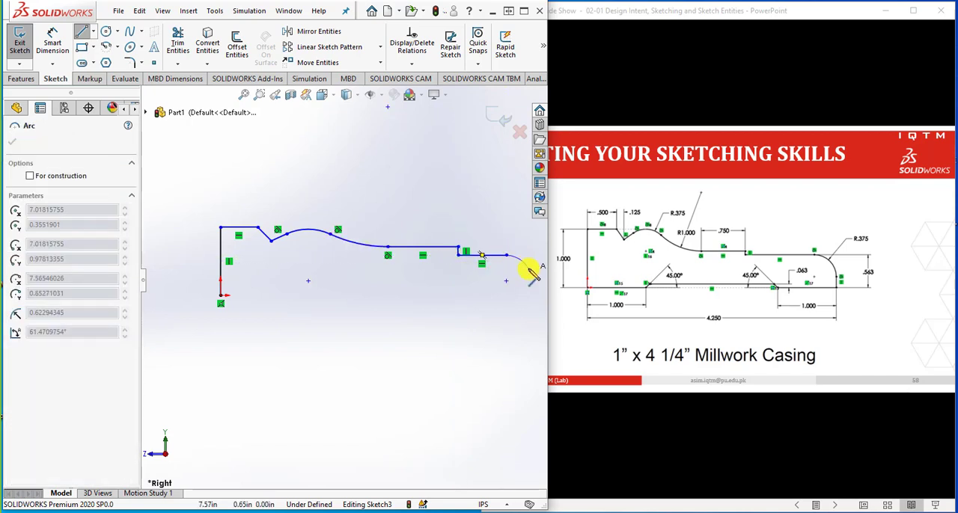
{"action": "left_click", "coordinate": [530, 274]}
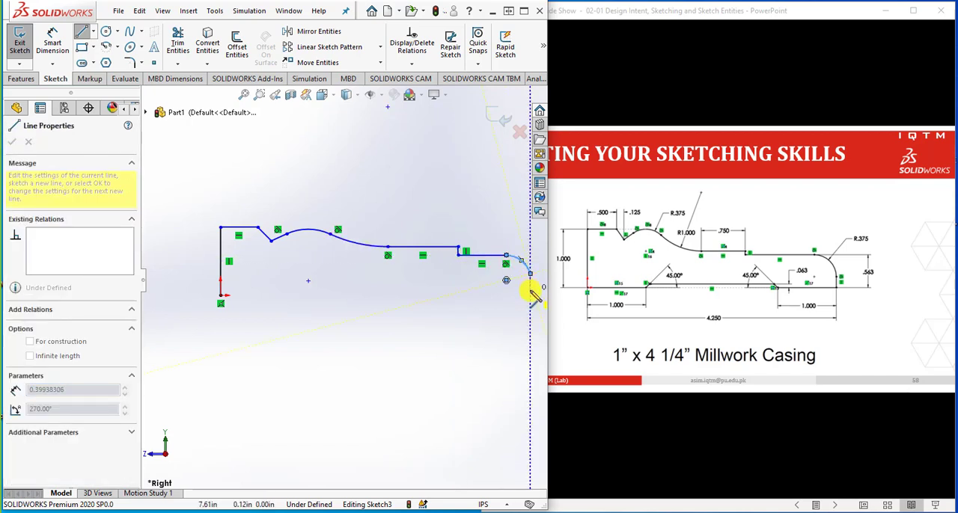
{"action": "left_click", "coordinate": [530, 294]}
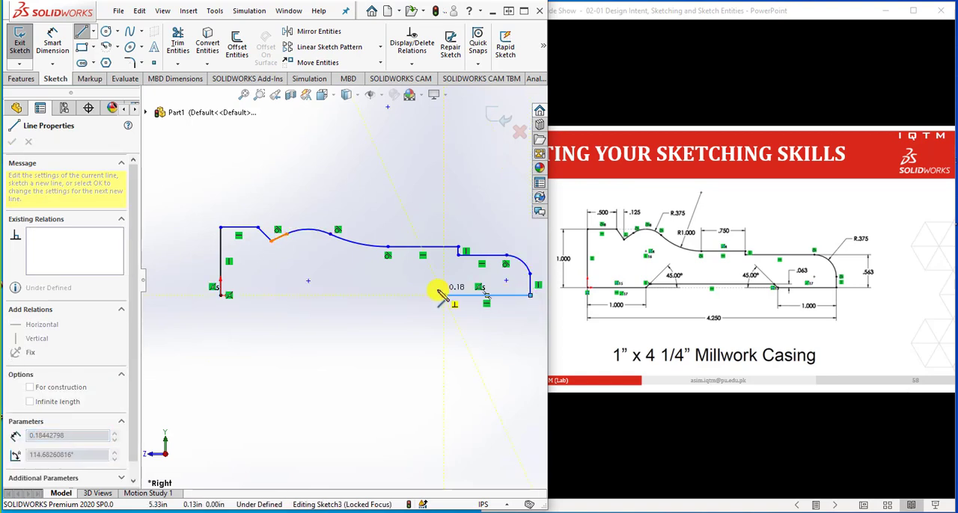
Close the casing profile along its base with a shallow recess between two slanted lines and a horizontal line about 3.12 in long to the origin
{"action": "left_click", "coordinate": [442, 292]}
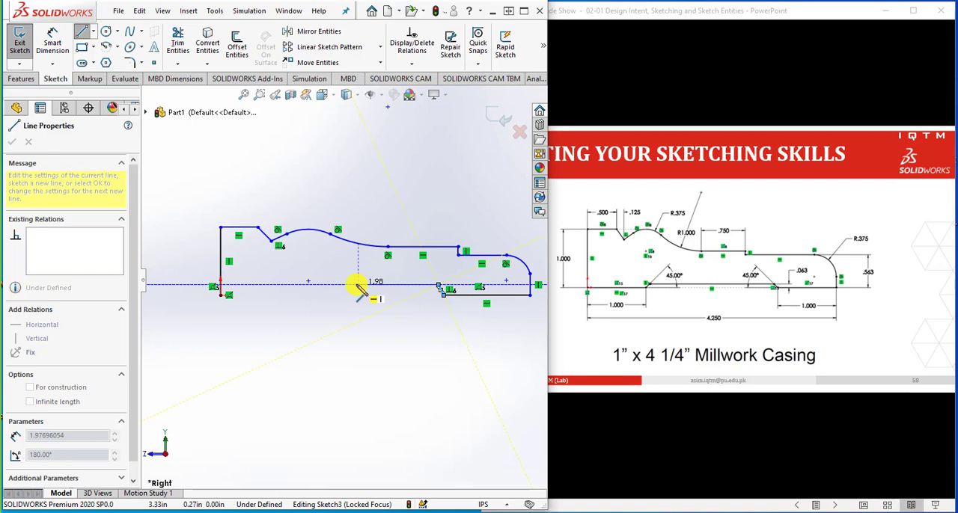
{"action": "left_click", "coordinate": [358, 286]}
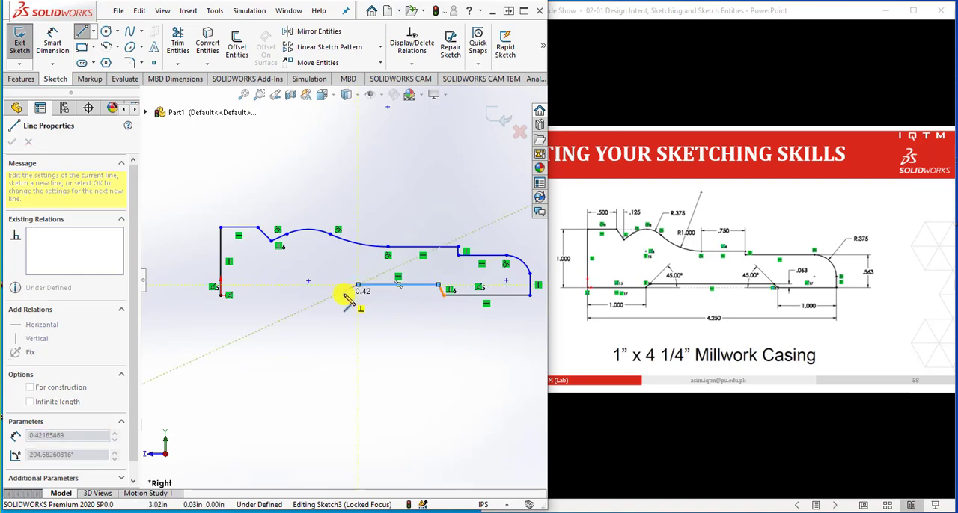
{"action": "left_click", "coordinate": [346, 295]}
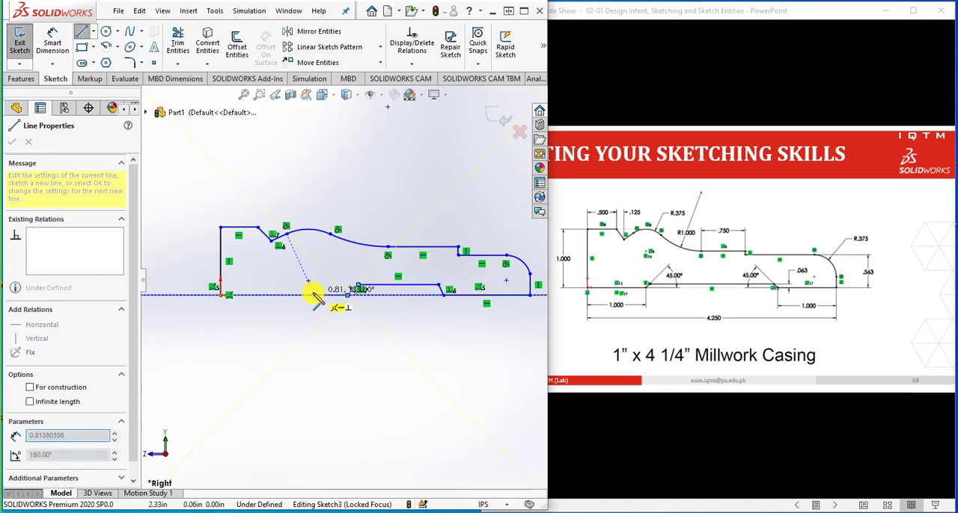
{"action": "left_click", "coordinate": [221, 295]}
{"action": "scroll", "coordinate": [401, 366], "scroll_direction": "up", "scroll_amount": 1}
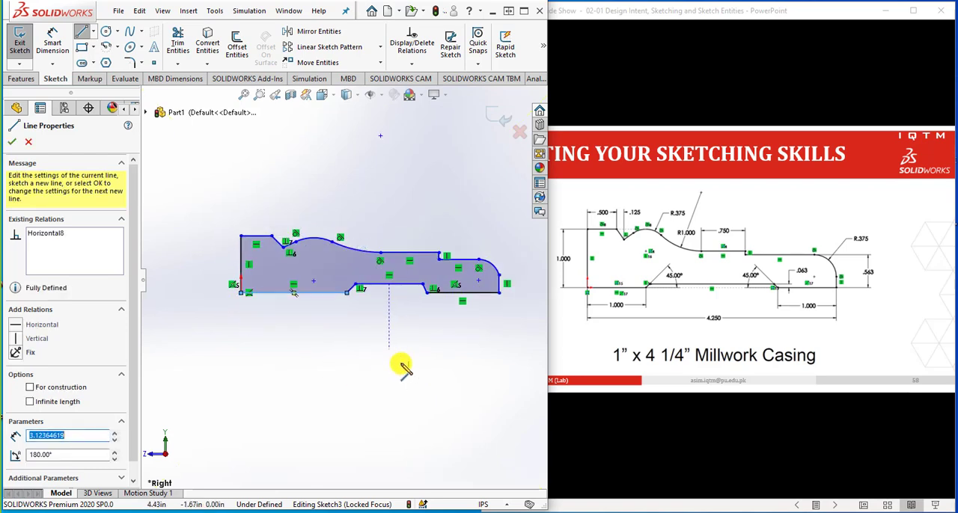
{"action": "scroll", "coordinate": [413, 318], "scroll_direction": "down", "scroll_amount": 1}
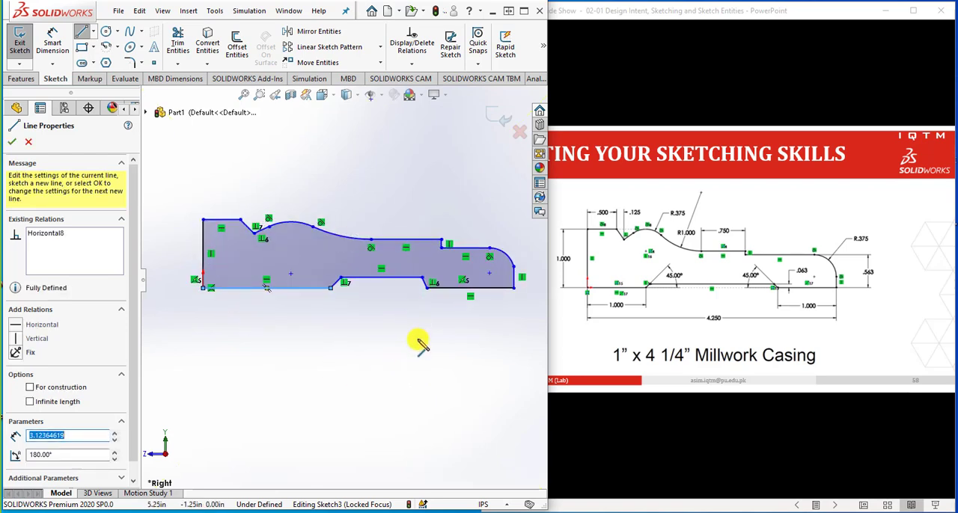
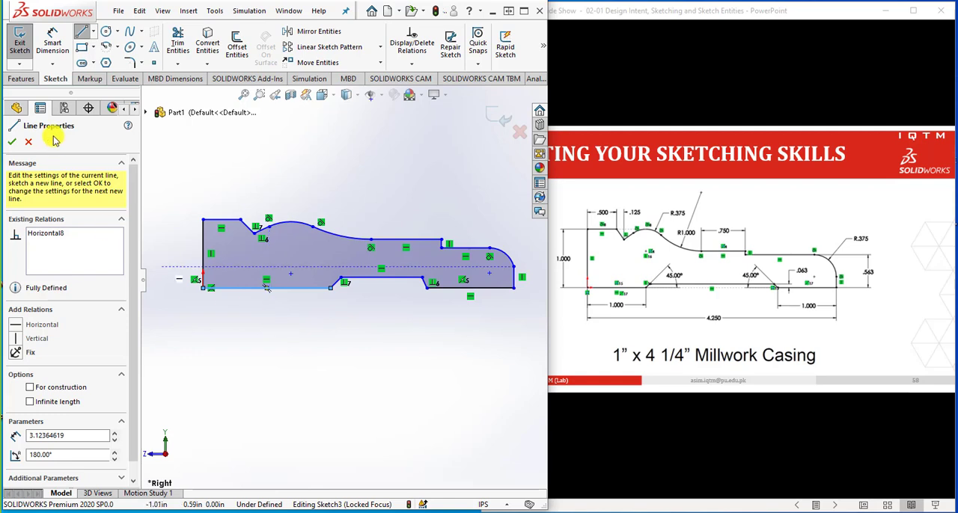
Dimension the casing's vertical side at the origin to 1 in
{"action": "left_click", "coordinate": [51, 41]}
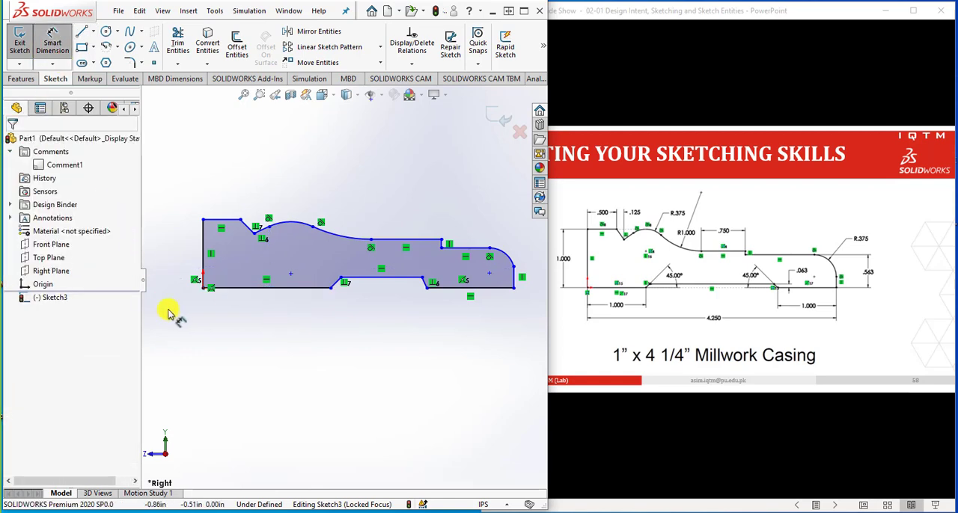
{"action": "left_click", "coordinate": [206, 268]}
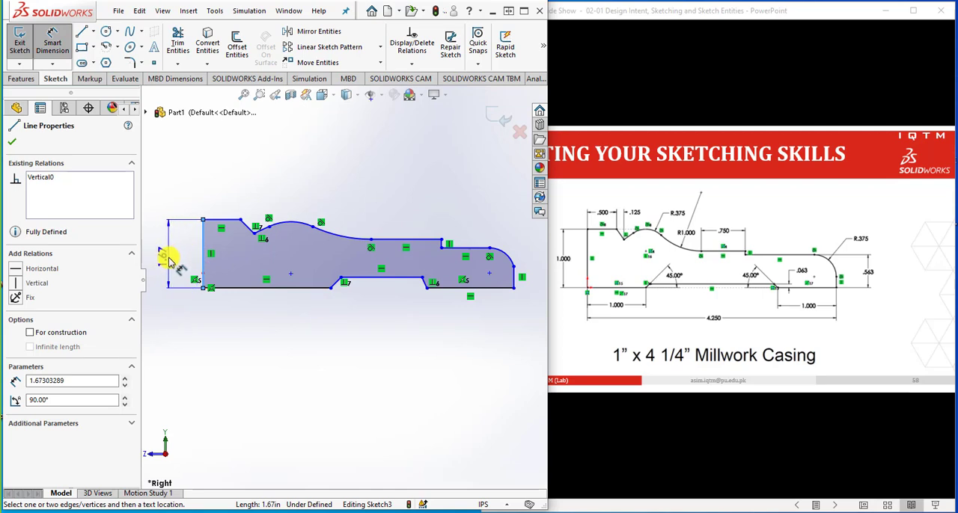
{"action": "left_click", "coordinate": [167, 257]}
{"action": "type", "text": "1"}
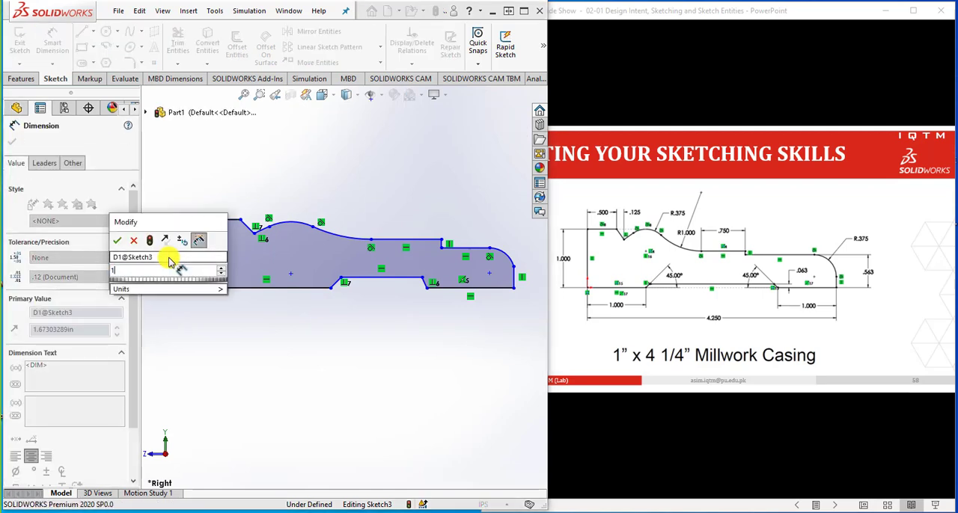
{"action": "key", "text": "Return"}
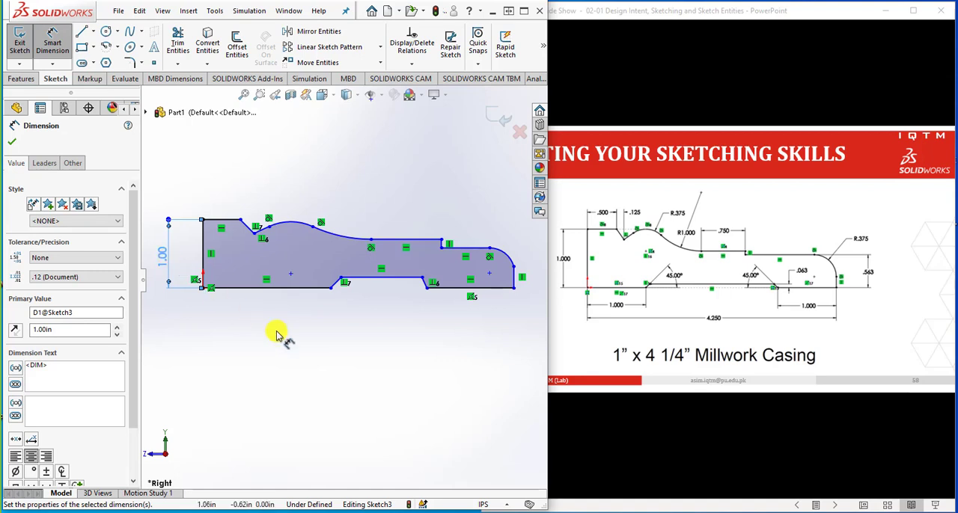
Try dimensioning the horizontal base line that starts at the origin to 1 in
{"action": "left_click", "coordinate": [256, 288]}
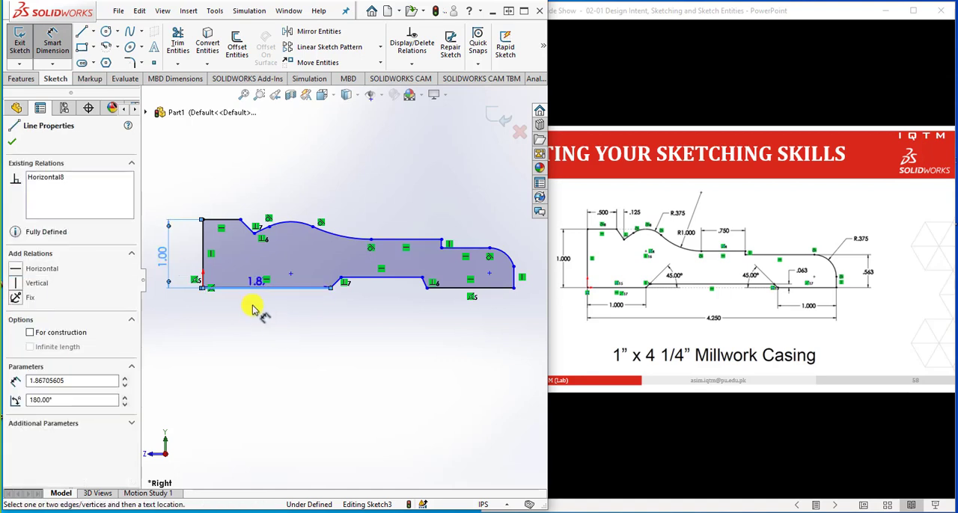
{"action": "left_click", "coordinate": [253, 312]}
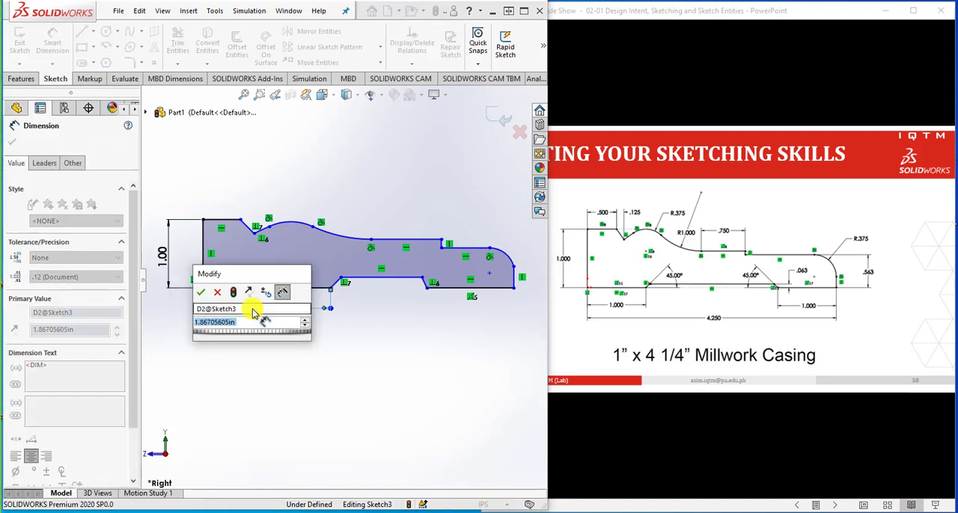
{"action": "type", "text": "1"}
{"action": "key", "text": "Return"}
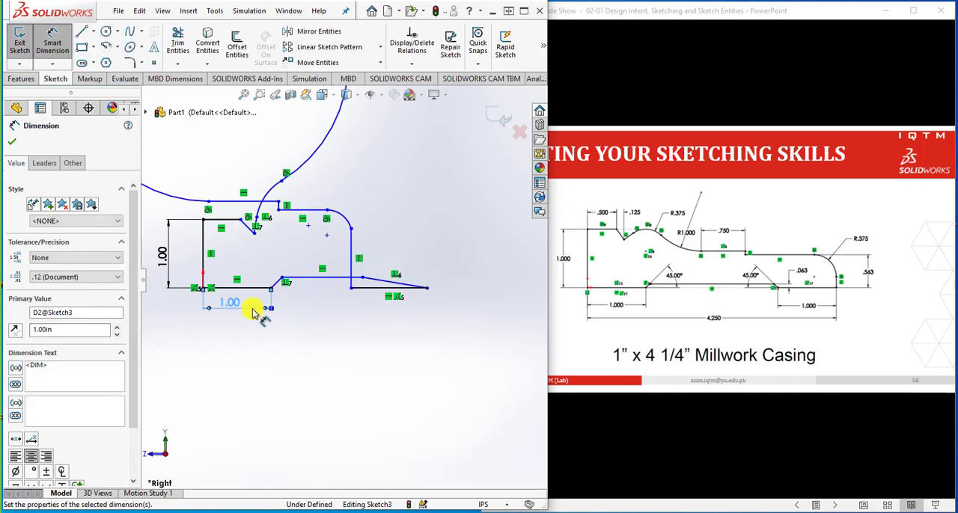
Undo the base line's 1 in value and delete that line's dimension
{"action": "key", "text": "ctrl+z"}
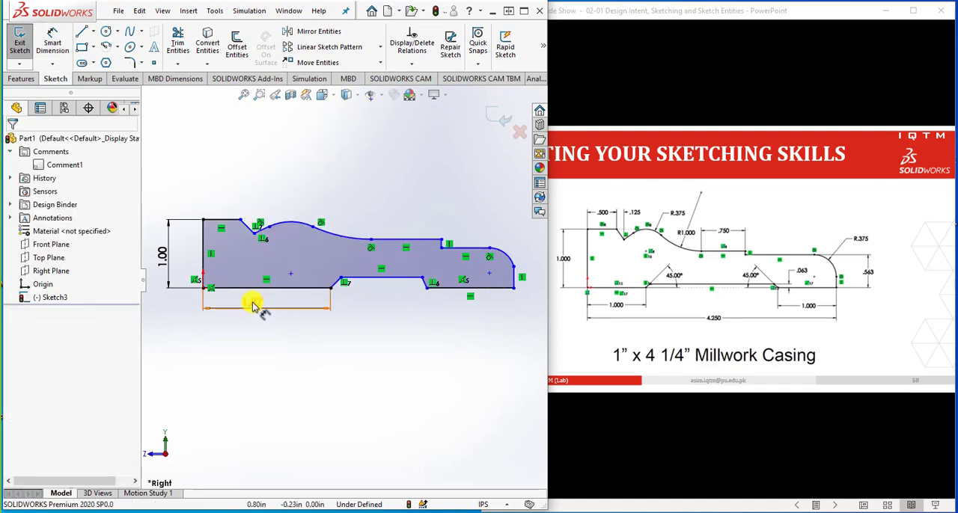
{"action": "double_click", "coordinate": [263, 321]}
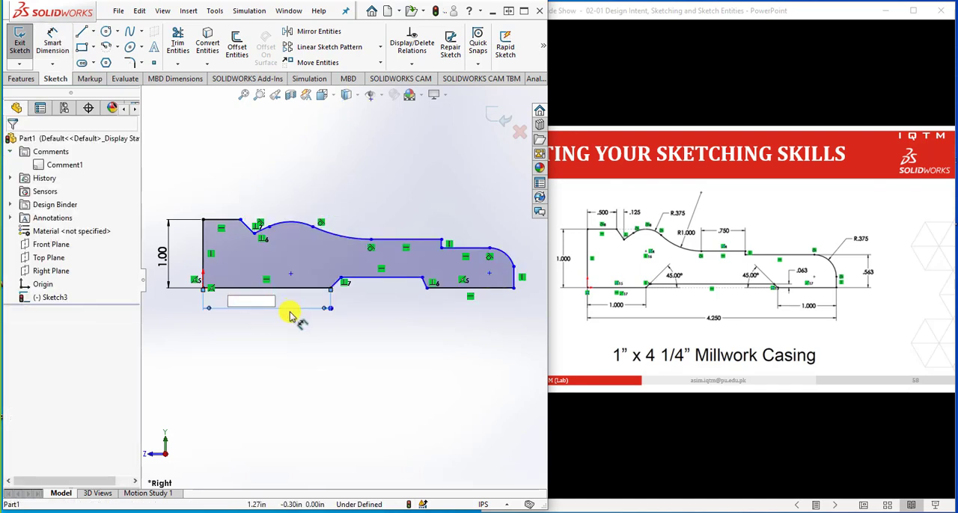
{"action": "key", "text": "Return"}
{"action": "key", "text": "Return"}
{"action": "key", "text": "Escape"}
{"action": "key", "text": "Escape"}
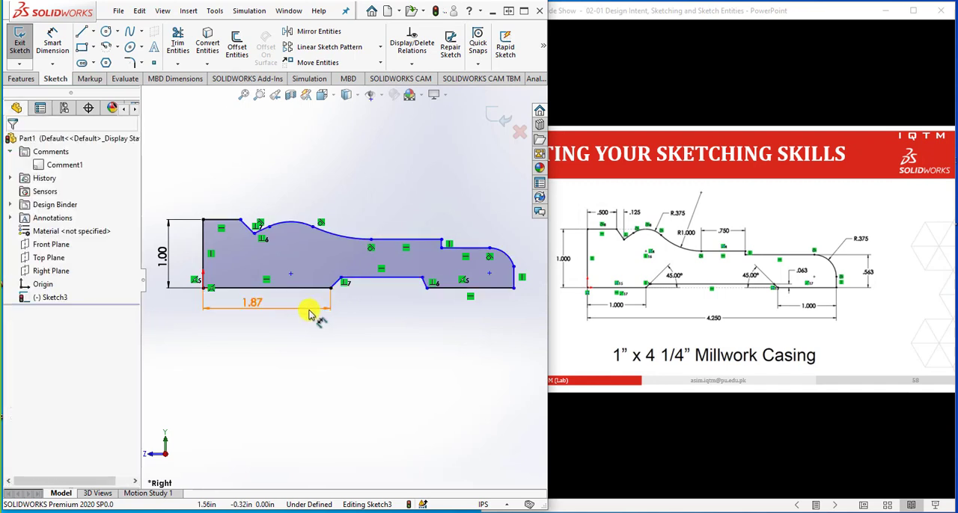
{"action": "key", "text": "Delete"}
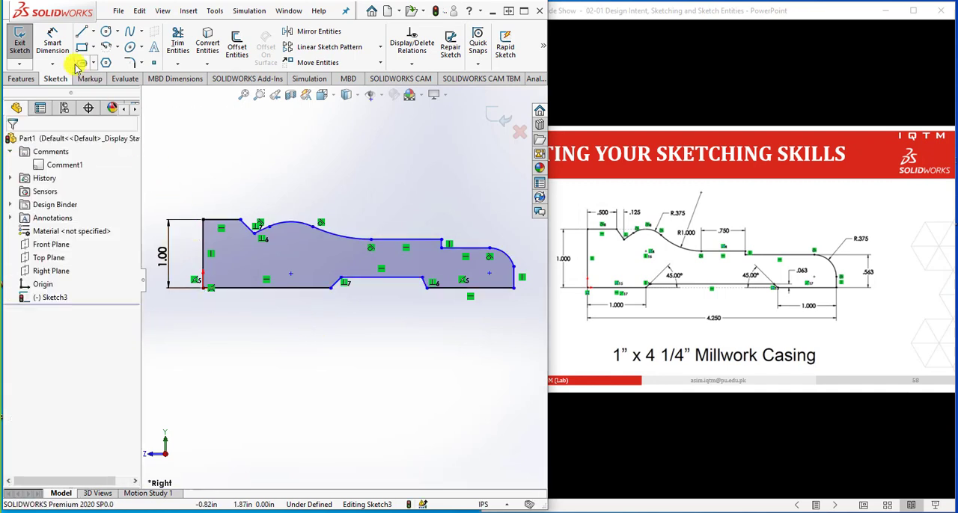
Dimension the casing's overall length from the origin to the far bottom corner as 4.250 in
{"action": "left_click", "coordinate": [52, 44]}
{"action": "left_click", "coordinate": [205, 288]}
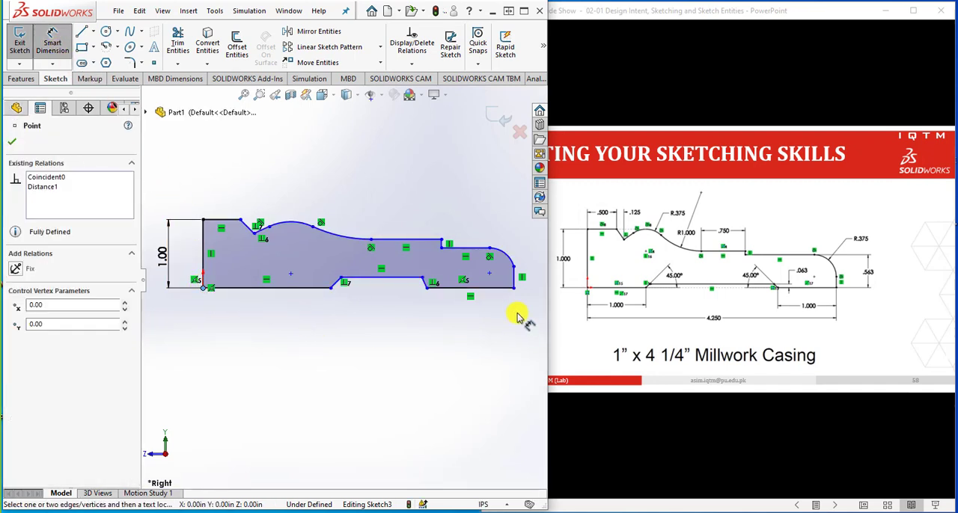
{"action": "left_click", "coordinate": [512, 289]}
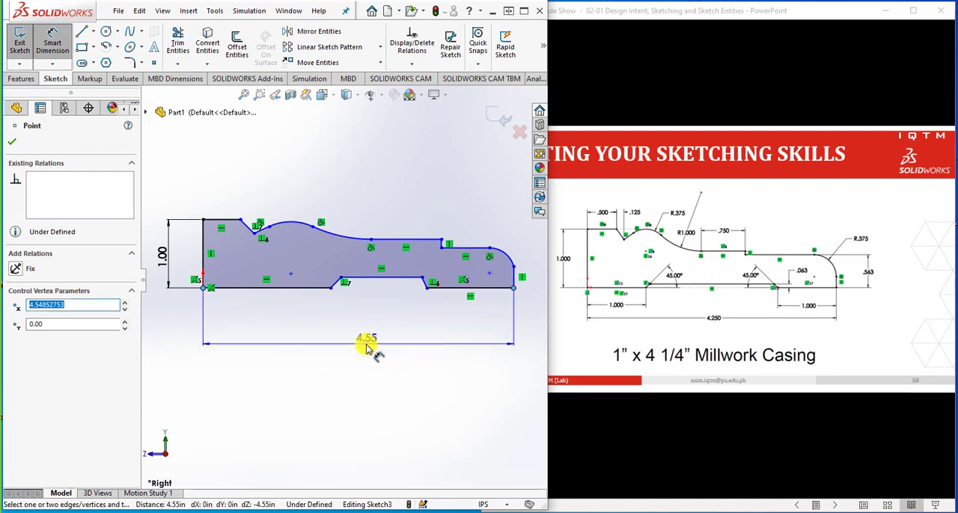
{"action": "left_click", "coordinate": [366, 347]}
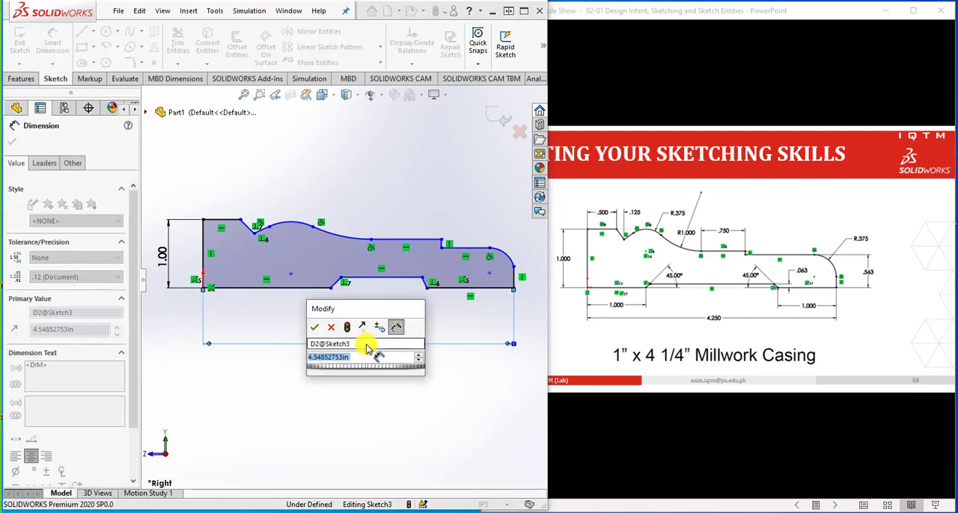
{"action": "type", "text": "4.250"}
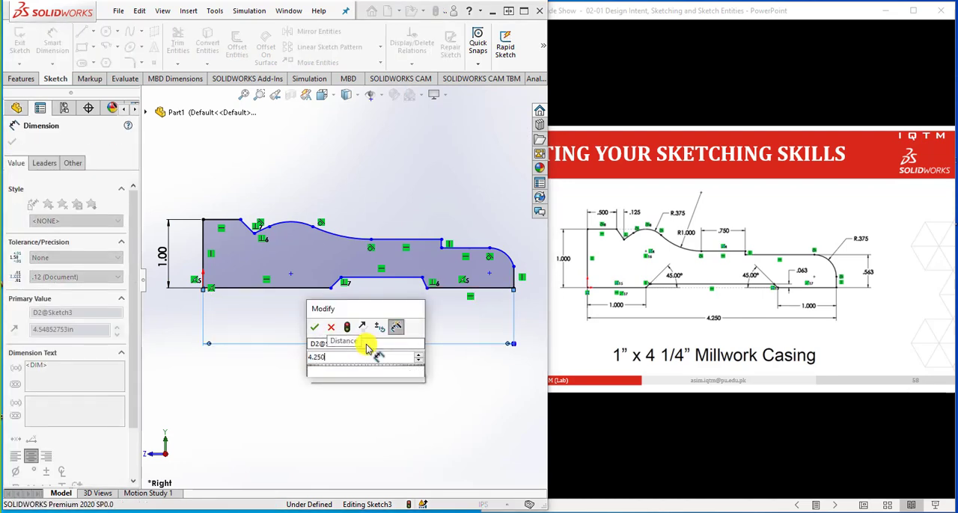
{"action": "key", "text": "Return"}
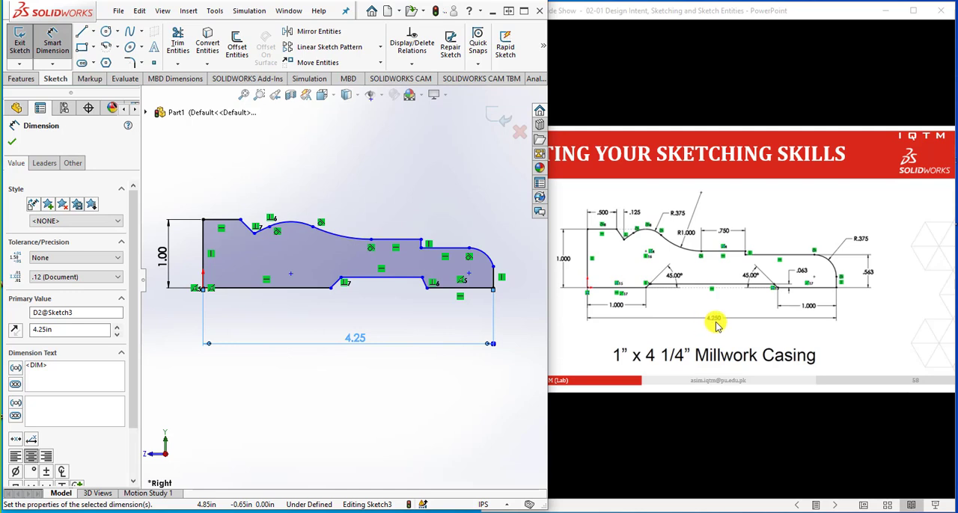
{"action": "left_click", "coordinate": [423, 378]}
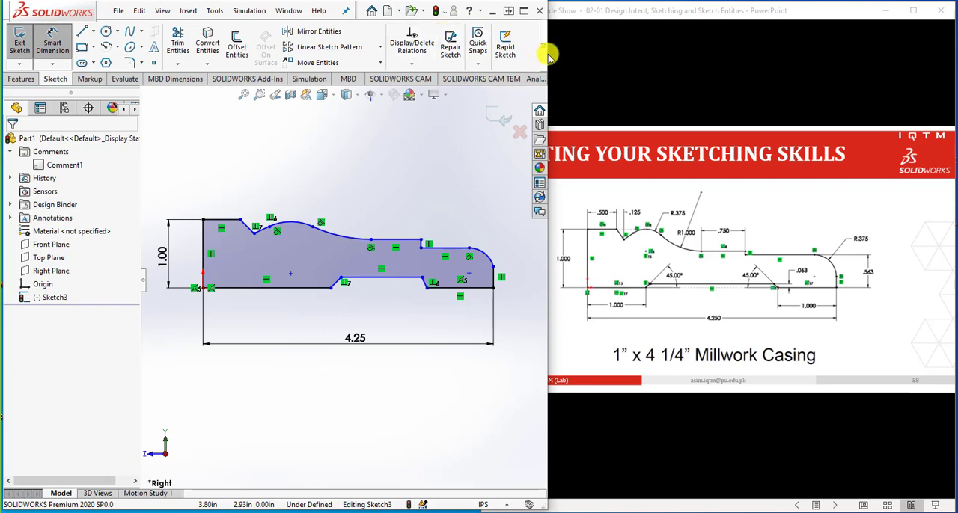
Set the document's length units to three decimal places (.123) and restore the side-by-side layout with the casing slide
{"action": "left_click_drag", "start_coordinate": [549, 56], "coordinate": [759, 72]}
{"action": "left_click", "coordinate": [575, 11]}
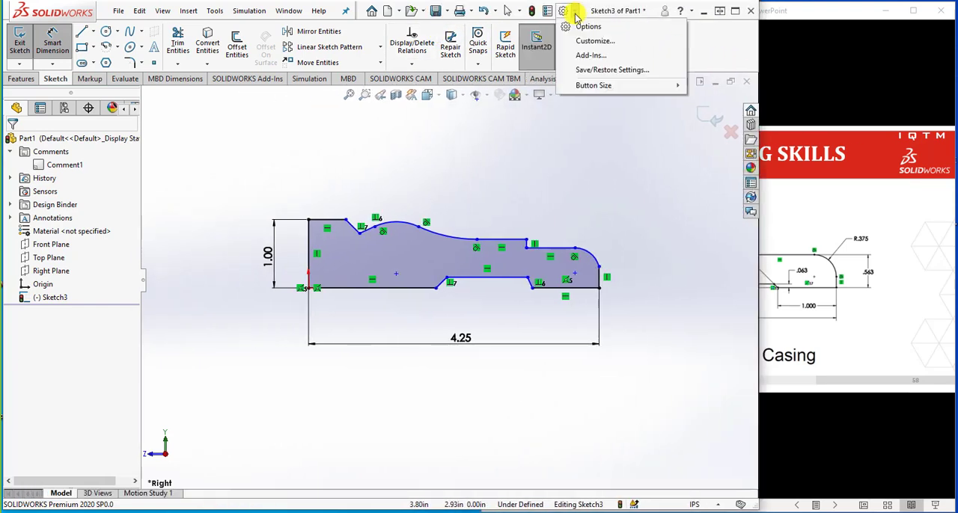
{"action": "left_click", "coordinate": [577, 29]}
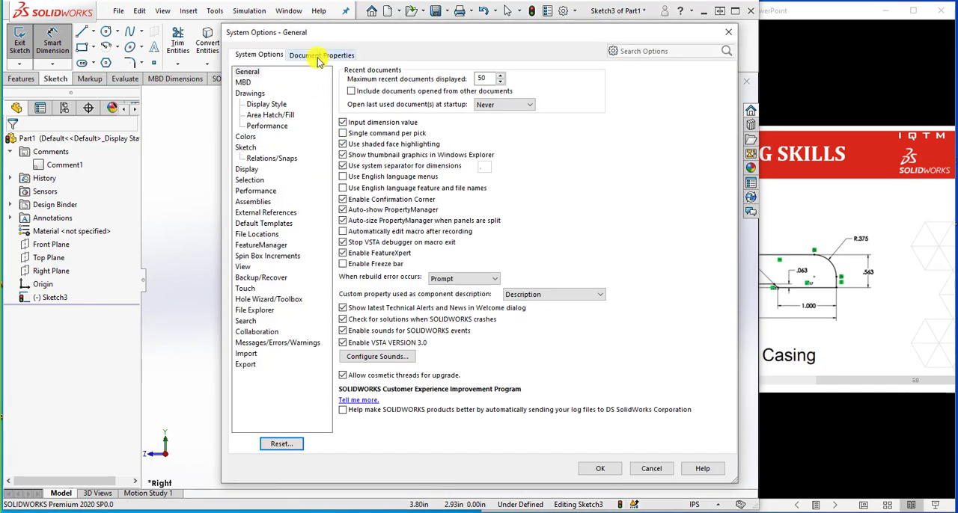
{"action": "left_click", "coordinate": [318, 56]}
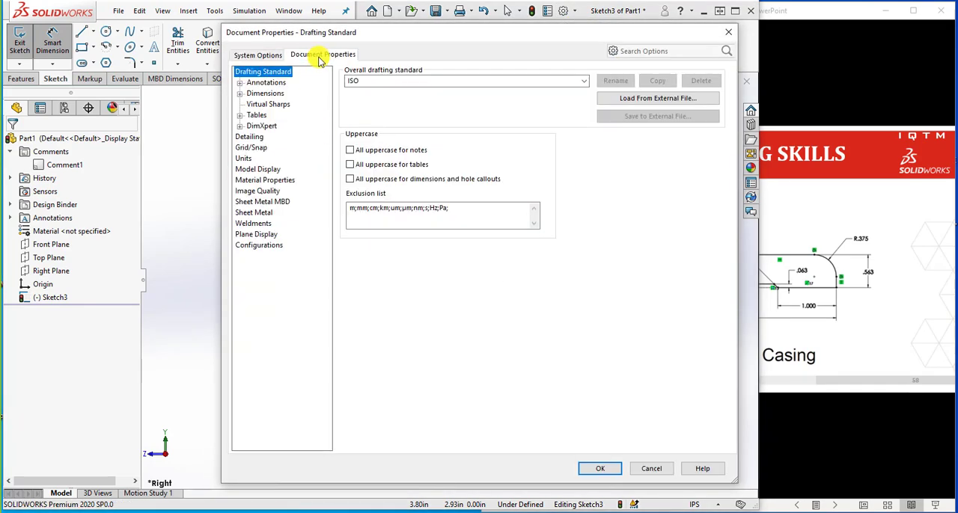
{"action": "left_click", "coordinate": [246, 159]}
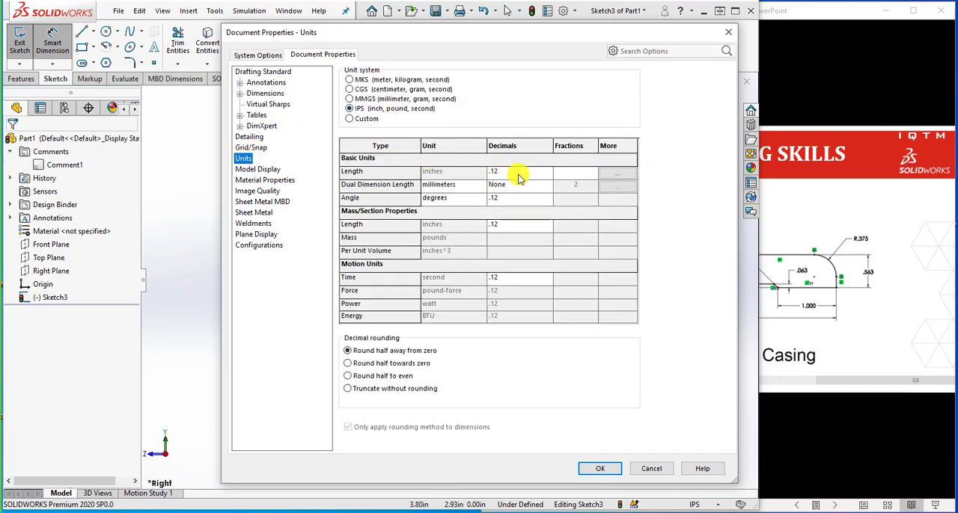
{"action": "left_click", "coordinate": [519, 174]}
{"action": "left_click", "coordinate": [546, 175]}
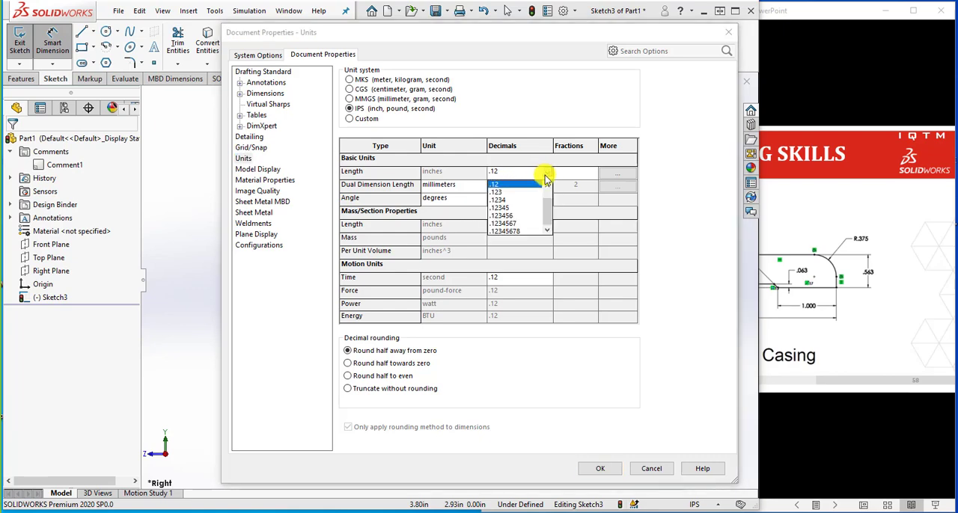
{"action": "left_click", "coordinate": [506, 193]}
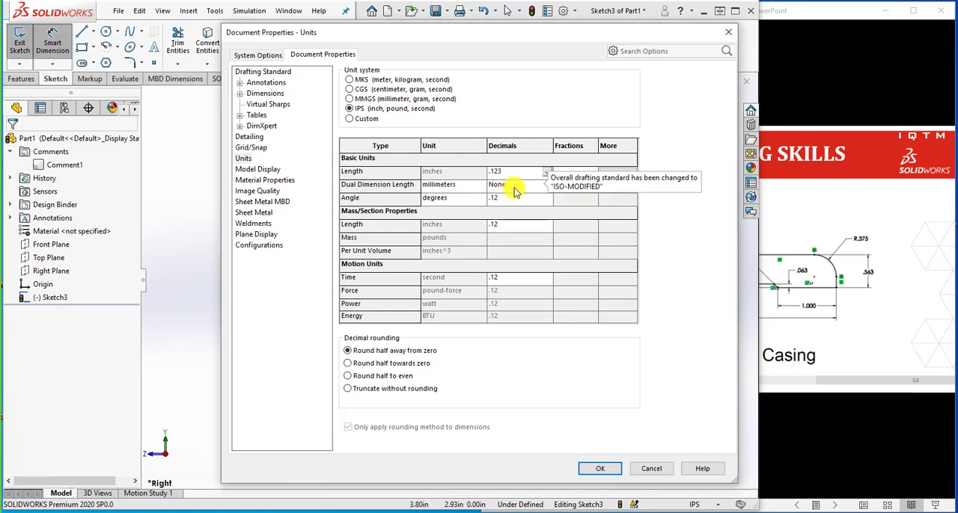
{"action": "left_click", "coordinate": [606, 469]}
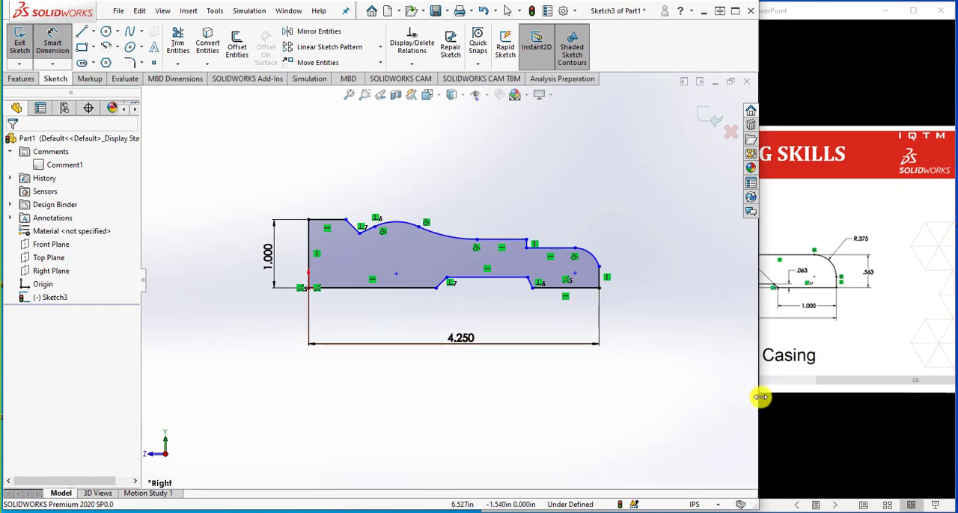
{"action": "left_click_drag", "start_coordinate": [739, 398], "coordinate": [551, 396]}
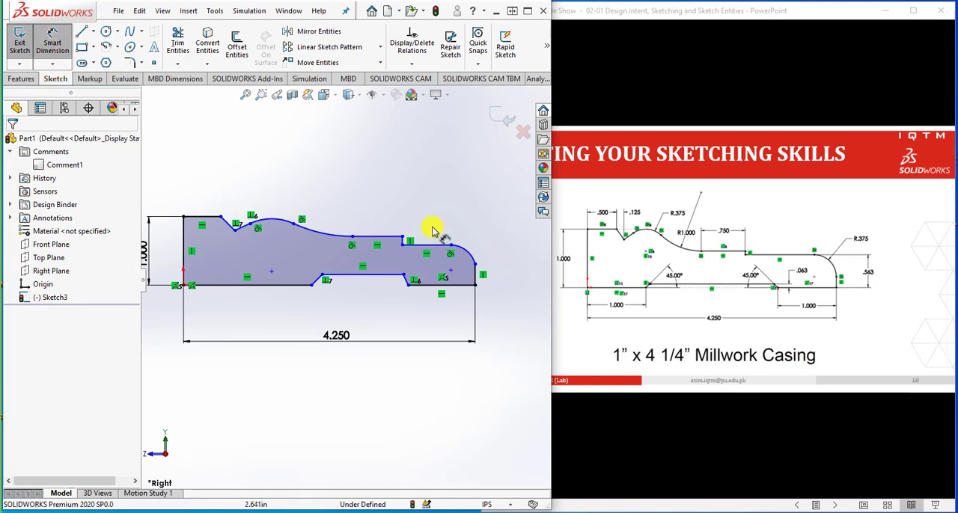
Dimension the height from the bottom corner to the rounded end's upper arc endpoint as .563 in
{"action": "left_click", "coordinate": [451, 245]}
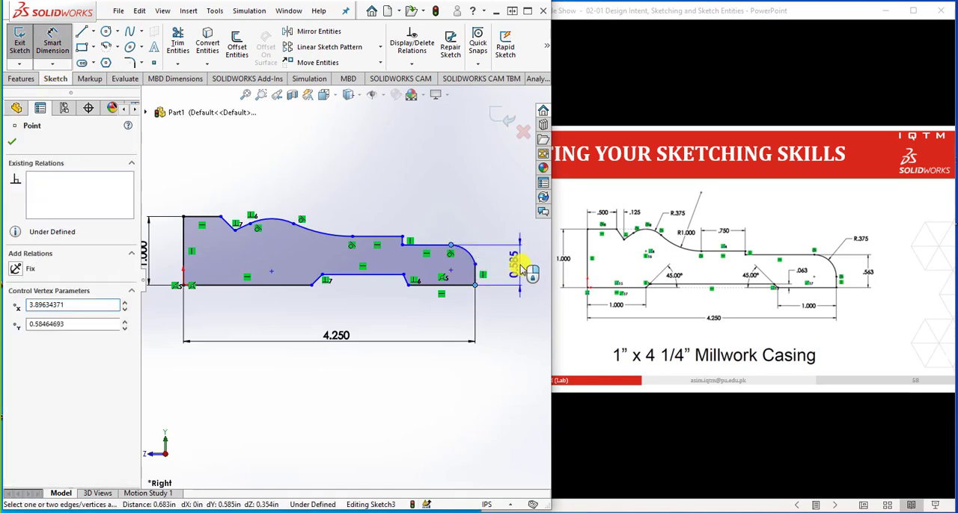
{"action": "left_click", "coordinate": [521, 267]}
{"action": "type", "text": ".5"}
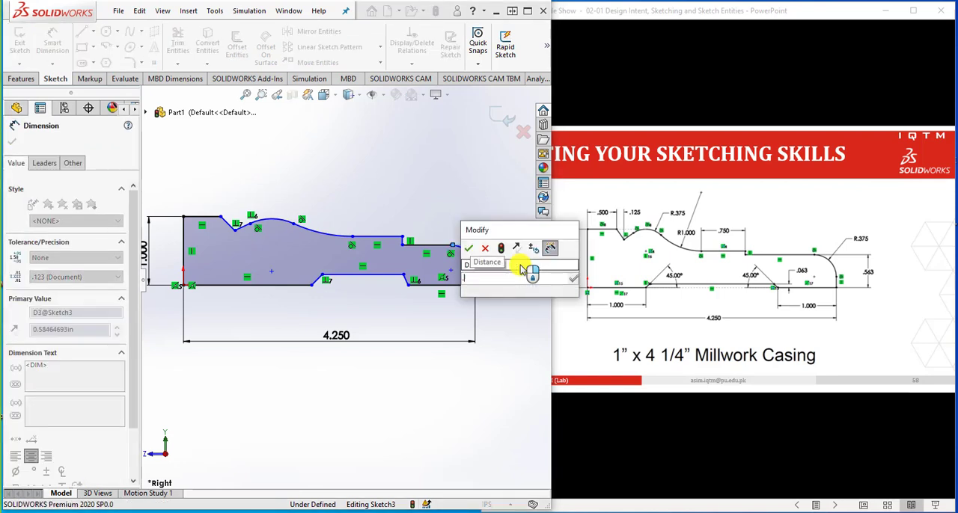
{"action": "type", "text": "63"}
{"action": "key", "text": "Return"}
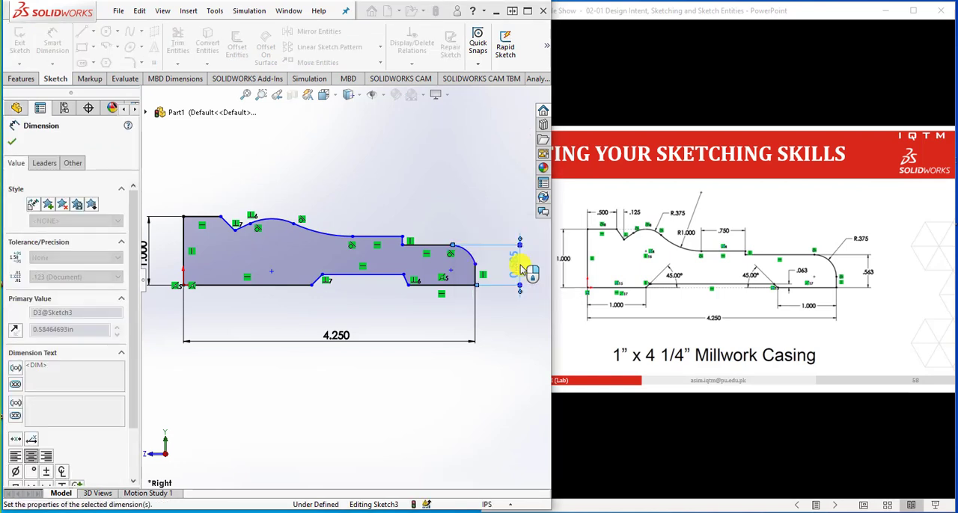
Dimension the radius of the corner arc at the casing's rounded end as 0.375 in
{"action": "left_click", "coordinate": [470, 259]}
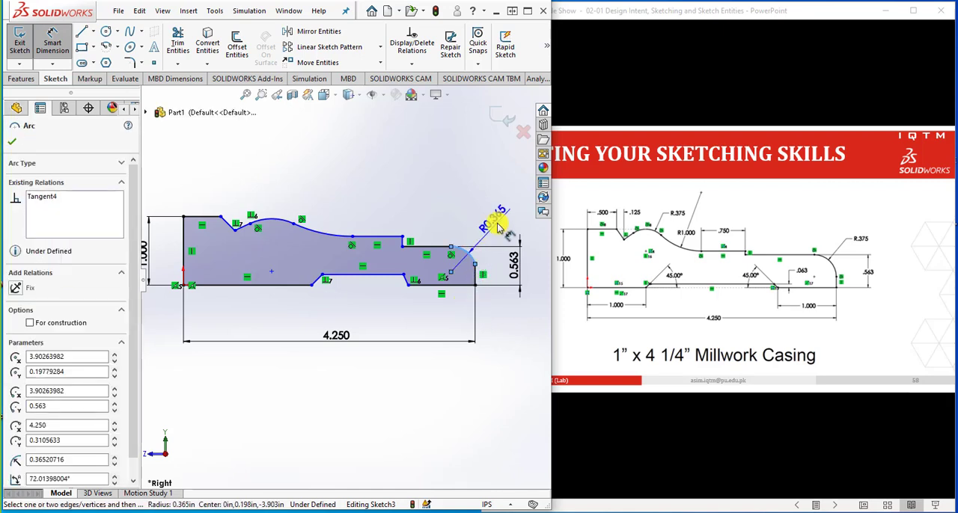
{"action": "left_click", "coordinate": [498, 227]}
{"action": "type", "text": ".3"}
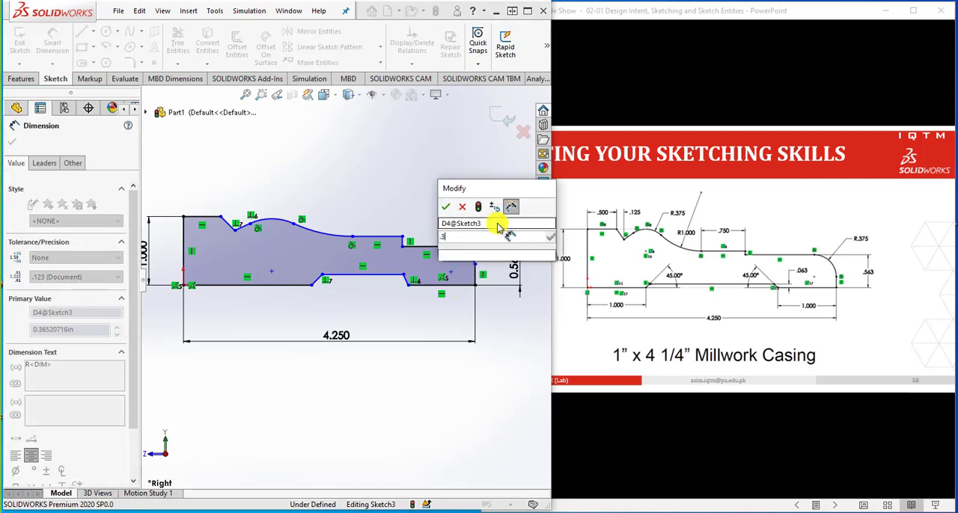
{"action": "type", "text": "75"}
{"action": "key", "text": "Return"}
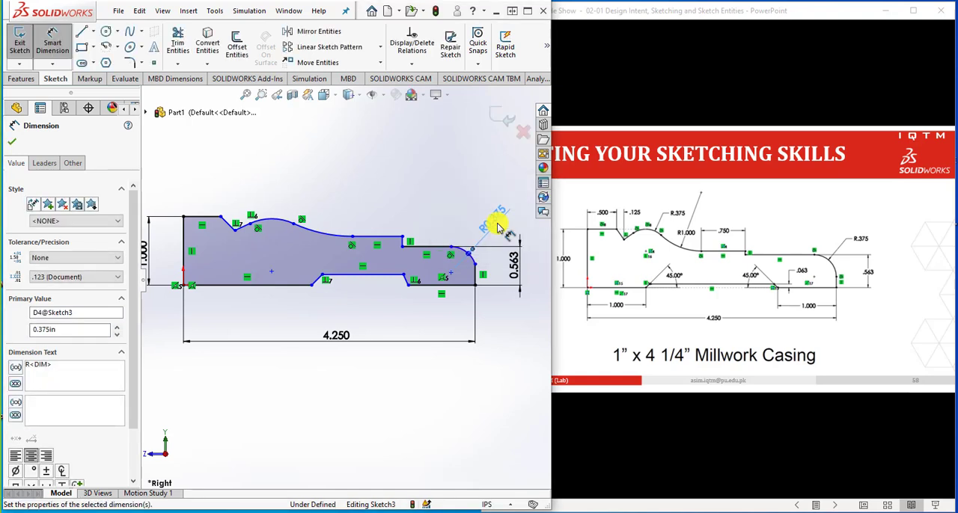
{"action": "left_click", "coordinate": [493, 319]}
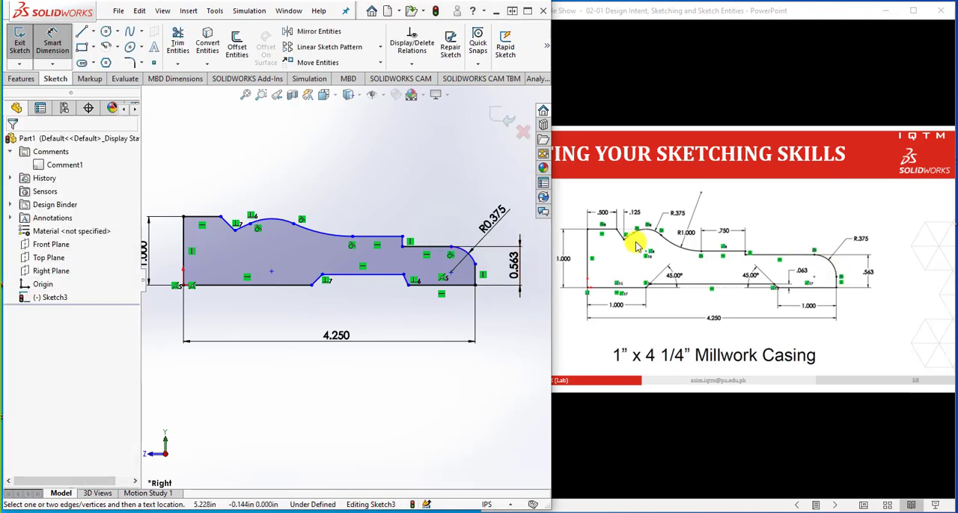
Make the 0.375 in corner arc tangent to the vertical end line
{"action": "scroll", "coordinate": [449, 250], "scroll_direction": "down", "scroll_amount": 4}
{"action": "scroll", "coordinate": [439, 254], "scroll_direction": "down", "scroll_amount": 2}
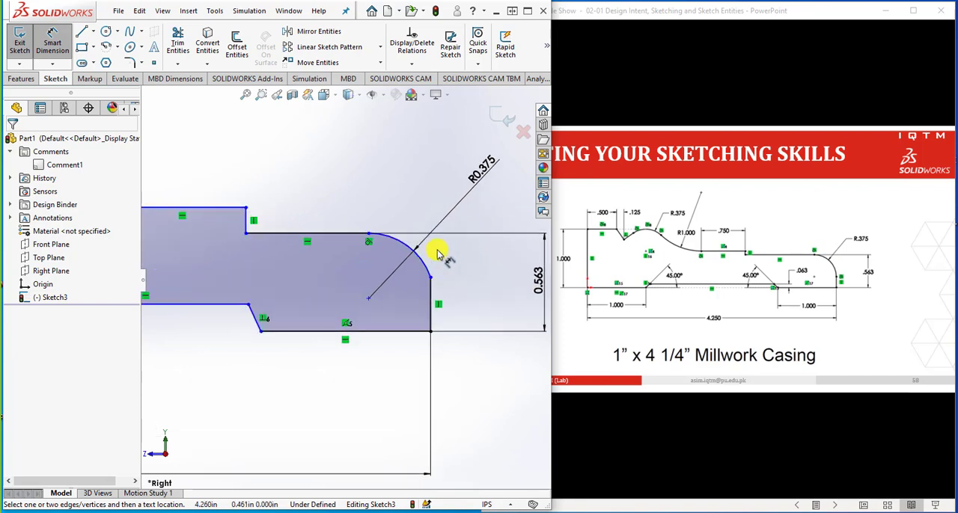
{"action": "key", "text": "Escape"}
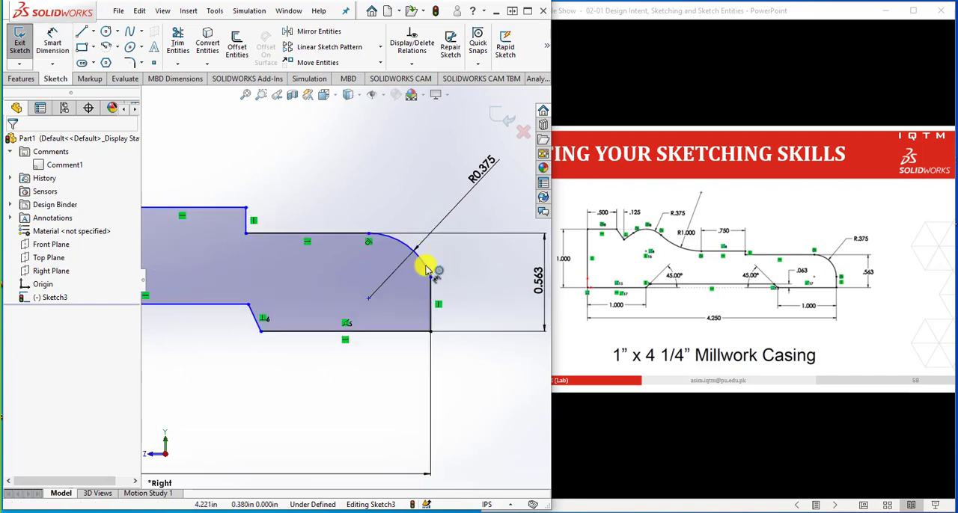
{"action": "left_click", "coordinate": [427, 268]}
{"action": "left_click", "coordinate": [431, 300], "text": "ctrl"}
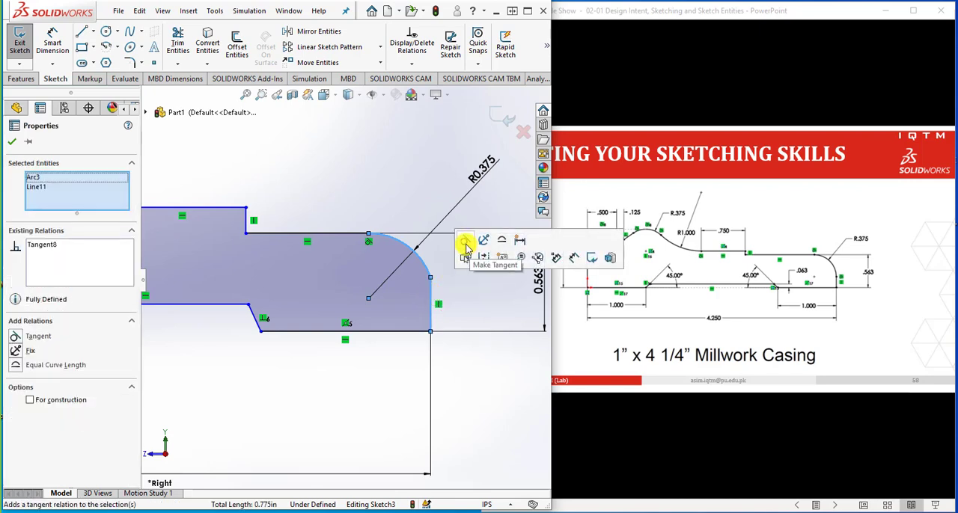
Apply the tangent relation between the selected rounded-end arc and the vertical end line and clear the selection
{"action": "left_click", "coordinate": [466, 250]}
{"action": "left_click", "coordinate": [471, 317]}
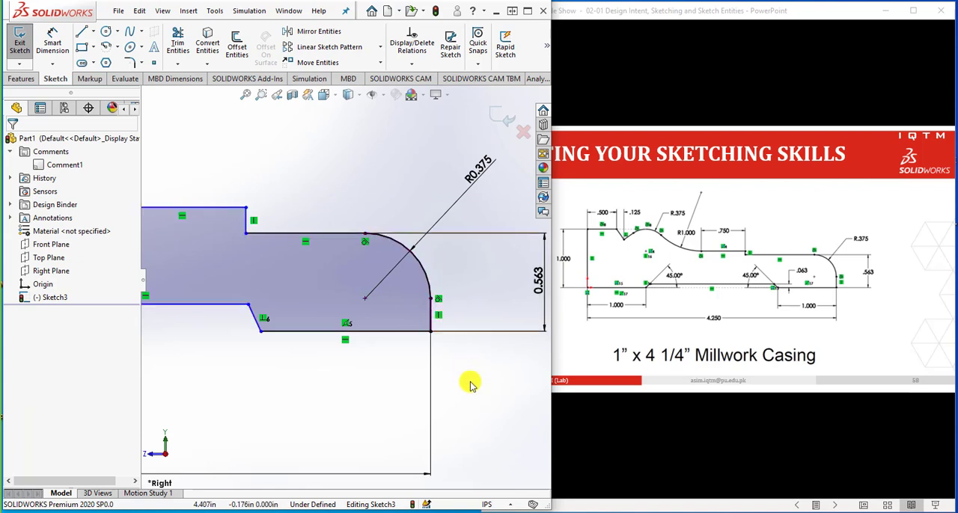
Dimension the angle between the bottom recess's slanted side nearest the rounded end and the adjacent base line as 45°
{"action": "scroll", "coordinate": [473, 389], "scroll_direction": "up", "scroll_amount": 7}
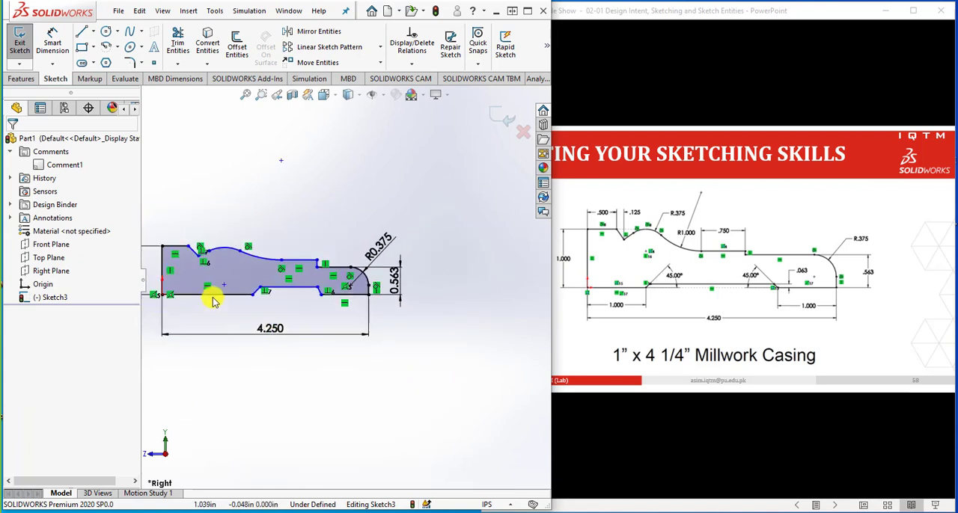
{"action": "scroll", "coordinate": [212, 300], "scroll_direction": "down", "scroll_amount": 3}
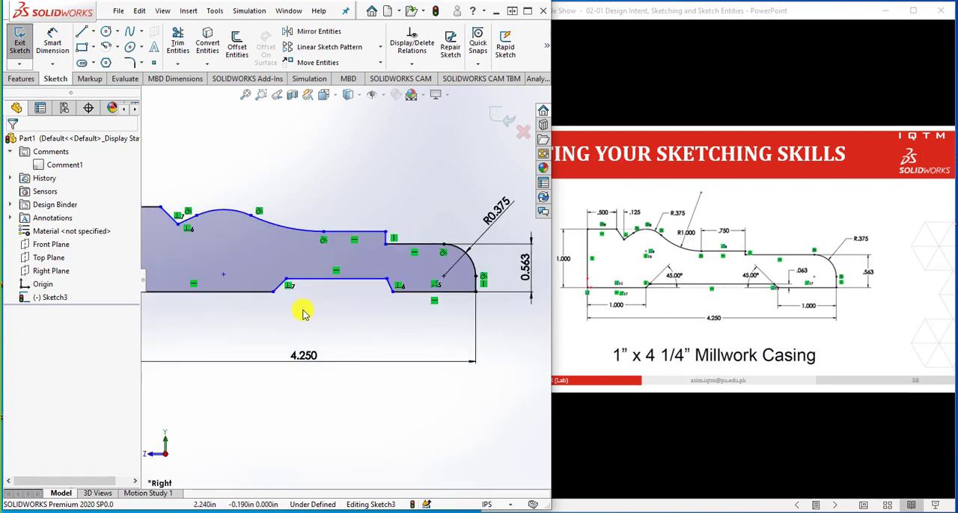
{"action": "scroll", "coordinate": [410, 310], "scroll_direction": "down", "scroll_amount": 3}
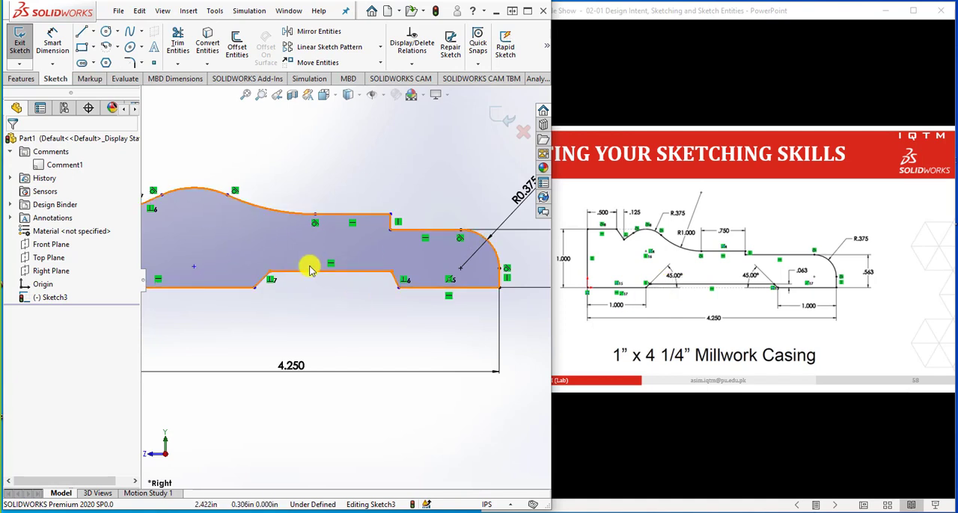
{"action": "left_click", "coordinate": [56, 43]}
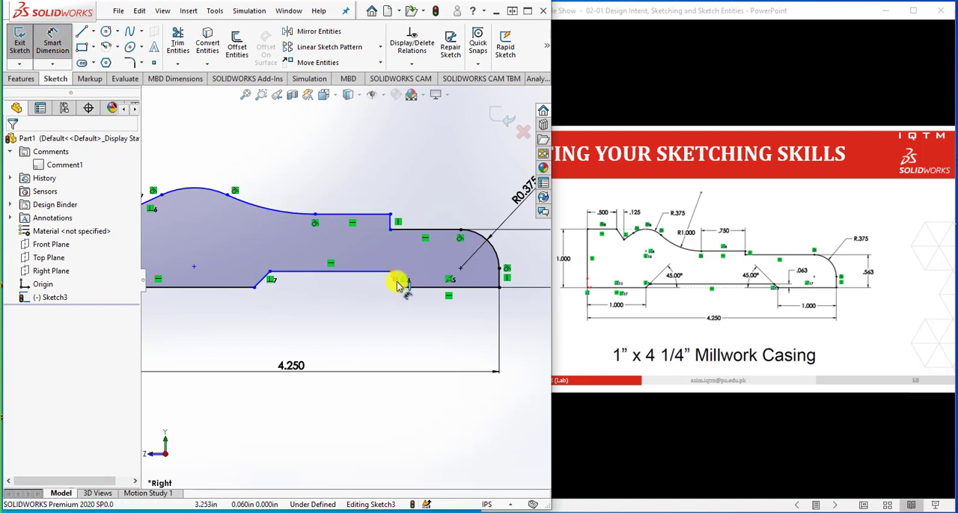
{"action": "left_click", "coordinate": [399, 286]}
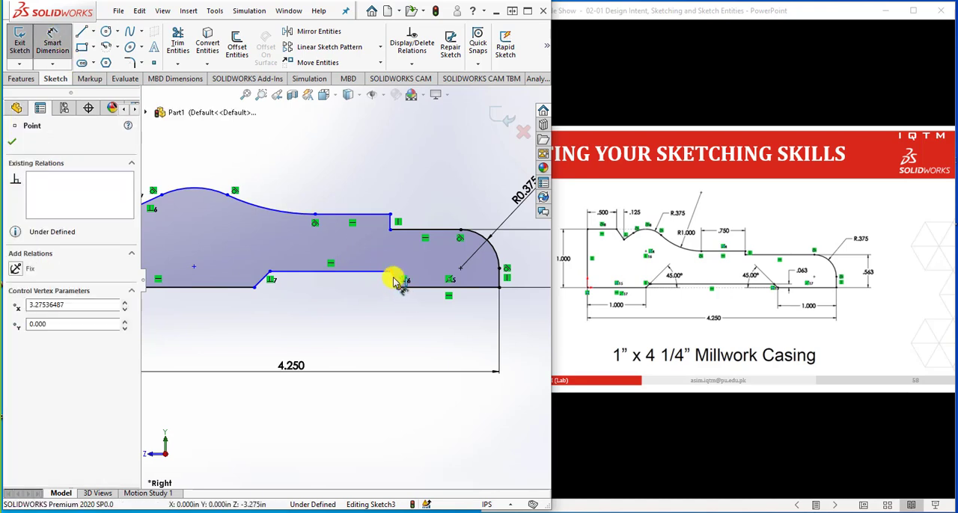
{"action": "left_click", "coordinate": [367, 273]}
{"action": "key", "text": "Escape"}
{"action": "scroll", "coordinate": [385, 286], "scroll_direction": "down", "scroll_amount": 4}
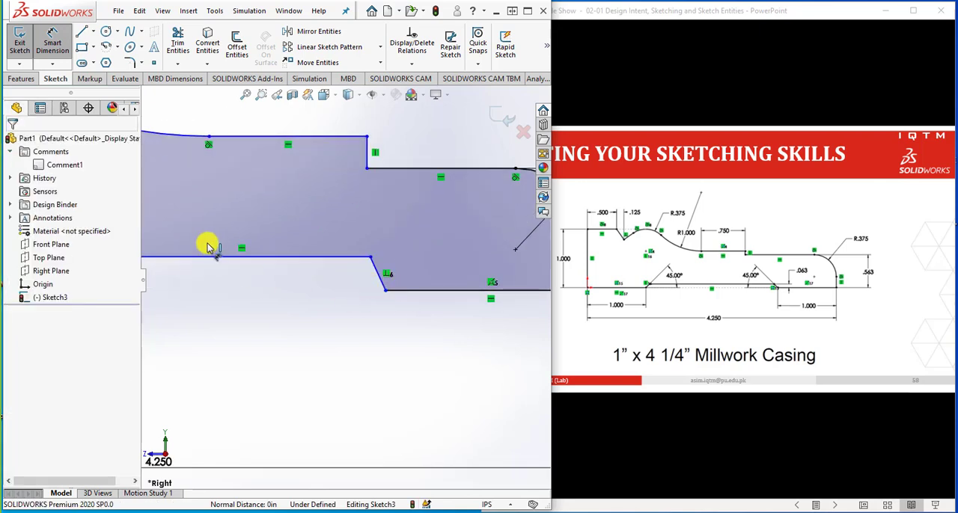
{"action": "left_click", "coordinate": [299, 257]}
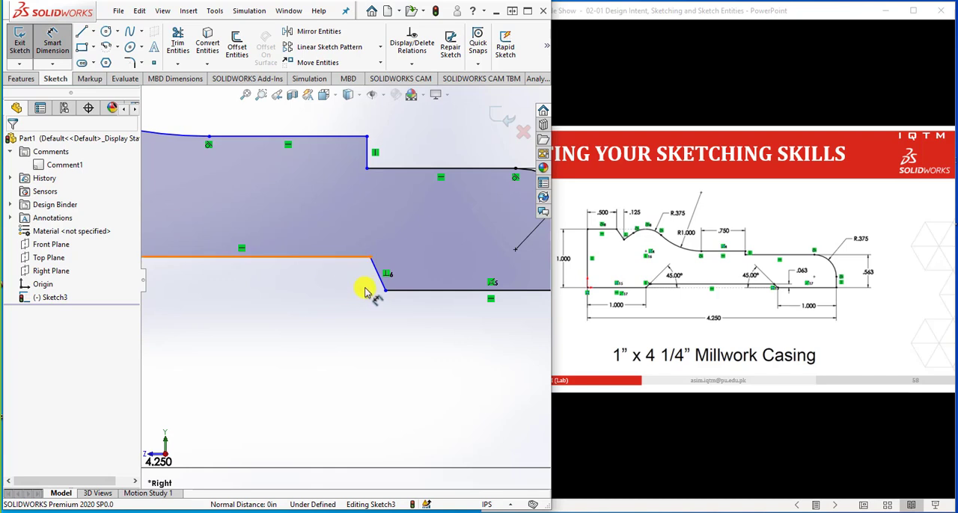
{"action": "left_click", "coordinate": [383, 288]}
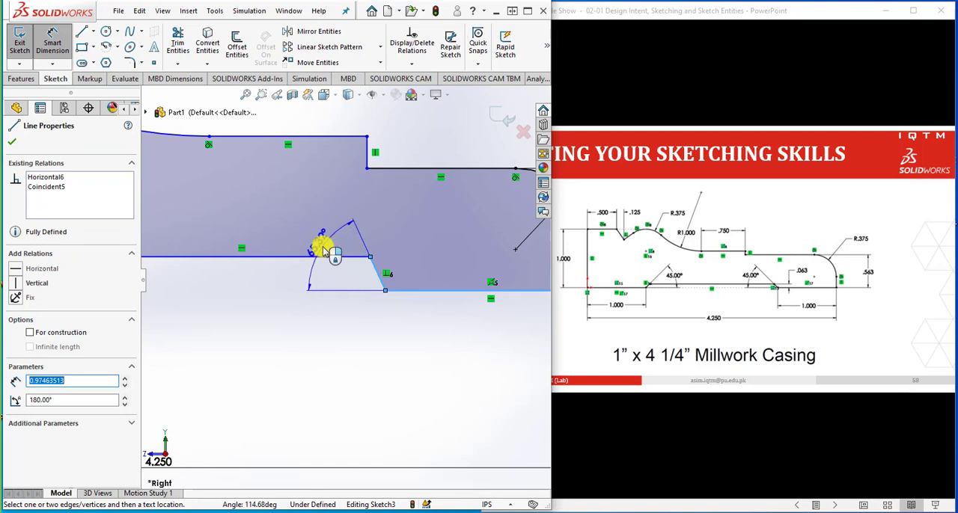
{"action": "left_click", "coordinate": [327, 250]}
{"action": "type", "text": "45"}
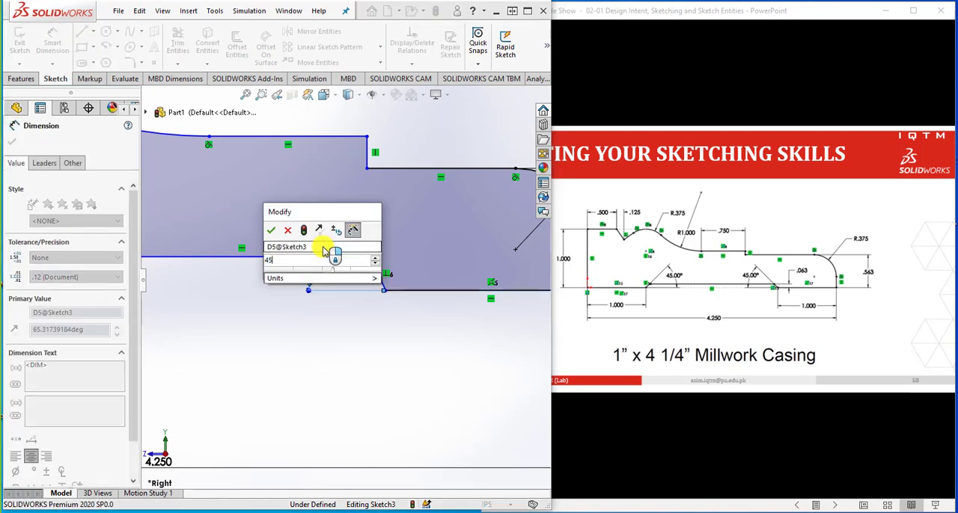
{"action": "key", "text": "Return"}
{"action": "key", "text": "Escape"}
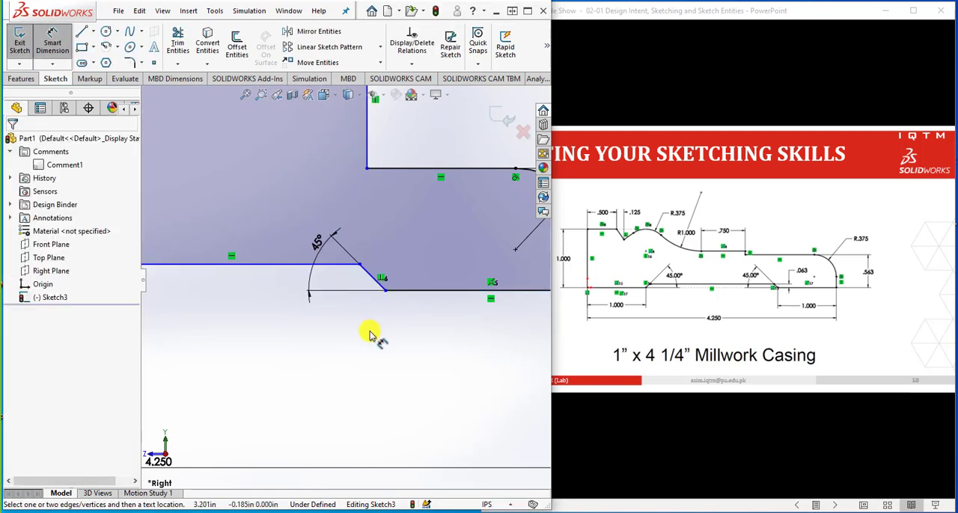
Dimension the angle between the recess's other slanted side and the long base line as 45°
{"action": "key", "text": "f"}
{"action": "scroll", "coordinate": [221, 268], "scroll_direction": "down", "scroll_amount": 2}
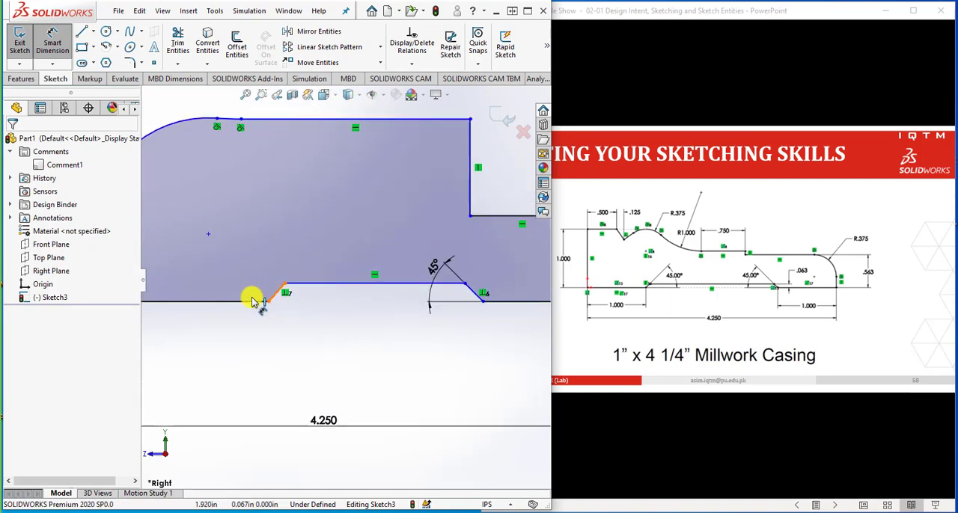
{"action": "left_click", "coordinate": [252, 301]}
{"action": "left_click_drag", "start_coordinate": [301, 283], "coordinate": [323, 276]}
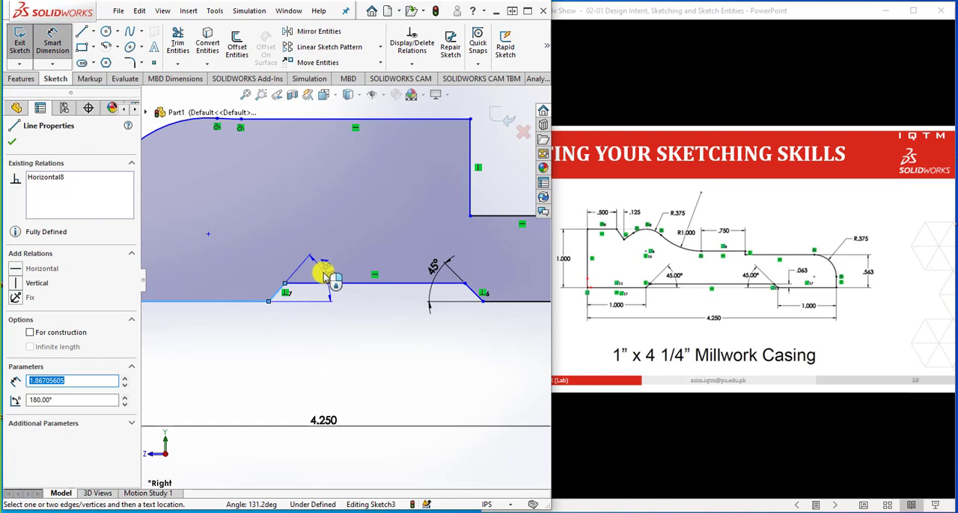
{"action": "left_click", "coordinate": [323, 276]}
{"action": "type", "text": "45"}
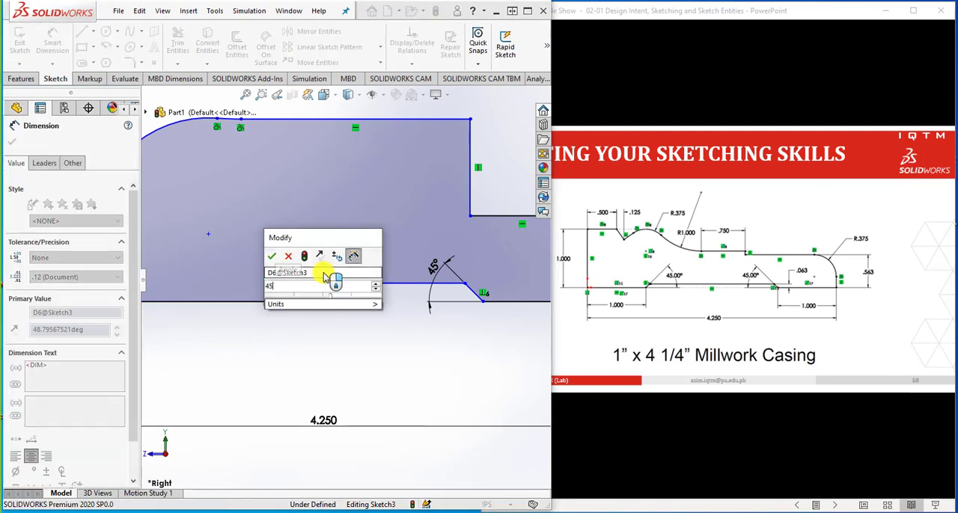
{"action": "key", "text": "Return"}
{"action": "left_click", "coordinate": [351, 352]}
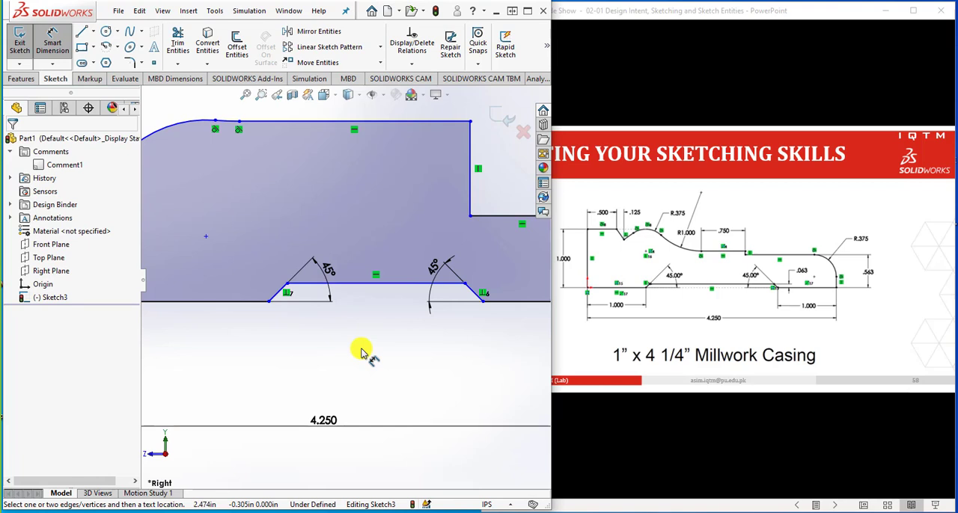
Make the two base lines on either side of the bottom recess collinear
{"action": "scroll", "coordinate": [360, 352], "scroll_direction": "up", "scroll_amount": 2}
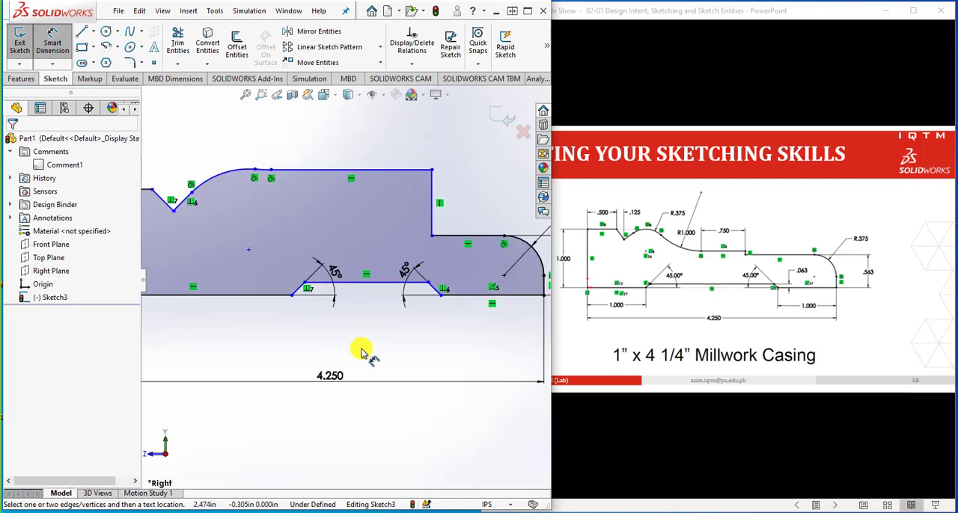
{"action": "scroll", "coordinate": [248, 312], "scroll_direction": "up", "scroll_amount": 2}
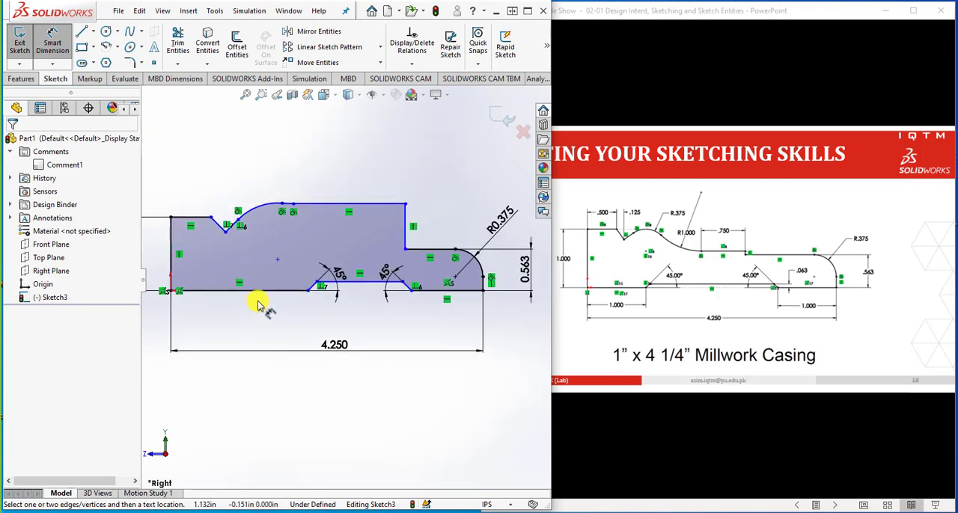
{"action": "key", "text": "Escape"}
{"action": "left_click", "coordinate": [271, 291]}
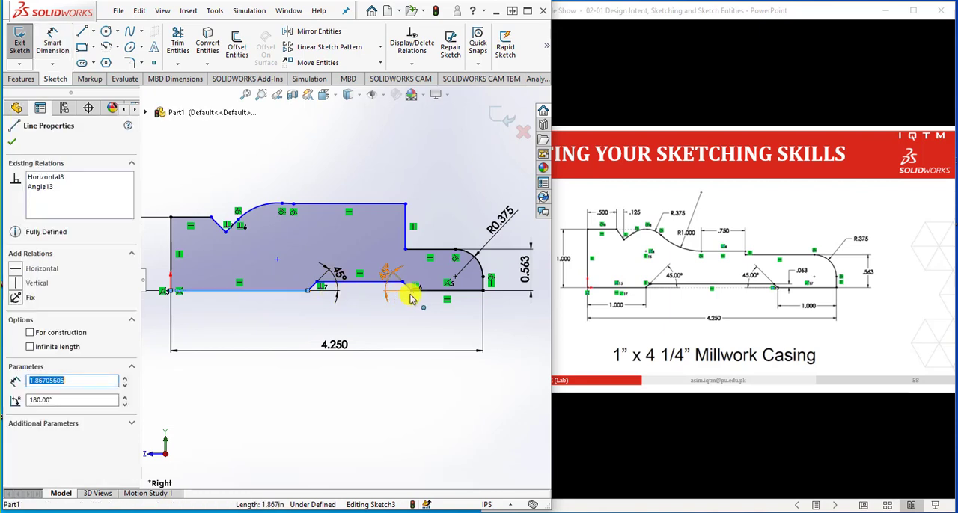
{"action": "left_click", "coordinate": [423, 292], "text": "ctrl"}
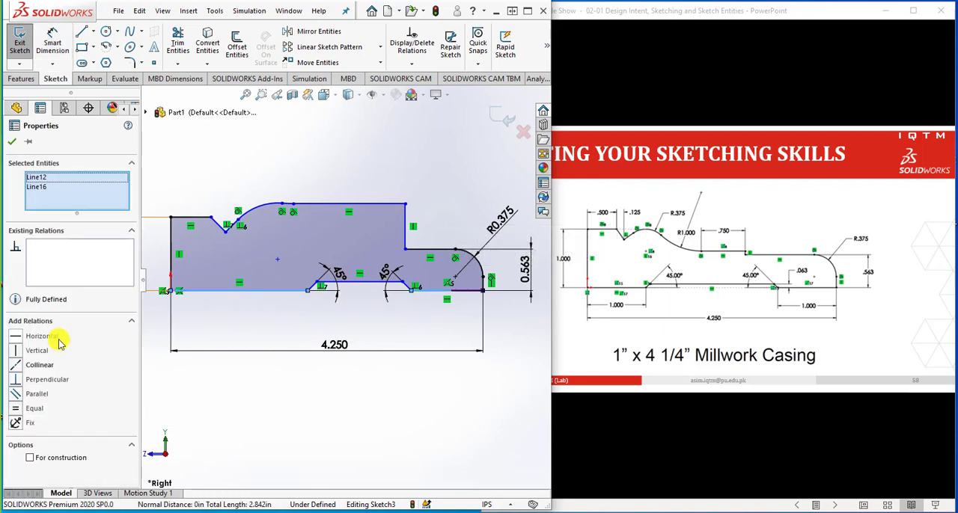
{"action": "left_click", "coordinate": [20, 365]}
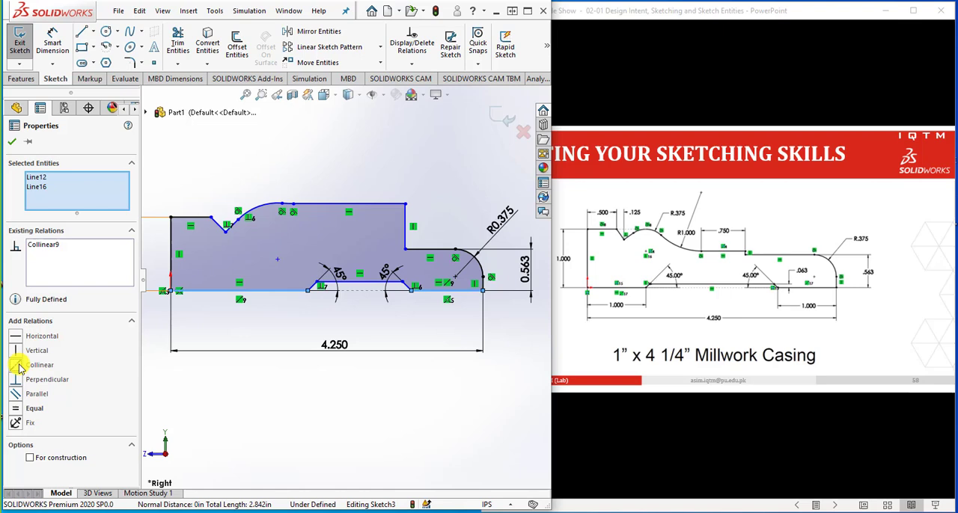
{"action": "left_click", "coordinate": [402, 325]}
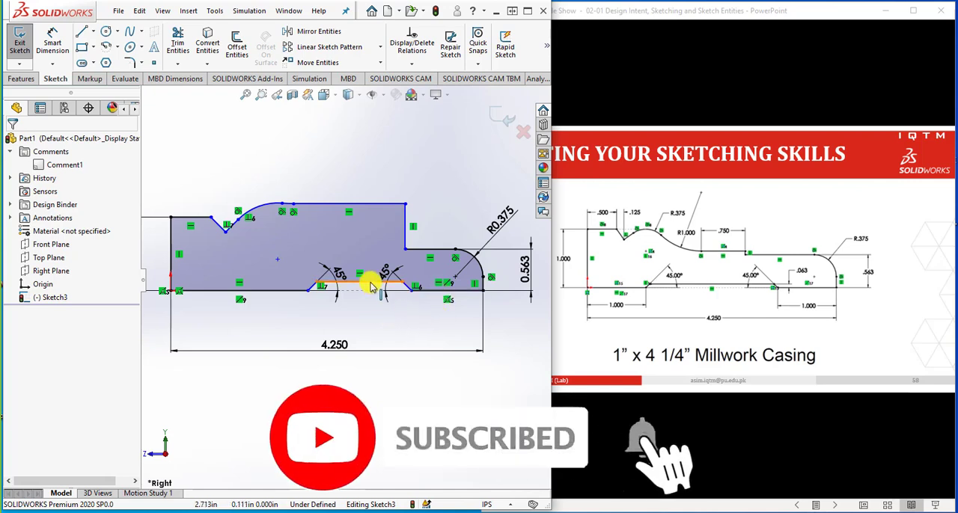
Lower the upper horizontal line beside the step to about 0.67 in above the base, reshaping the convex and concave arcs
{"action": "scroll", "coordinate": [372, 286], "scroll_direction": "down", "scroll_amount": 1}
{"action": "scroll", "coordinate": [349, 332], "scroll_direction": "up", "scroll_amount": 1}
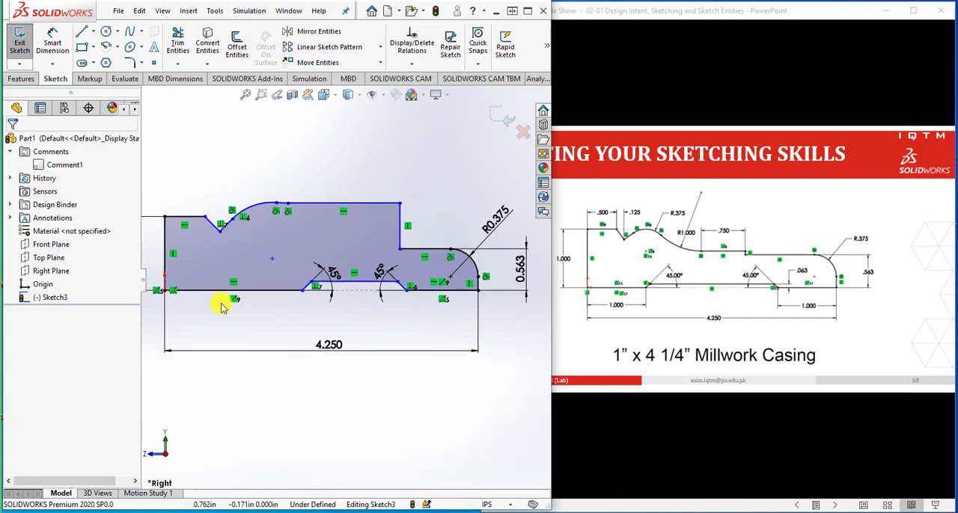
{"action": "scroll", "coordinate": [330, 278], "scroll_direction": "up", "scroll_amount": 2}
{"action": "scroll", "coordinate": [394, 241], "scroll_direction": "down", "scroll_amount": 3}
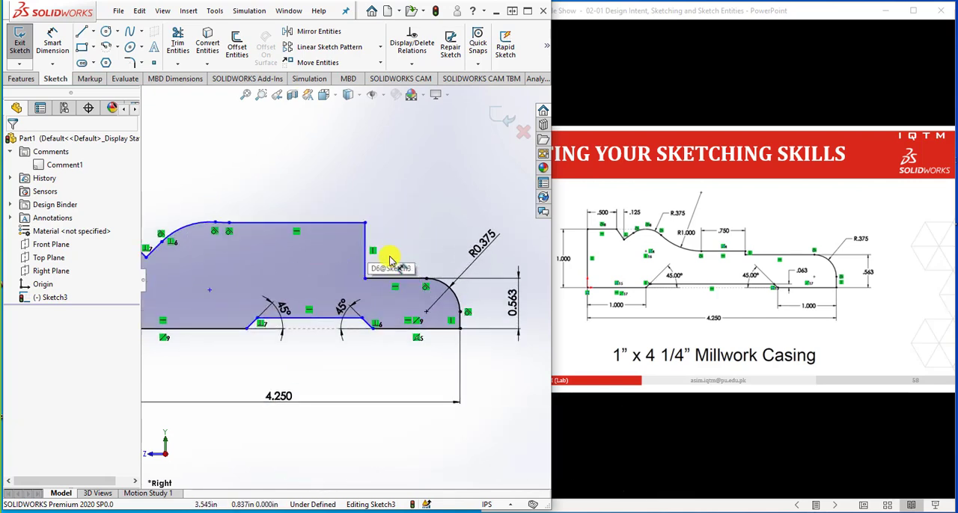
{"action": "mouse_move", "coordinate": [309, 225]}
{"action": "left_mouse_down"}
{"action": "mouse_move", "coordinate": [310, 253]}
{"action": "mouse_move", "coordinate": [304, 222]}
{"action": "mouse_move", "coordinate": [250, 235]}
{"action": "mouse_move", "coordinate": [256, 271]}
{"action": "mouse_move", "coordinate": [269, 239]}
{"action": "mouse_move", "coordinate": [309, 264]}
{"action": "mouse_move", "coordinate": [305, 270]}
{"action": "left_mouse_up"}
{"action": "scroll", "coordinate": [399, 264], "scroll_direction": "up", "scroll_amount": 4}
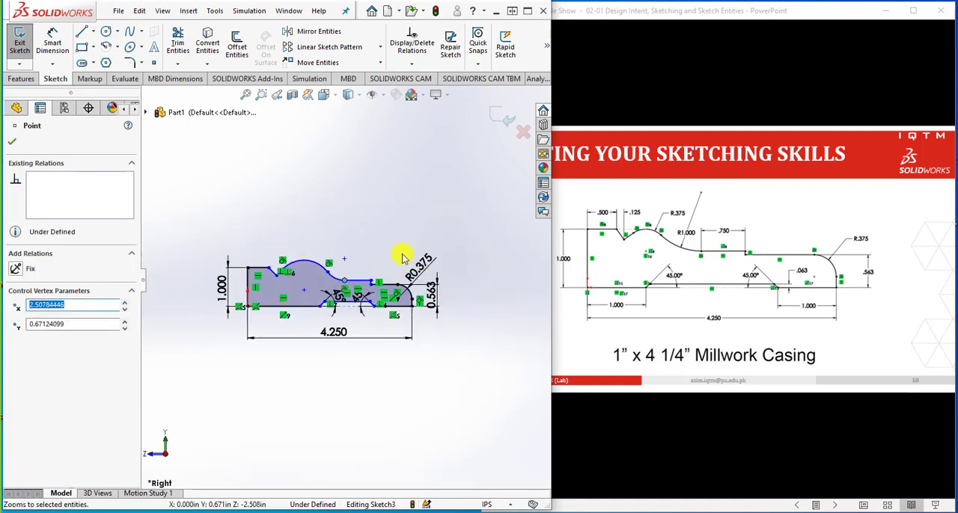
{"action": "left_click", "coordinate": [403, 256]}
{"action": "scroll", "coordinate": [357, 291], "scroll_direction": "down", "scroll_amount": 5}
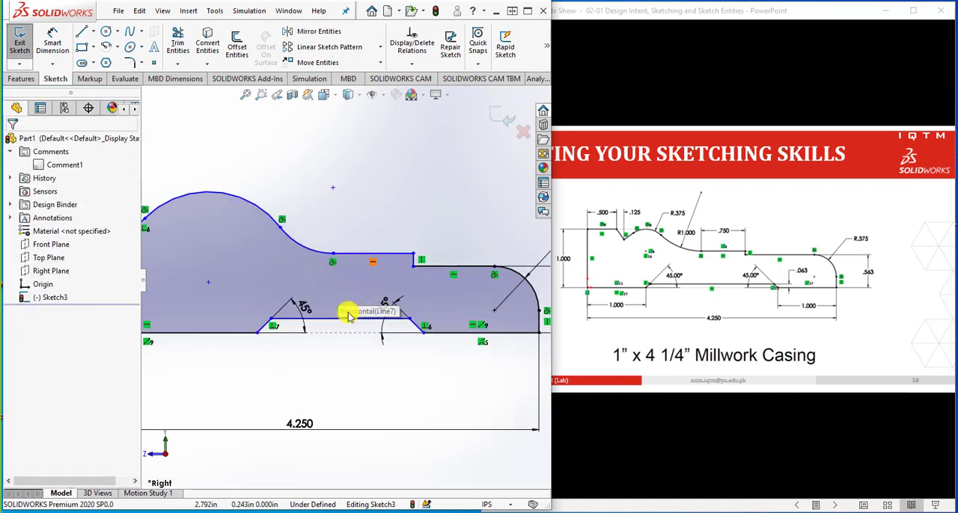
Dimension the short horizontal top line before the V-notch as .50 in long
{"action": "scroll", "coordinate": [333, 296], "scroll_direction": "up", "scroll_amount": 2}
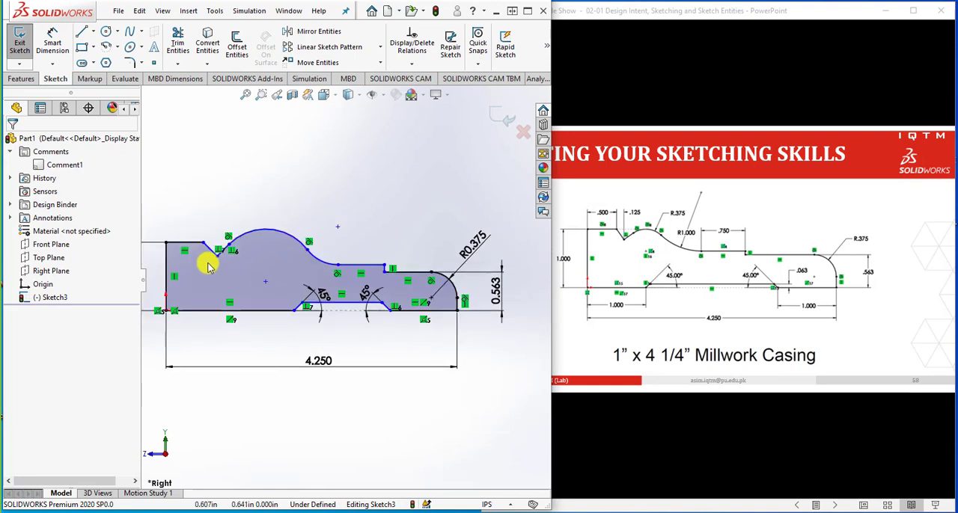
{"action": "scroll", "coordinate": [177, 242], "scroll_direction": "down", "scroll_amount": 3}
{"action": "left_click", "coordinate": [53, 41]}
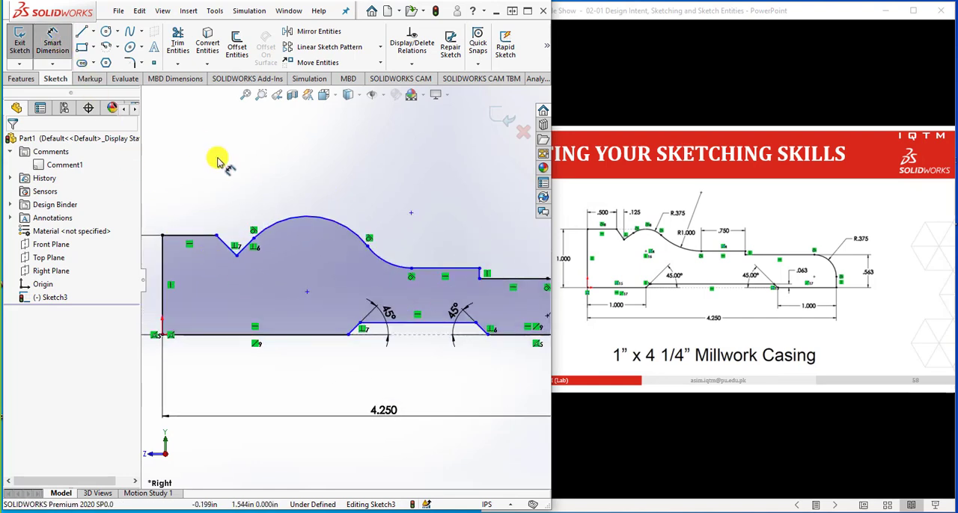
{"action": "left_click", "coordinate": [196, 236]}
{"action": "left_click", "coordinate": [191, 212]}
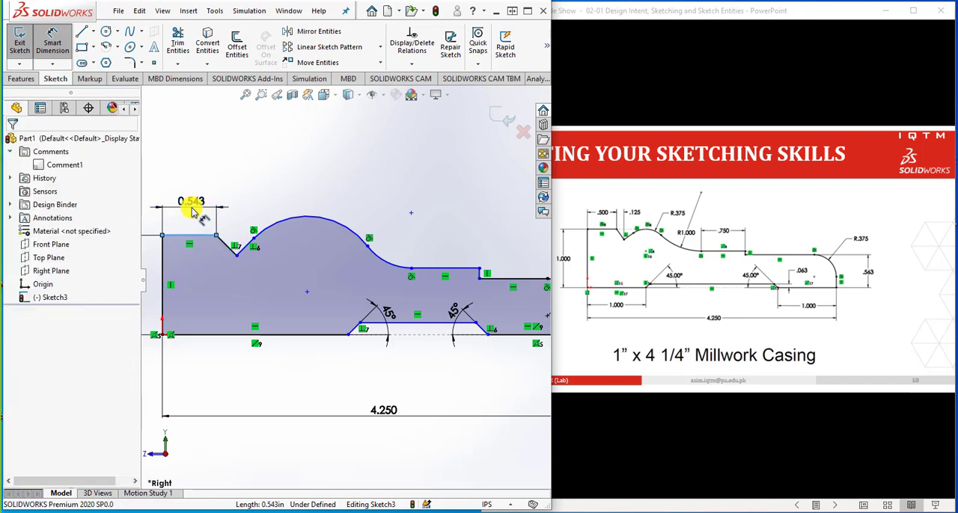
{"action": "type", "text": ".5"}
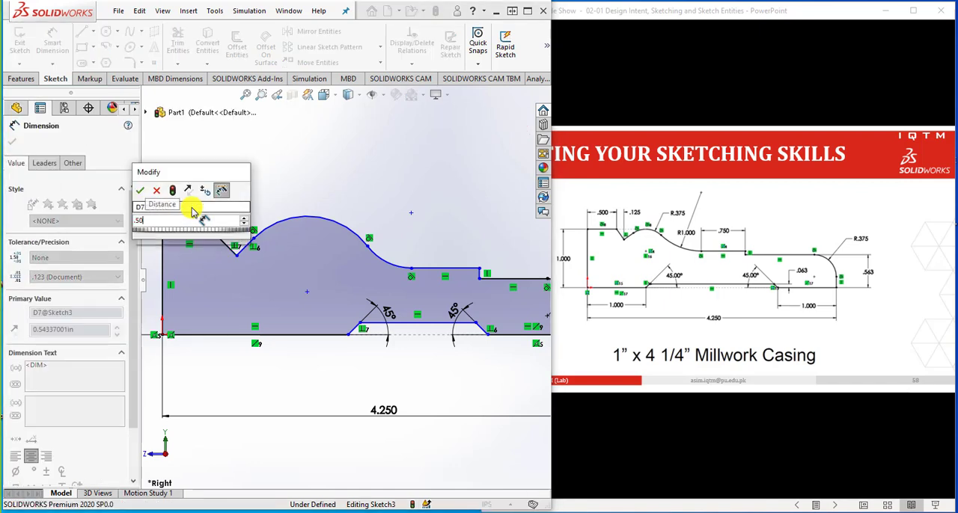
{"action": "key", "text": "Return"}
{"action": "left_click", "coordinate": [251, 194]}
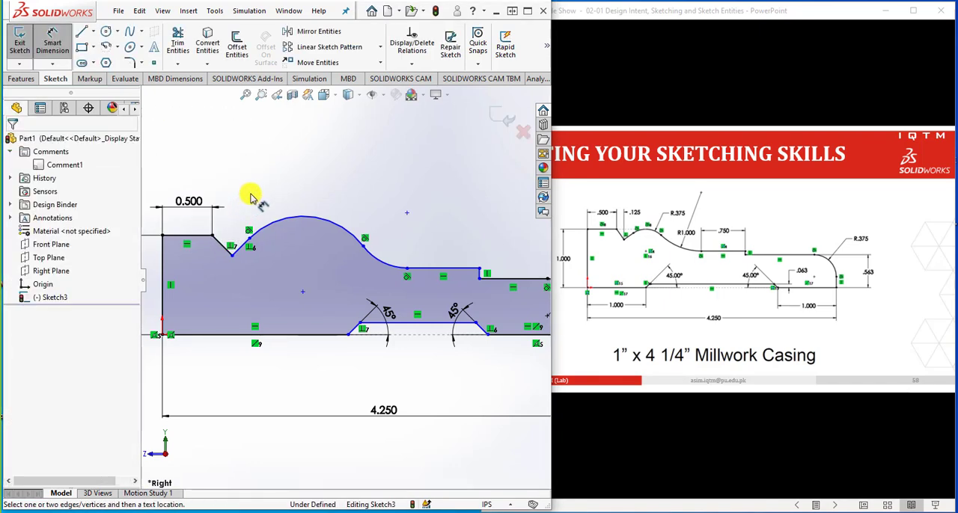
Dimension the horizontal distance from the V-notch's upper edge point to its lowest point as .125 in
{"action": "scroll", "coordinate": [227, 231], "scroll_direction": "down", "scroll_amount": 1}
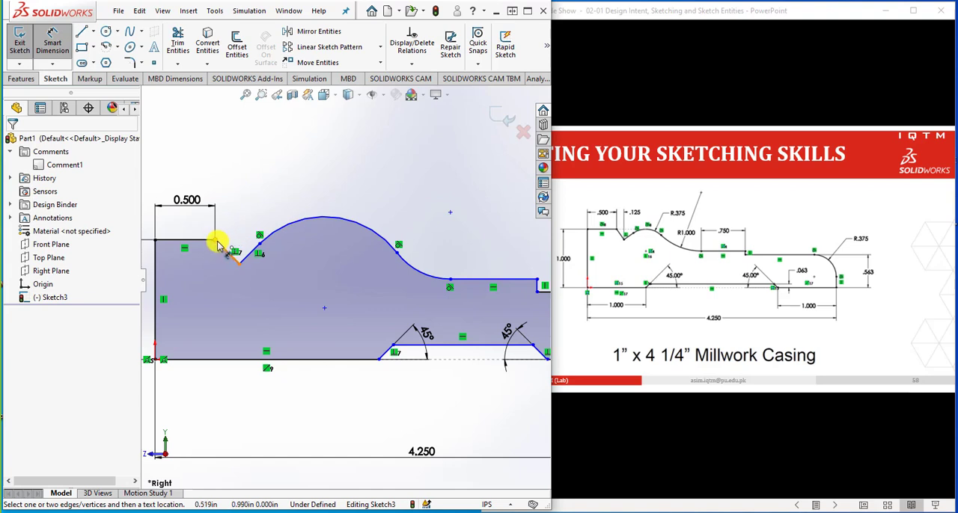
{"action": "left_click", "coordinate": [216, 243]}
{"action": "left_click", "coordinate": [239, 265]}
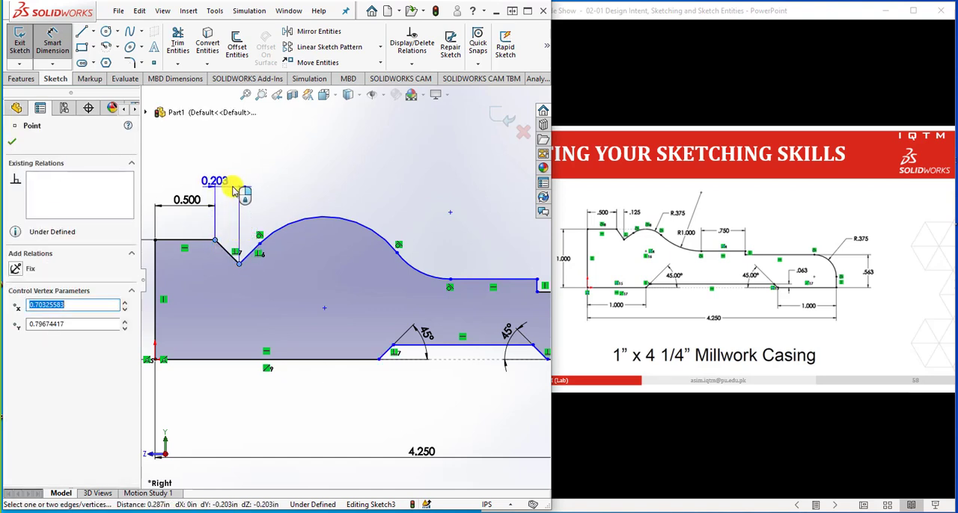
{"action": "left_click", "coordinate": [234, 188]}
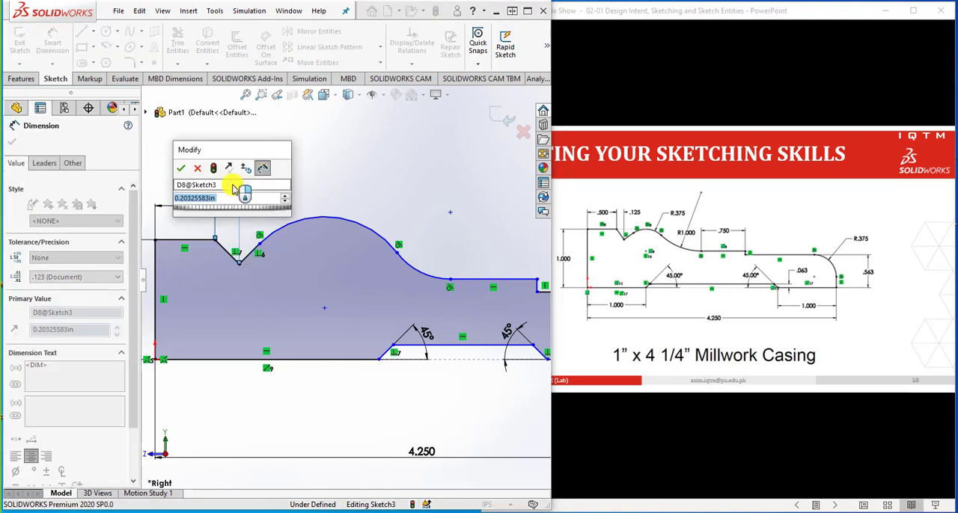
{"action": "type", "text": ".125"}
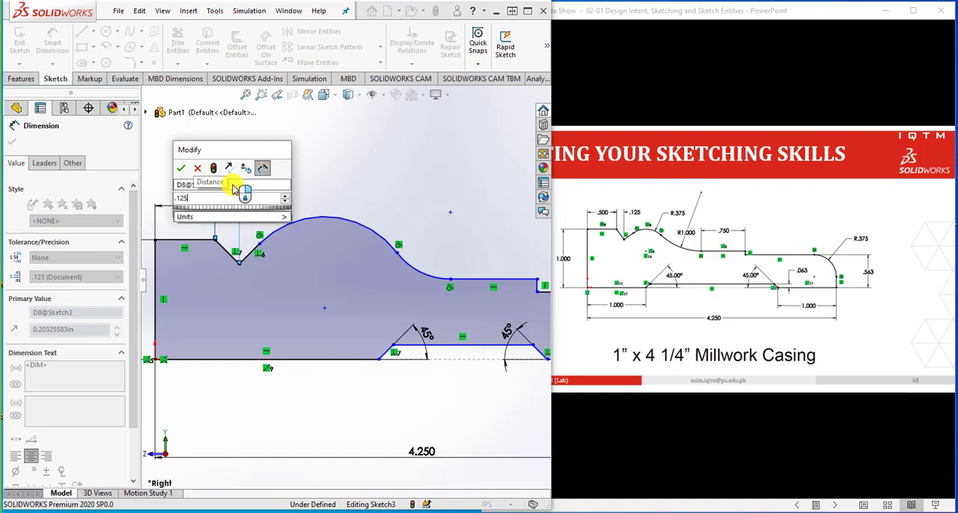
{"action": "key", "text": "Return"}
{"action": "left_click", "coordinate": [296, 188]}
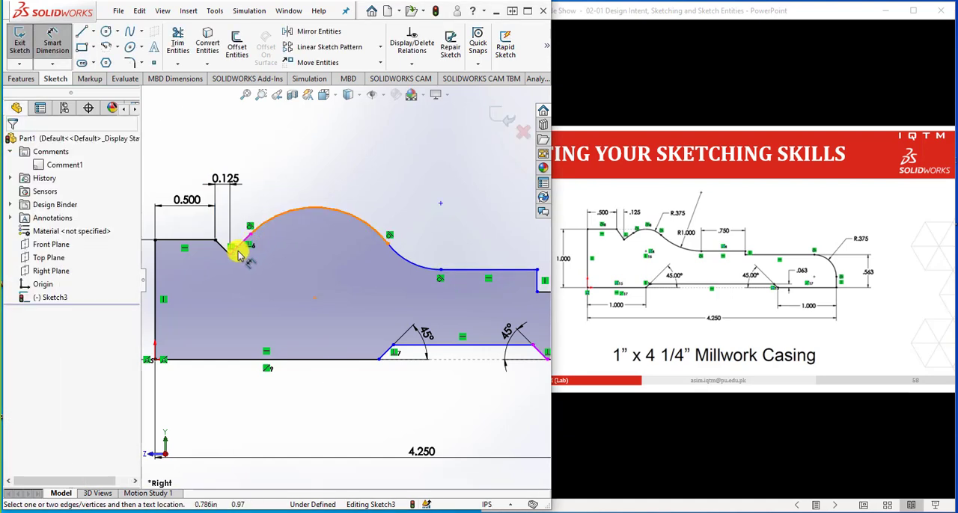
Dimension the convex arc beside the V-notch with a radius of .375 in
{"action": "scroll", "coordinate": [235, 230], "scroll_direction": "down", "scroll_amount": 2}
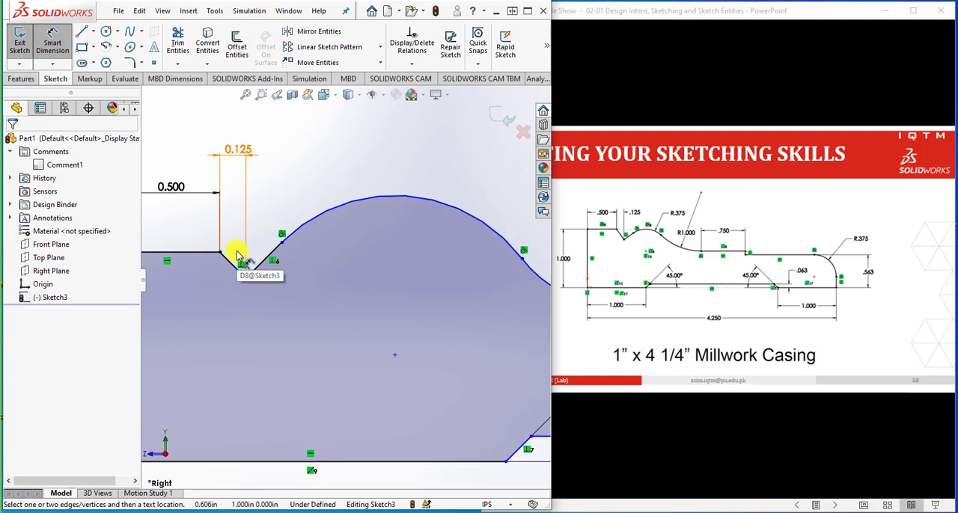
{"action": "scroll", "coordinate": [250, 271], "scroll_direction": "up", "scroll_amount": 3}
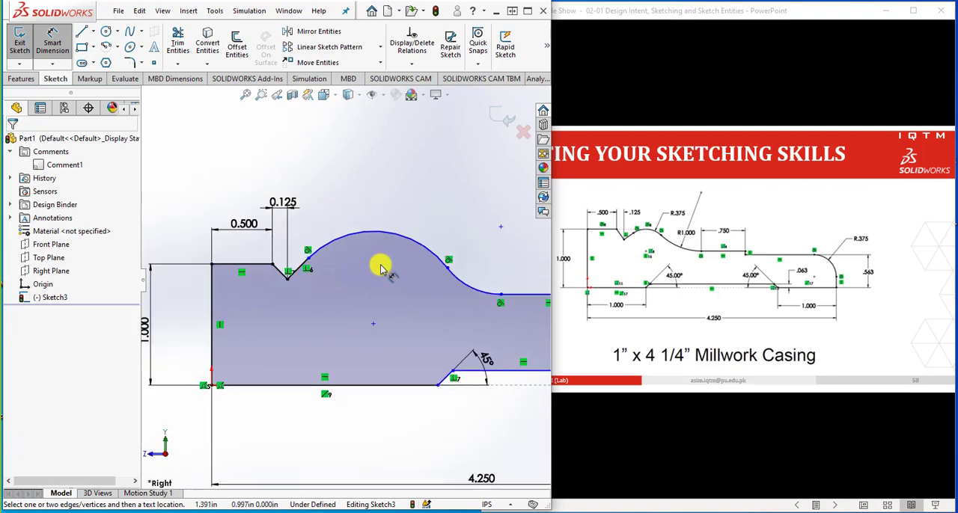
{"action": "left_click", "coordinate": [402, 238]}
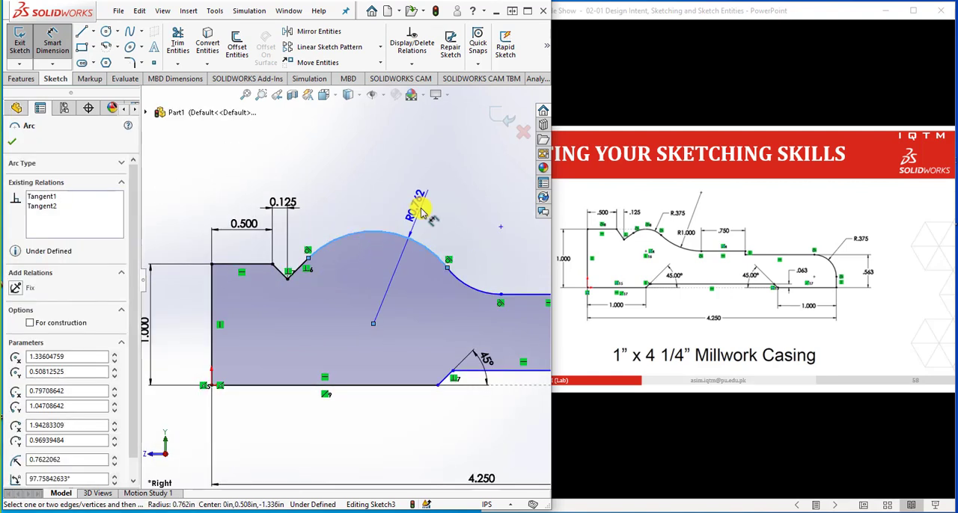
{"action": "left_click", "coordinate": [421, 213]}
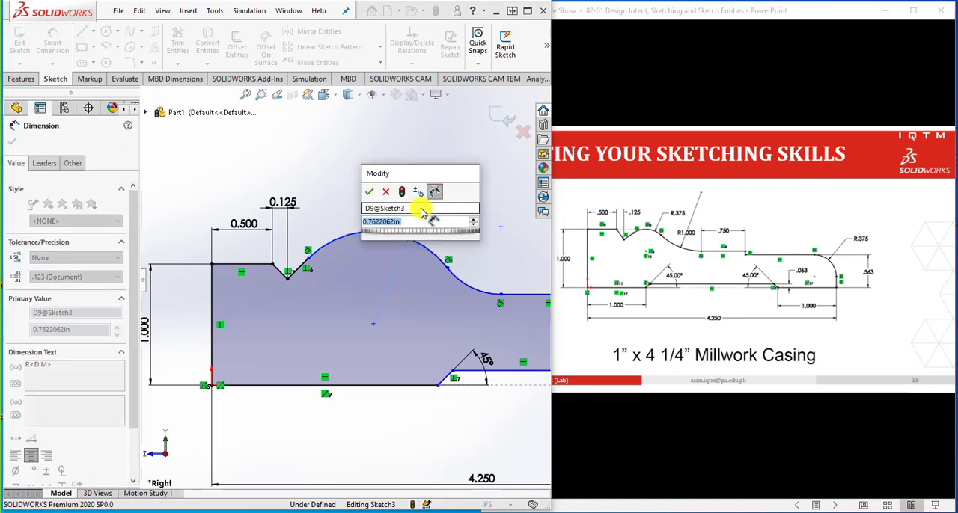
{"action": "type", "text": ".375"}
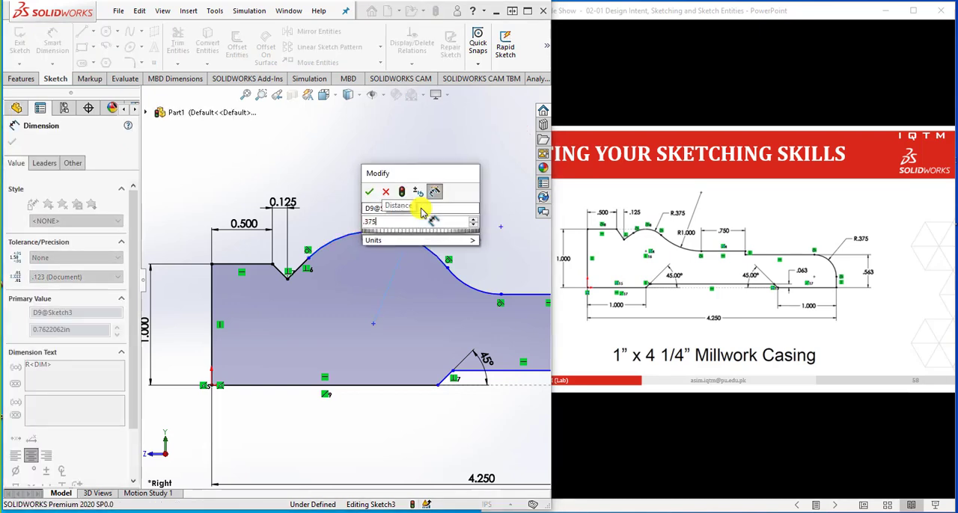
{"action": "key", "text": "Return"}
{"action": "left_click", "coordinate": [430, 240]}
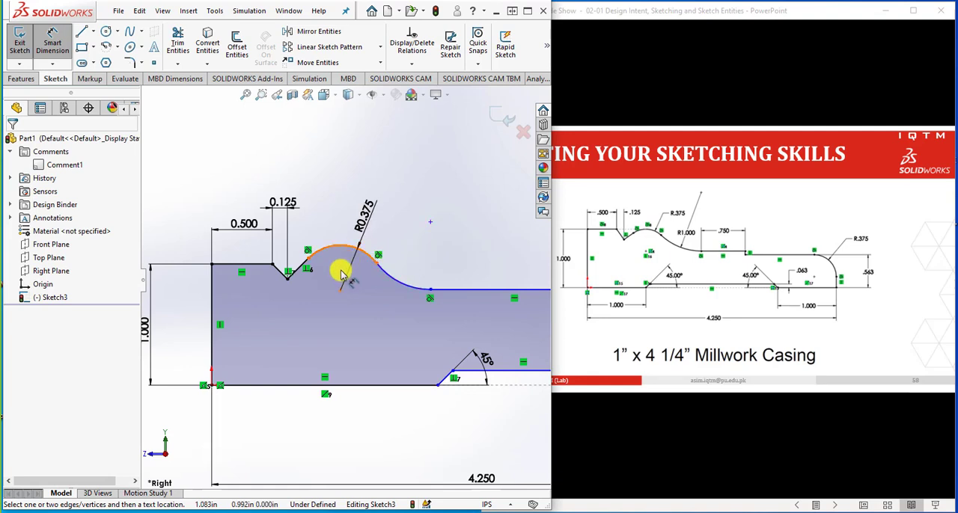
Dimension the concave arc that follows the convex arc with a radius of 1 in
{"action": "scroll", "coordinate": [292, 274], "scroll_direction": "down", "scroll_amount": 3}
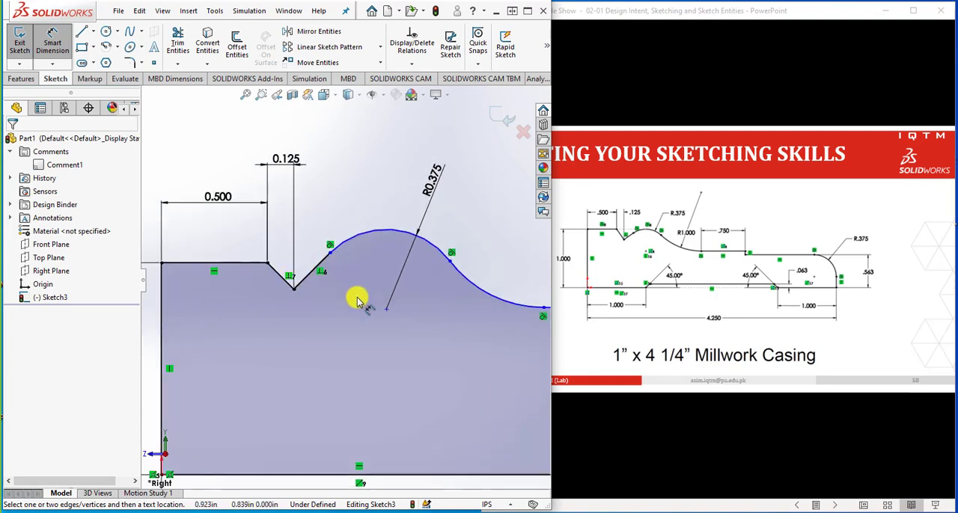
{"action": "scroll", "coordinate": [361, 333], "scroll_direction": "up", "scroll_amount": 3}
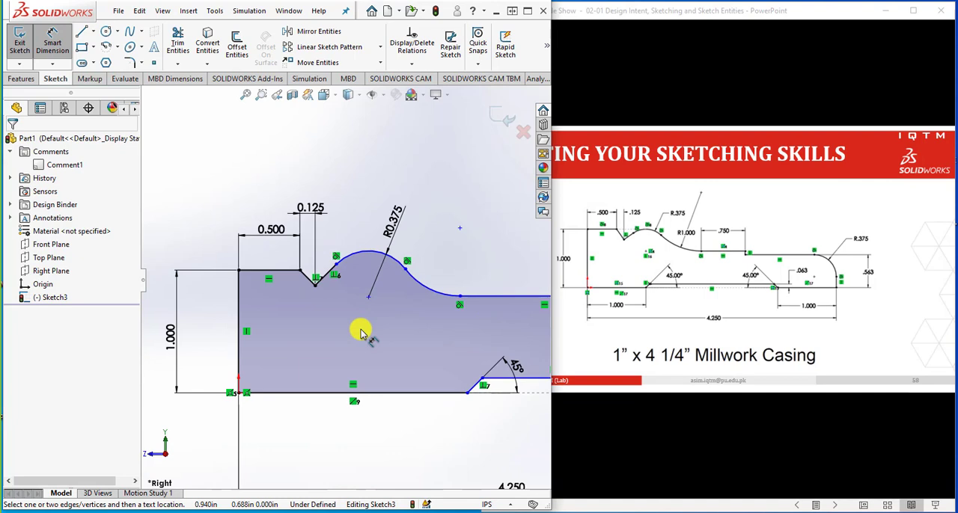
{"action": "scroll", "coordinate": [371, 329], "scroll_direction": "up", "scroll_amount": 2}
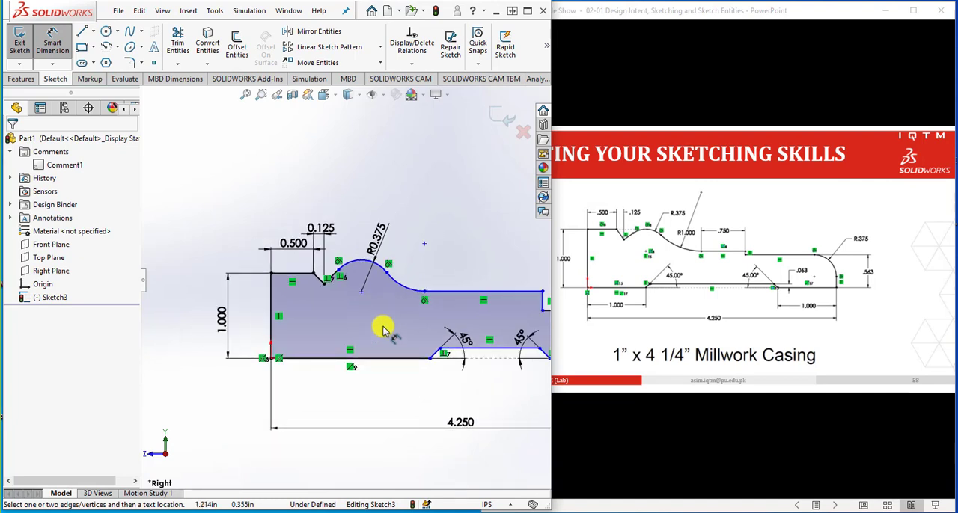
{"action": "left_click", "coordinate": [413, 297]}
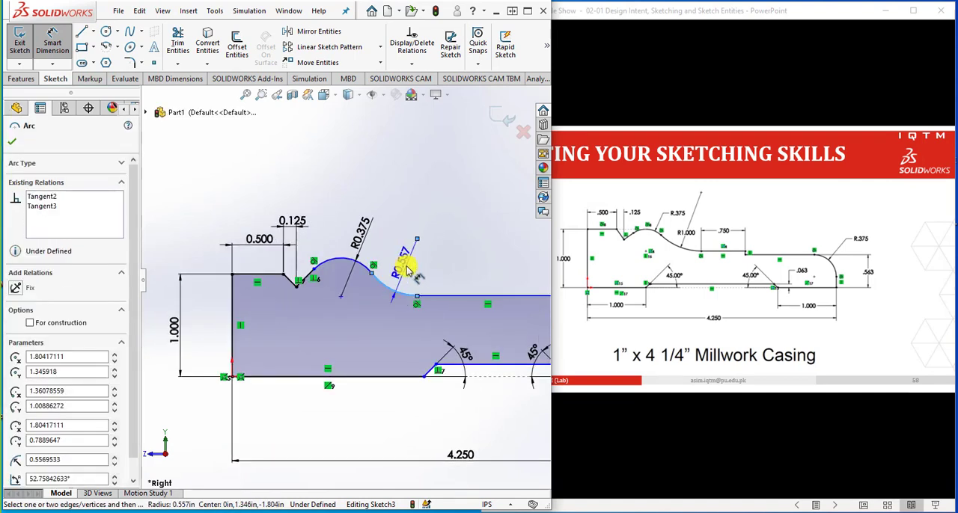
{"action": "left_click", "coordinate": [408, 269]}
{"action": "type", "text": "1"}
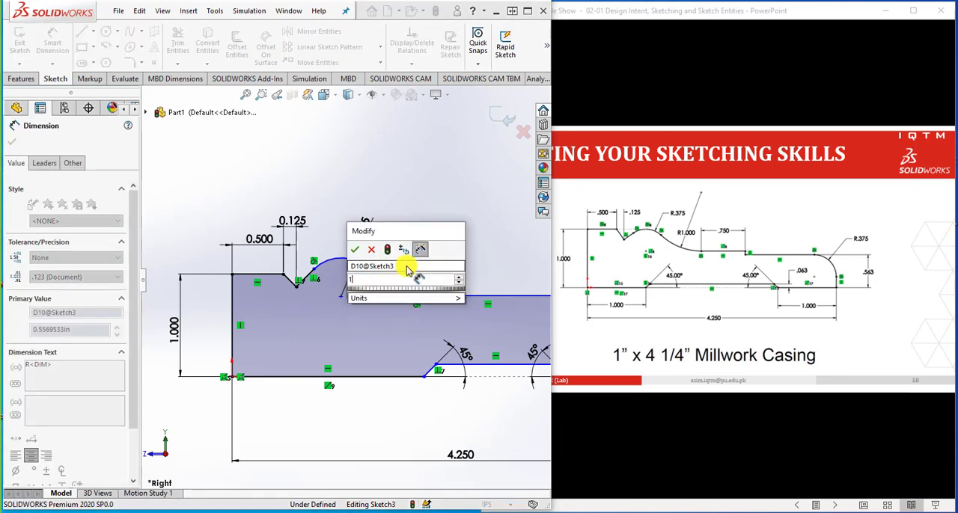
{"action": "key", "text": "Return"}
{"action": "key", "text": "Escape"}
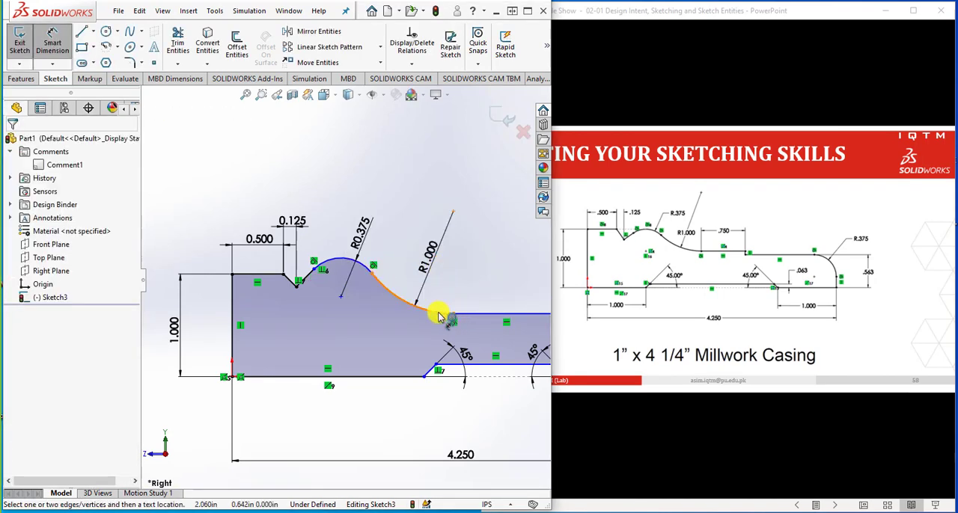
Dimension the upper horizontal line between the concave arc and the step as .750 in long
{"action": "scroll", "coordinate": [434, 316], "scroll_direction": "up", "scroll_amount": 2}
{"action": "scroll", "coordinate": [514, 291], "scroll_direction": "down", "scroll_amount": 2}
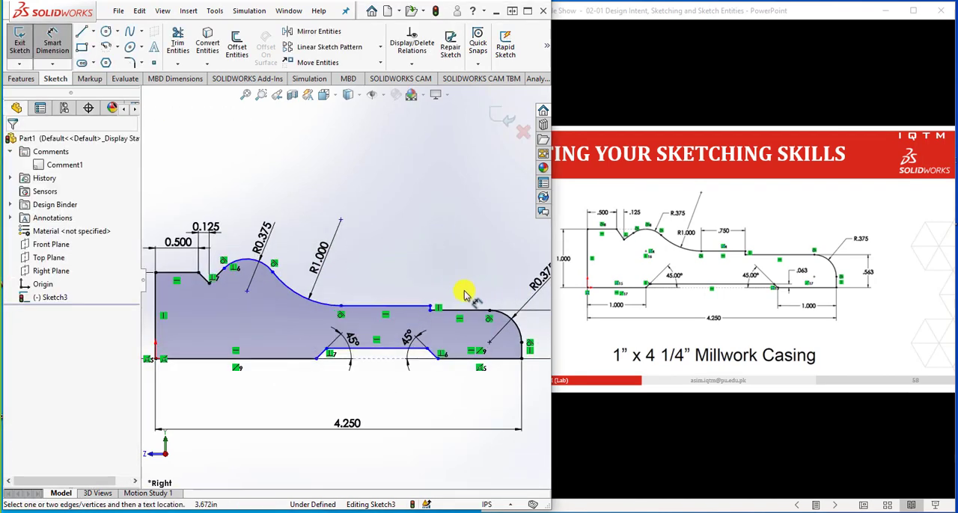
{"action": "left_click", "coordinate": [404, 307]}
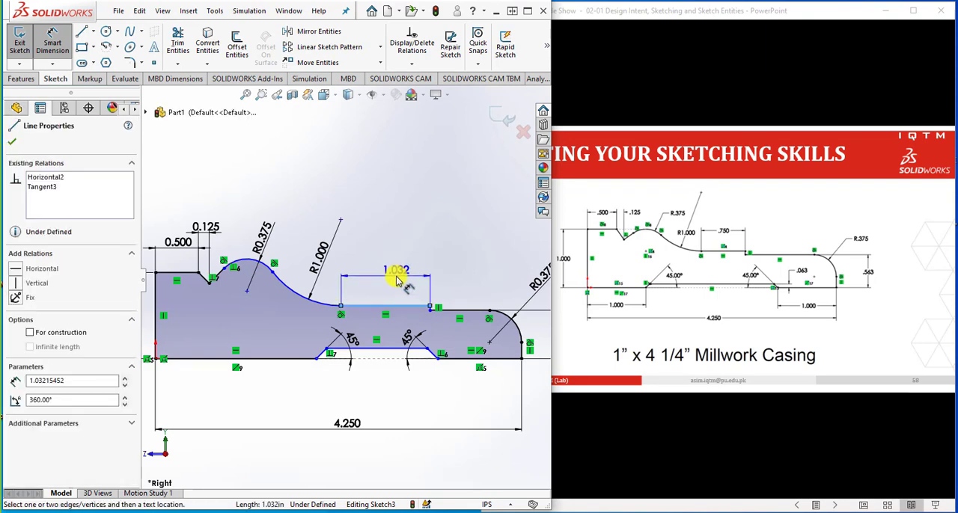
{"action": "left_click", "coordinate": [397, 279]}
{"action": "key", "text": "BackSpace"}
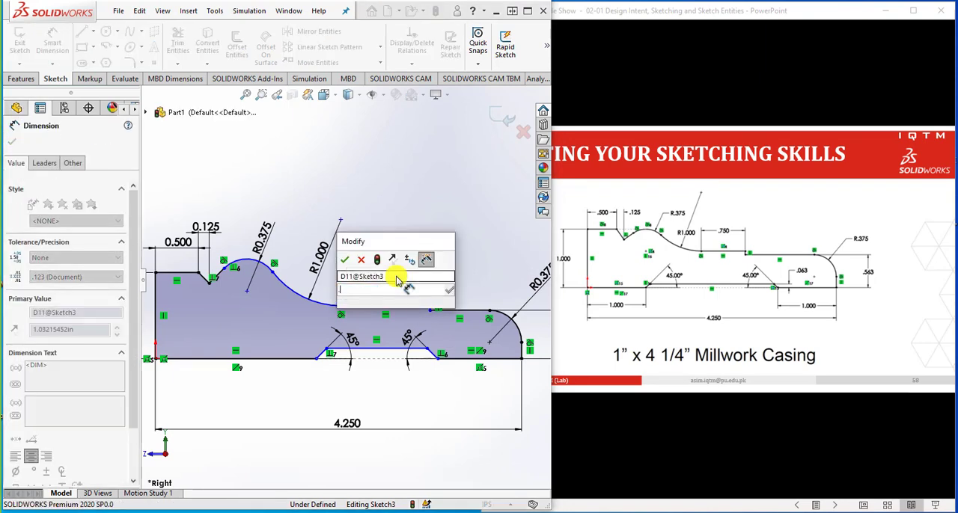
{"action": "type", "text": ".750"}
{"action": "key", "text": "Return"}
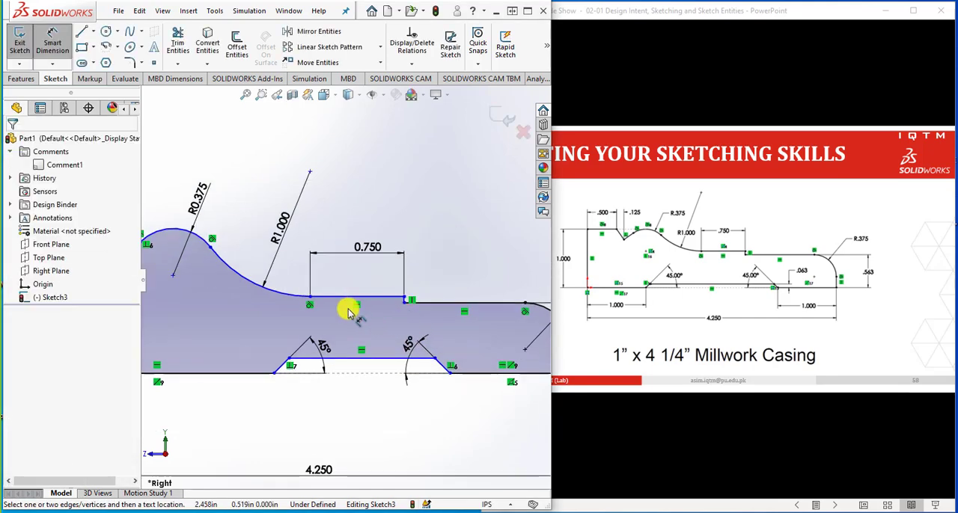
Make the R0.375 convex arc beside the V-notch tangent to the short horizontal top line
{"action": "scroll", "coordinate": [348, 311], "scroll_direction": "up", "scroll_amount": 3}
{"action": "scroll", "coordinate": [314, 274], "scroll_direction": "down", "scroll_amount": 4}
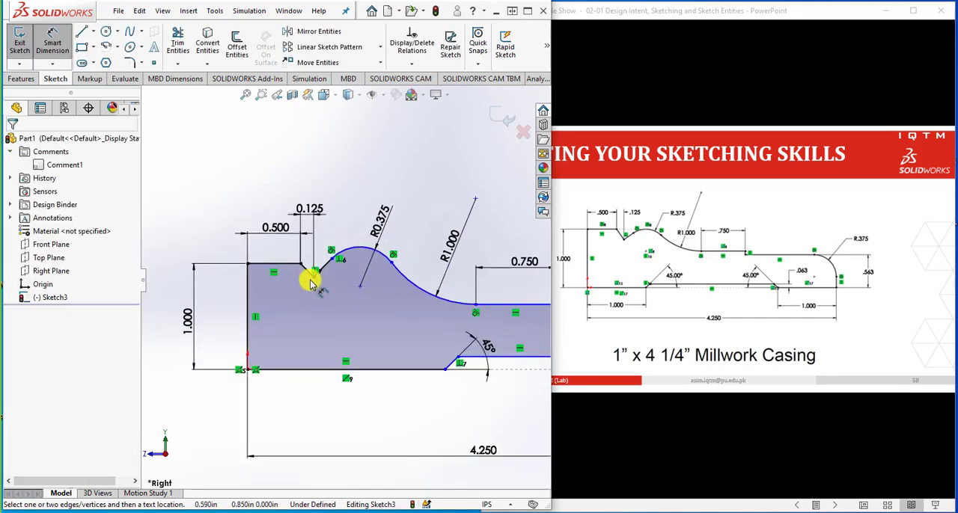
{"action": "key", "text": "Escape"}
{"action": "left_click", "coordinate": [365, 255]}
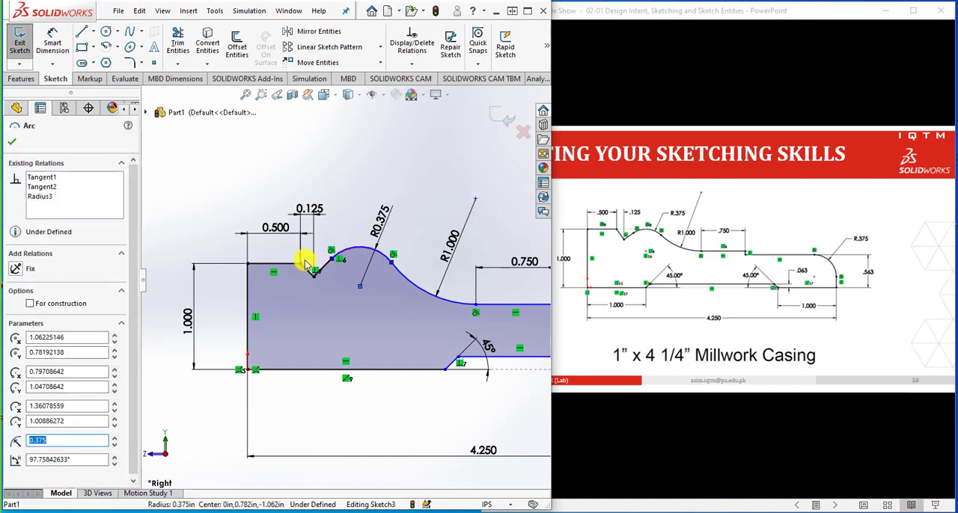
{"action": "left_click", "coordinate": [278, 268], "text": "ctrl"}
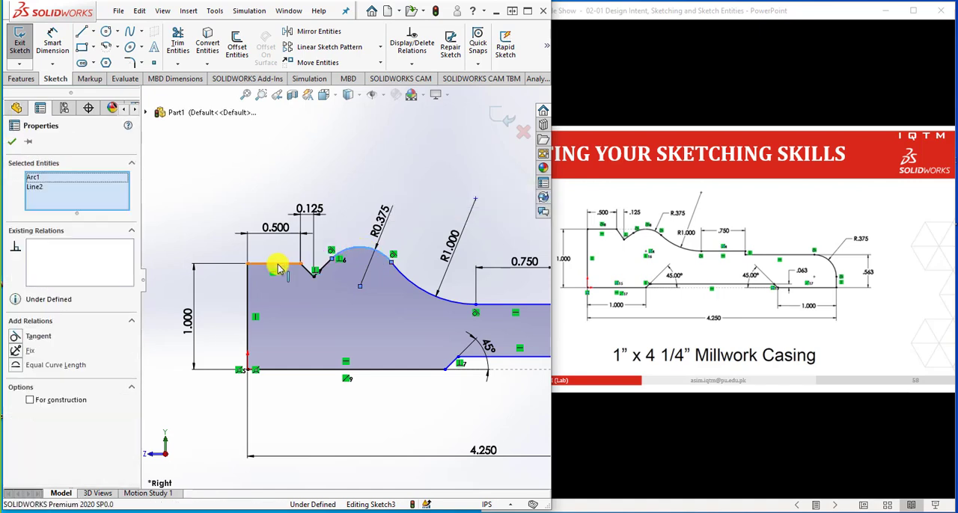
{"action": "left_click", "coordinate": [18, 339]}
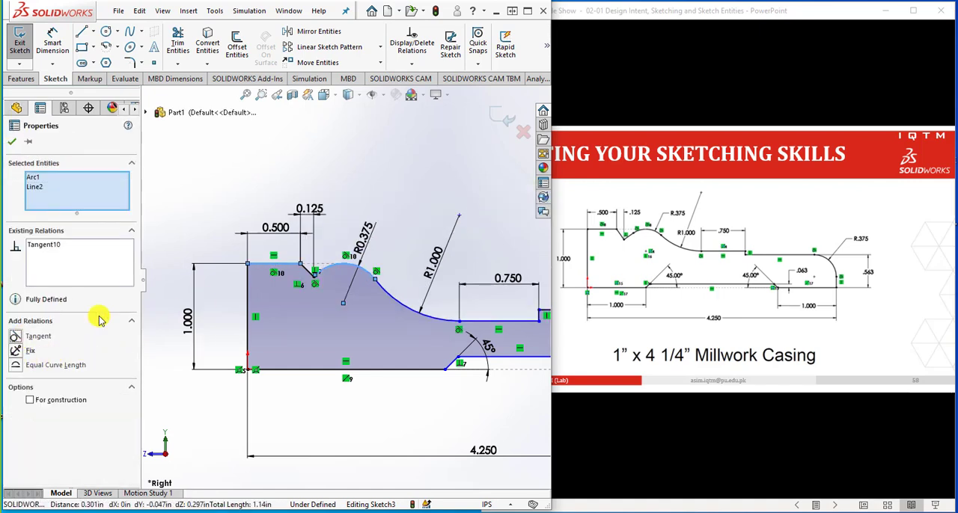
{"action": "left_click", "coordinate": [412, 240]}
Dimension the base line between the origin and the bottom recess as 1 in long
{"action": "scroll", "coordinate": [336, 352], "scroll_direction": "up", "scroll_amount": 1}
{"action": "scroll", "coordinate": [339, 352], "scroll_direction": "down", "scroll_amount": 1}
{"action": "scroll", "coordinate": [335, 276], "scroll_direction": "down", "scroll_amount": 1}
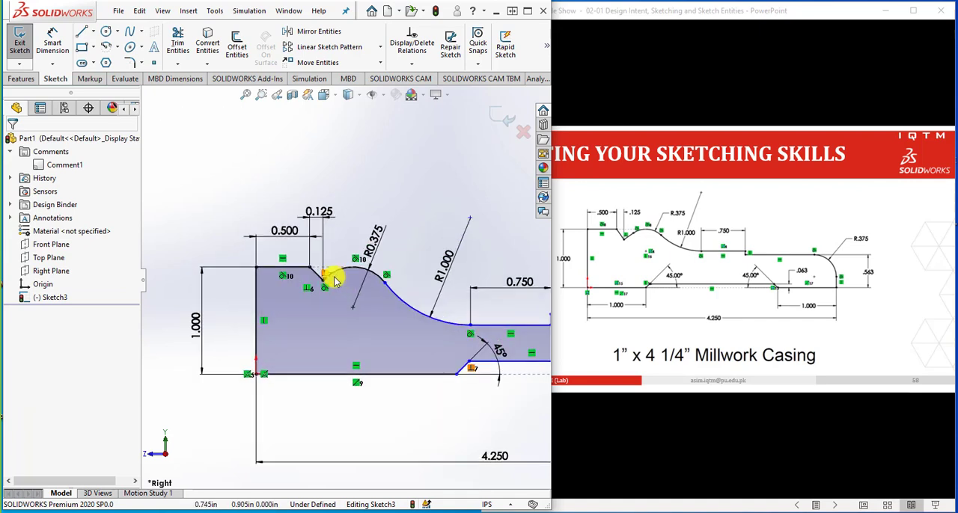
{"action": "scroll", "coordinate": [332, 271], "scroll_direction": "down", "scroll_amount": 1}
{"action": "scroll", "coordinate": [332, 319], "scroll_direction": "up", "scroll_amount": 4}
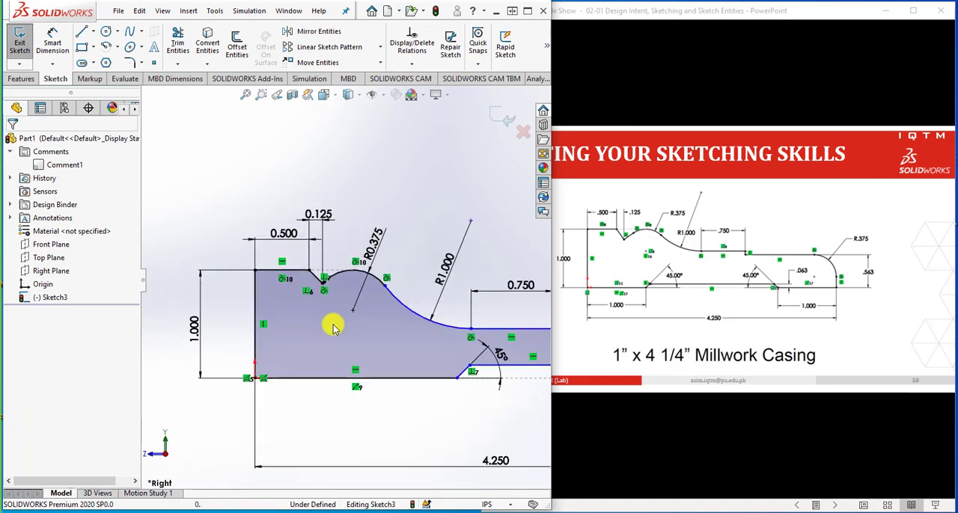
{"action": "scroll", "coordinate": [486, 331], "scroll_direction": "down", "scroll_amount": 1}
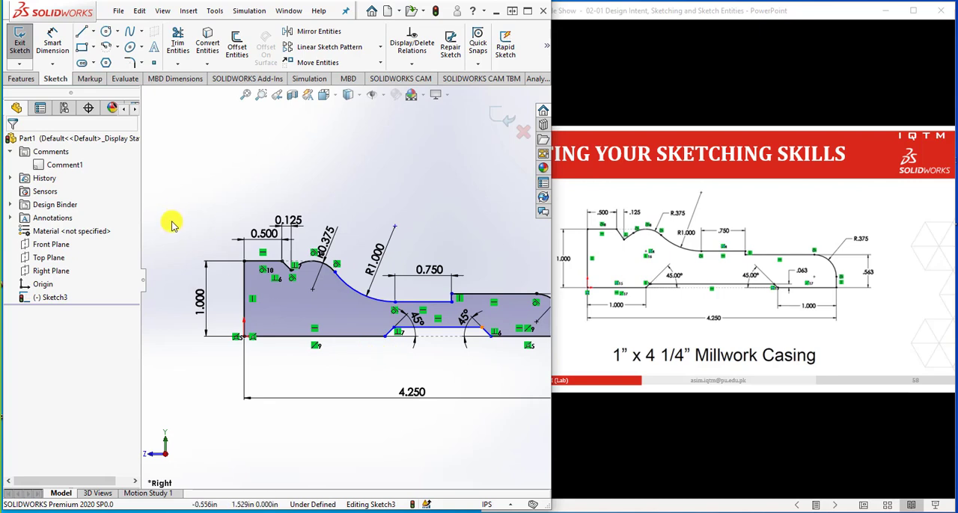
{"action": "left_click", "coordinate": [57, 38]}
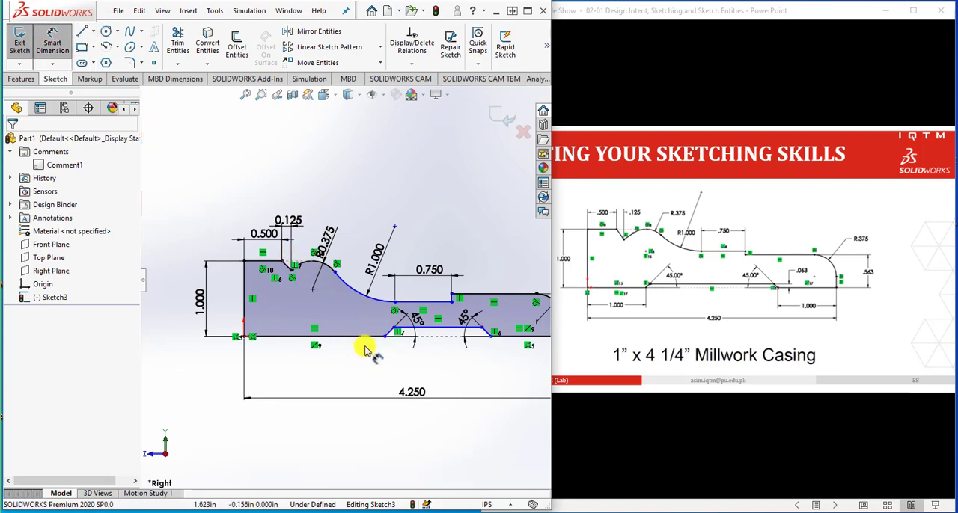
{"action": "left_click", "coordinate": [364, 337]}
{"action": "left_click", "coordinate": [357, 371]}
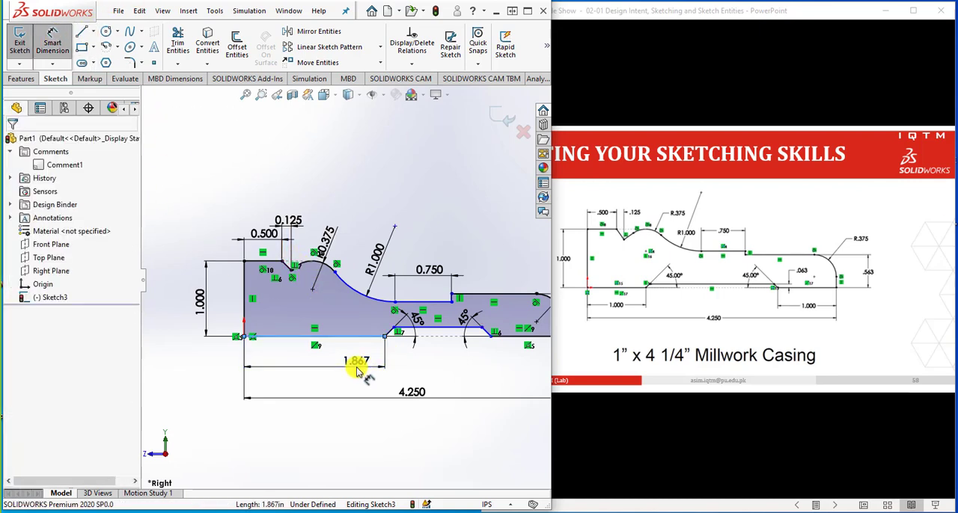
{"action": "type", "text": "1"}
{"action": "left_click", "coordinate": [305, 350]}
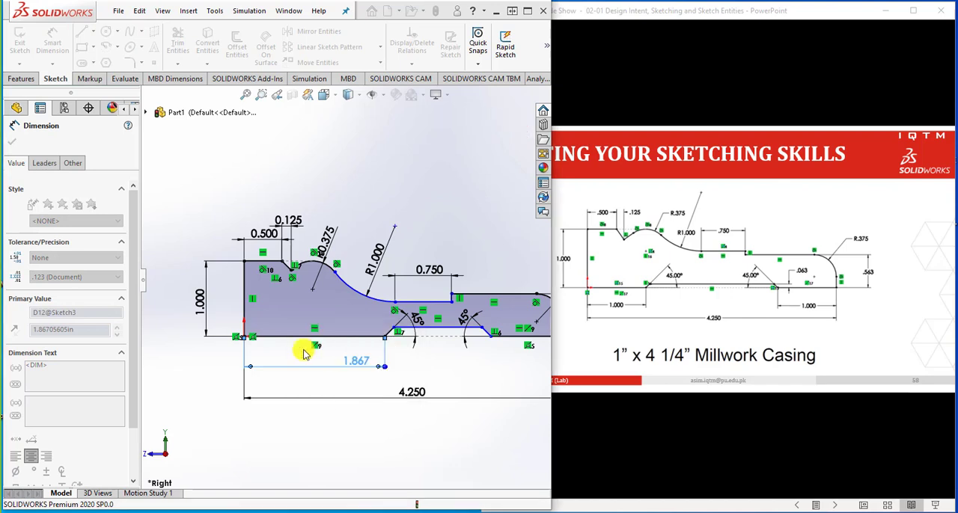
Make the two base lines on either side of the bottom recess equal in length
{"action": "scroll", "coordinate": [354, 425], "scroll_direction": "up", "scroll_amount": 2}
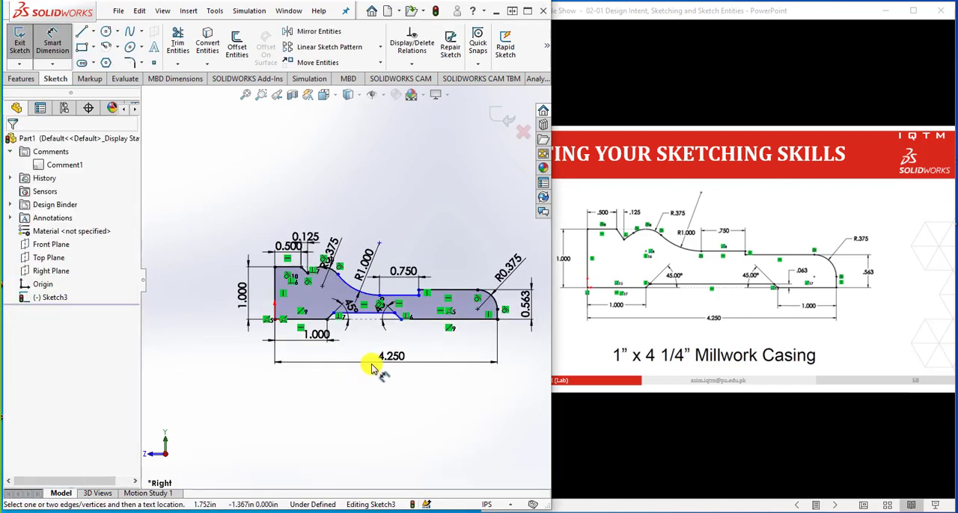
{"action": "scroll", "coordinate": [362, 316], "scroll_direction": "down", "scroll_amount": 1}
{"action": "scroll", "coordinate": [362, 316], "scroll_direction": "down", "scroll_amount": 1}
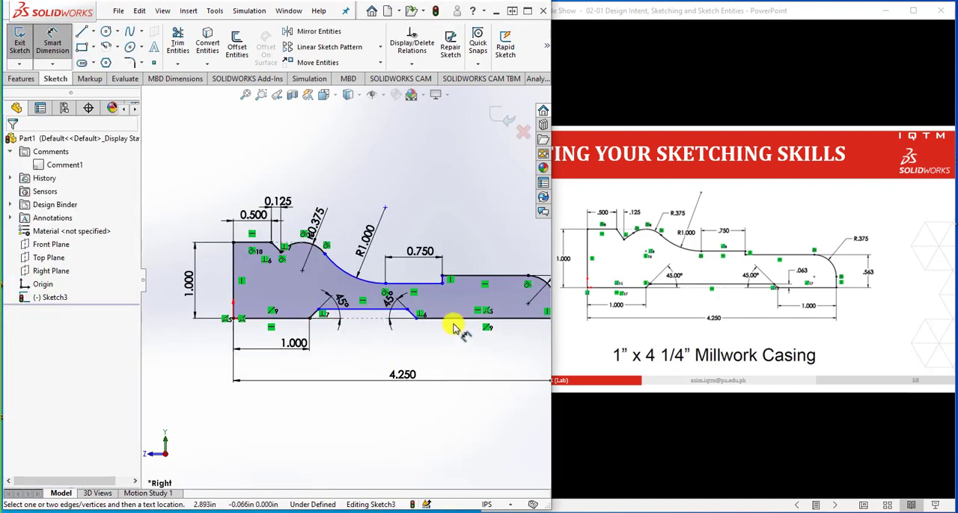
{"action": "key", "text": "Escape"}
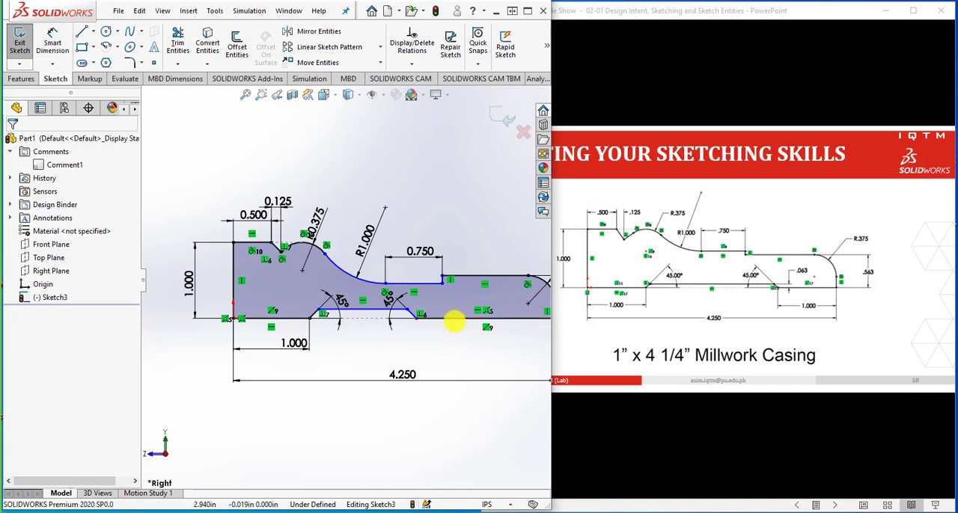
{"action": "left_click", "coordinate": [296, 320]}
{"action": "left_click", "coordinate": [358, 309], "text": "ctrl"}
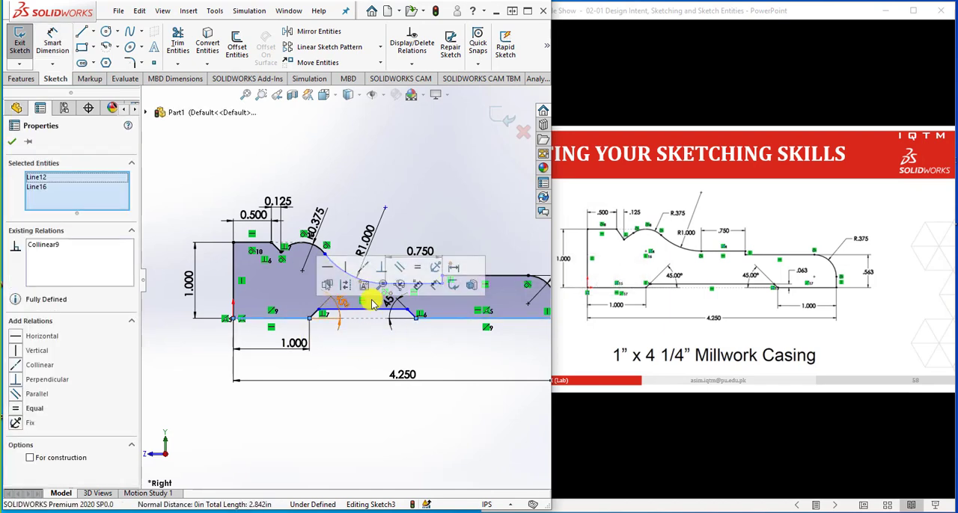
{"action": "left_click", "coordinate": [463, 365]}
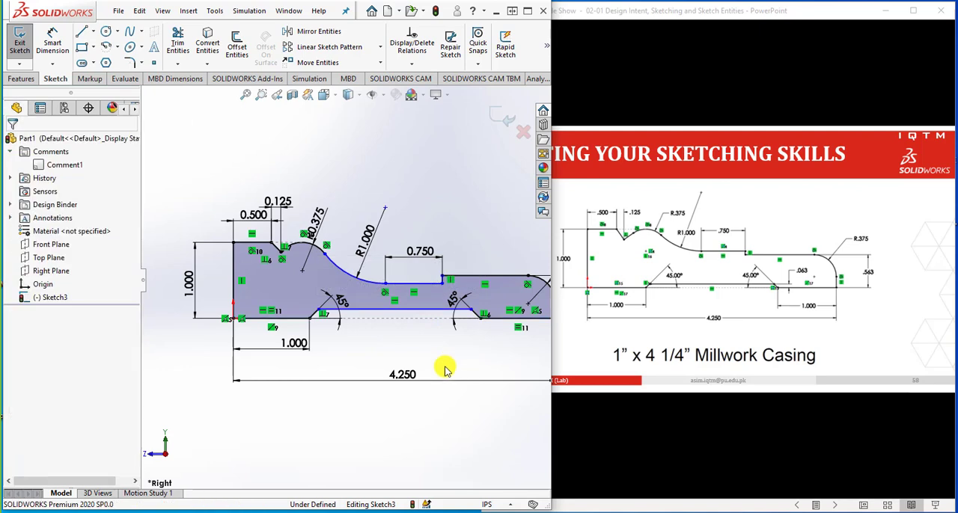
Raise the 0.750 in horizontal line above the neighbouring stepped line, to about 0.67 in above the base
{"action": "scroll", "coordinate": [429, 366], "scroll_direction": "up", "scroll_amount": 2}
{"action": "scroll", "coordinate": [379, 292], "scroll_direction": "down", "scroll_amount": 2}
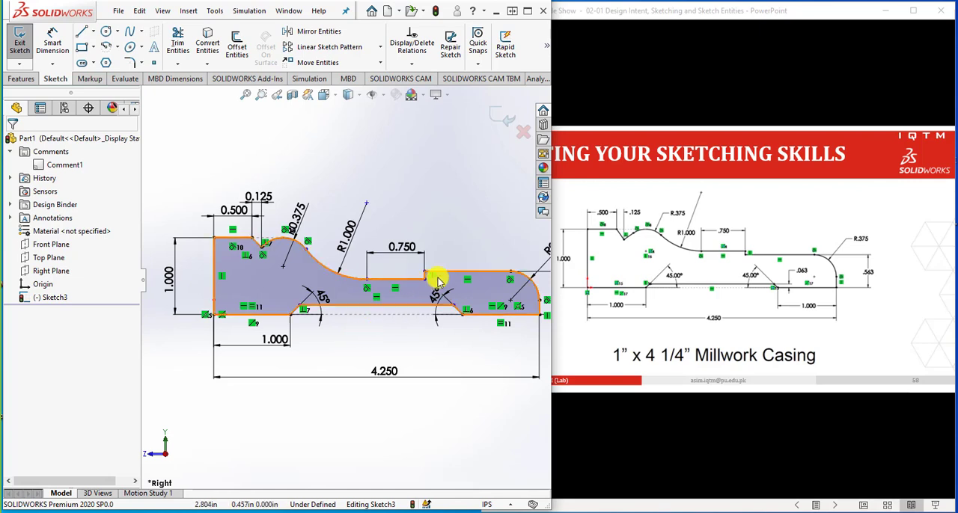
{"action": "scroll", "coordinate": [456, 280], "scroll_direction": "down", "scroll_amount": 2}
{"action": "scroll", "coordinate": [453, 283], "scroll_direction": "down", "scroll_amount": 2}
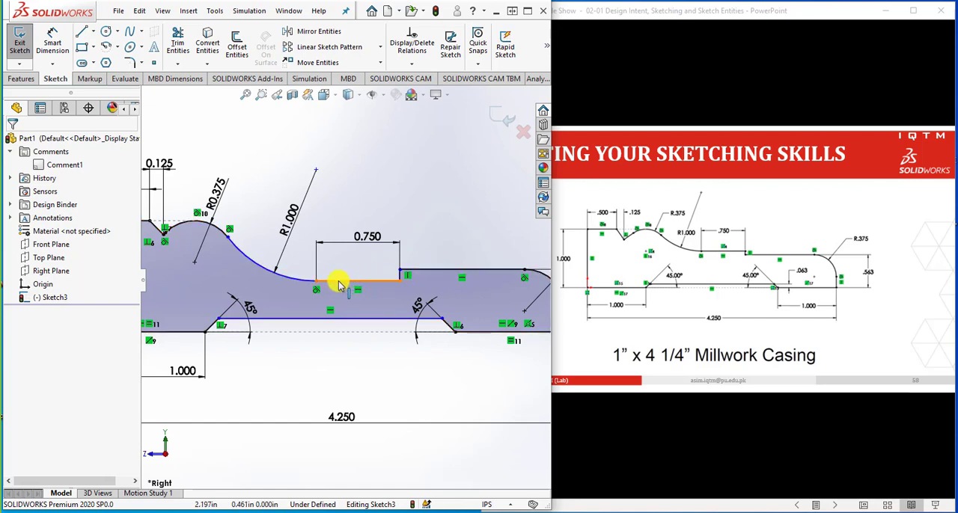
{"action": "mouse_move", "coordinate": [342, 280]}
{"action": "left_mouse_down"}
{"action": "mouse_move", "coordinate": [342, 261]}
{"action": "mouse_move", "coordinate": [366, 259]}
{"action": "left_mouse_up"}
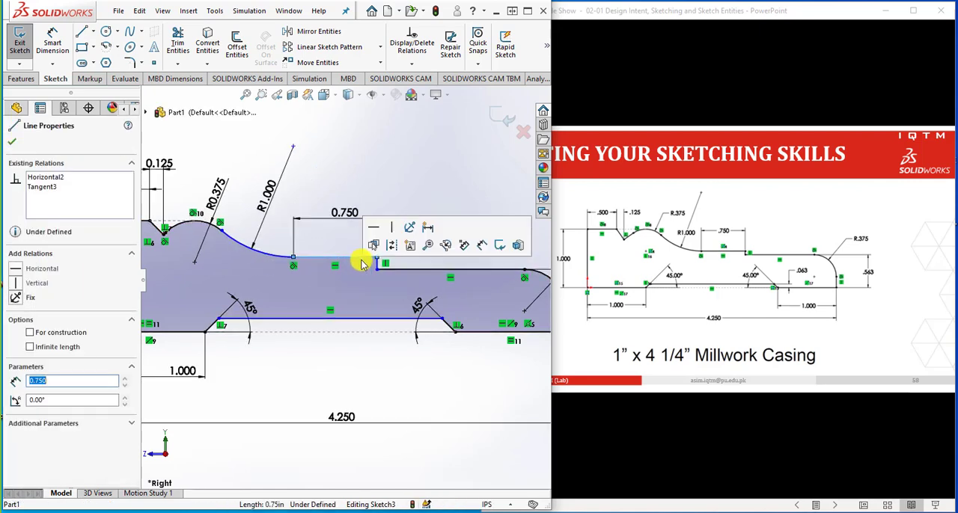
{"action": "left_click", "coordinate": [367, 371]}
{"action": "key", "text": "f"}
{"action": "scroll", "coordinate": [438, 274], "scroll_direction": "down", "scroll_amount": 2}
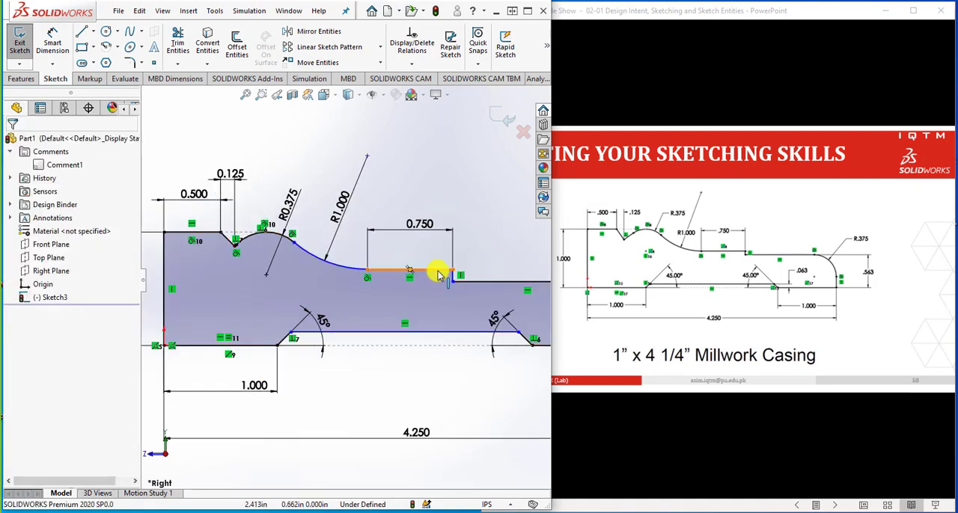
Make the center point of the R0.375 convex arc coincident with the 0.750 in horizontal line
{"action": "left_click", "coordinate": [439, 274]}
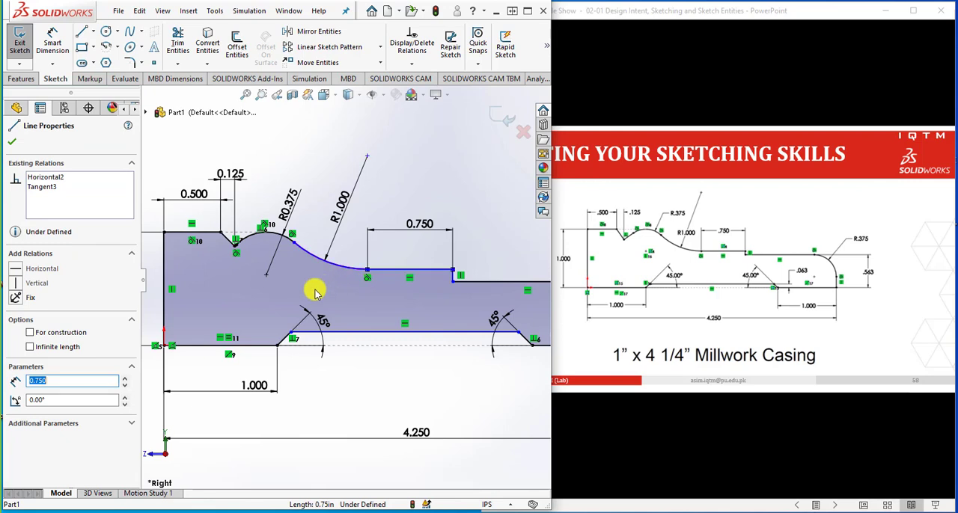
{"action": "left_click", "coordinate": [266, 275], "text": "ctrl"}
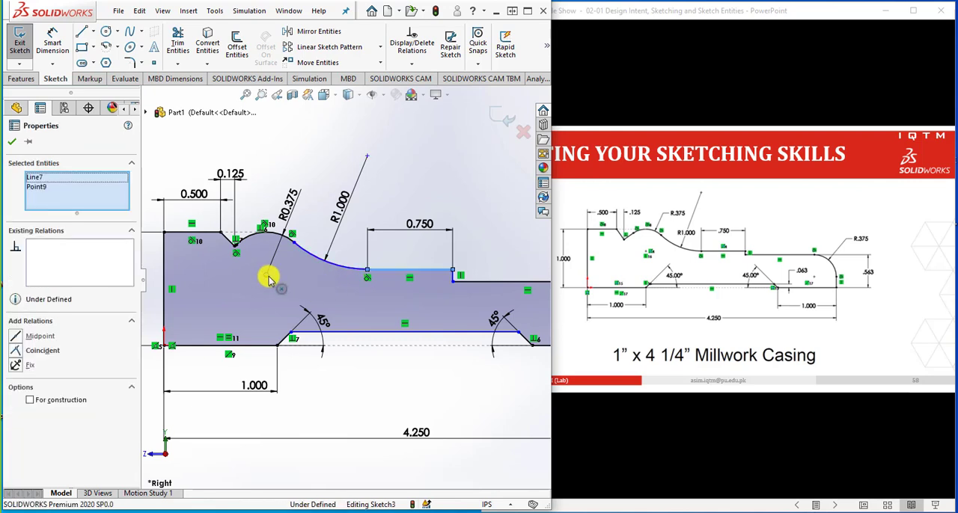
{"action": "left_click", "coordinate": [17, 353]}
{"action": "left_click", "coordinate": [367, 389]}
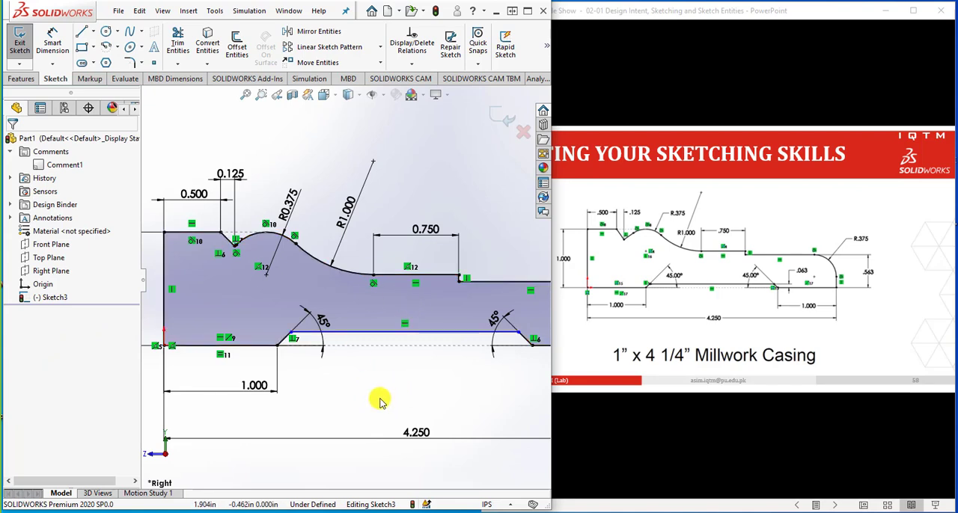
Test the remaining freedom of the under-defined horizontal line of the bottom recess by trying to move it
{"action": "scroll", "coordinate": [380, 402], "scroll_direction": "up", "scroll_amount": 2}
{"action": "scroll", "coordinate": [386, 284], "scroll_direction": "up", "scroll_amount": 1}
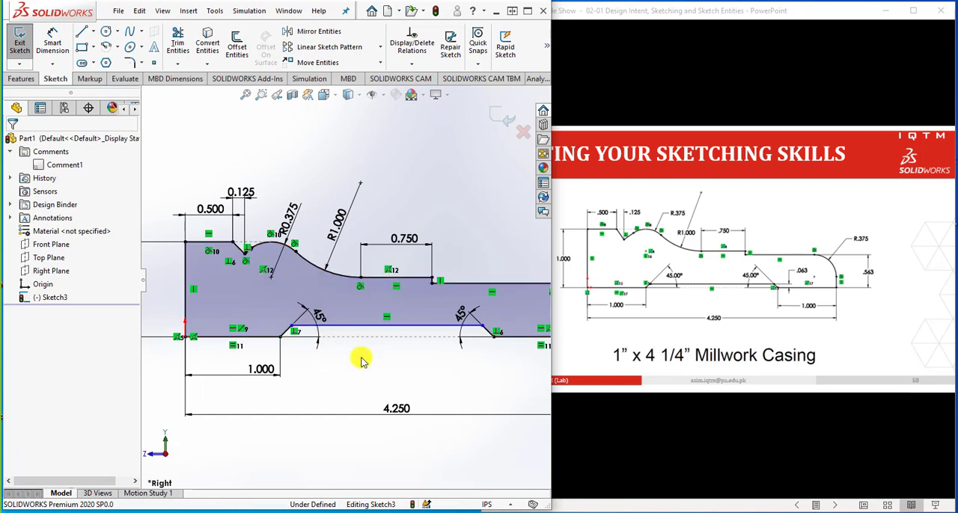
{"action": "key", "text": "f"}
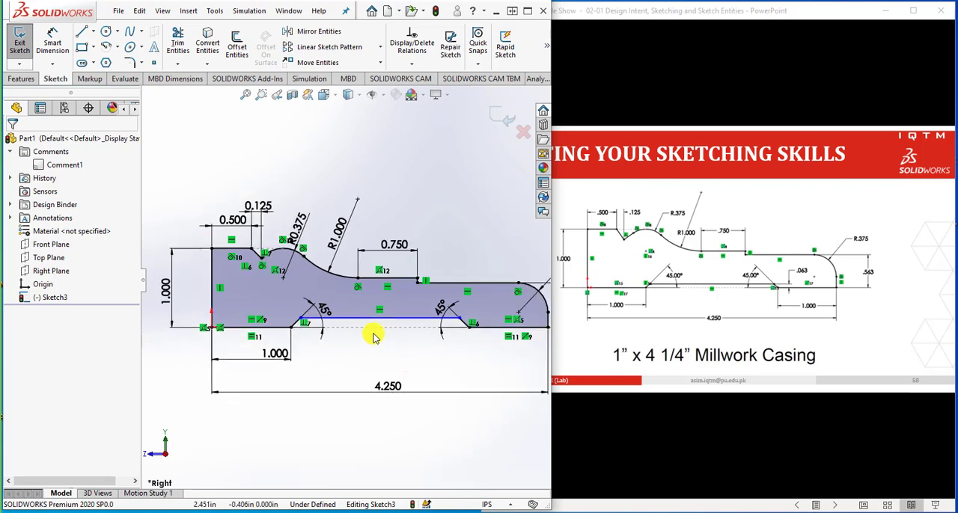
{"action": "mouse_move", "coordinate": [384, 322]}
{"action": "left_mouse_down"}
{"action": "mouse_move", "coordinate": [390, 307]}
{"action": "mouse_move", "coordinate": [398, 323]}
{"action": "left_mouse_up"}
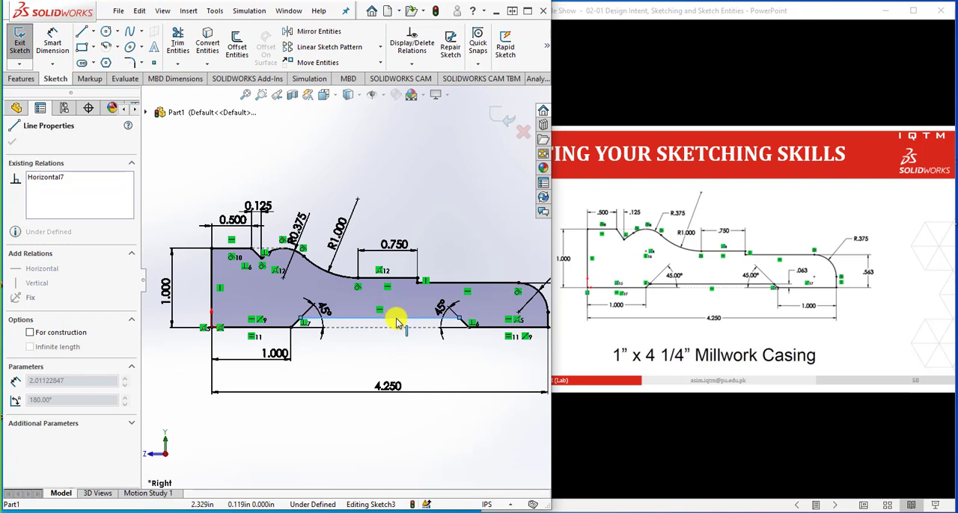
{"action": "left_click", "coordinate": [386, 365]}
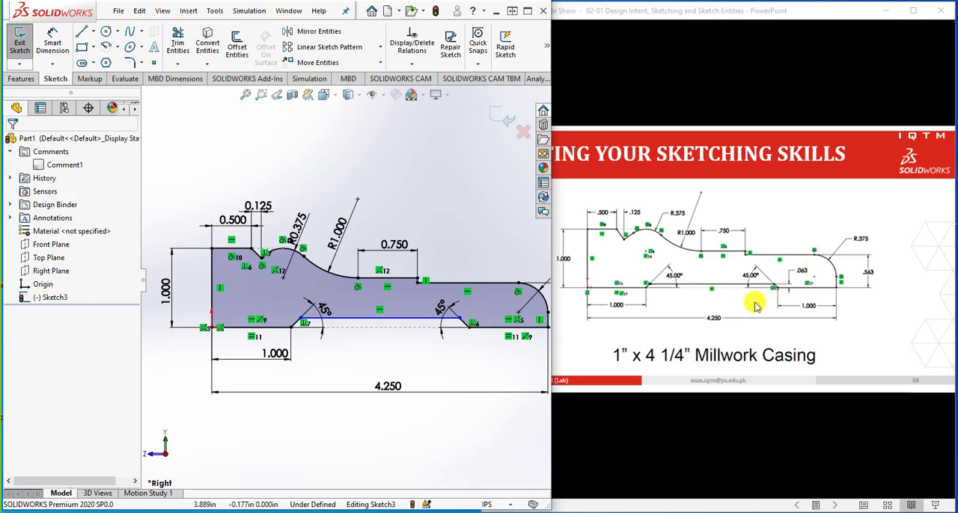
Dimension the bottom recess's depth as 0.063 in, between the upper and lower ends of its far angled line
{"action": "scroll", "coordinate": [484, 316], "scroll_direction": "down", "scroll_amount": 2}
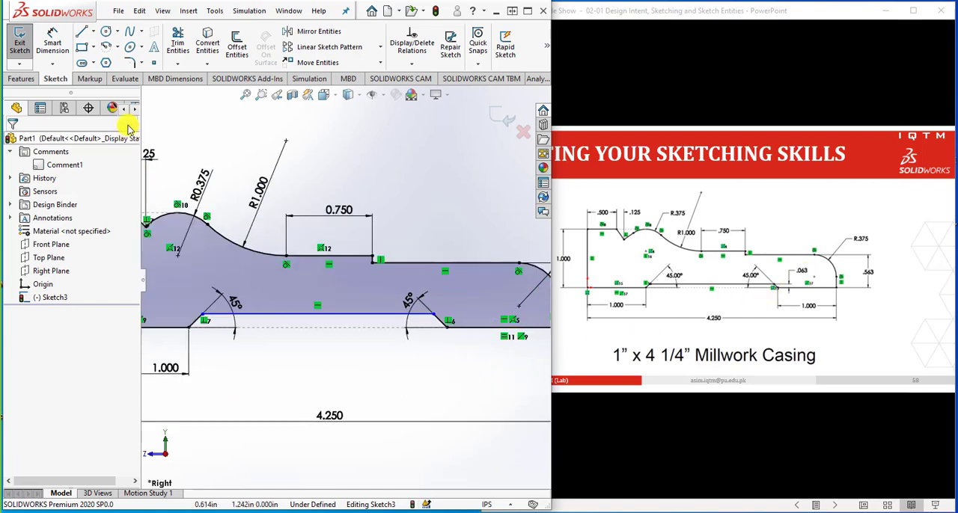
{"action": "left_click", "coordinate": [53, 41]}
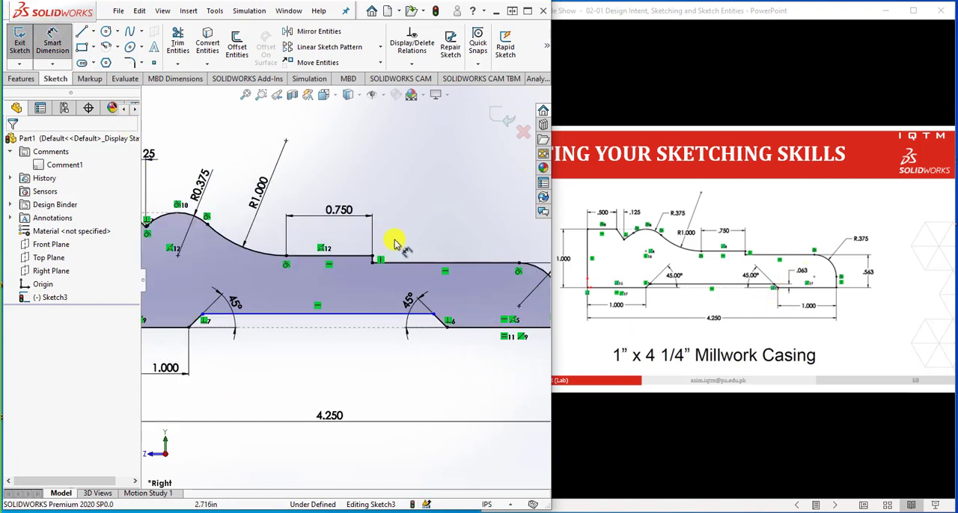
{"action": "left_click", "coordinate": [435, 315]}
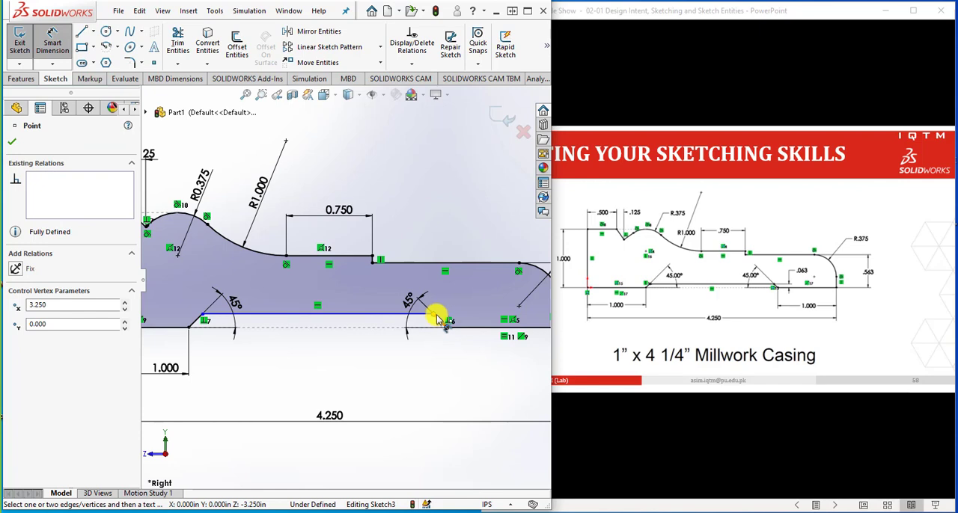
{"action": "left_click", "coordinate": [474, 323]}
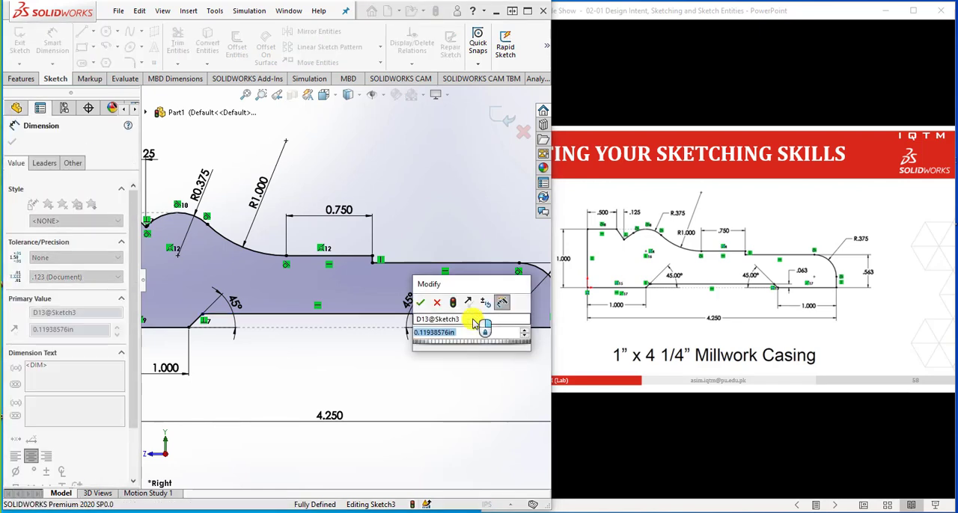
{"action": "type", "text": ".063"}
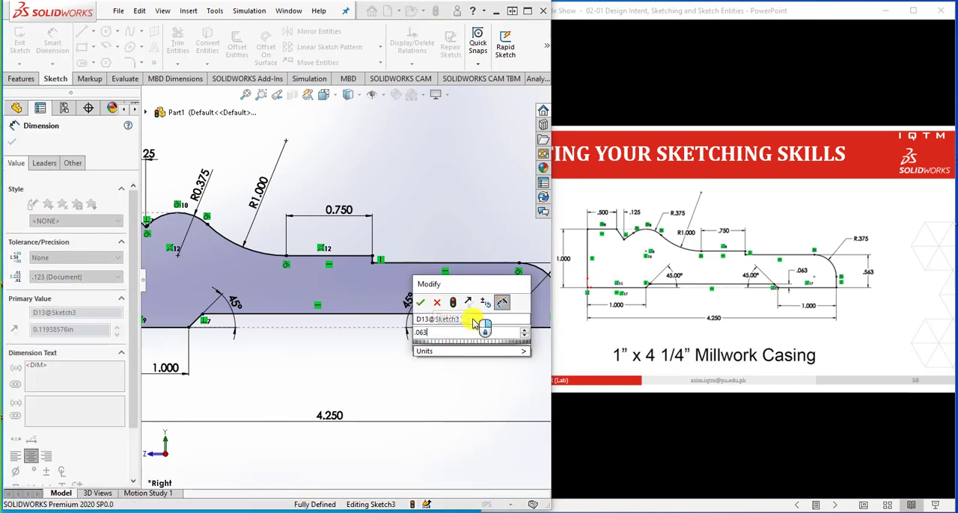
{"action": "key", "text": "Return"}
{"action": "left_click", "coordinate": [455, 364]}
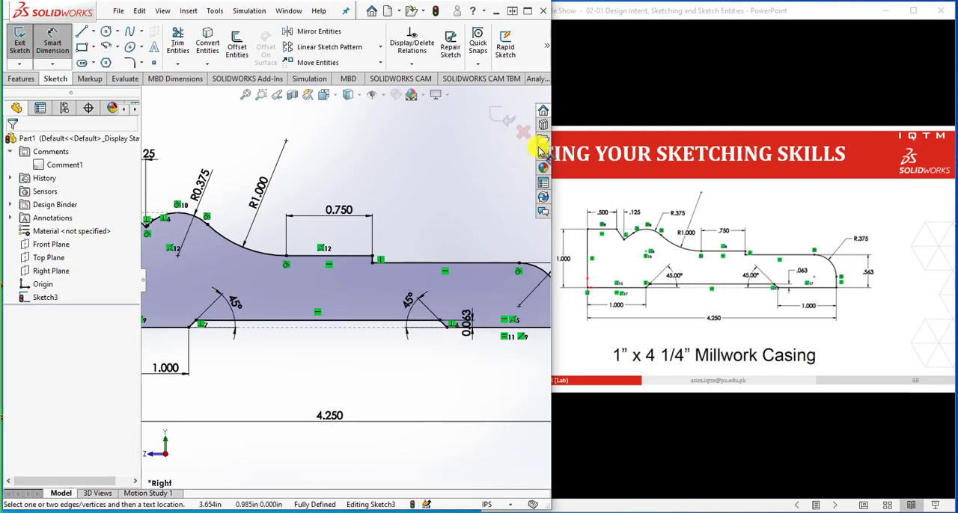
Switch to the PowerPoint slide show and go past the millwork casing to the Activity slide with Figure P2-1
{"action": "left_click", "coordinate": [528, 11]}
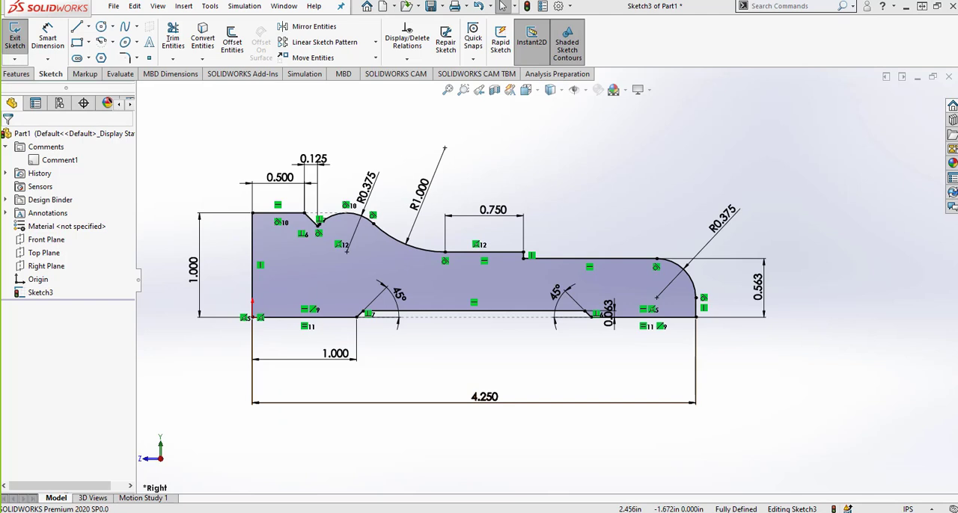
{"action": "key", "text": "alt+Tab"}
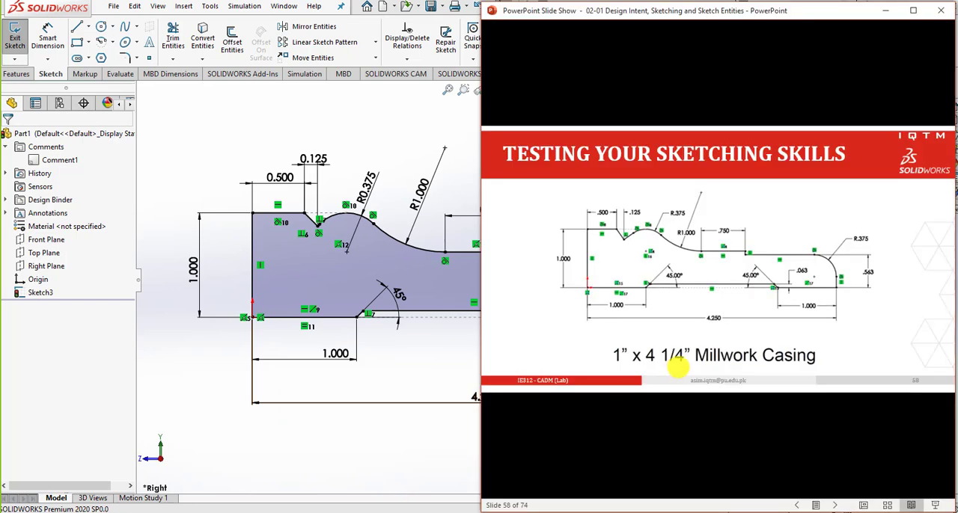
{"action": "left_click", "coordinate": [678, 366]}
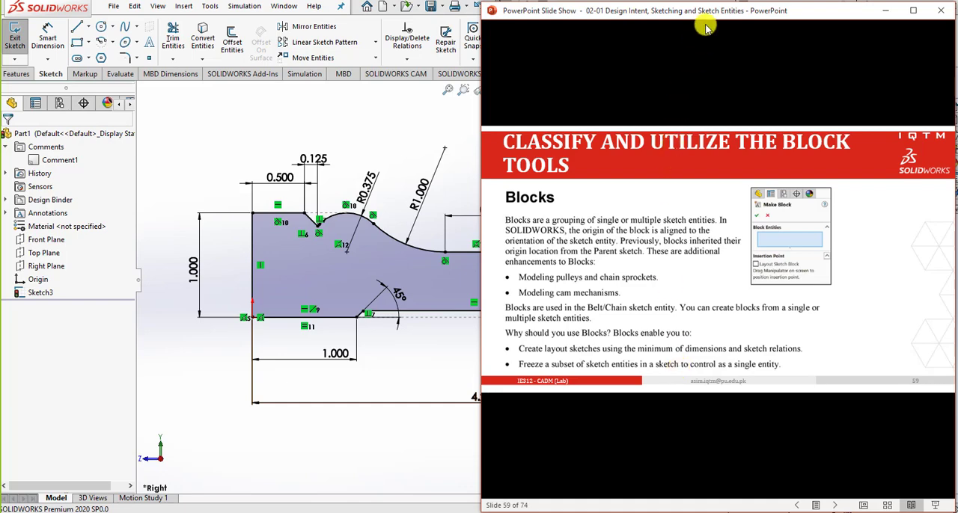
{"action": "left_click_drag", "start_coordinate": [715, 13], "coordinate": [957, 14]}
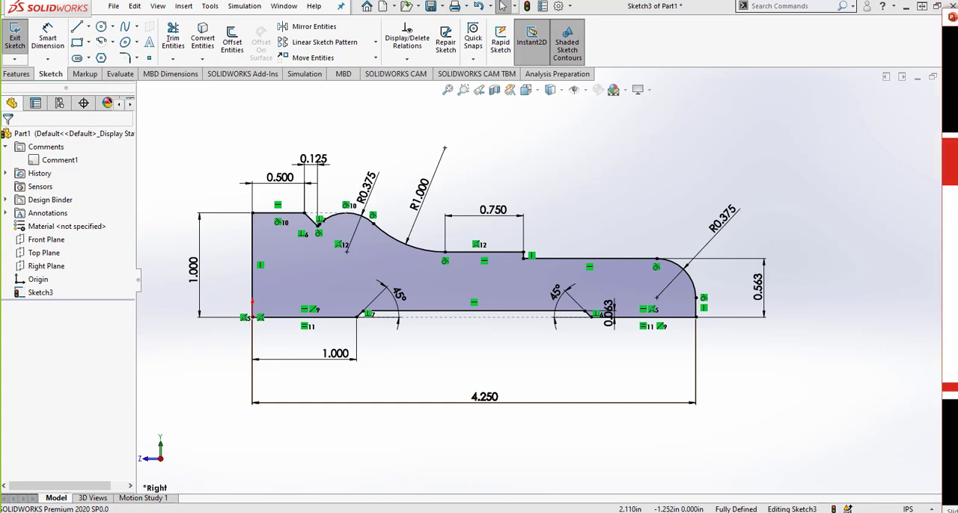
{"action": "left_click_drag", "start_coordinate": [957, 6], "coordinate": [615, 6]}
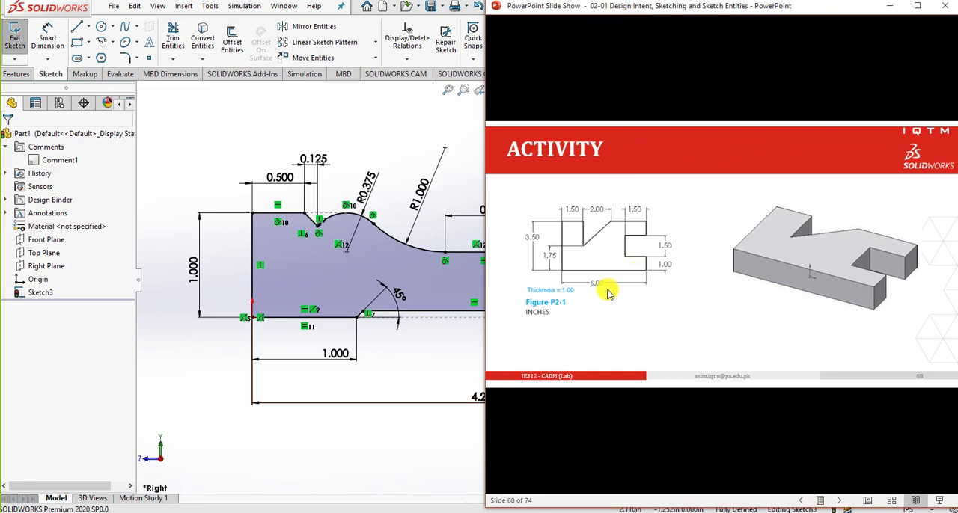
Switch back to SOLIDWORKS and save the casing part under the file name Part1
{"action": "left_click", "coordinate": [391, 128]}
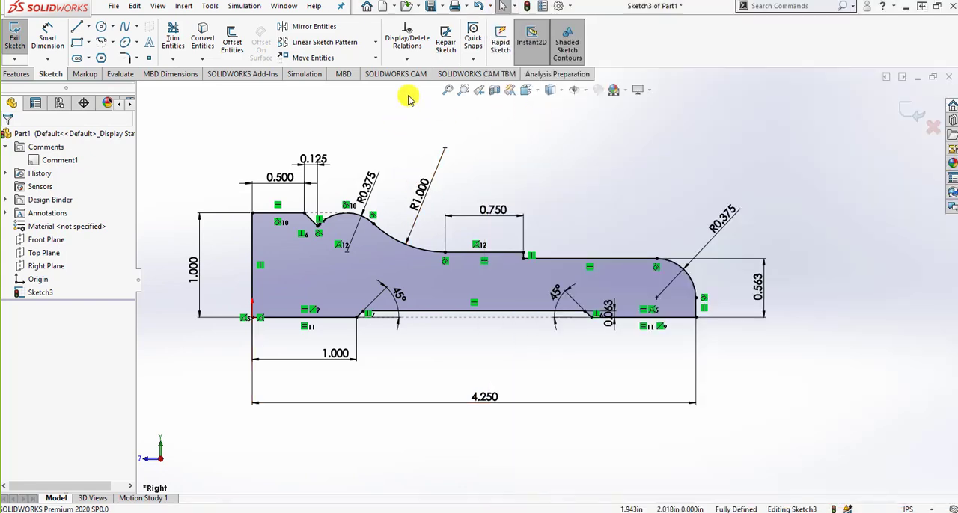
{"action": "left_click", "coordinate": [432, 6]}
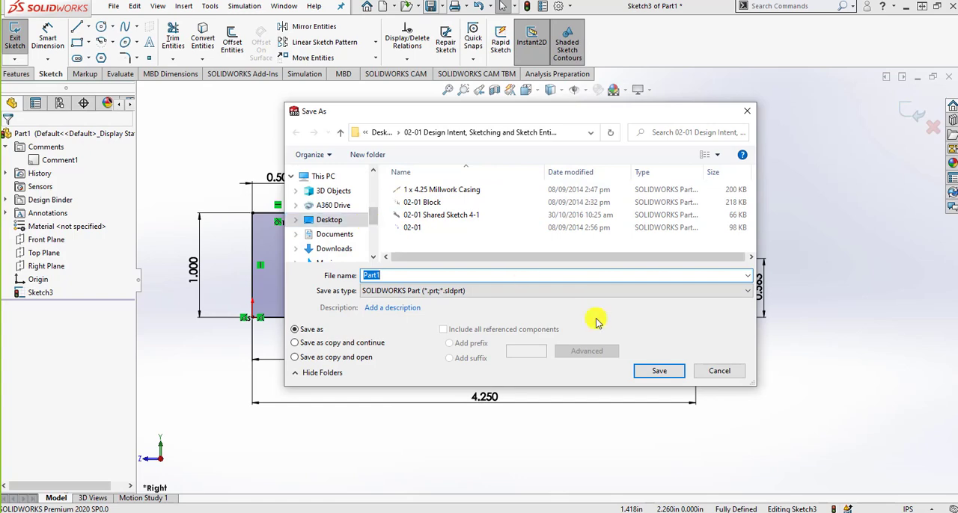
{"action": "left_click", "coordinate": [638, 372]}
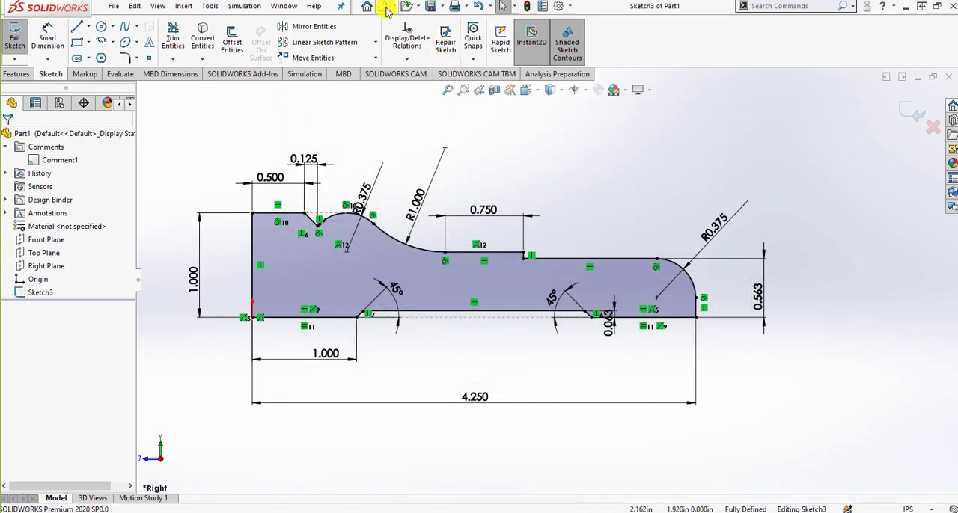
Create a new part document and shrink its window so the Activity slide is visible beside it
{"action": "key", "text": "ctrl+n"}
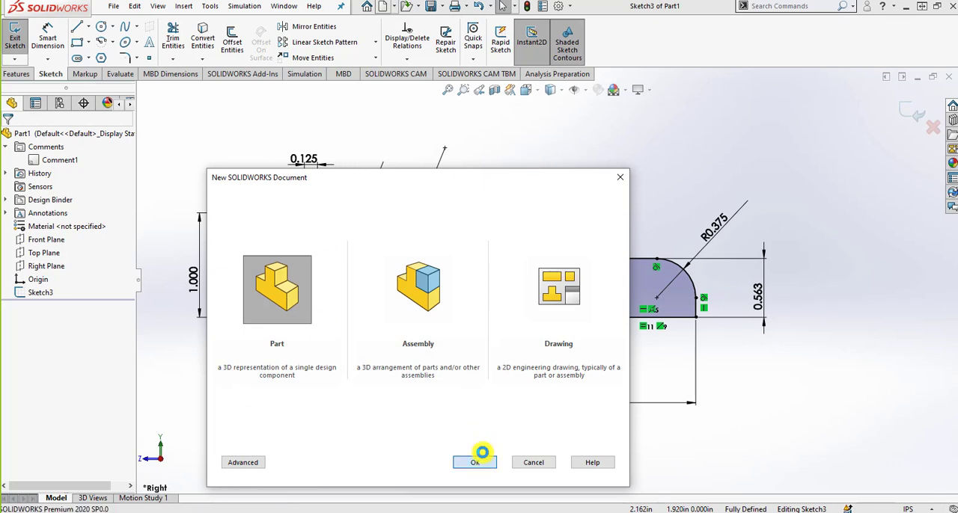
{"action": "key", "text": "Return"}
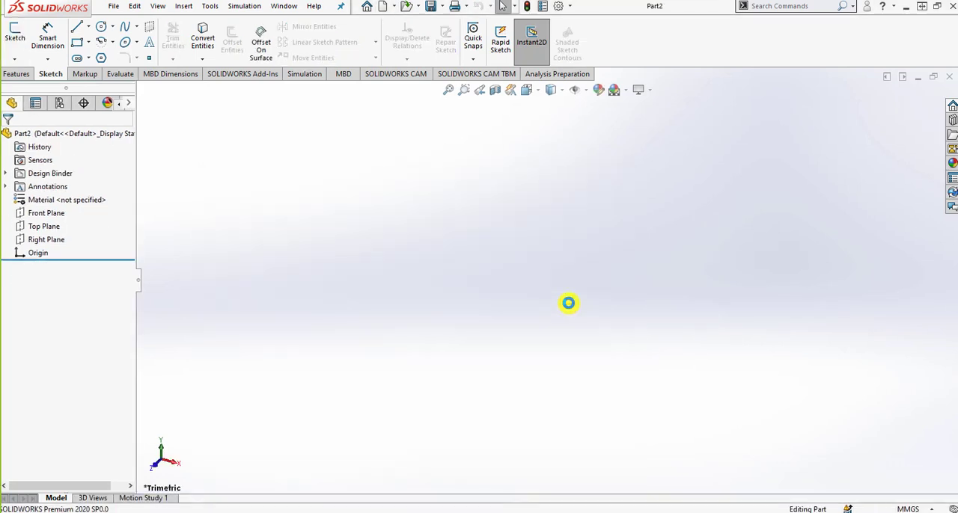
{"action": "left_click", "coordinate": [935, 11]}
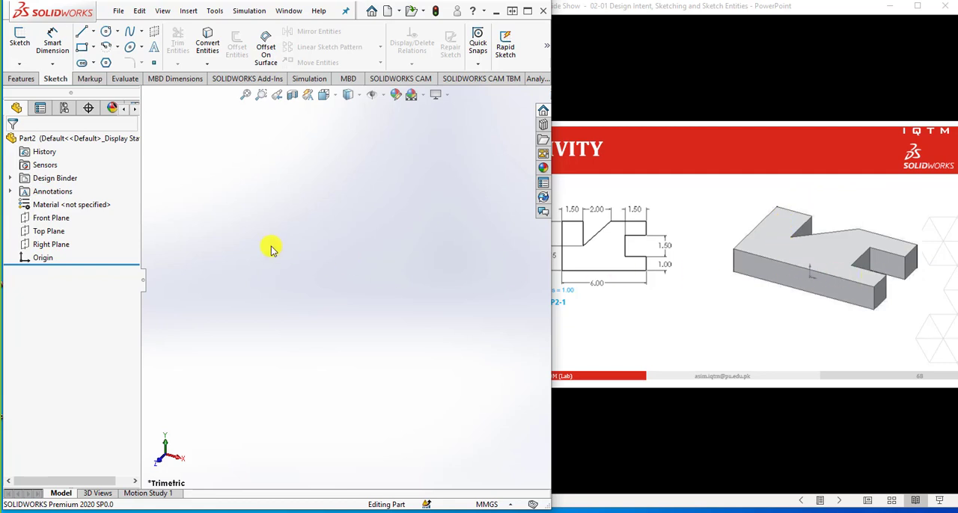
Open a sketch on the Top Plane and draw a center rectangle about 149 mm wide, centered on the origin
{"action": "left_click", "coordinate": [53, 233]}
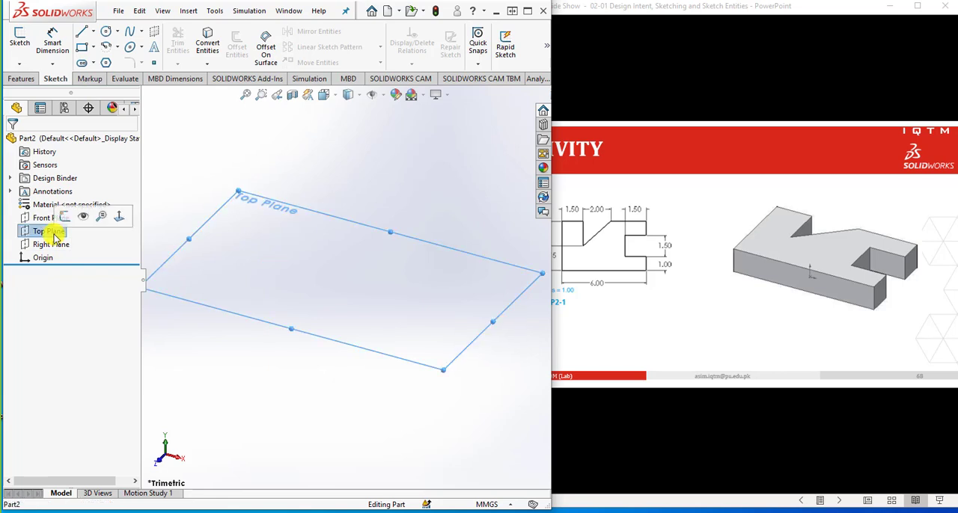
{"action": "left_click", "coordinate": [19, 51]}
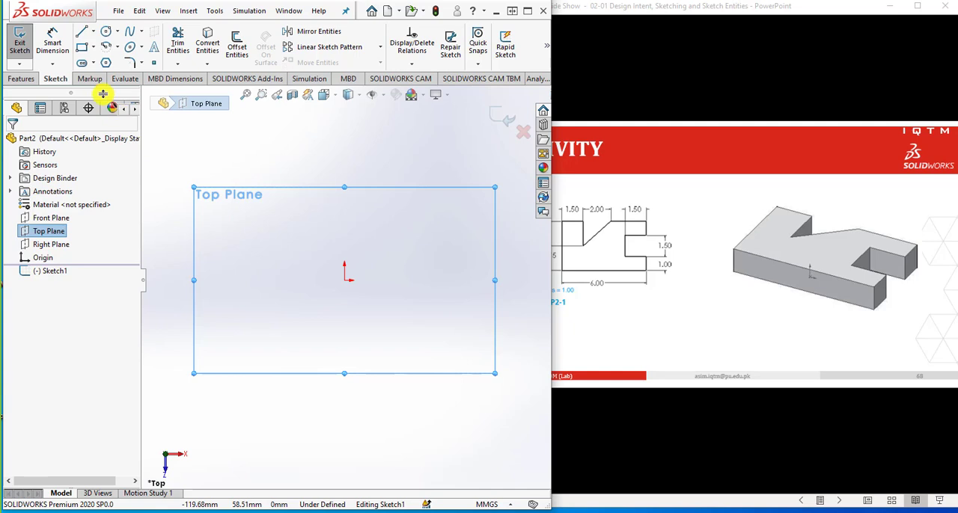
{"action": "left_click", "coordinate": [83, 49]}
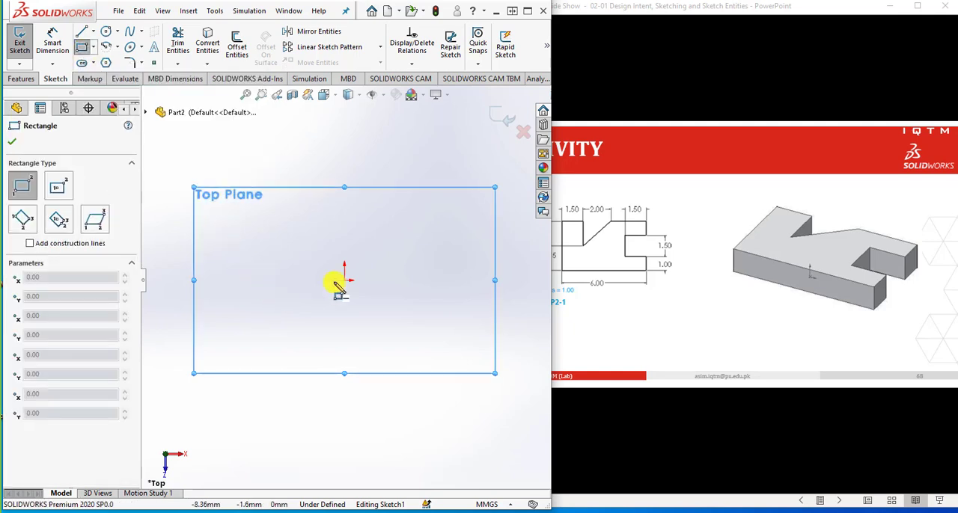
{"action": "left_click", "coordinate": [92, 47]}
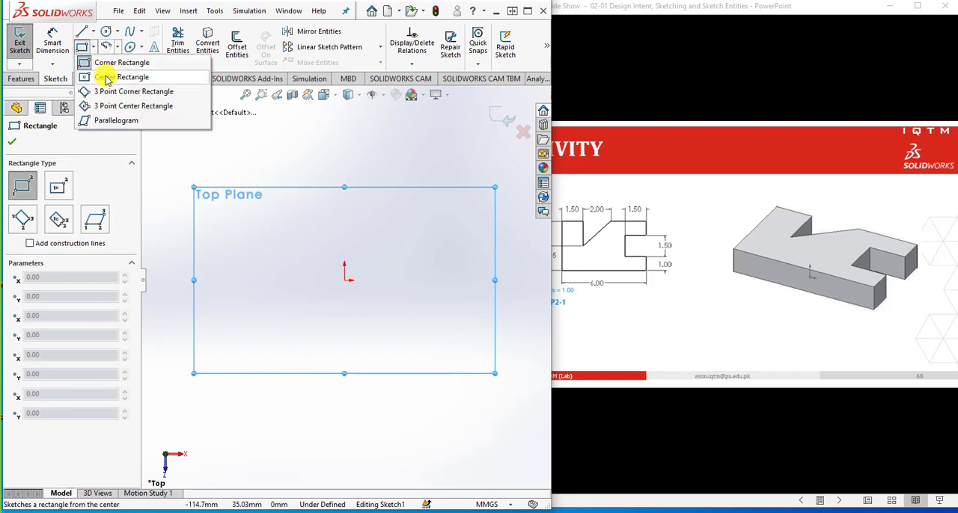
{"action": "left_click", "coordinate": [104, 77]}
{"action": "left_click", "coordinate": [339, 280]}
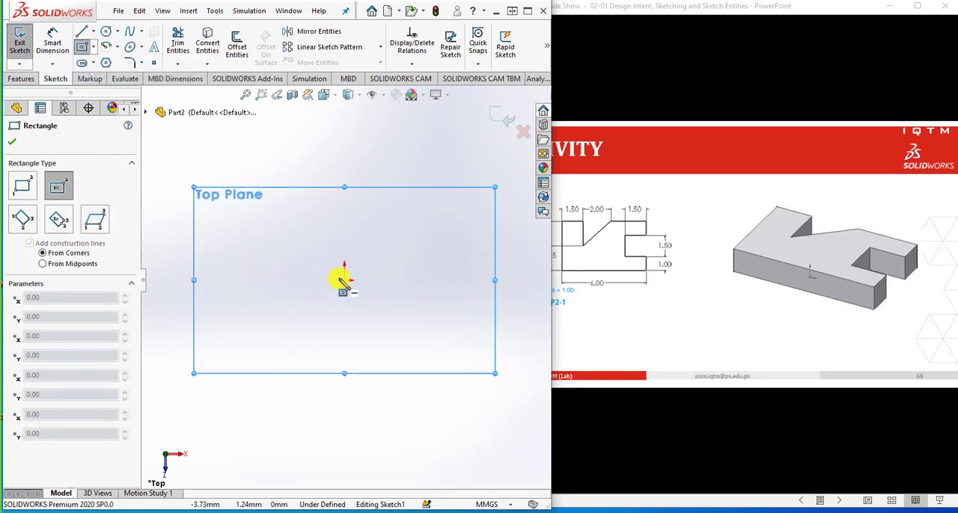
{"action": "left_click", "coordinate": [470, 344]}
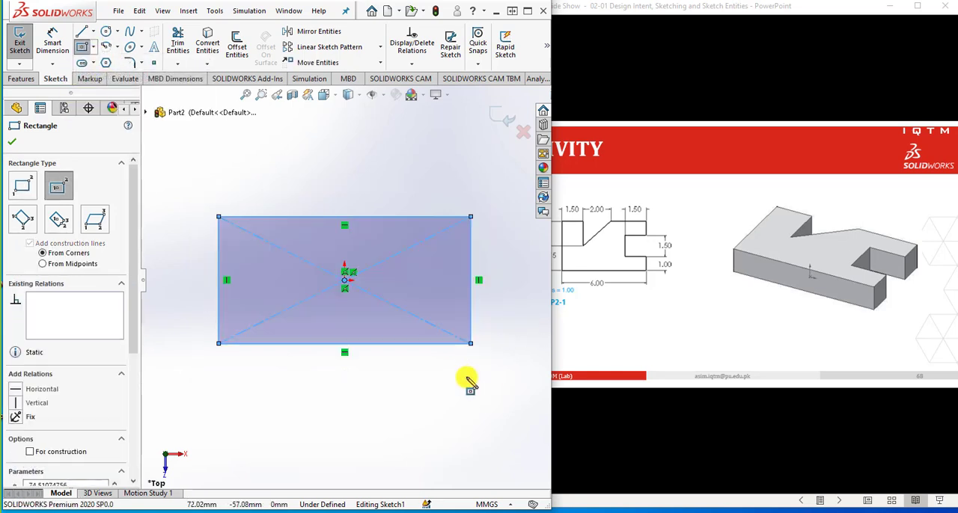
Sketch the three lines of a rectangular notch about 20 mm high, running inward from the rectangle's right edge
{"action": "left_click", "coordinate": [82, 32]}
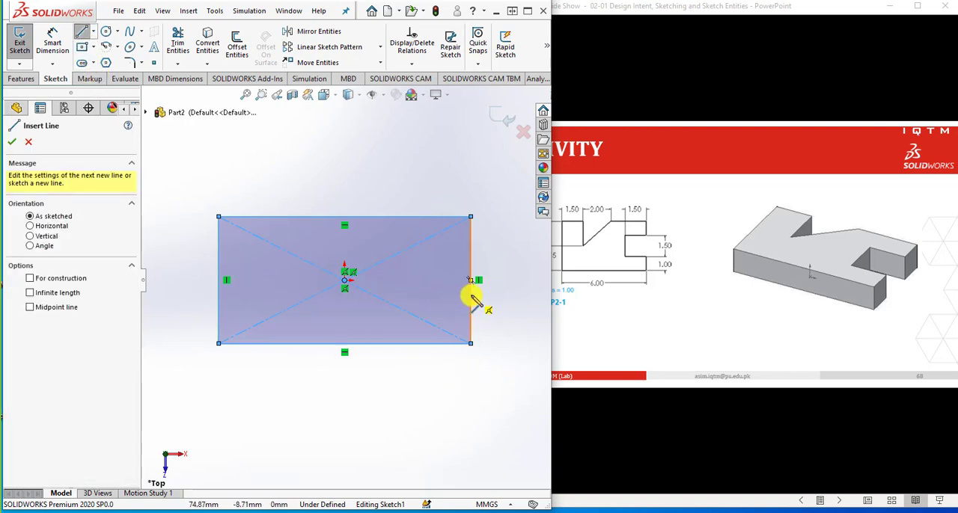
{"action": "left_click", "coordinate": [438, 295]}
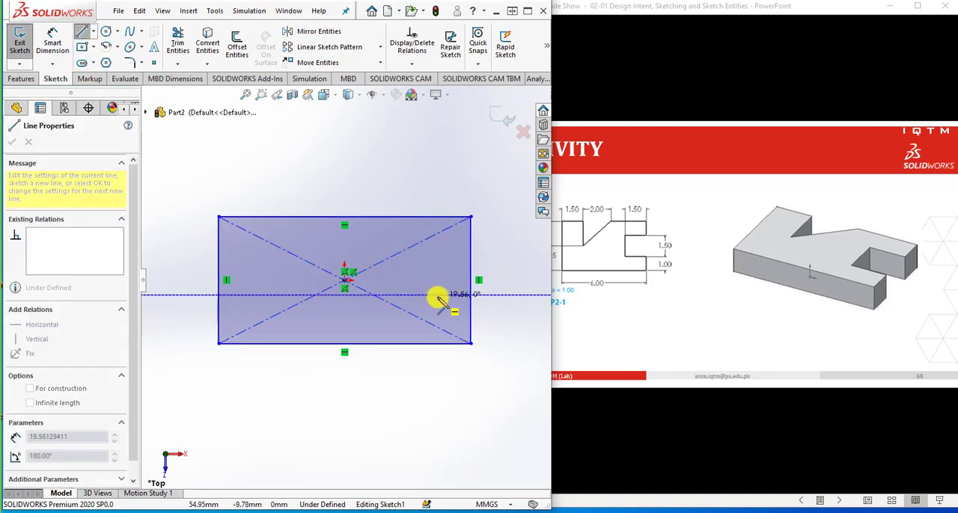
{"action": "left_click", "coordinate": [438, 261]}
{"action": "left_click", "coordinate": [470, 262]}
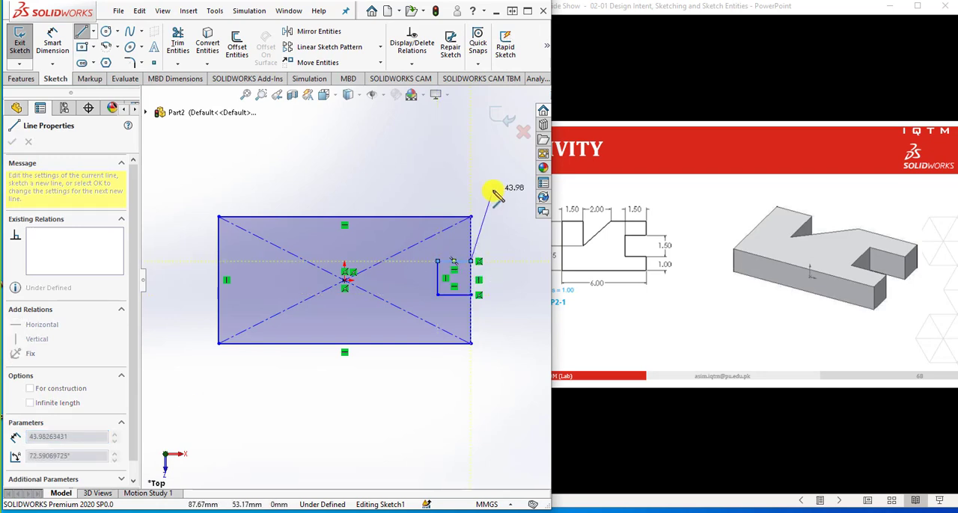
{"action": "key", "text": "space"}
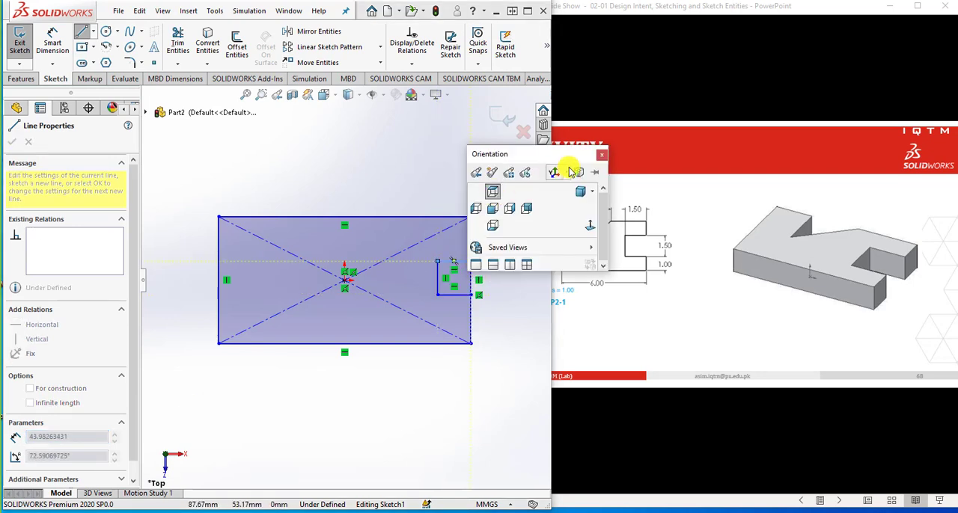
{"action": "left_click", "coordinate": [605, 154]}
{"action": "key", "text": "Escape"}
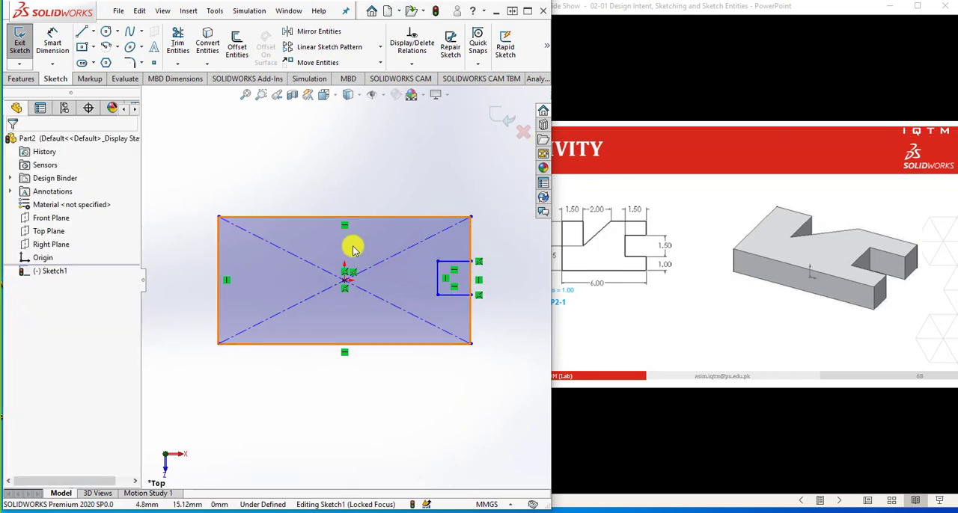
Sketch a vertical line and a slanted line forming a V-shaped notch about 1.65 in wide in the rectangle's upper edge
{"action": "key", "text": "l"}
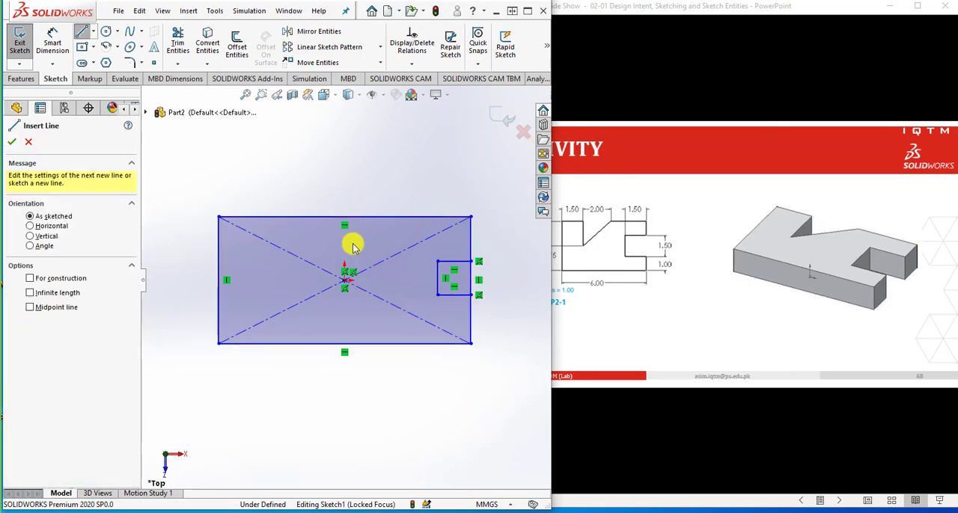
{"action": "left_click", "coordinate": [304, 218]}
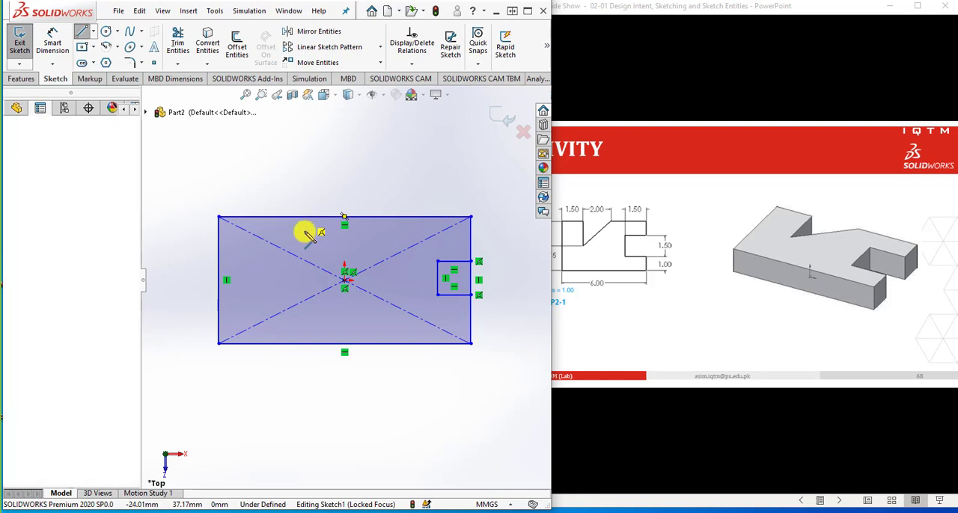
{"action": "left_click", "coordinate": [373, 218]}
{"action": "key", "text": "Escape"}
{"action": "key", "text": "Escape"}
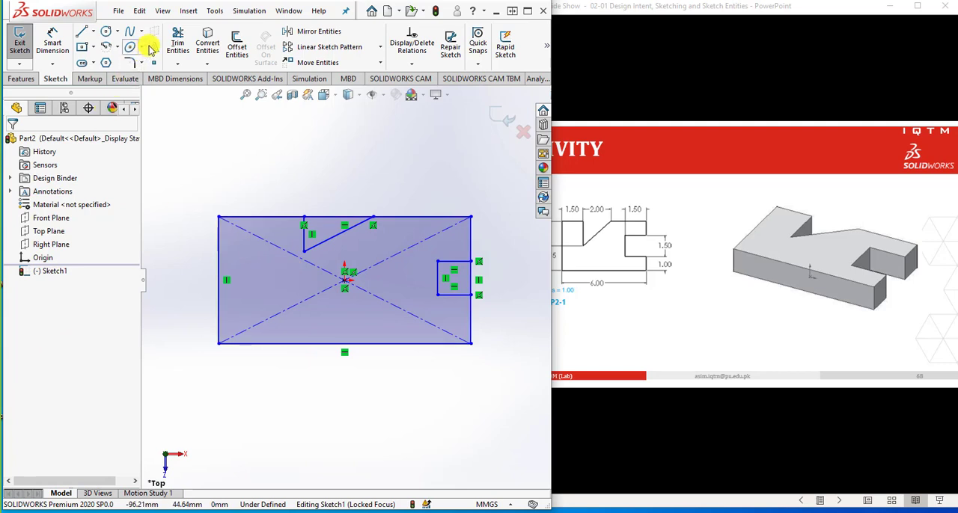
Trim away the rectangle's edge segments across the openings of the V-shaped notch and the rectangular notch
{"action": "left_click", "coordinate": [178, 41]}
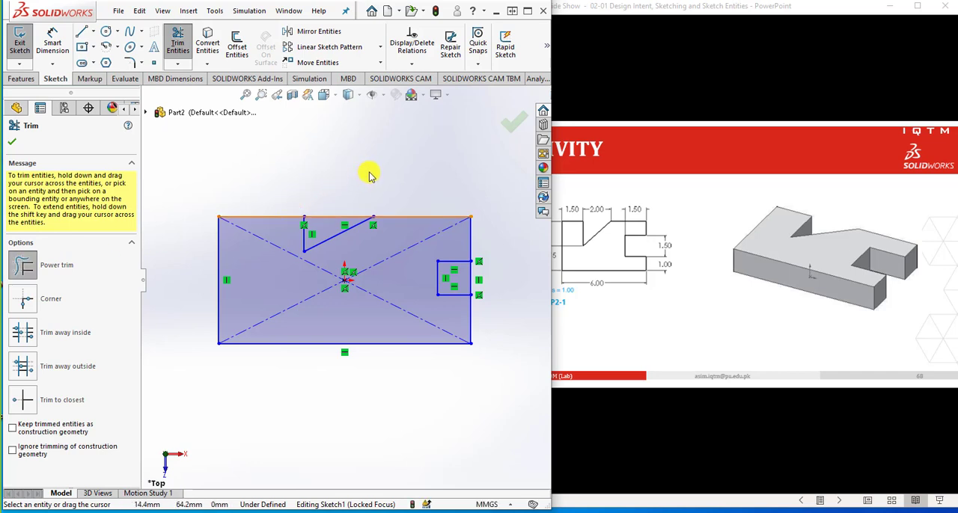
{"action": "left_click_drag", "start_coordinate": [369, 174], "coordinate": [338, 222]}
{"action": "left_click_drag", "start_coordinate": [329, 229], "coordinate": [331, 229]}
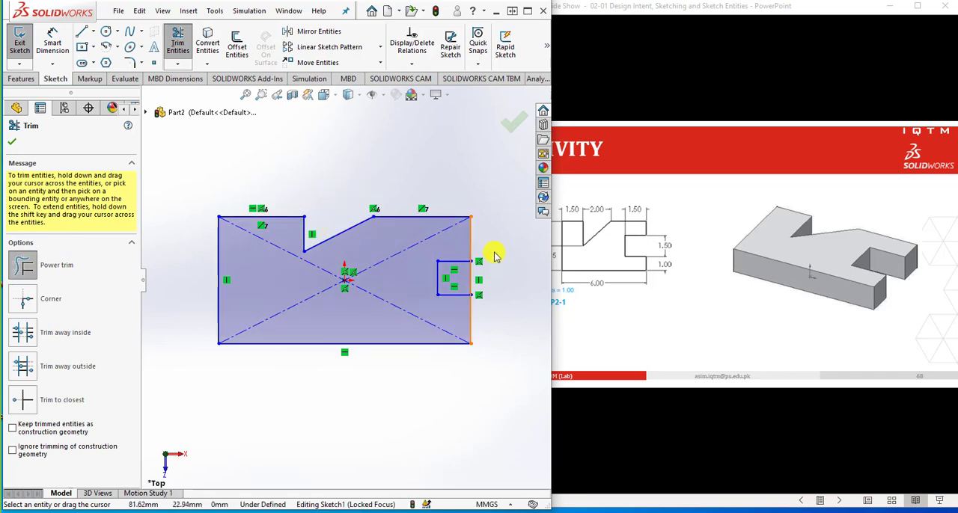
{"action": "left_click_drag", "start_coordinate": [494, 277], "coordinate": [460, 274]}
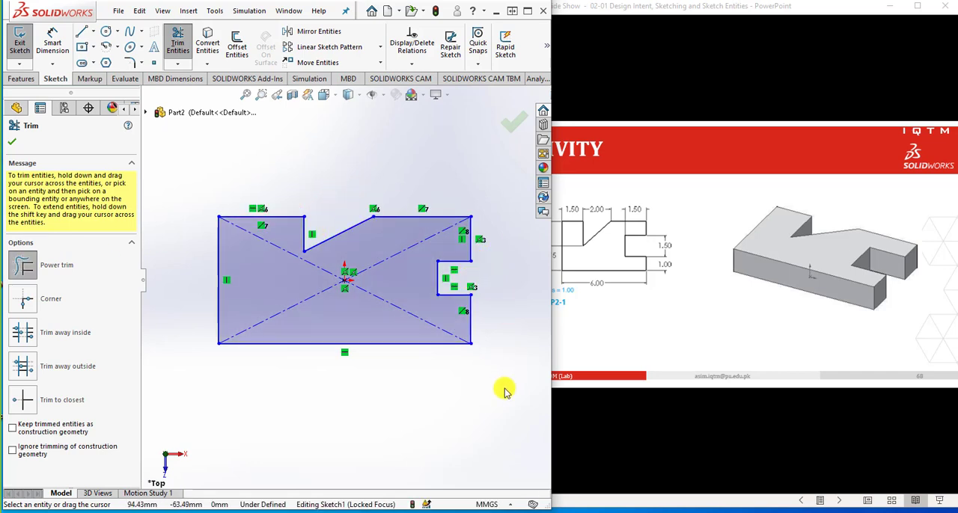
Change the document units to IPS (inch, pound, second) and reopen Sketch1 for editing
{"action": "left_click", "coordinate": [52, 42]}
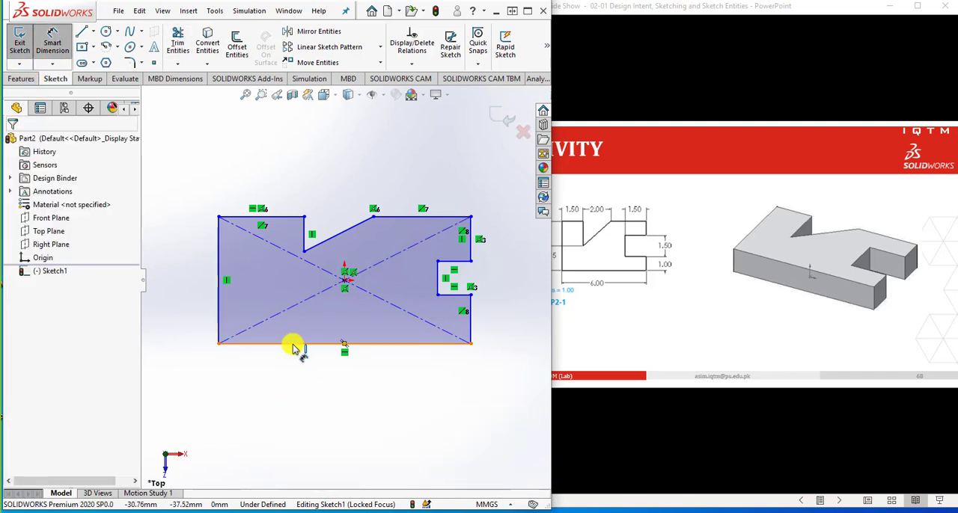
{"action": "key", "text": "Escape"}
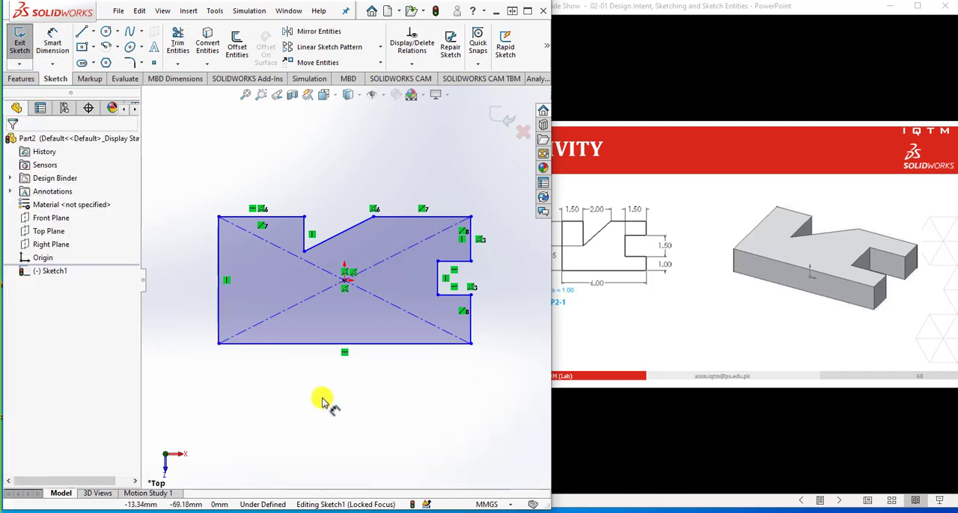
{"action": "left_click", "coordinate": [487, 507]}
{"action": "left_click", "coordinate": [488, 465]}
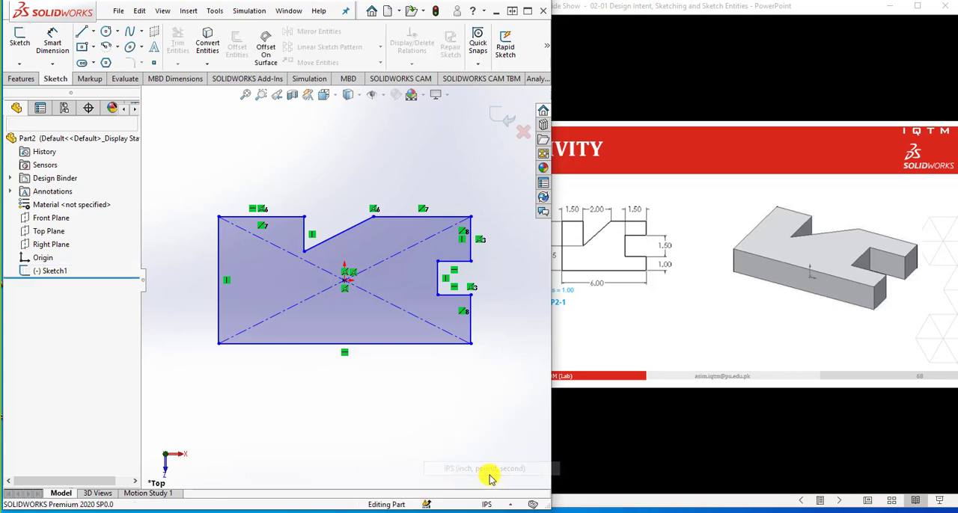
{"action": "left_click", "coordinate": [54, 272]}
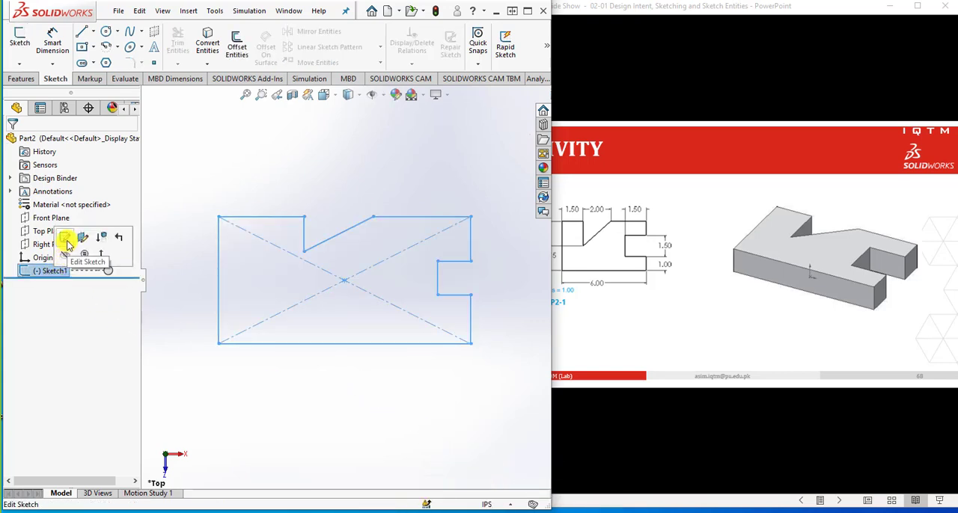
{"action": "left_click", "coordinate": [65, 240]}
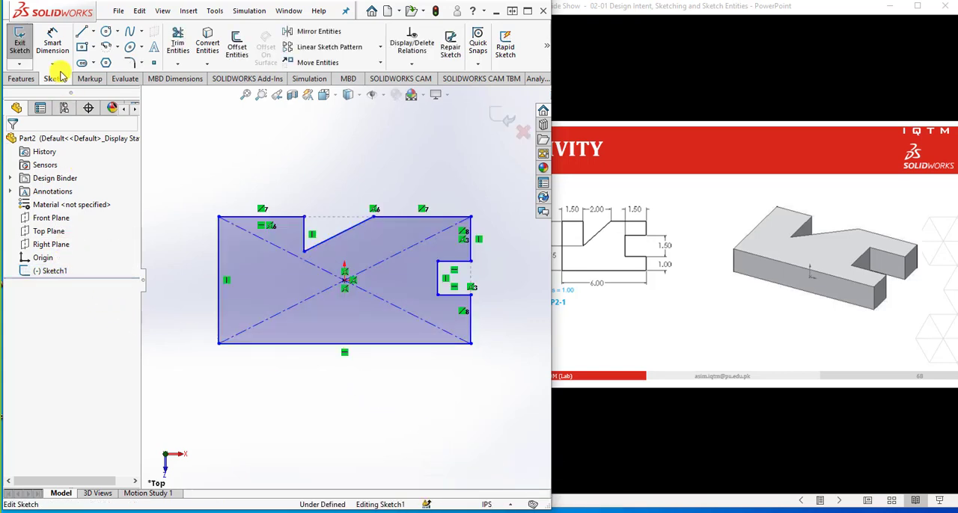
Dimension the profile's bottom edge as 6 in and the right edge segment below the rectangular notch as 1 in
{"action": "left_click", "coordinate": [324, 349]}
{"action": "left_click", "coordinate": [323, 372]}
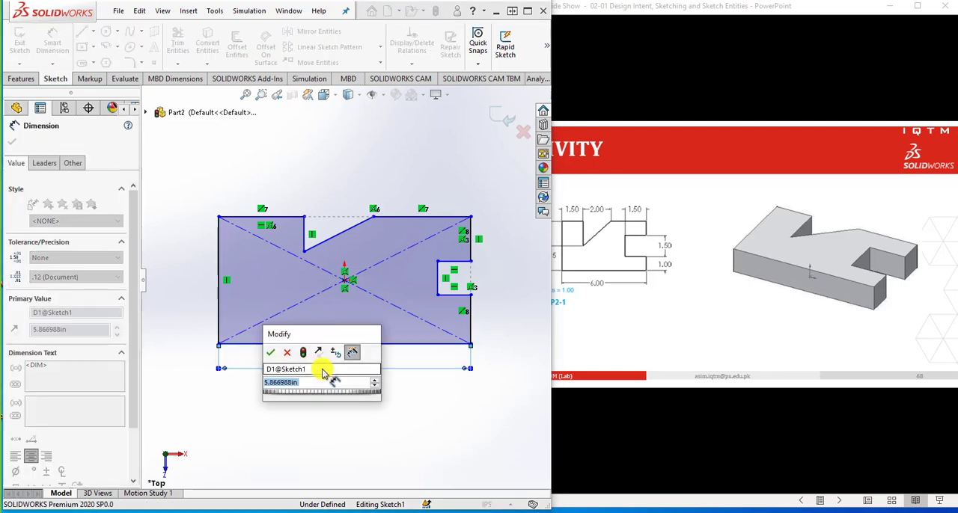
{"action": "type", "text": "6"}
{"action": "key", "text": "Return"}
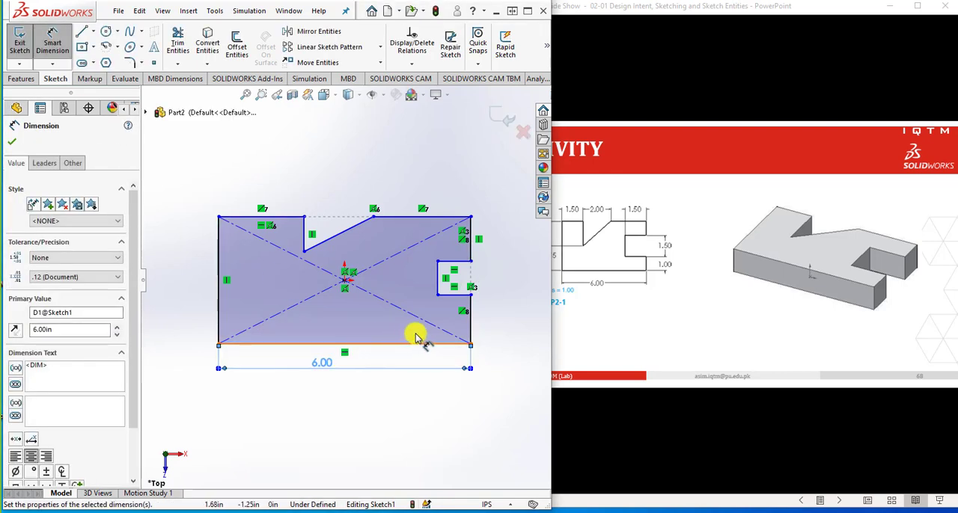
{"action": "left_click", "coordinate": [472, 325]}
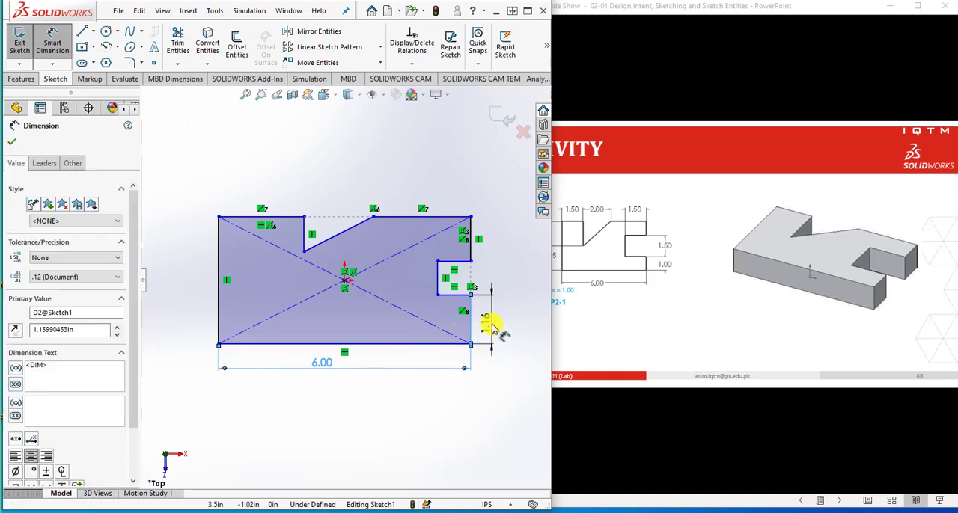
{"action": "left_click", "coordinate": [491, 330]}
{"action": "type", "text": "1"}
{"action": "key", "text": "Return"}
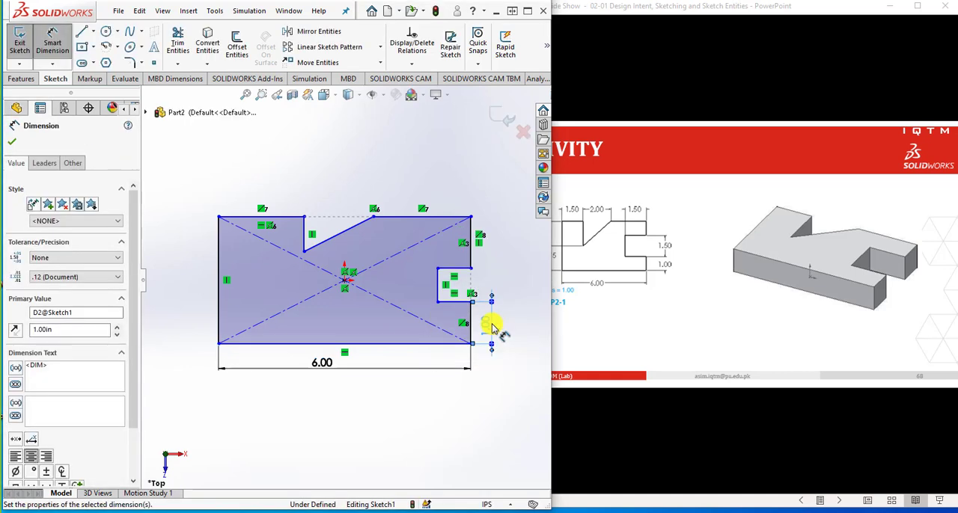
Dimension the rectangular notch with a height of 1.5 in and a depth of 1.5 in
{"action": "left_click", "coordinate": [440, 288]}
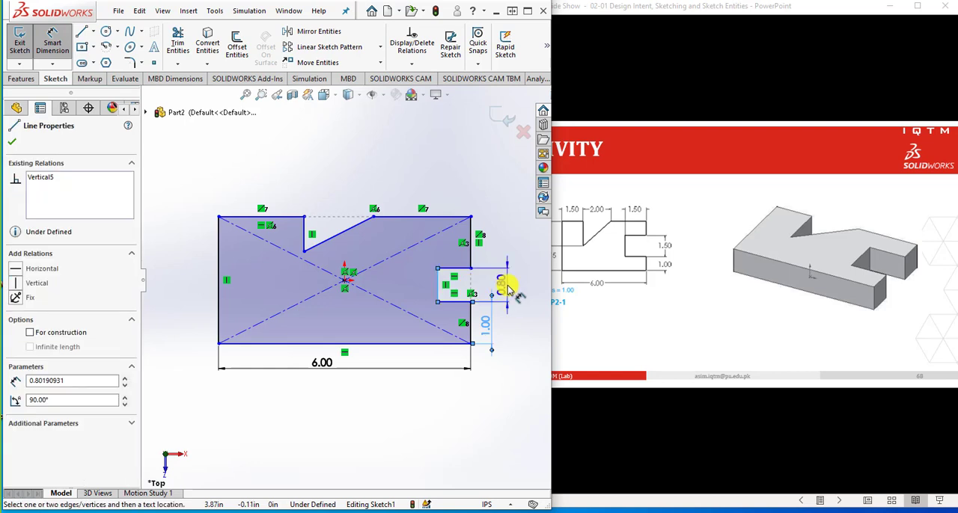
{"action": "left_click", "coordinate": [509, 289]}
{"action": "type", "text": "1.5"}
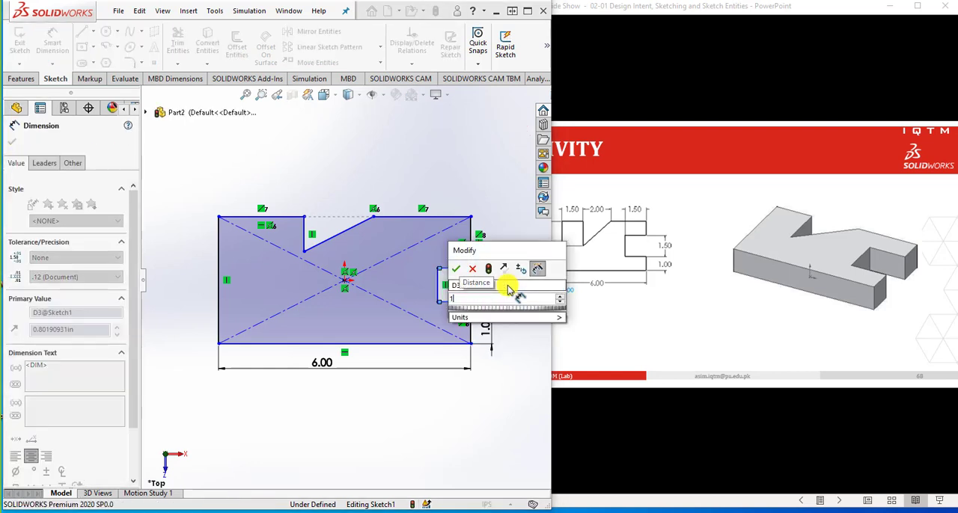
{"action": "key", "text": "Return"}
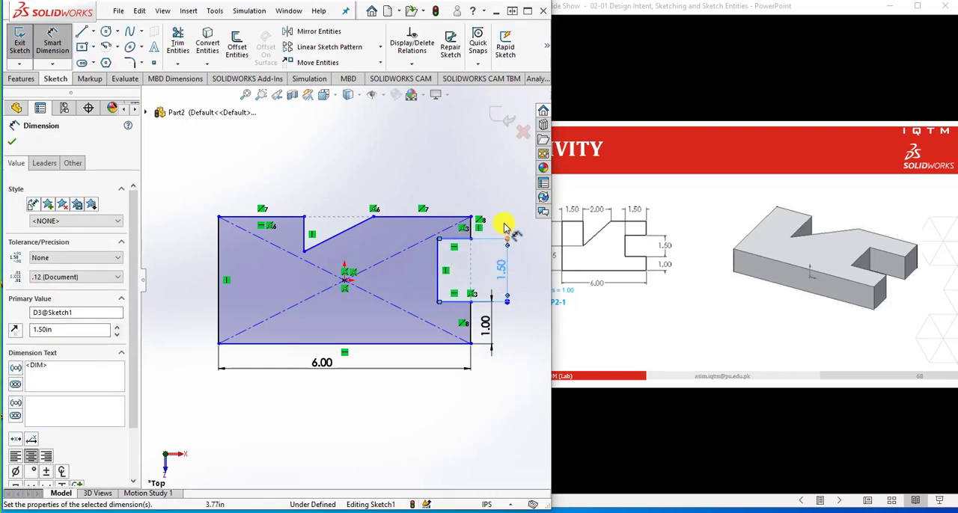
{"action": "left_click", "coordinate": [506, 228]}
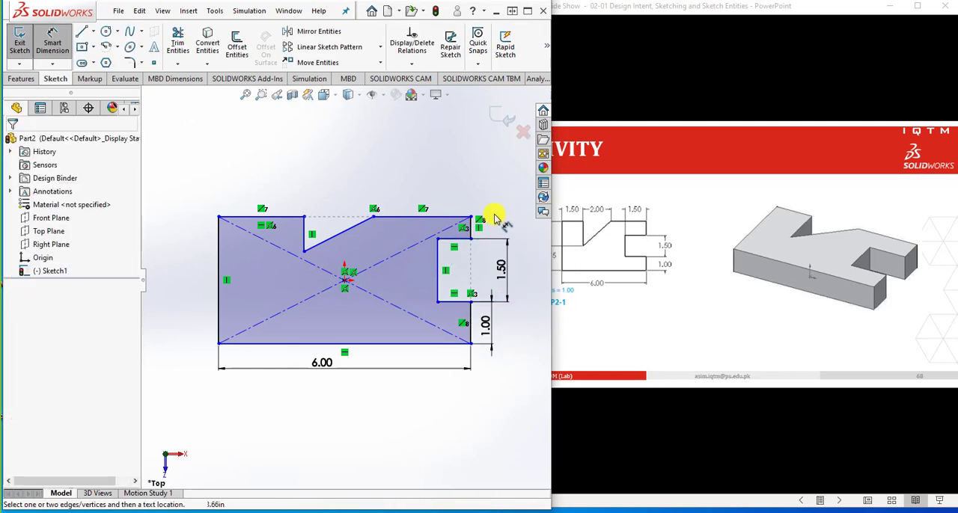
{"action": "left_click", "coordinate": [453, 238]}
{"action": "left_click", "coordinate": [461, 192]}
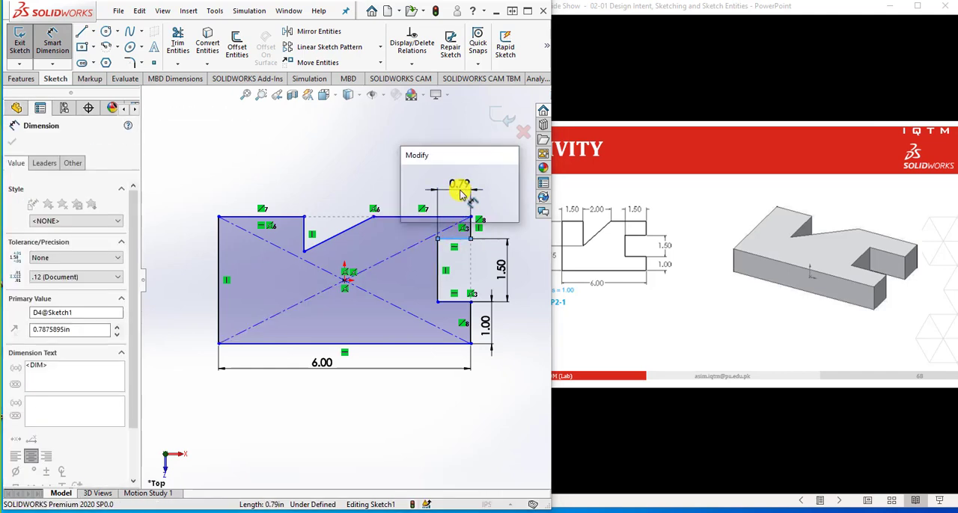
{"action": "type", "text": "1.5"}
{"action": "key", "text": "Return"}
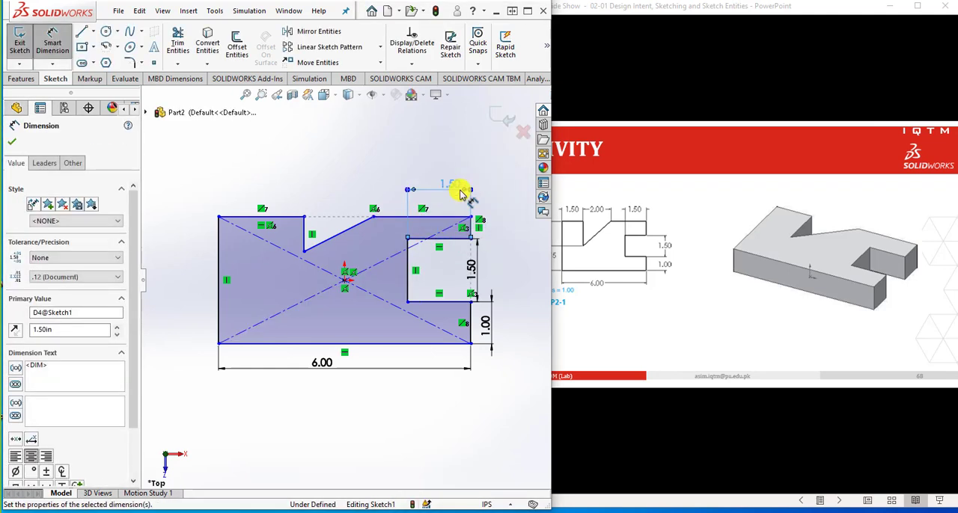
Dimension the V-shaped notch's opening as 2 in and the top edge segment to its left as 1.5 in
{"action": "left_click", "coordinate": [373, 217]}
{"action": "left_click", "coordinate": [305, 217]}
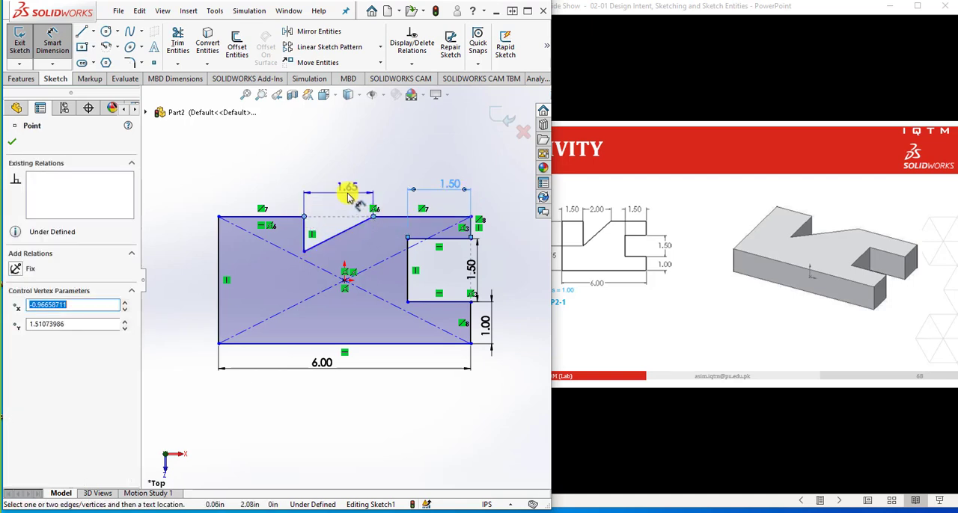
{"action": "left_click", "coordinate": [346, 196]}
{"action": "type", "text": "2"}
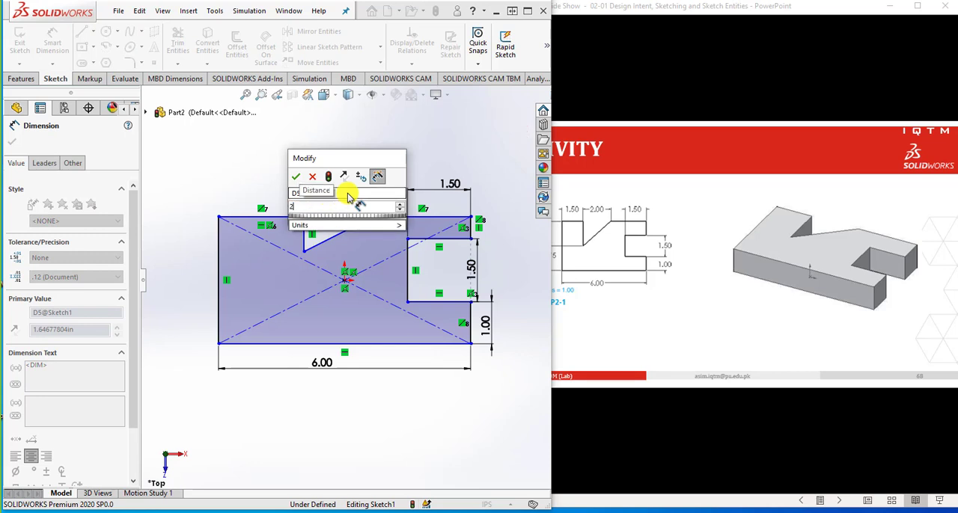
{"action": "key", "text": "Return"}
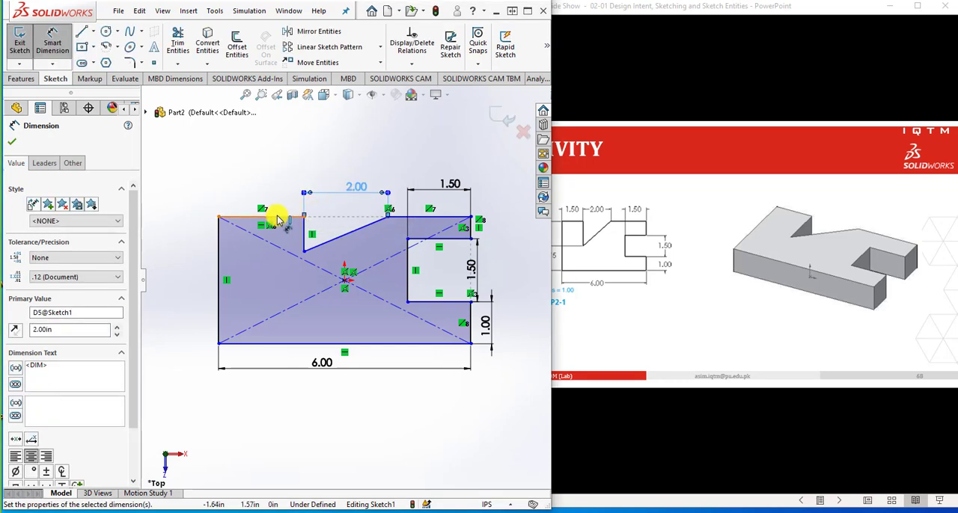
{"action": "left_click", "coordinate": [275, 217]}
{"action": "left_click", "coordinate": [273, 197]}
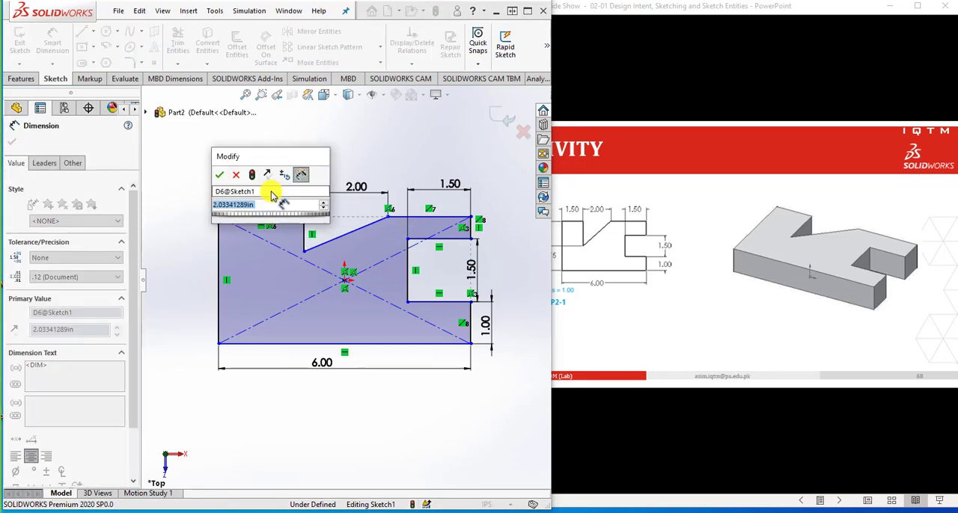
{"action": "type", "text": "2"}
{"action": "key", "text": "Return"}
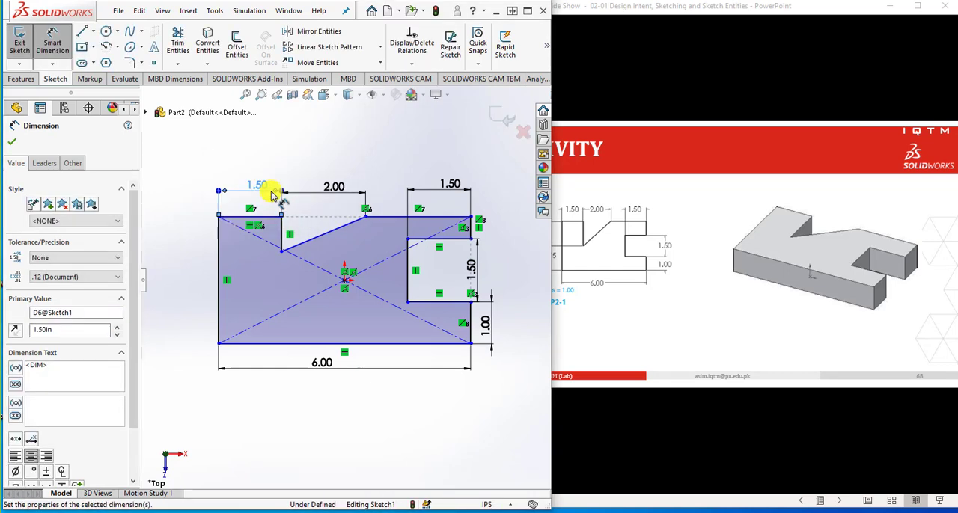
Check the Activity slide's left-hand dimensions and dimension the profile's left edge as 3.5 in
{"action": "left_click", "coordinate": [637, 11]}
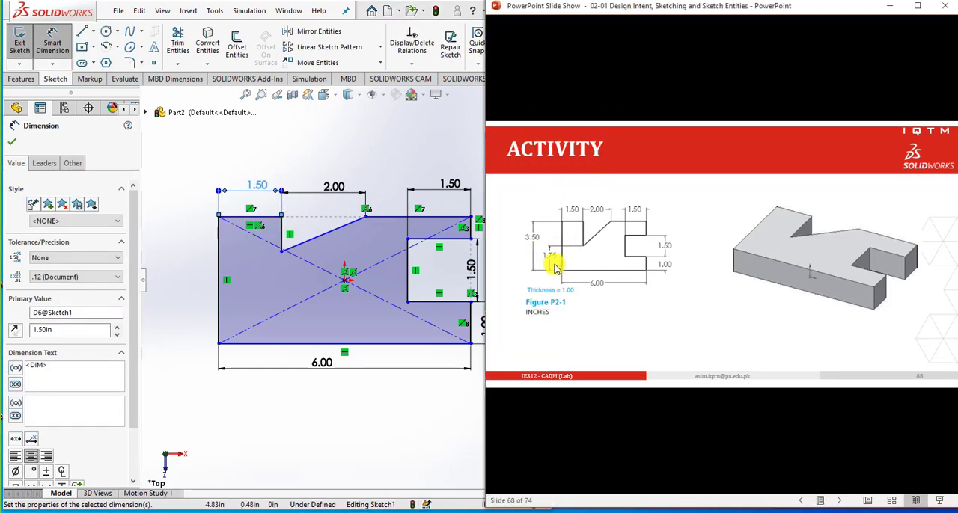
{"action": "left_click", "coordinate": [205, 289]}
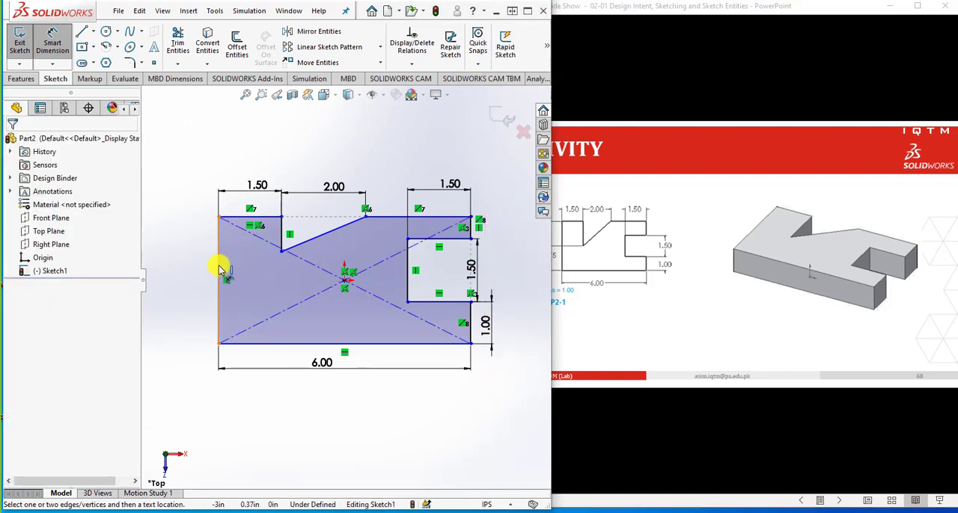
{"action": "left_click", "coordinate": [221, 270]}
{"action": "left_click", "coordinate": [179, 277]}
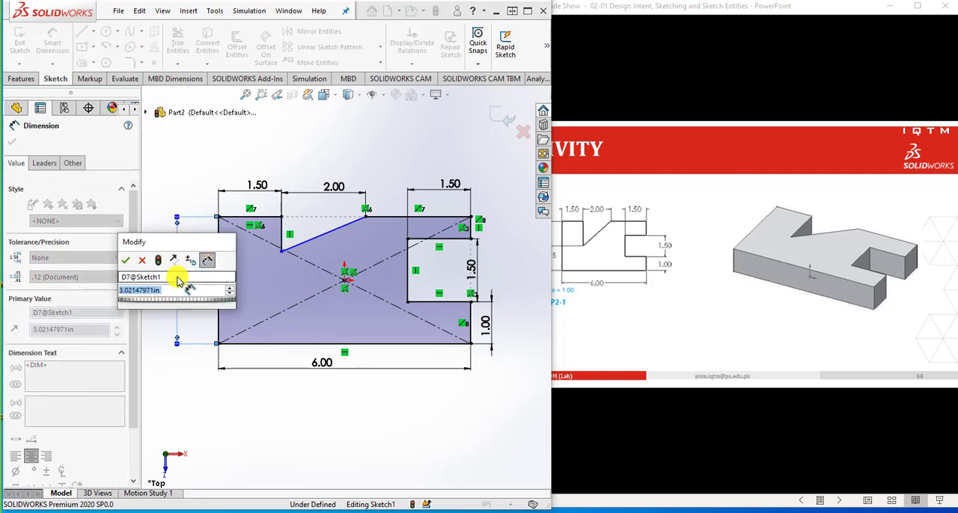
{"action": "type", "text": "3.5"}
{"action": "key", "text": "Return"}
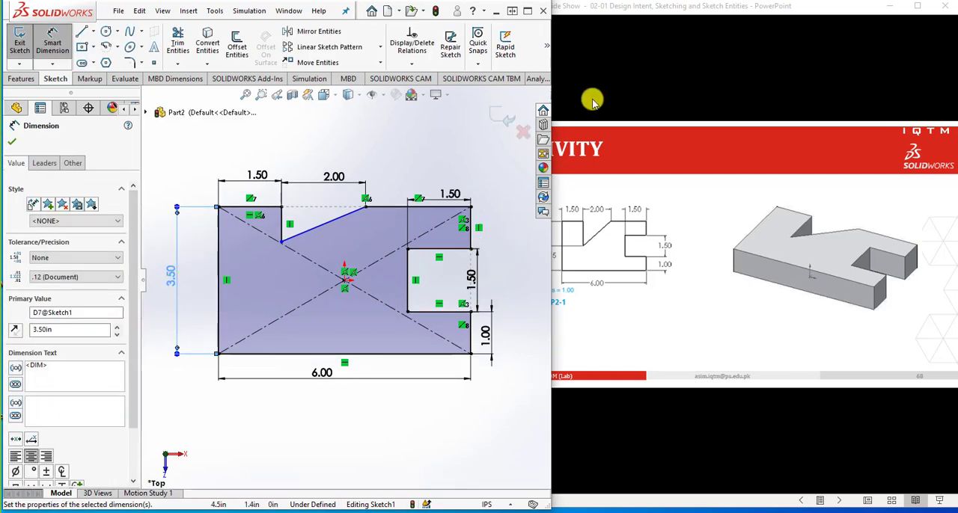
Shift the slide window to expose its left-hand dimensions and dimension the V-notch's lowest point 1.75 in above the profile's bottom-left corner
{"action": "left_click_drag", "start_coordinate": [649, 11], "coordinate": [686, 10]}
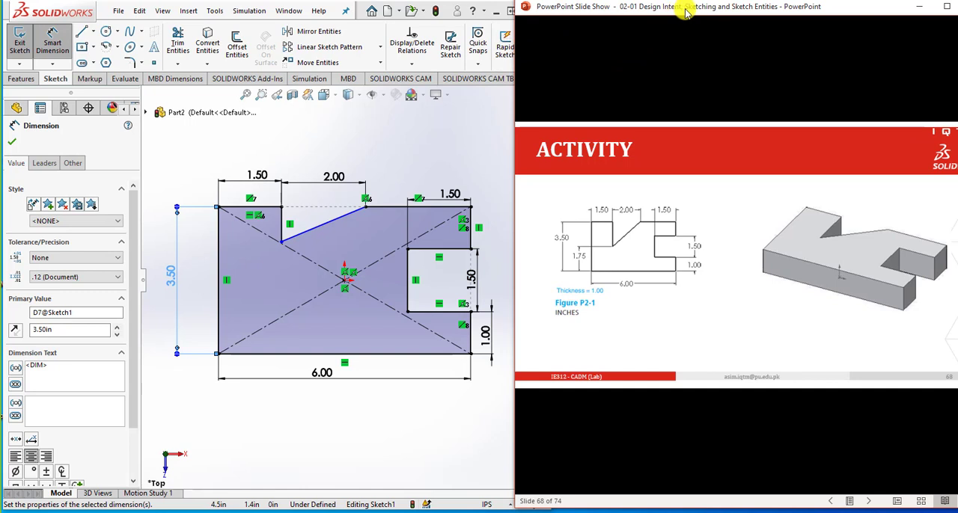
{"action": "left_click", "coordinate": [379, 179]}
{"action": "left_click", "coordinate": [281, 242]}
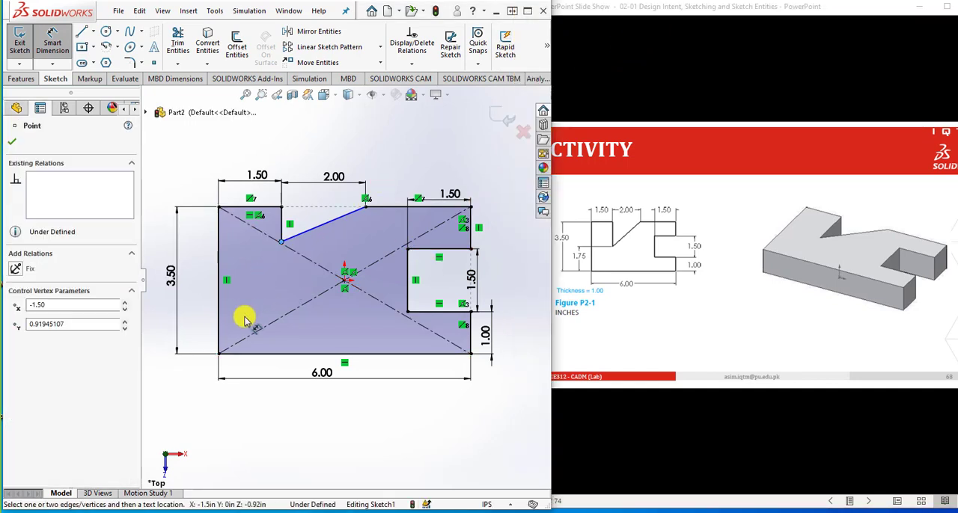
{"action": "left_click", "coordinate": [219, 353]}
{"action": "left_click", "coordinate": [200, 316]}
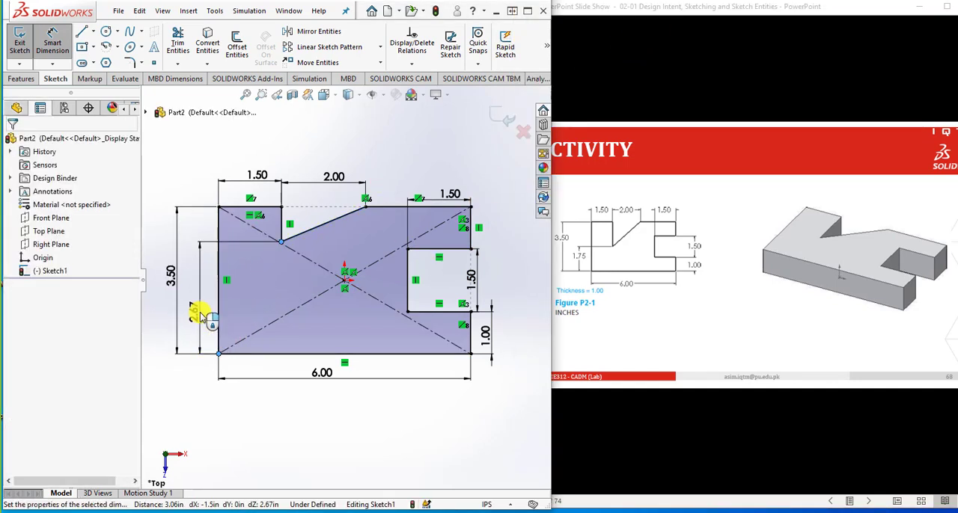
{"action": "type", "text": "1.75"}
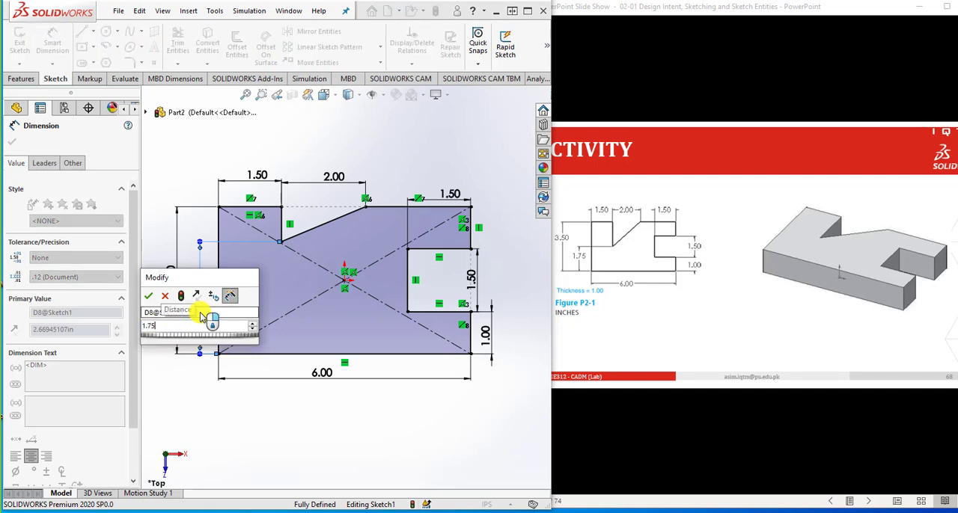
{"action": "key", "text": "Return"}
{"action": "left_click", "coordinate": [281, 431]}
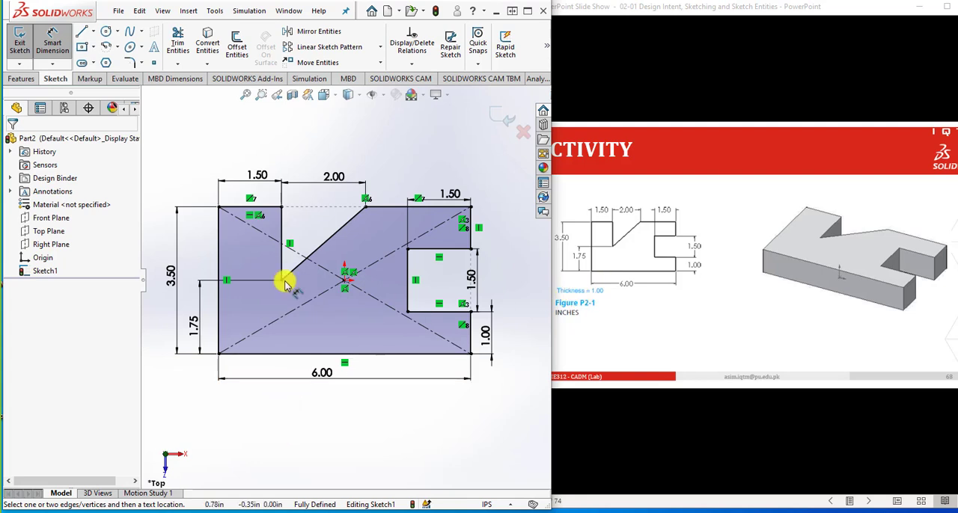
Start an Extruded Boss/Base of the profile and pull its depth about 2.30 in downward and 1.46 in upward as a second direction
{"action": "left_click", "coordinate": [23, 79]}
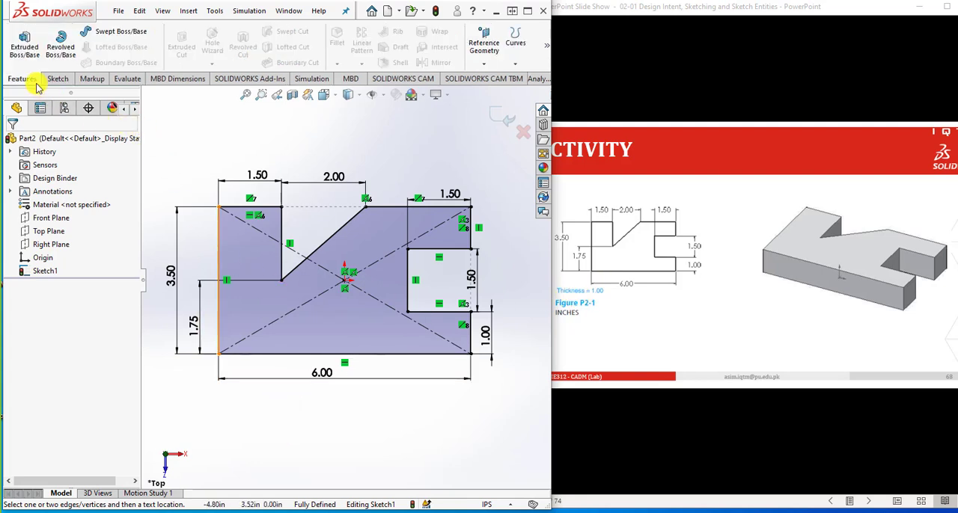
{"action": "left_click", "coordinate": [24, 47]}
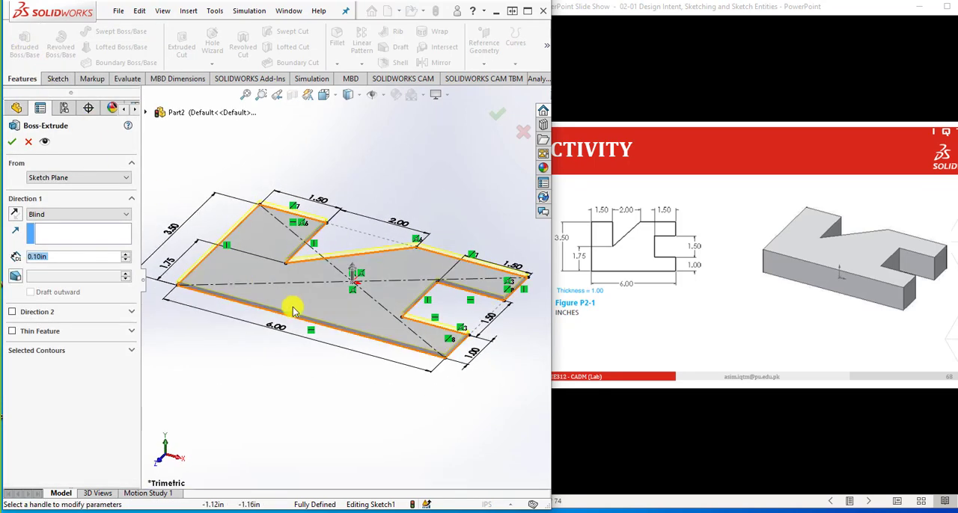
{"action": "left_click", "coordinate": [353, 270]}
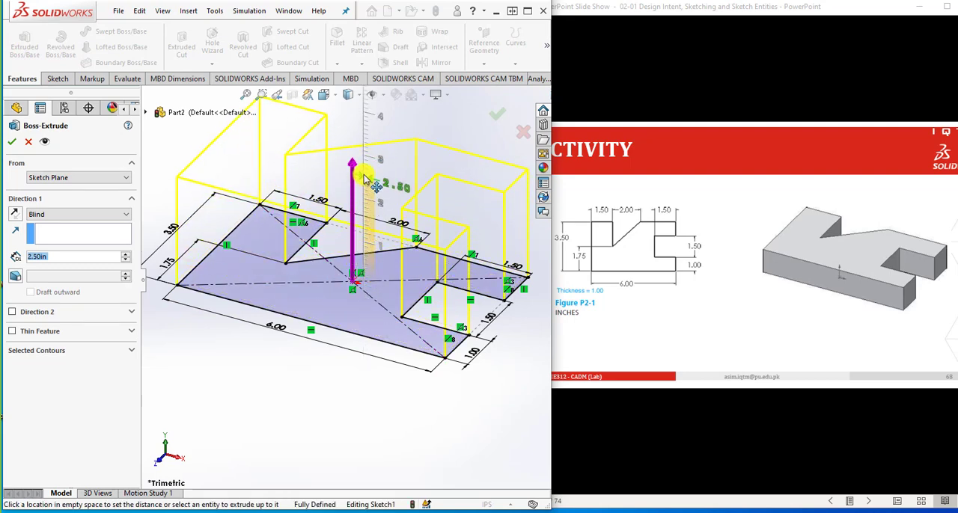
{"action": "left_click", "coordinate": [364, 177]}
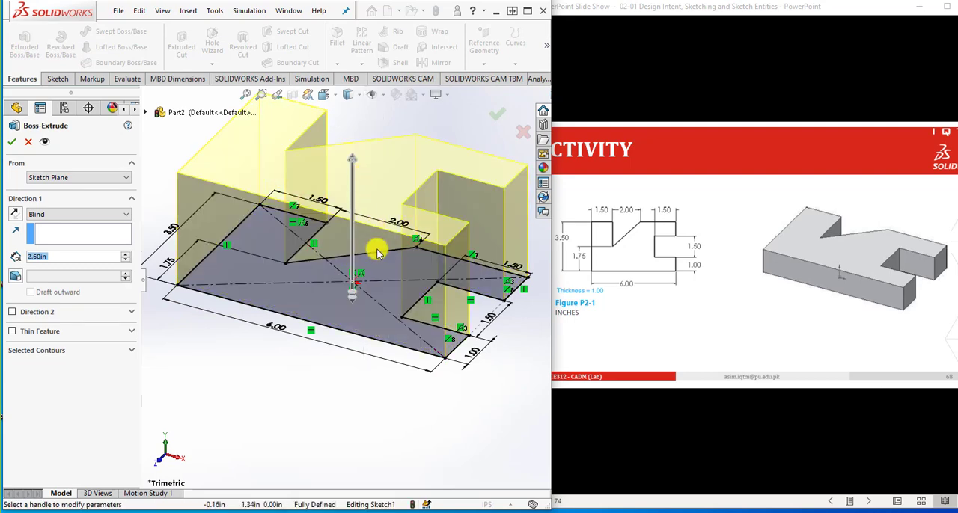
{"action": "left_click", "coordinate": [353, 158]}
{"action": "left_click", "coordinate": [376, 443]}
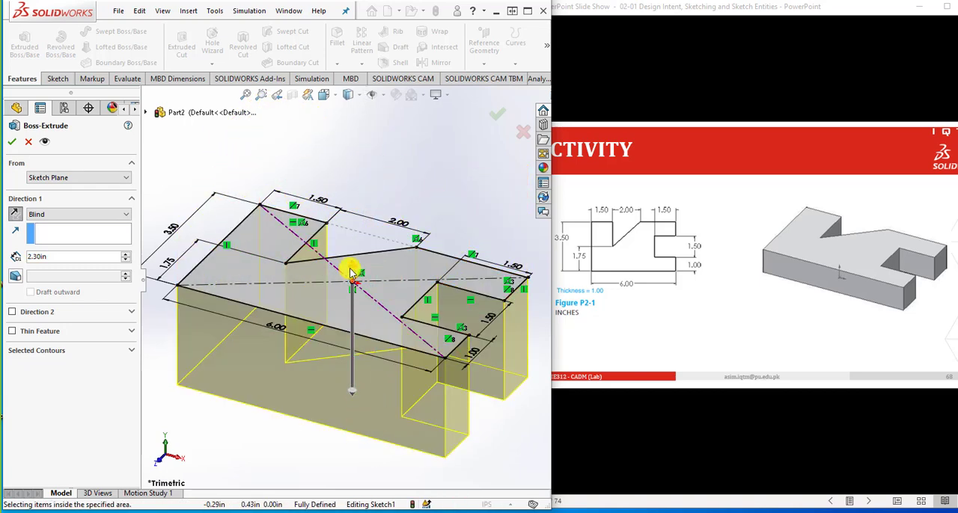
{"action": "left_click", "coordinate": [354, 274]}
{"action": "left_click", "coordinate": [358, 223]}
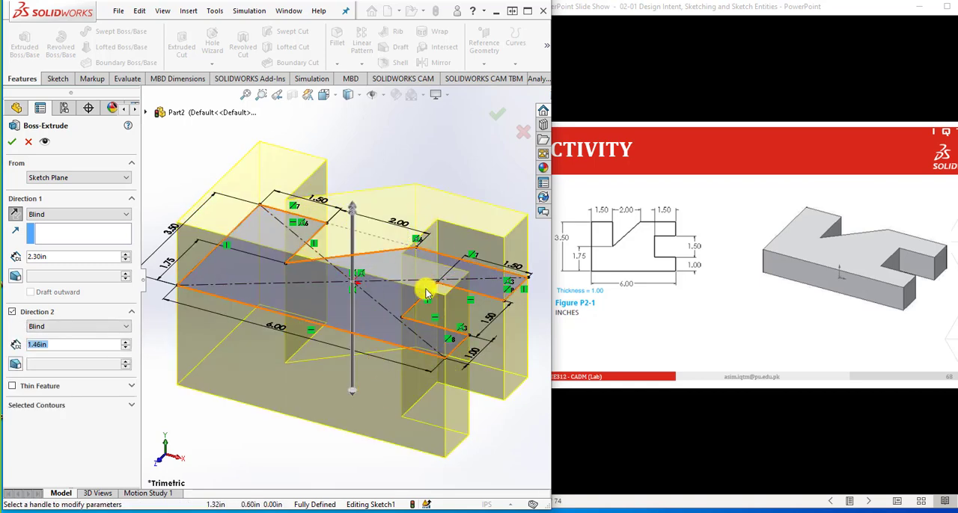
Try the Mid Plane end condition for the extrusion's first direction and return it to Blind
{"action": "left_click", "coordinate": [119, 217]}
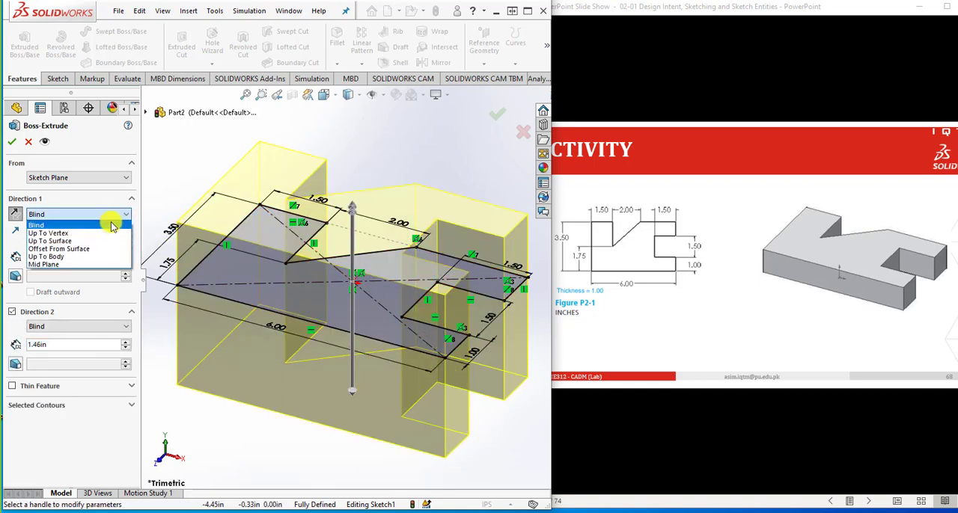
{"action": "left_click", "coordinate": [104, 265]}
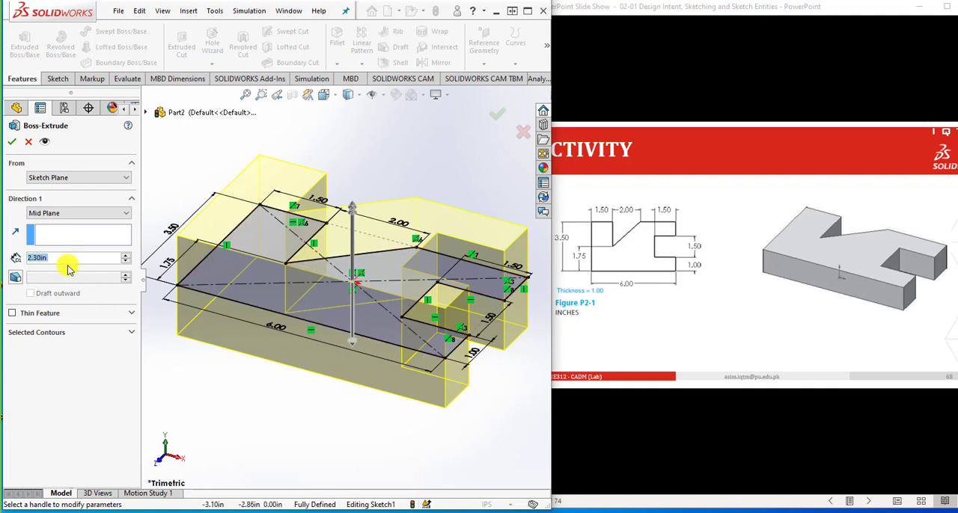
{"action": "left_click", "coordinate": [94, 214]}
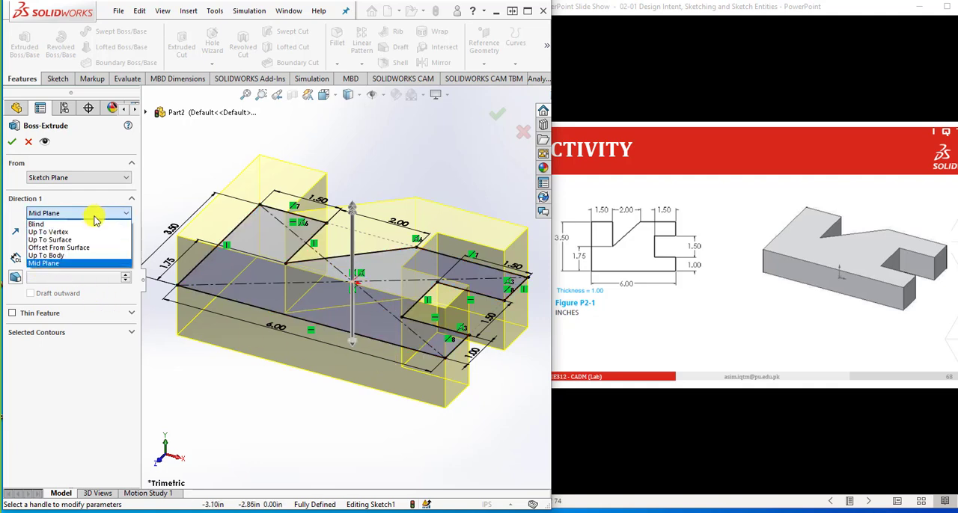
{"action": "left_click", "coordinate": [93, 224]}
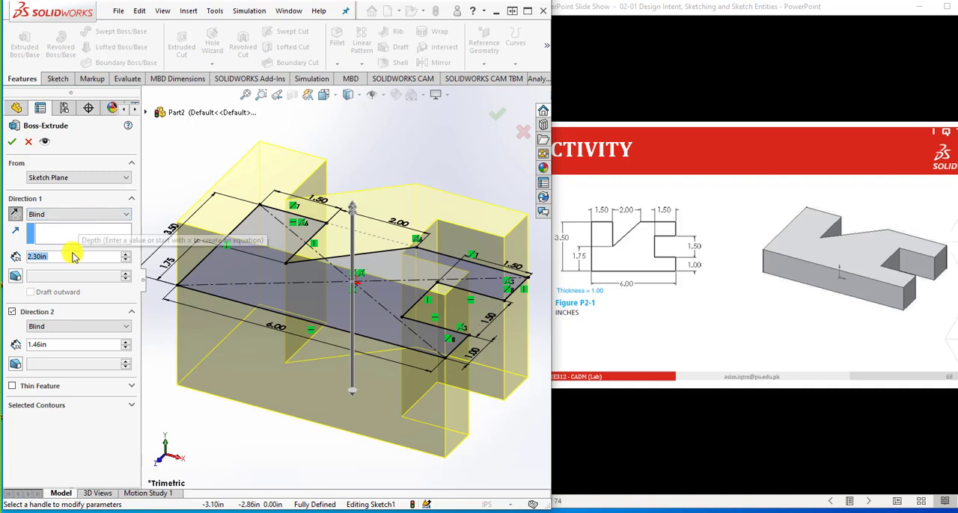
Finish the extrusion with a 1 in depth upward in a single direction, and bring the PowerPoint Activity slide to the front
{"action": "type", "text": "1"}
{"action": "key", "text": "Return"}
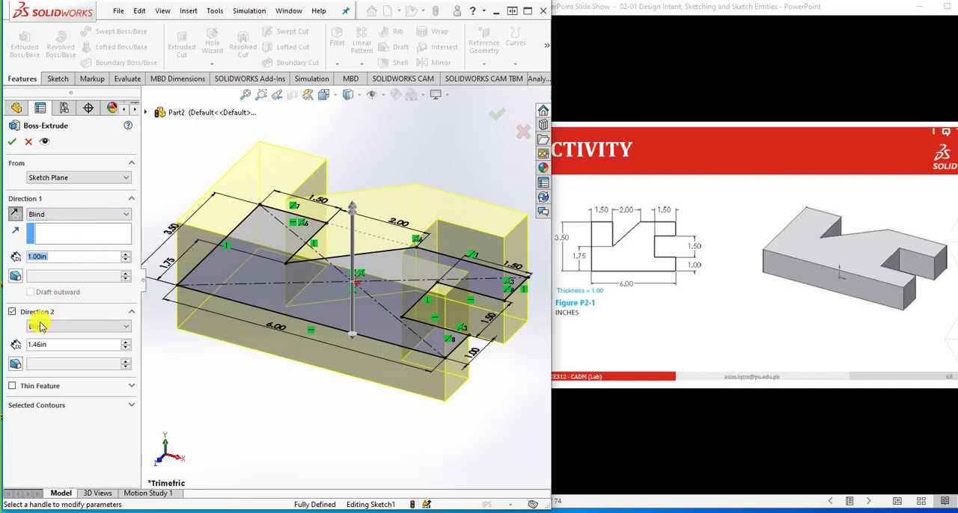
{"action": "left_click", "coordinate": [14, 312]}
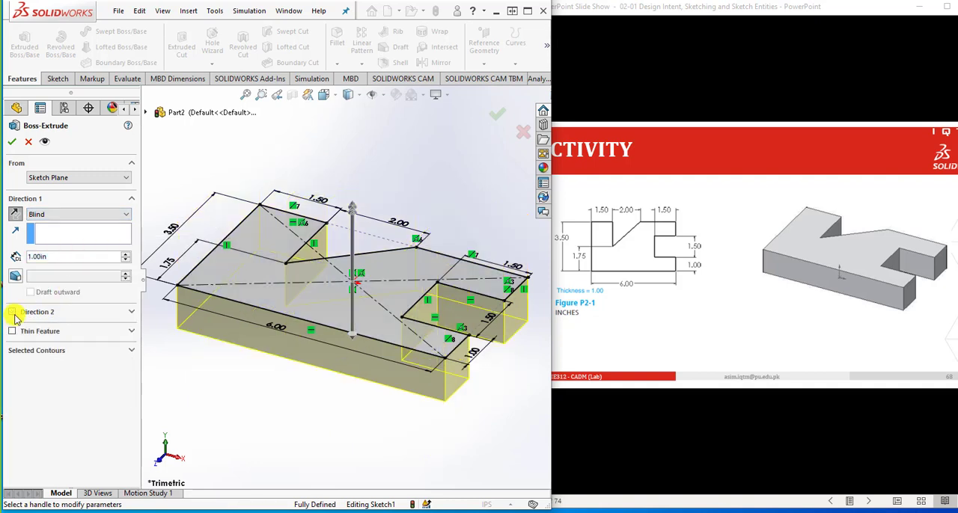
{"action": "left_click", "coordinate": [15, 216]}
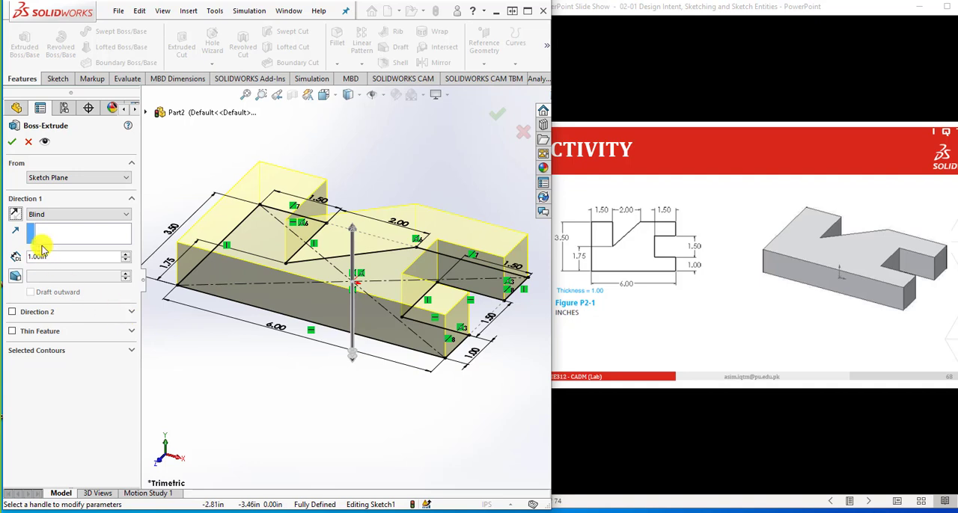
{"action": "left_click", "coordinate": [11, 142]}
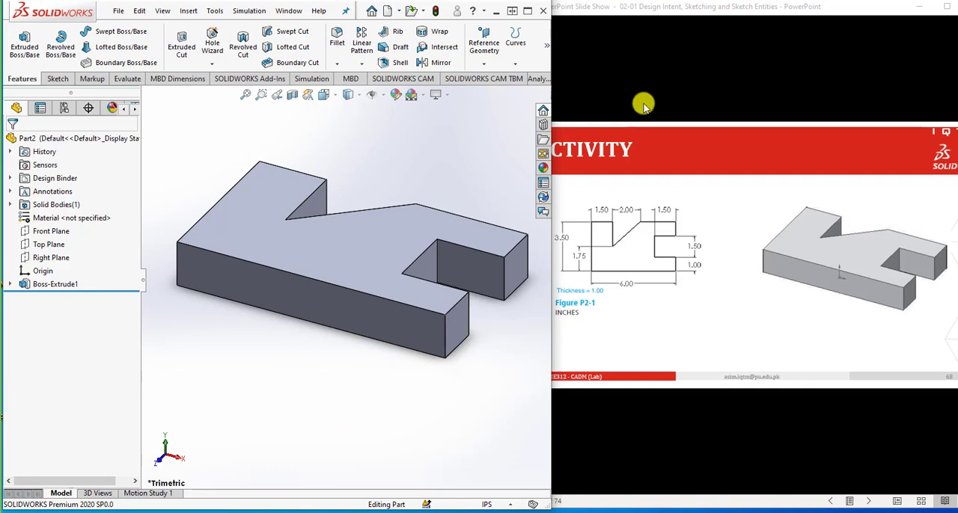
{"action": "left_click", "coordinate": [682, 7]}
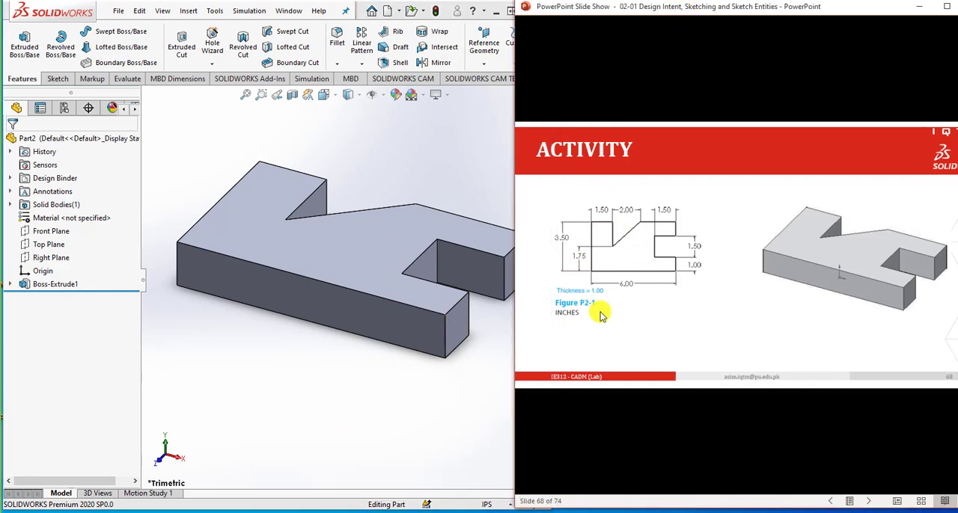